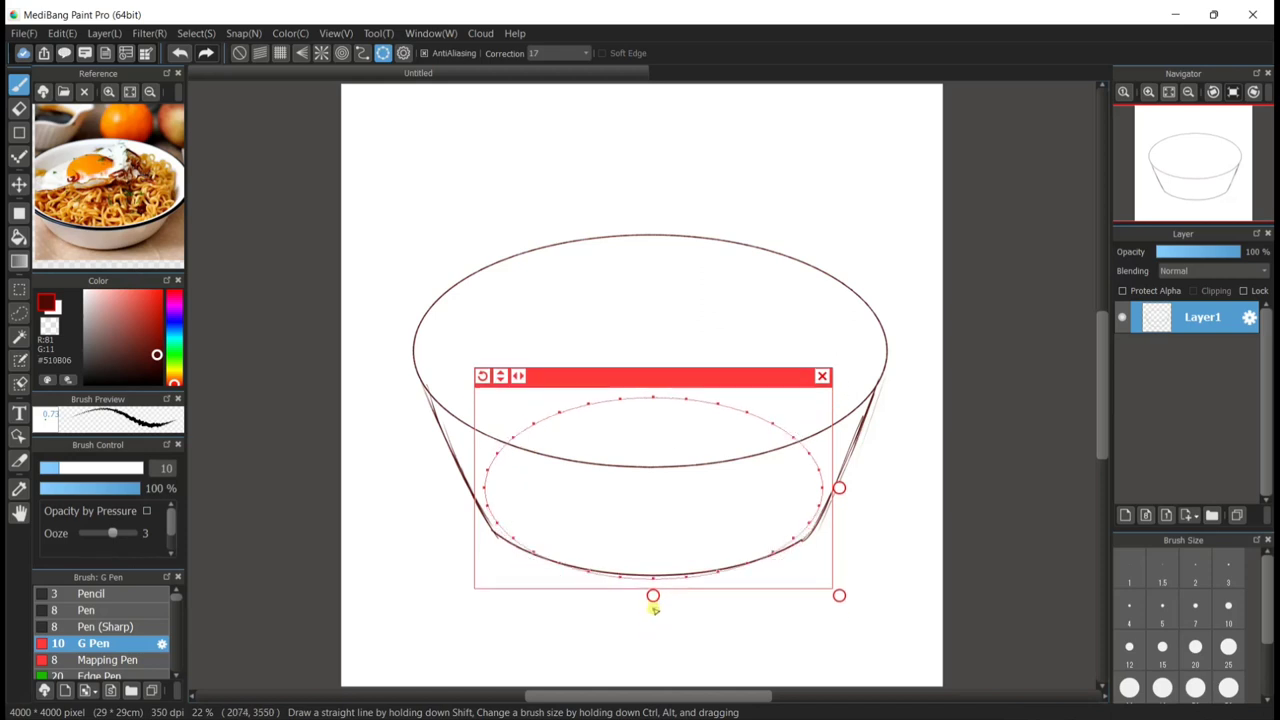
Redraw the bowl's base ellipse slightly higher with the ellipse guide and erase the old base outline.
{"action": "mouse_move", "coordinate": [752, 372]}
{"action": "left_mouse_down"}
{"action": "mouse_move", "coordinate": [743, 402]}
{"action": "mouse_move", "coordinate": [737, 356]}
{"action": "mouse_move", "coordinate": [736, 368]}
{"action": "left_mouse_up"}
{"action": "left_click", "coordinate": [817, 365]}
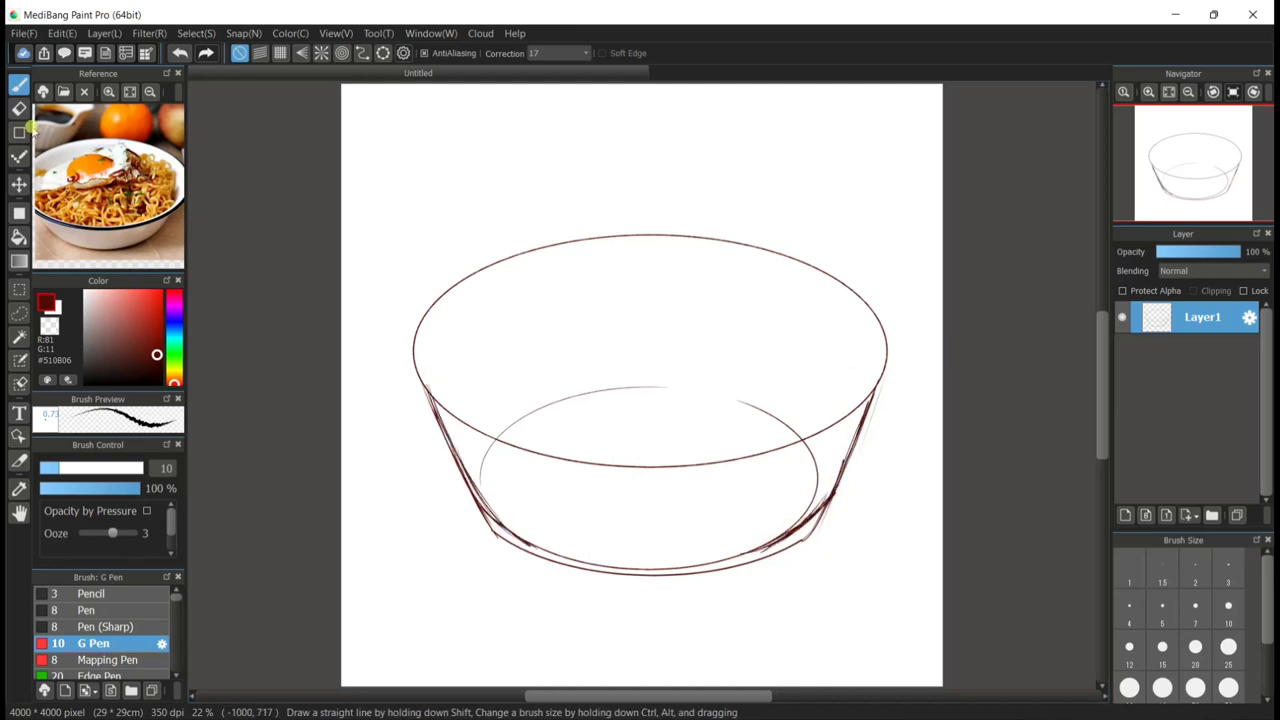
{"action": "key", "text": "e"}
{"action": "left_click_drag", "start_coordinate": [137, 478], "coordinate": [470, 508]}
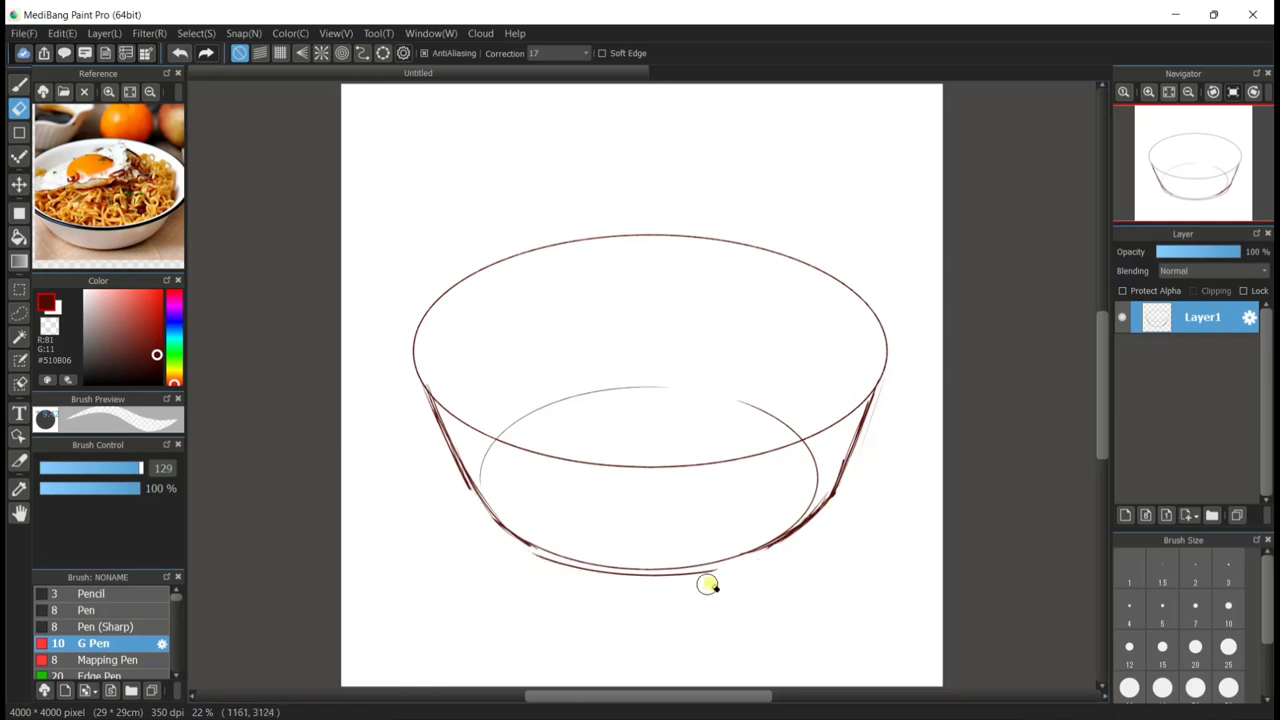
{"action": "key", "text": "b"}
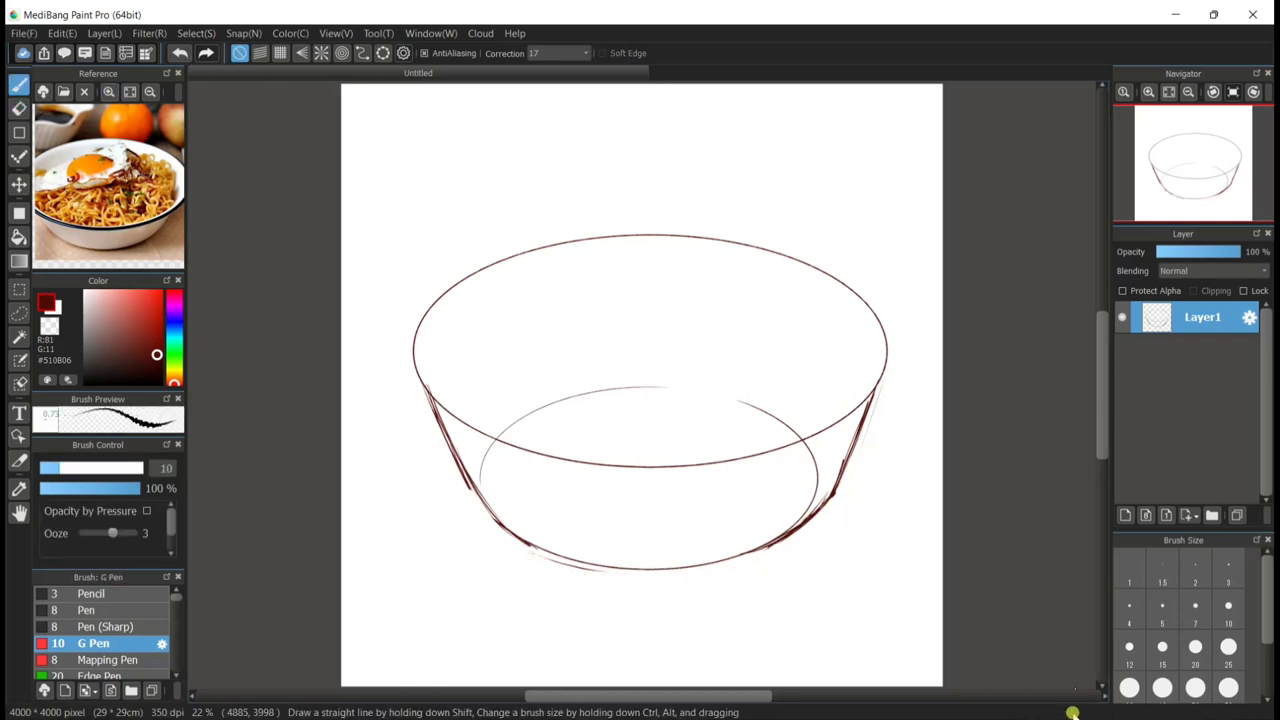
Add a new layer for painting, lock the Layer1 sketch, and set the G Pen size to 71.
{"action": "left_click", "coordinate": [1126, 513]}
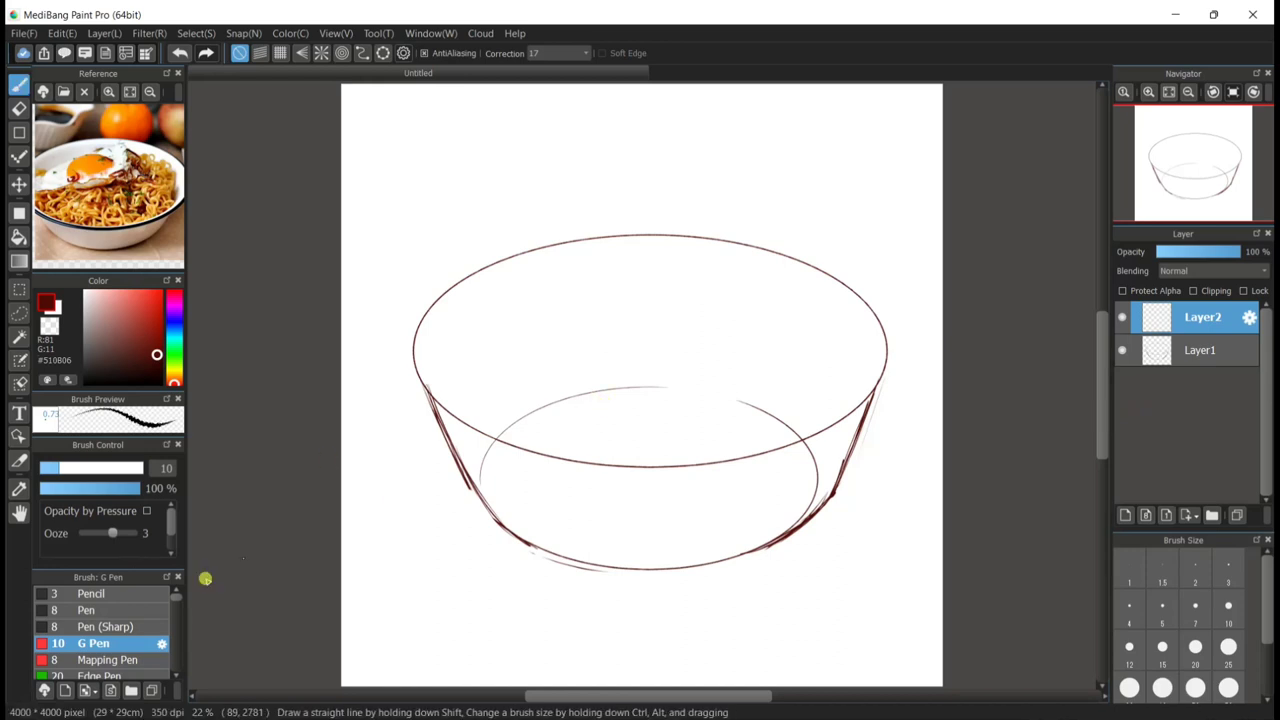
{"action": "left_click_drag", "start_coordinate": [113, 468], "coordinate": [133, 468]}
{"action": "left_click", "coordinate": [1222, 350]}
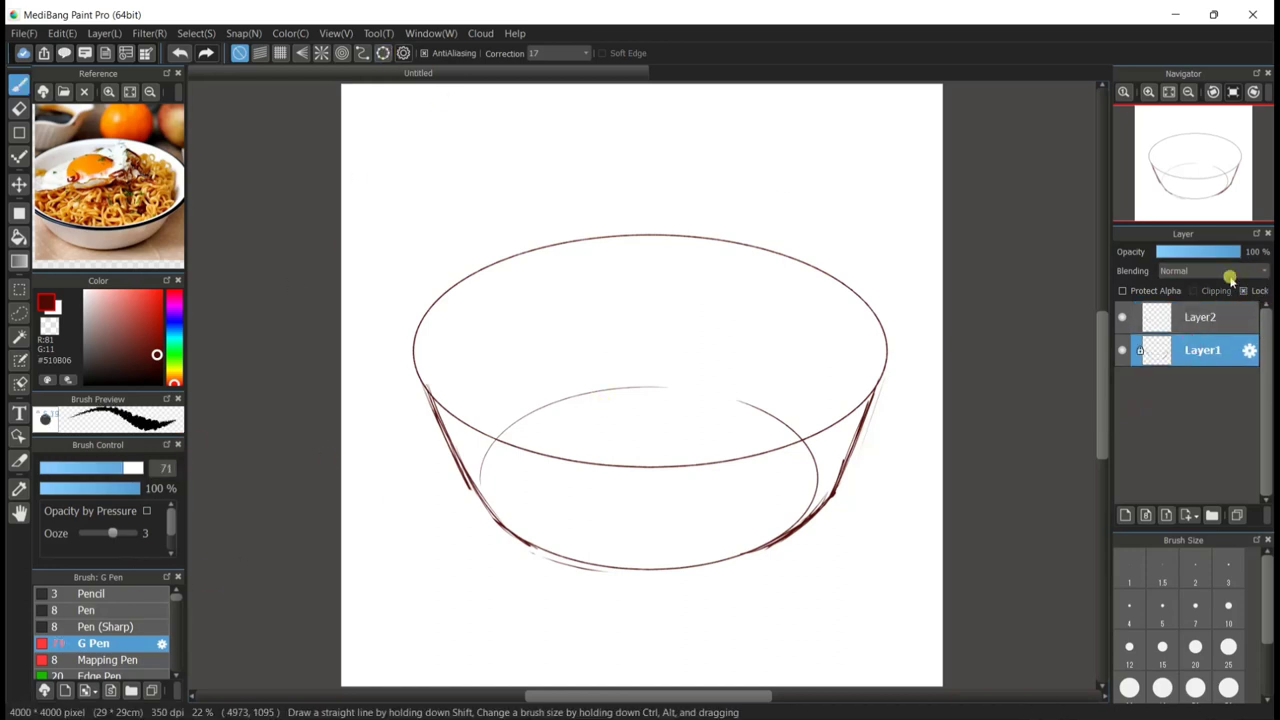
{"action": "key", "text": "ctrl+t"}
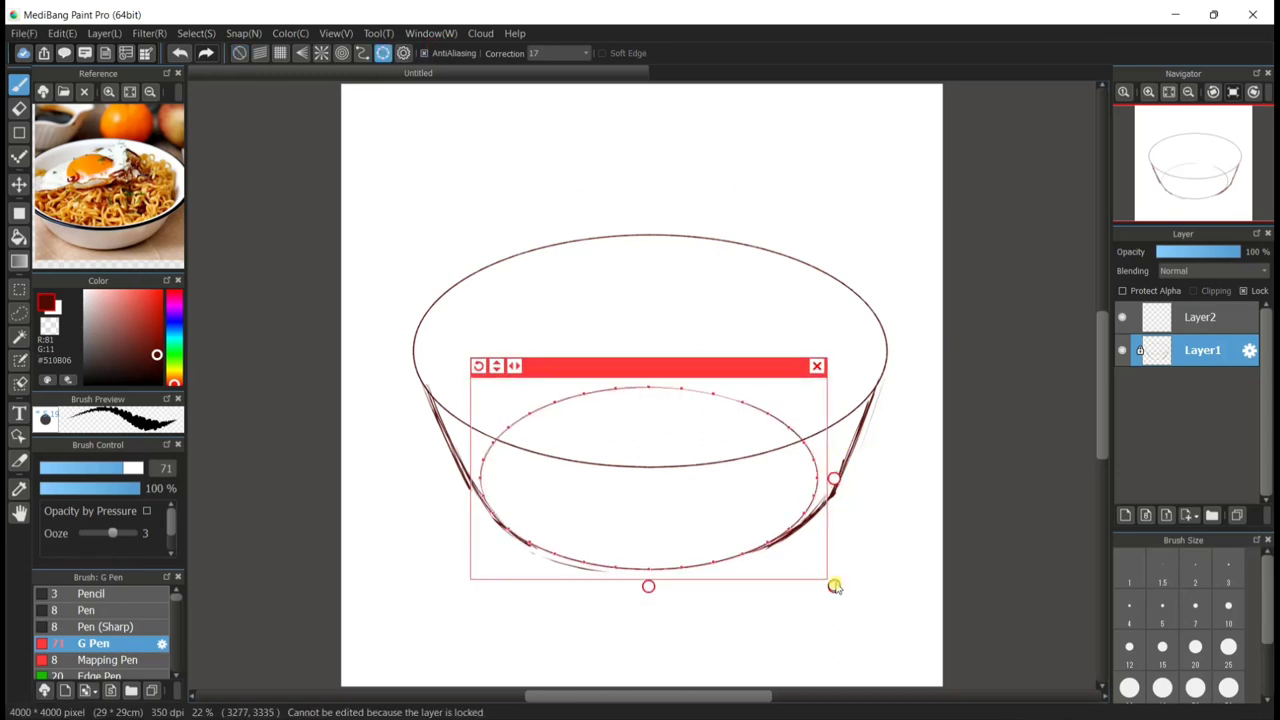
{"action": "left_click", "coordinate": [1200, 317]}
Trace the lower edge of the bowl's base in pale yellow #FFFCCD along the fitted ellipse guide.
{"action": "left_click", "coordinate": [110, 300]}
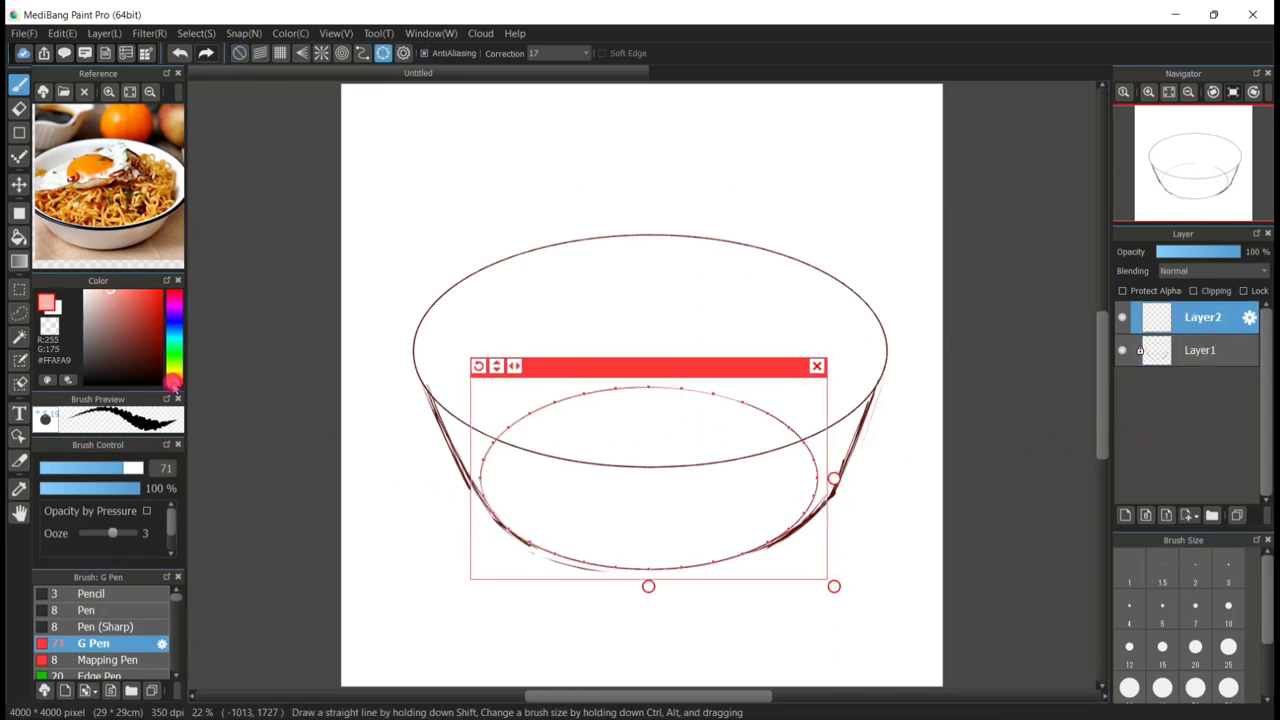
{"action": "left_click_drag", "start_coordinate": [172, 382], "coordinate": [174, 372]}
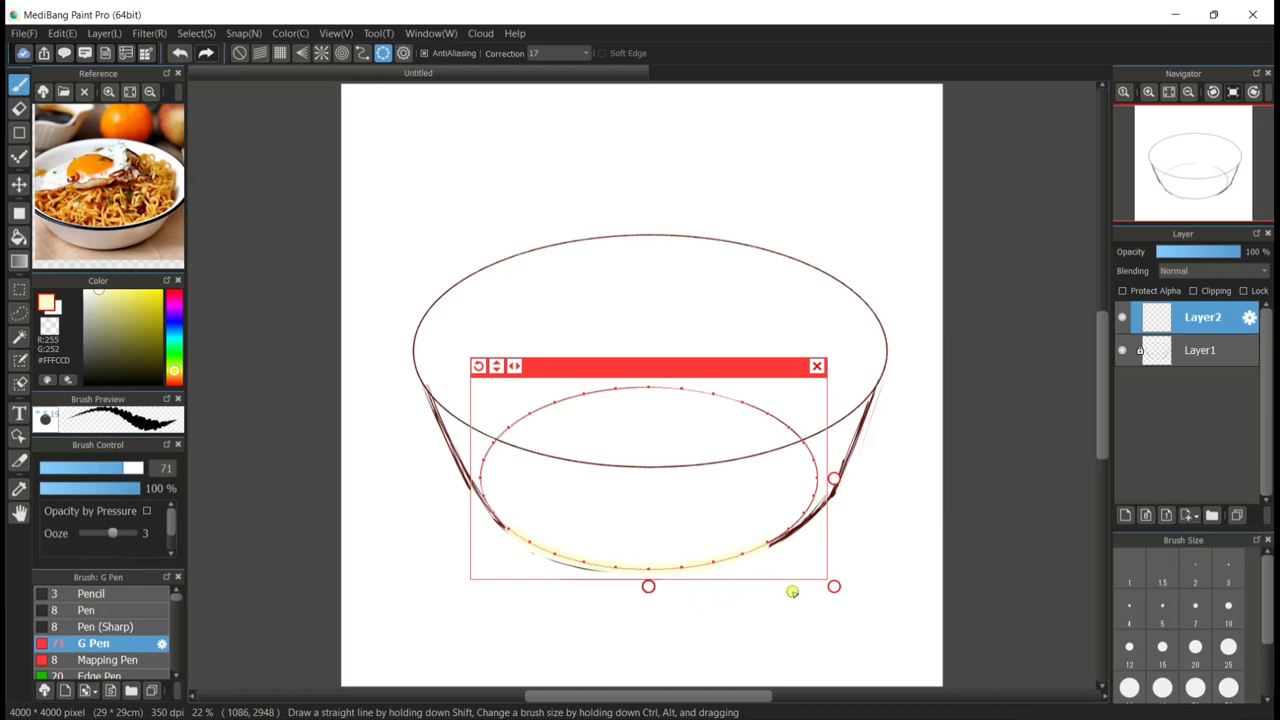
{"action": "left_click", "coordinate": [182, 54]}
{"action": "left_click_drag", "start_coordinate": [771, 367], "coordinate": [773, 368]}
{"action": "left_click_drag", "start_coordinate": [834, 590], "coordinate": [837, 589]}
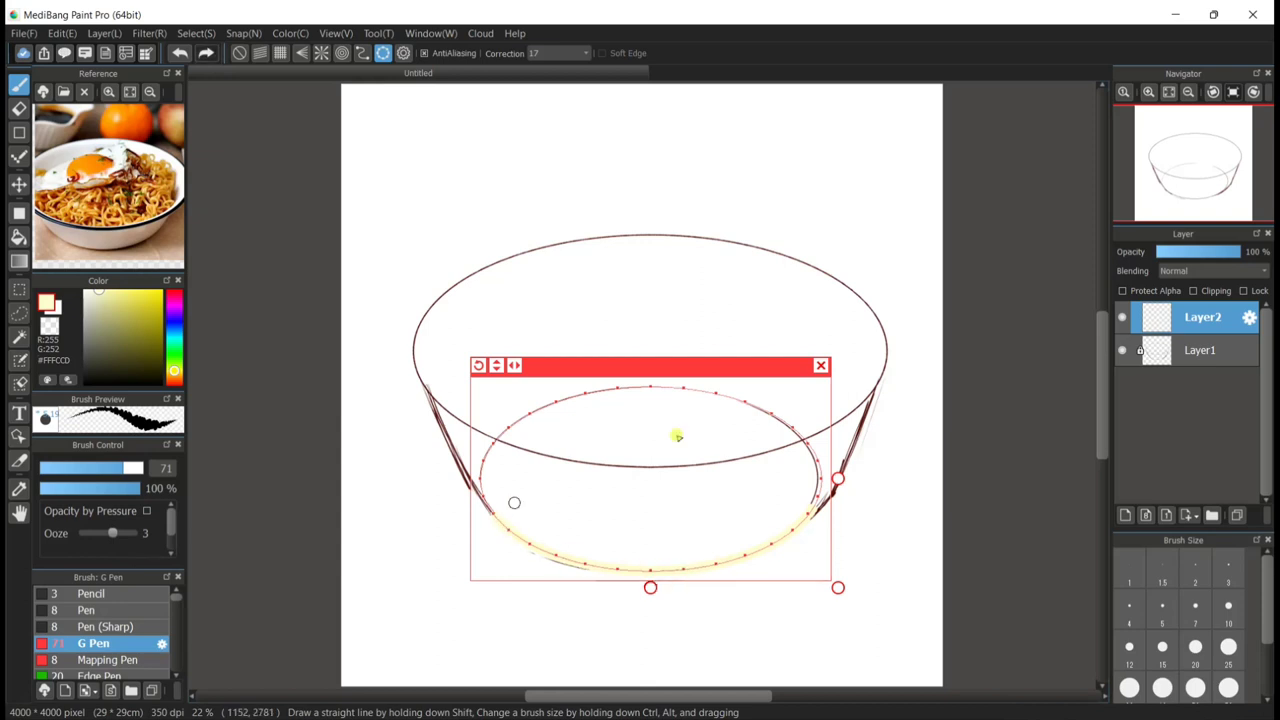
{"action": "key", "text": "Return"}
Move and enlarge the ellipse guide to fit the bowl's rim and trace the full rim in pale yellow.
{"action": "key", "text": "ctrl+t"}
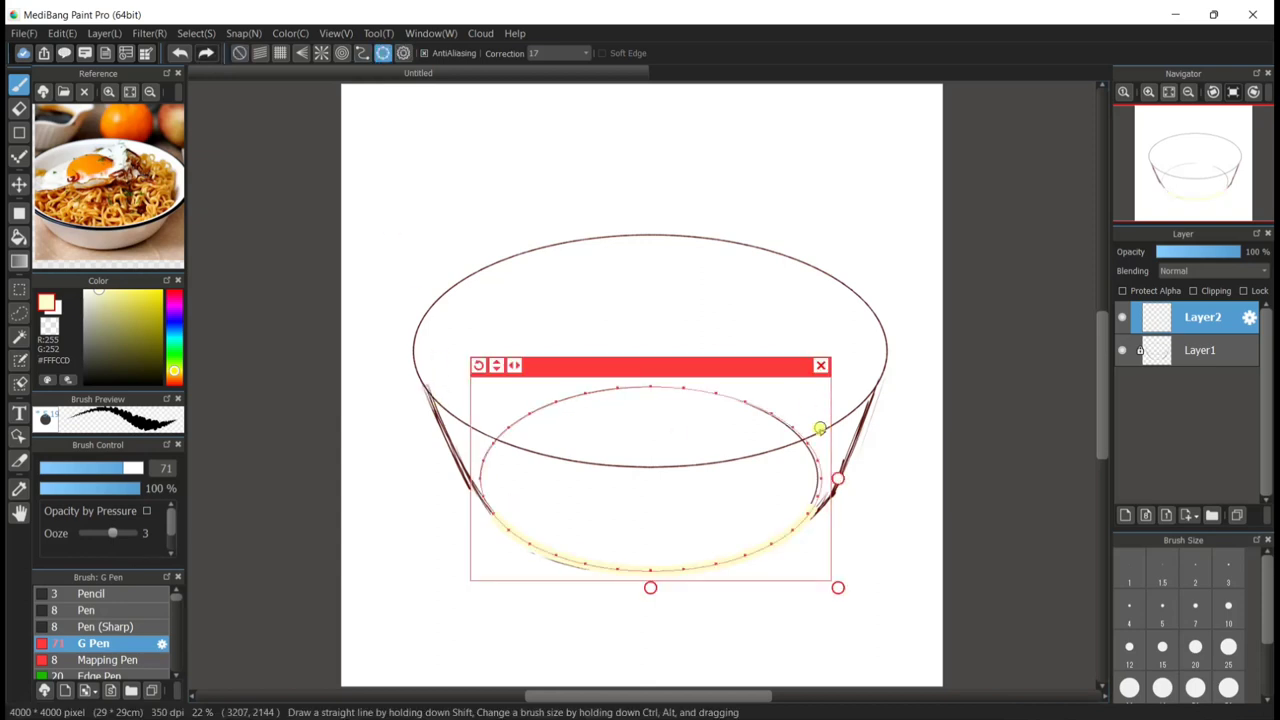
{"action": "left_click_drag", "start_coordinate": [782, 368], "coordinate": [778, 220]}
{"action": "left_click_drag", "start_coordinate": [833, 438], "coordinate": [890, 468]}
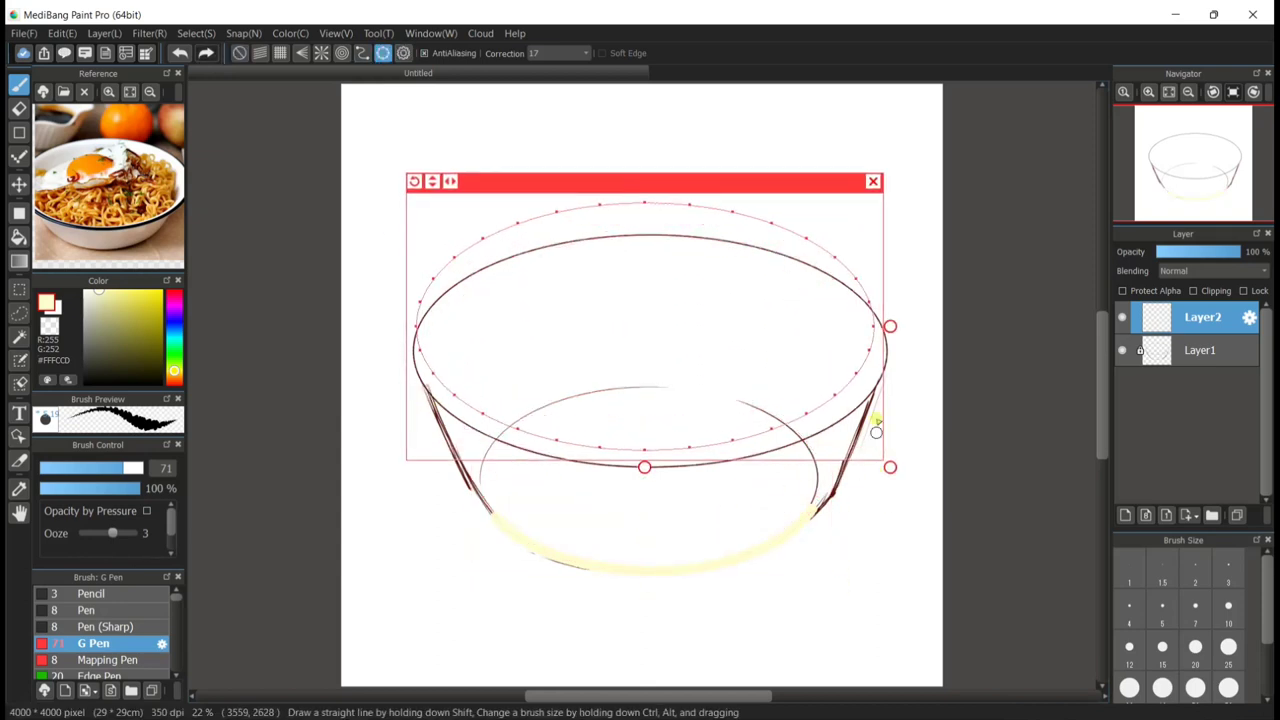
{"action": "left_click_drag", "start_coordinate": [816, 181], "coordinate": [821, 213]}
{"action": "left_click_drag", "start_coordinate": [651, 502], "coordinate": [651, 490]}
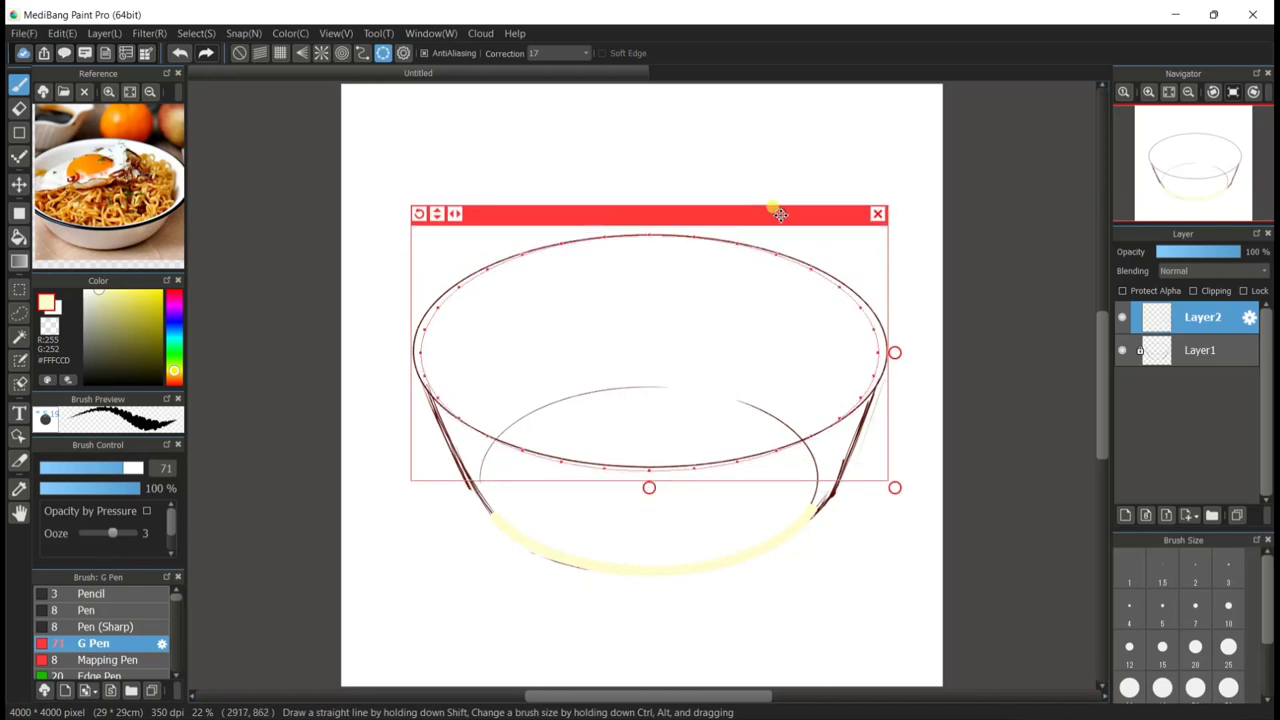
{"action": "left_click_drag", "start_coordinate": [896, 356], "coordinate": [902, 357]}
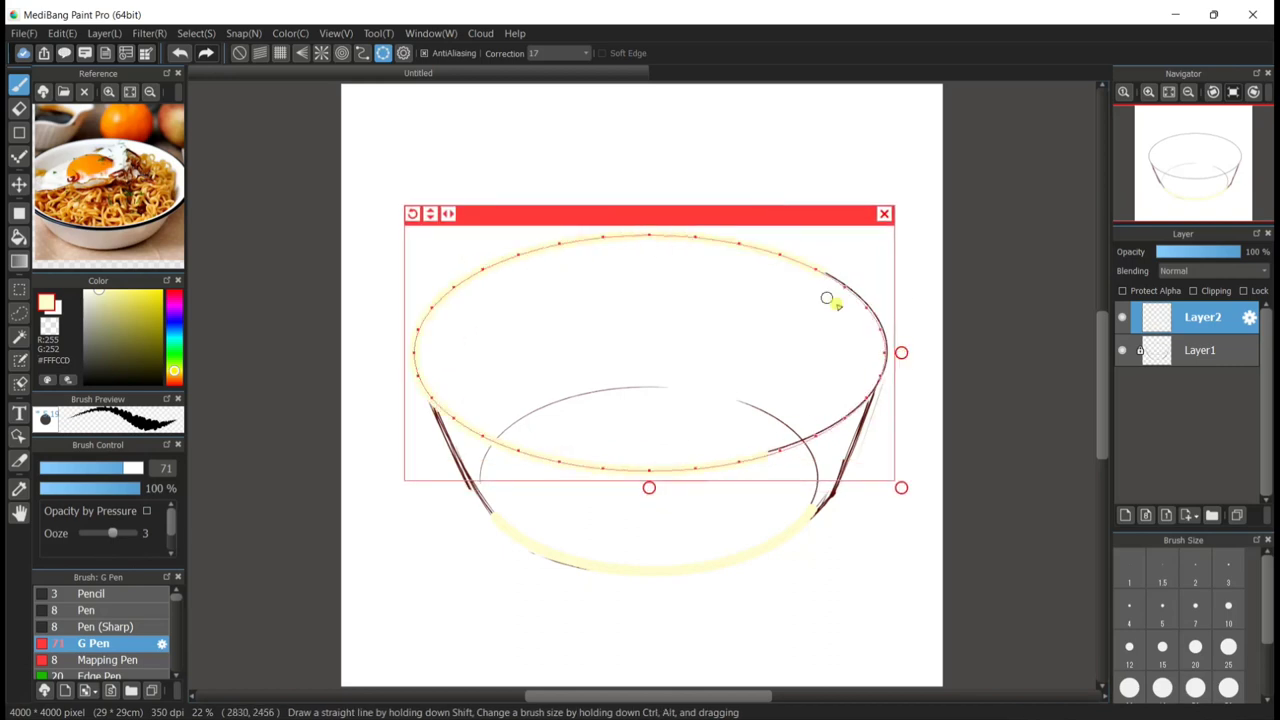
{"action": "left_click", "coordinate": [809, 282]}
{"action": "left_click", "coordinate": [884, 214]}
Paint the bowl's two slanted sides in pale yellow, connecting the rim to the base.
{"action": "left_click", "coordinate": [1149, 92]}
{"action": "left_click", "coordinate": [1149, 92]}
{"action": "left_click", "coordinate": [1149, 92]}
{"action": "left_click", "coordinate": [1149, 92]}
{"action": "left_click_drag", "start_coordinate": [335, 410], "coordinate": [423, 565]}
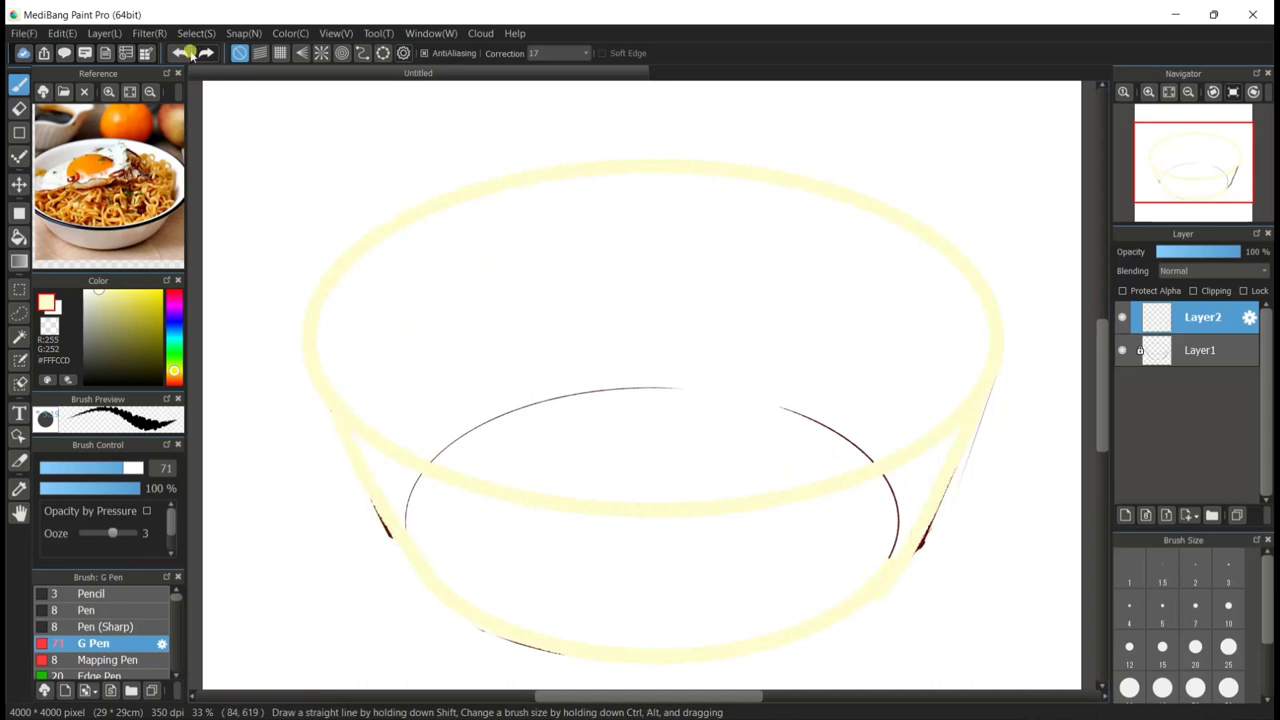
{"action": "left_click_drag", "start_coordinate": [890, 577], "coordinate": [961, 436]}
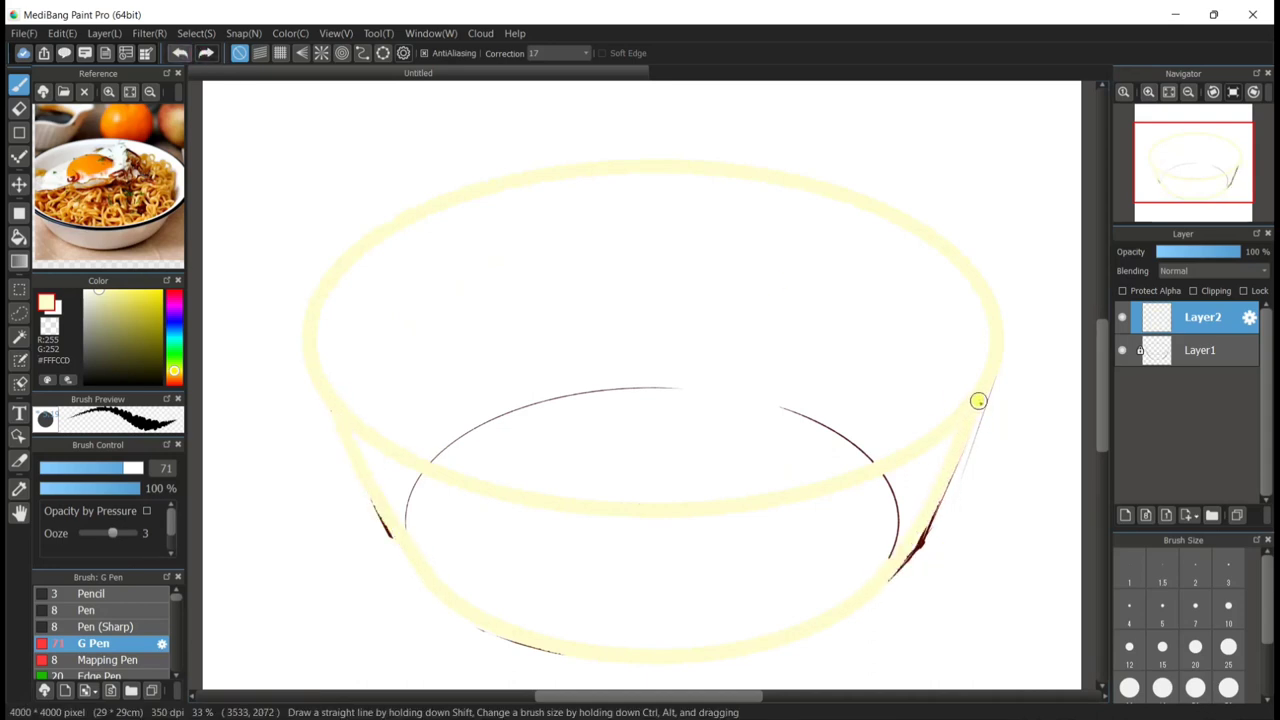
Hide the Layer1 sketch and fill the bowl's body and rim with a light cream colour.
{"action": "left_click", "coordinate": [1122, 352]}
{"action": "left_click", "coordinate": [18, 236]}
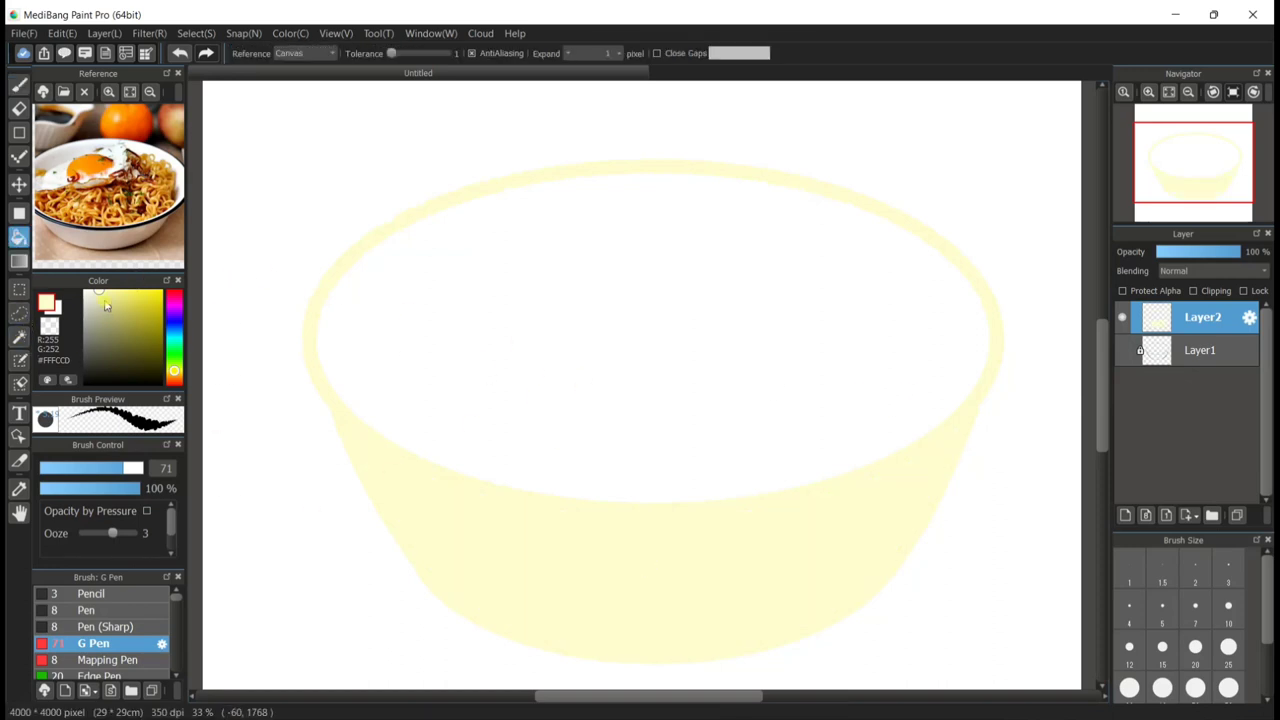
{"action": "left_click_drag", "start_coordinate": [173, 370], "coordinate": [211, 375]}
{"action": "left_click", "coordinate": [600, 529]}
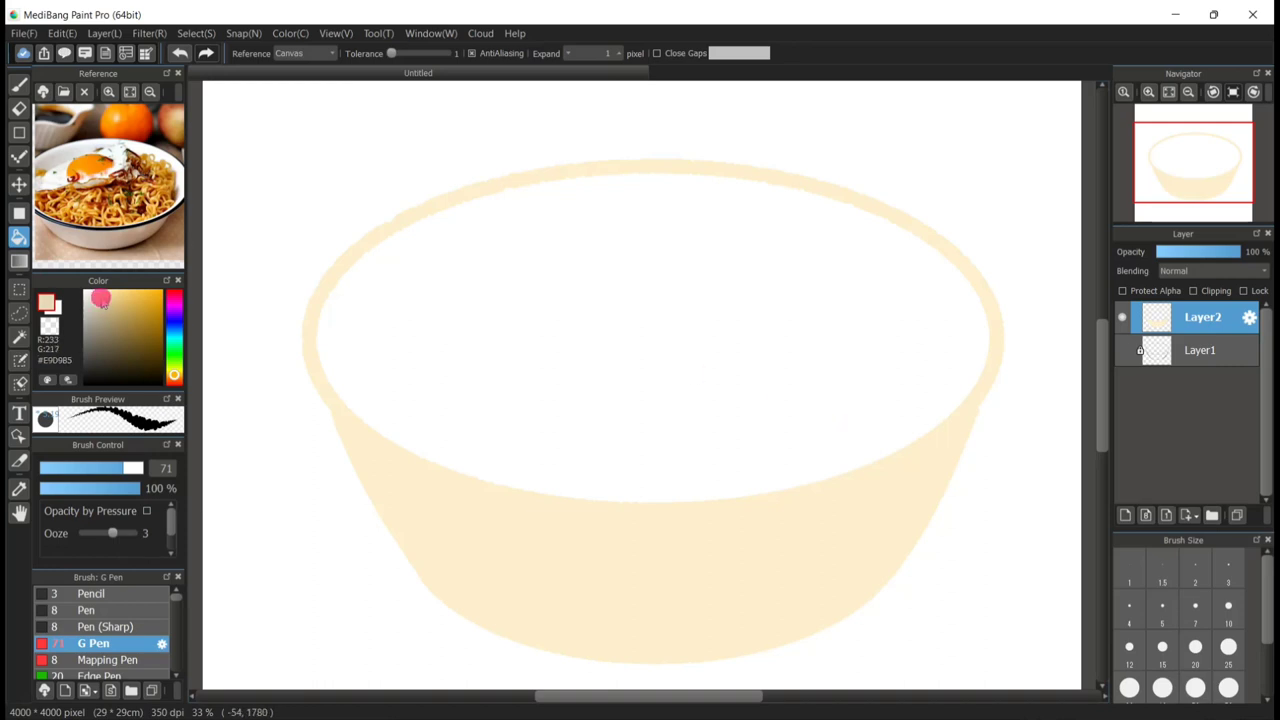
Try darker beige fills on the bowl's body and rim and a #FFE9C7 fill inside, undoing them.
{"action": "left_click", "coordinate": [520, 531]}
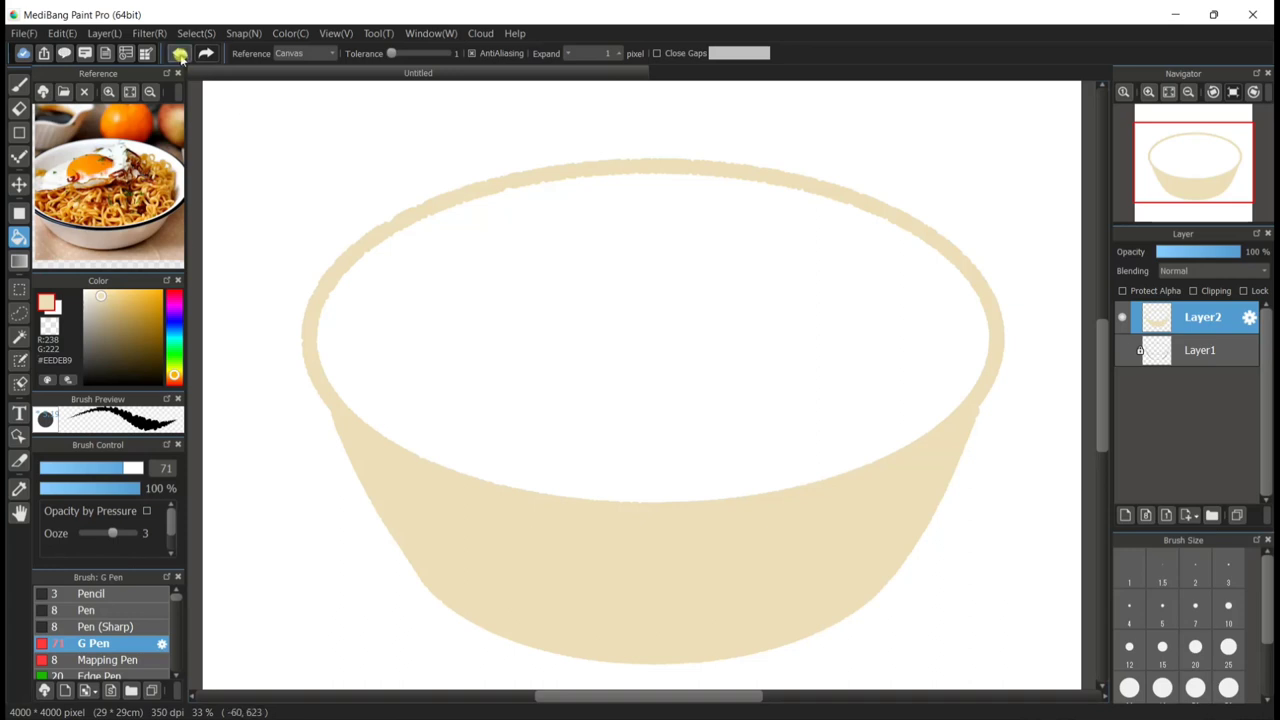
{"action": "left_click", "coordinate": [180, 55]}
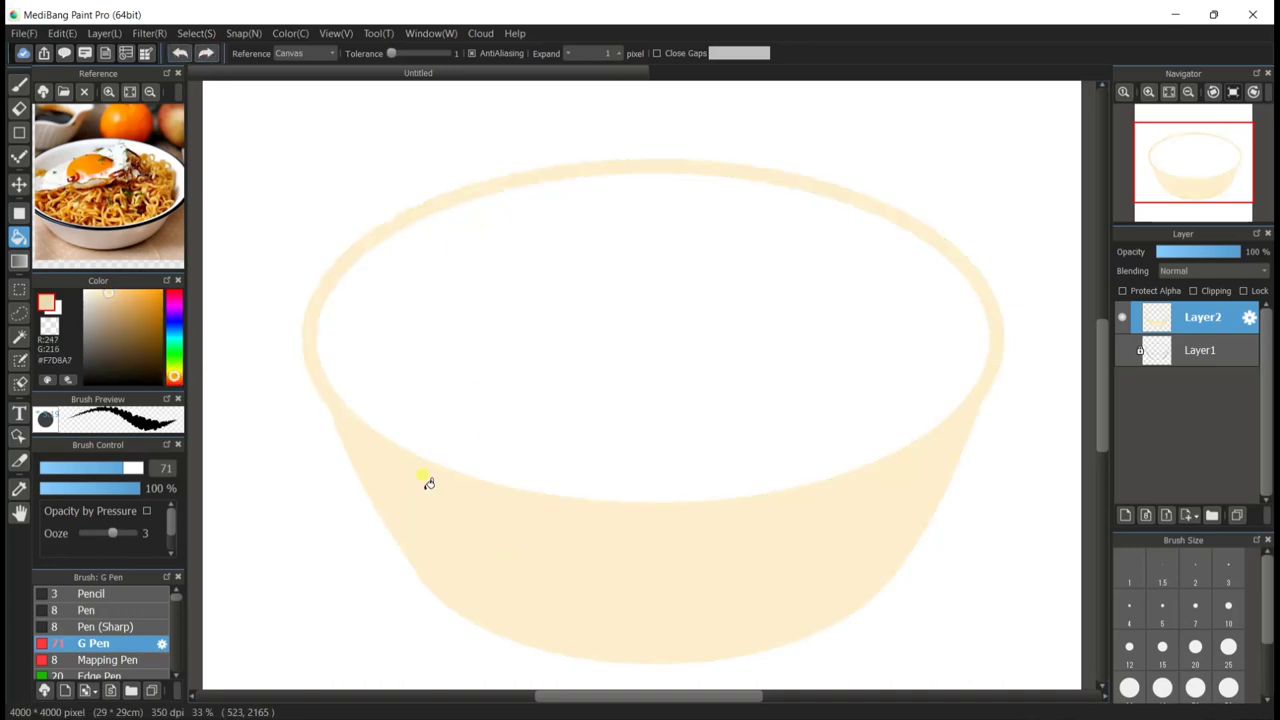
{"action": "left_click", "coordinate": [515, 505]}
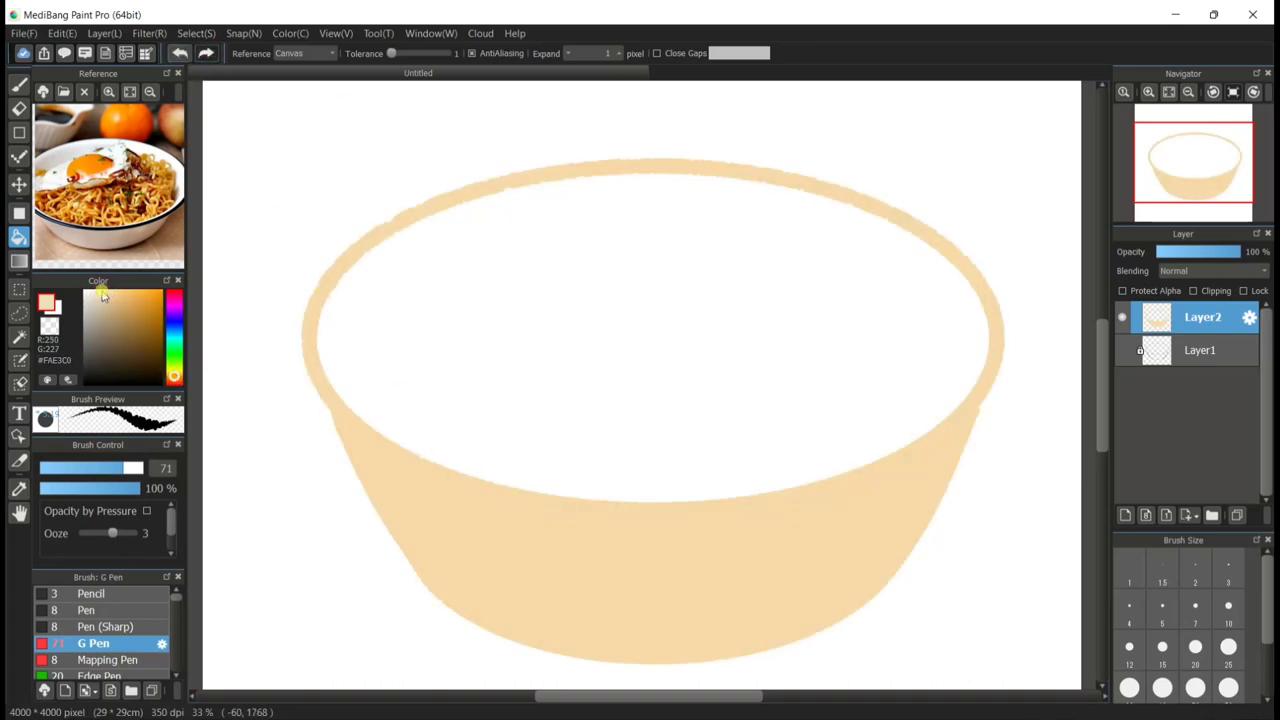
{"action": "left_click", "coordinate": [619, 313]}
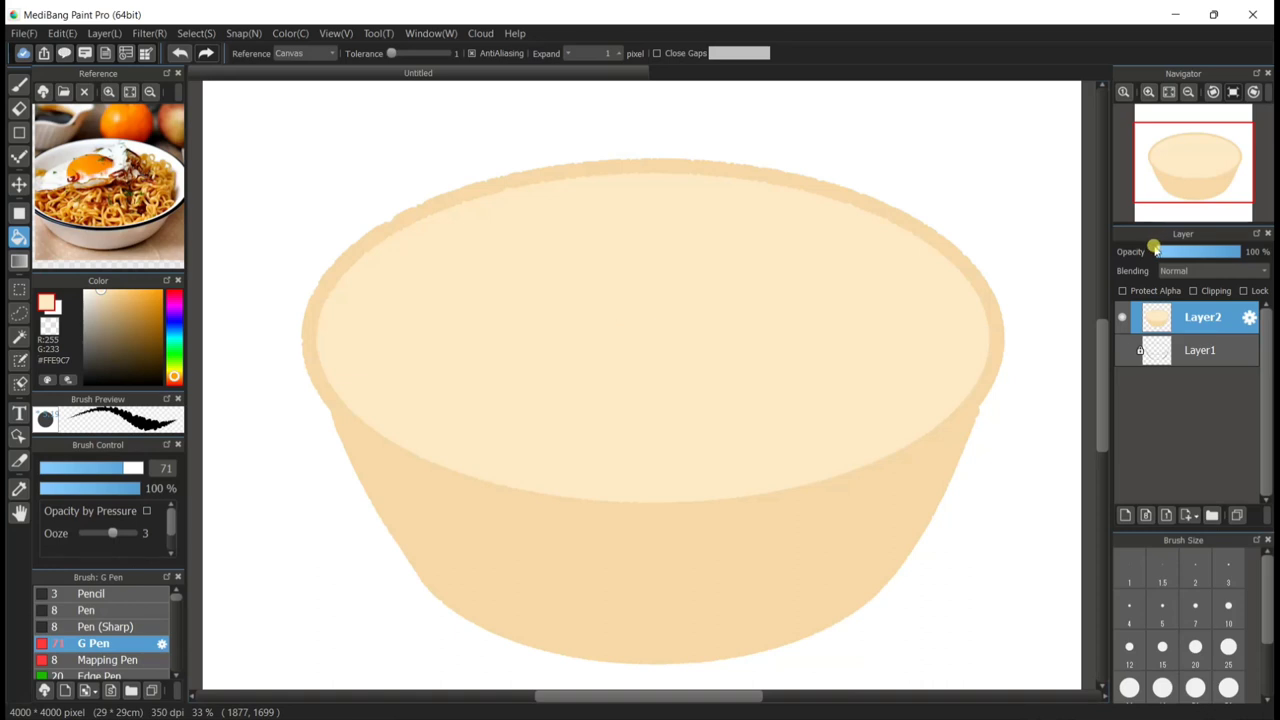
{"action": "left_click", "coordinate": [180, 54]}
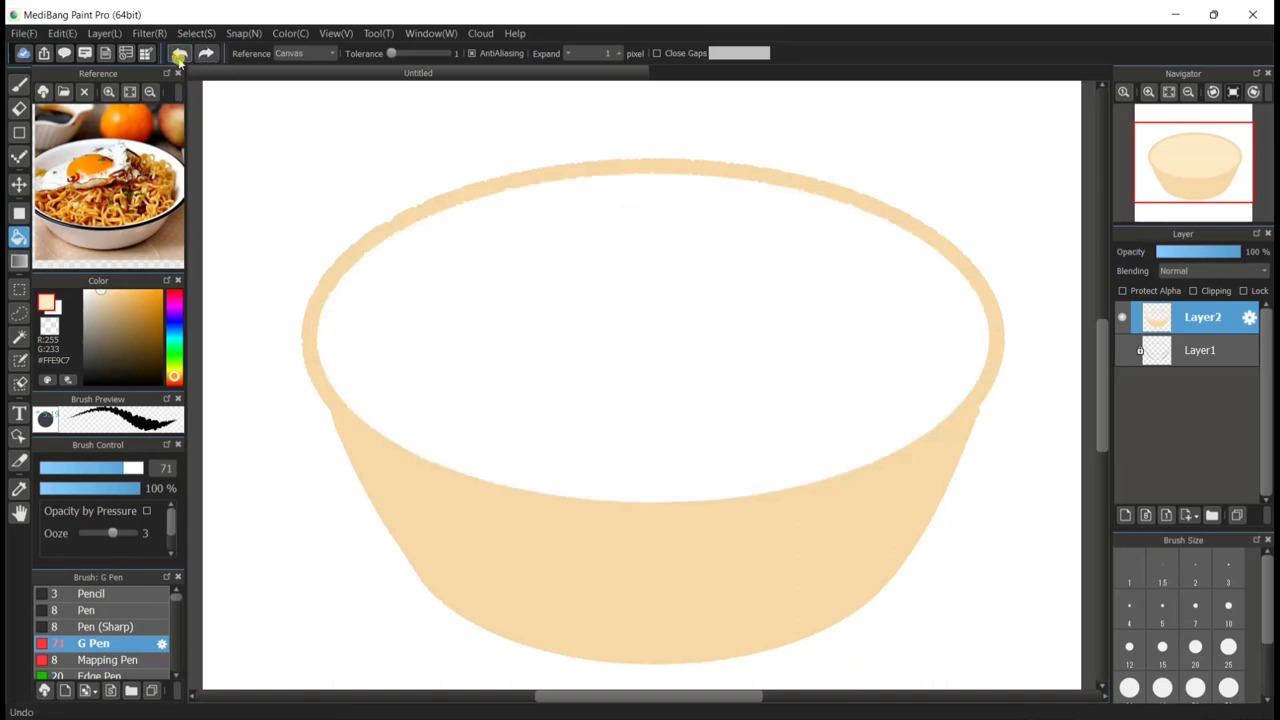
{"action": "left_click", "coordinate": [180, 54]}
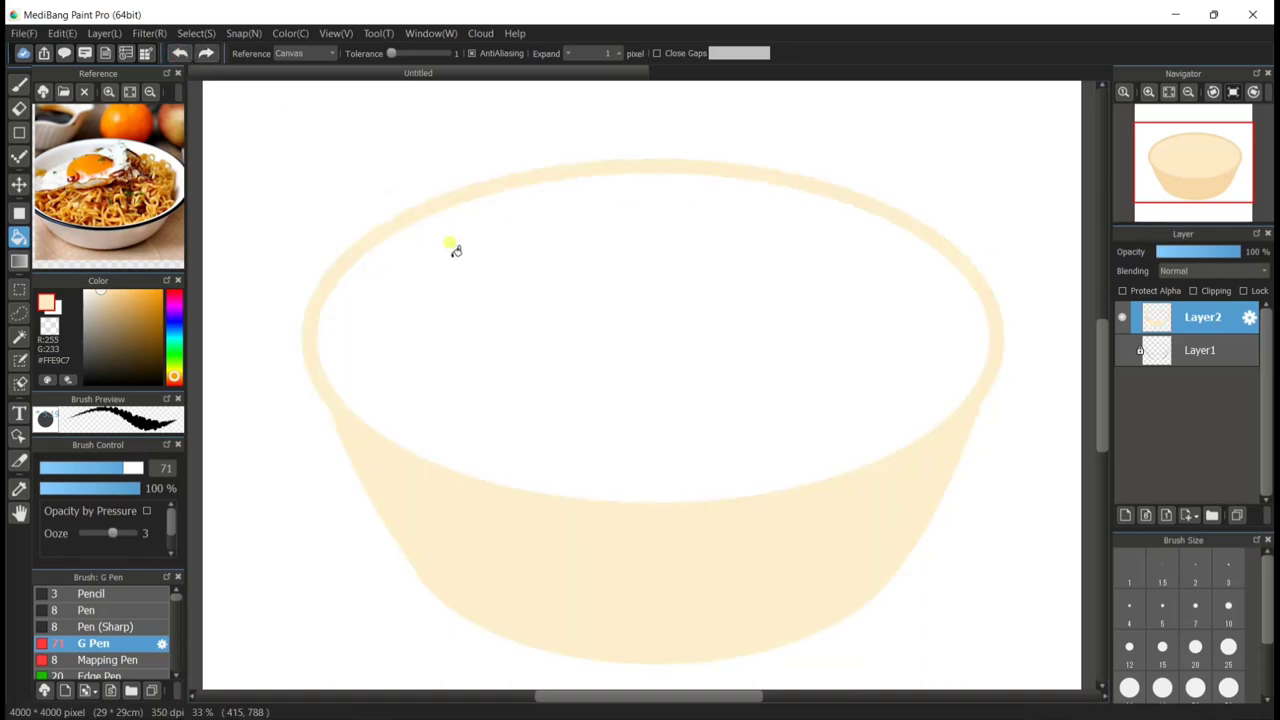
Fill the bowl's interior with light orange #F0C297 and add a new layer above the locked Layer2.
{"action": "left_click", "coordinate": [173, 379]}
{"action": "left_click", "coordinate": [774, 301]}
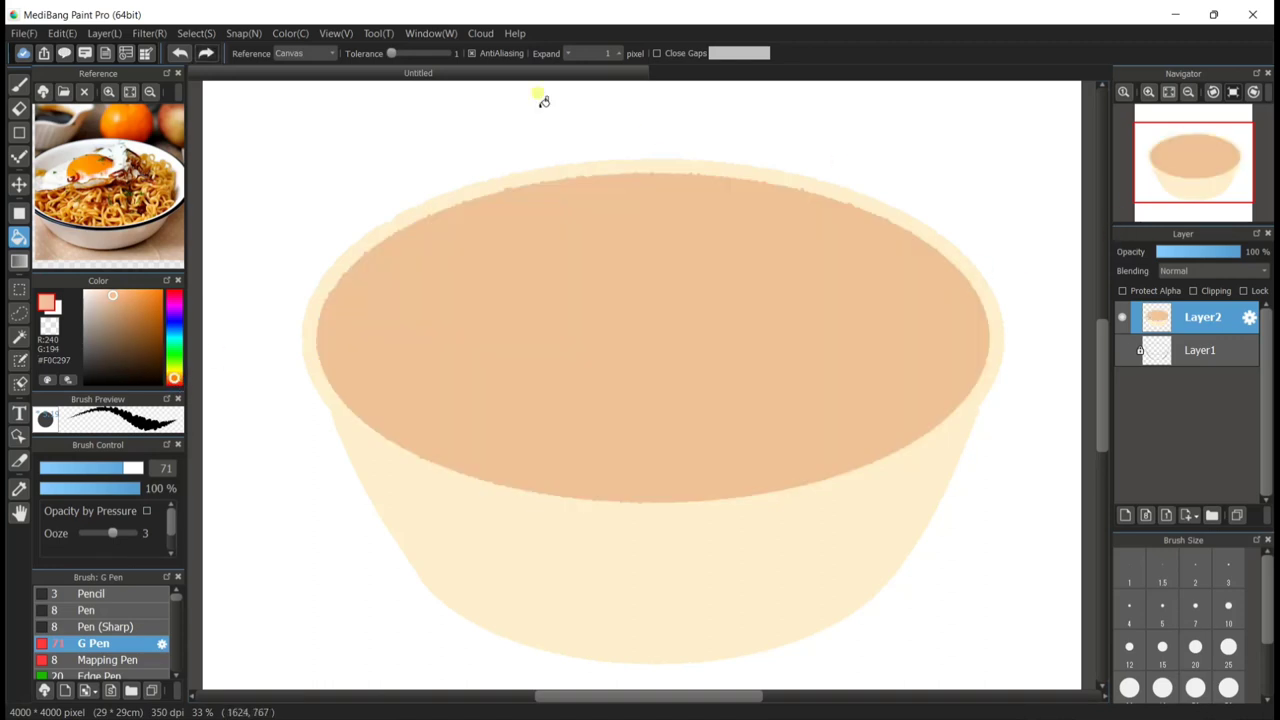
{"action": "left_click", "coordinate": [1124, 514]}
{"action": "left_click", "coordinate": [1210, 348]}
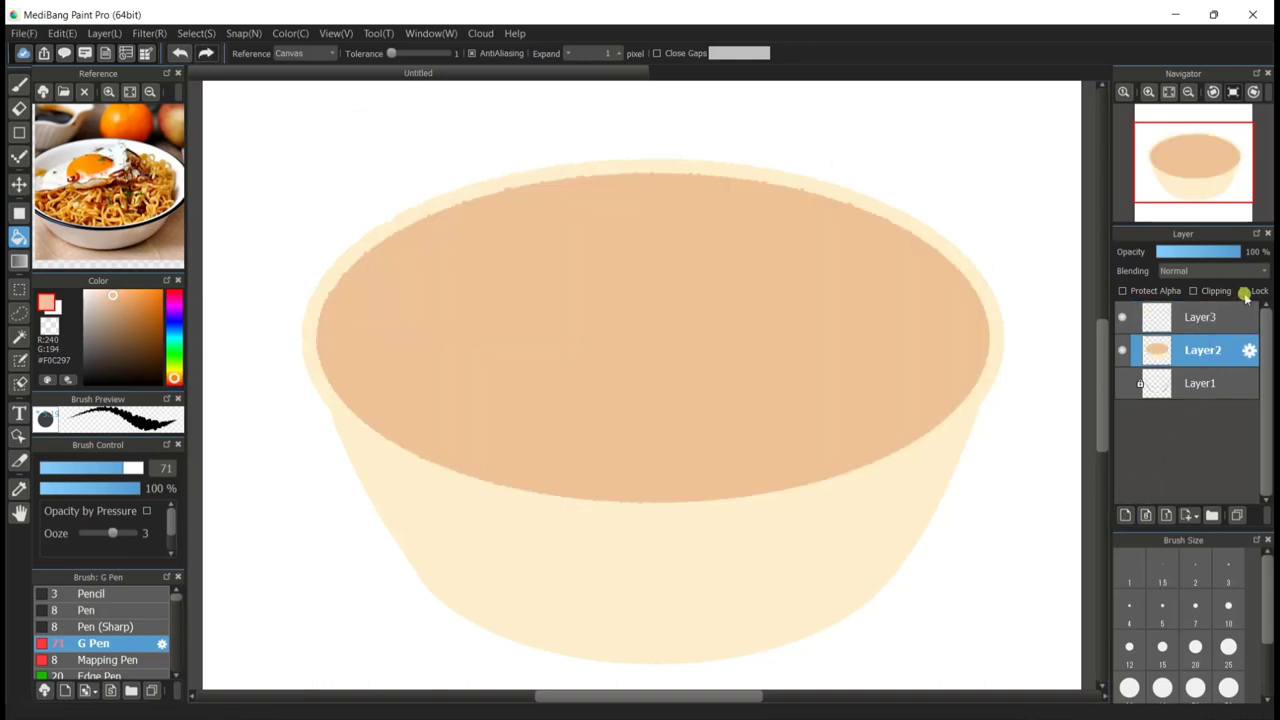
{"action": "left_click", "coordinate": [1236, 312]}
Compare the pastel, watercolor and pen brushes in the brush list using their stroke previews.
{"action": "scroll", "coordinate": [180, 635], "scroll_direction": "down", "scroll_amount": 10}
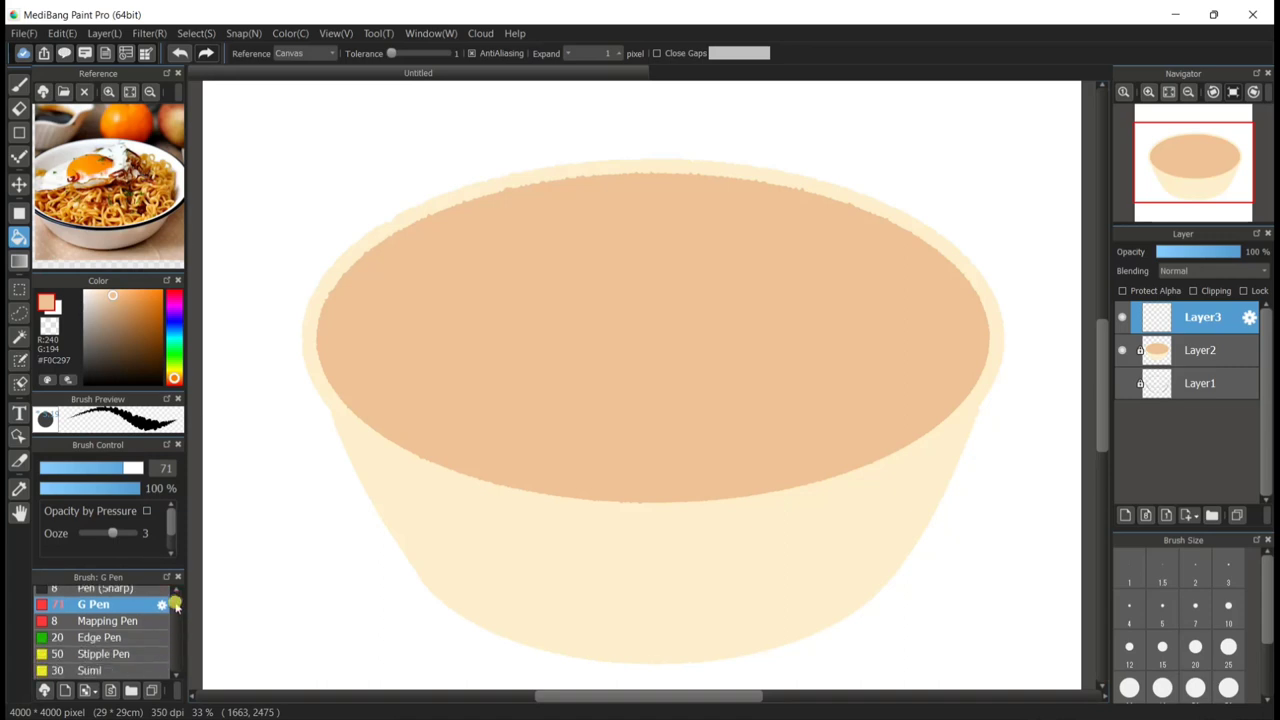
{"action": "scroll", "coordinate": [176, 635], "scroll_direction": "down", "scroll_amount": 10}
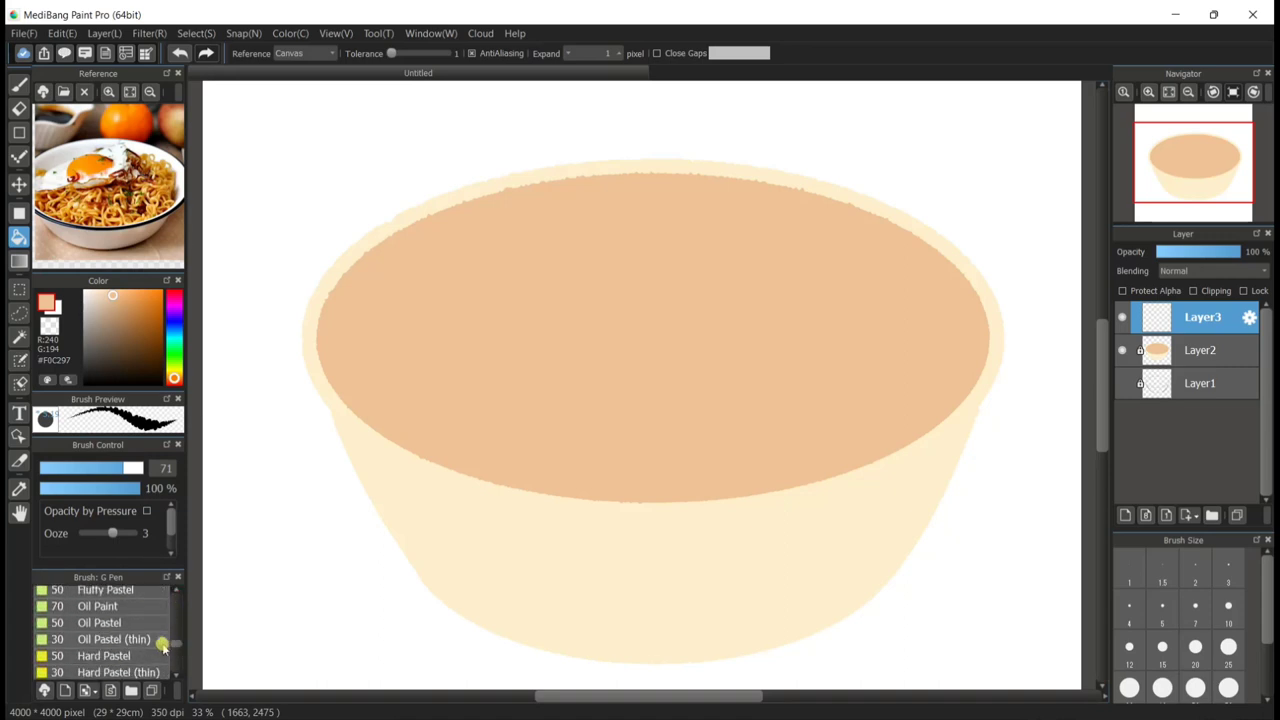
{"action": "left_click", "coordinate": [160, 640]}
{"action": "left_click", "coordinate": [138, 623]}
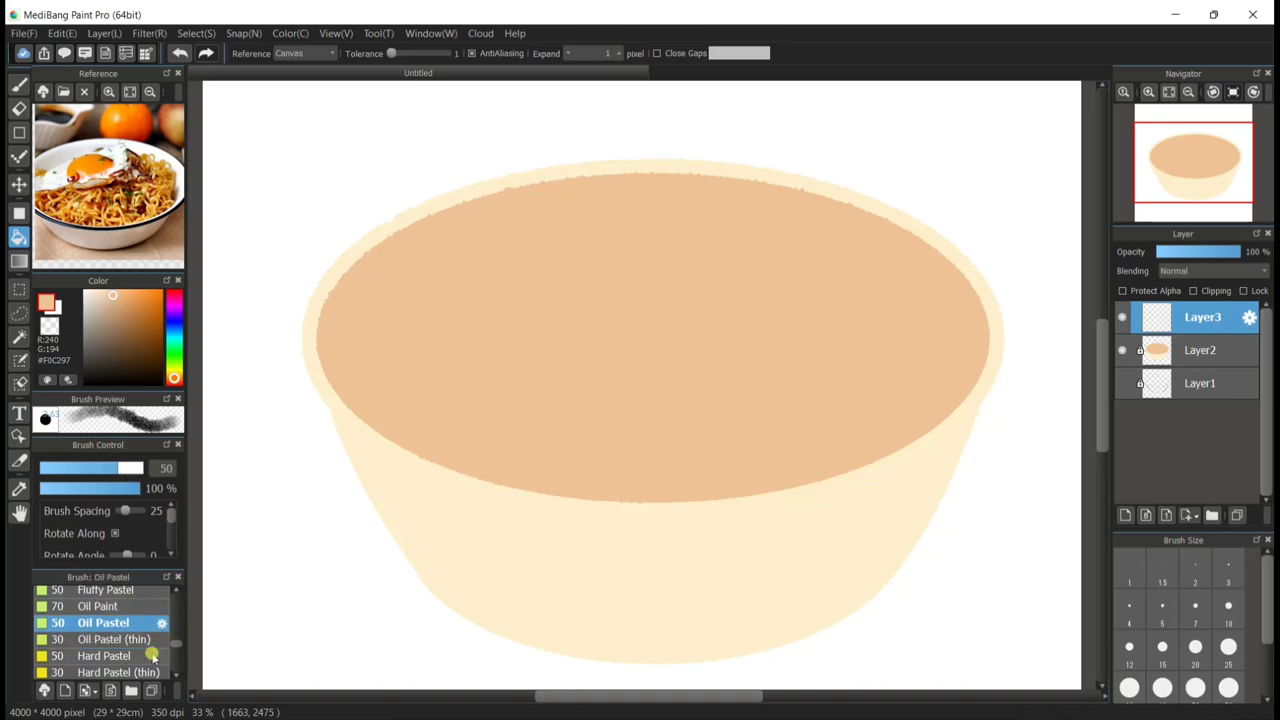
{"action": "left_click", "coordinate": [152, 656]}
{"action": "left_click", "coordinate": [143, 605]}
{"action": "mouse_move", "coordinate": [177, 645]}
{"action": "left_mouse_down"}
{"action": "mouse_move", "coordinate": [176, 657]}
{"action": "mouse_move", "coordinate": [175, 627]}
{"action": "left_mouse_up"}
{"action": "left_click", "coordinate": [160, 609]}
{"action": "left_click", "coordinate": [163, 625]}
{"action": "left_click", "coordinate": [147, 659]}
{"action": "left_click", "coordinate": [147, 590]}
{"action": "left_click", "coordinate": [147, 606]}
{"action": "left_click", "coordinate": [147, 623]}
{"action": "left_click", "coordinate": [147, 655]}
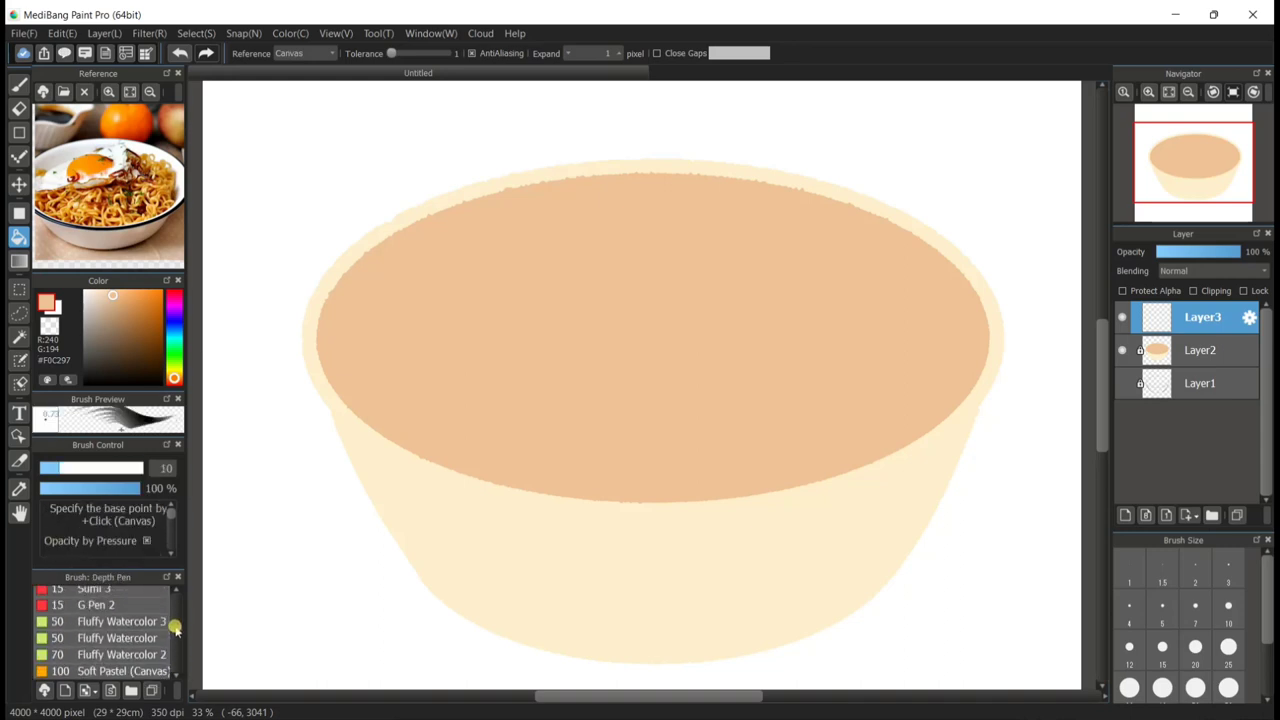
{"action": "scroll", "coordinate": [176, 628], "scroll_direction": "up", "scroll_amount": 1}
{"action": "left_click", "coordinate": [160, 634]}
Choose the Oil Pastel (thin) brush at size 30 for painting on Layer3.
{"action": "scroll", "coordinate": [176, 632], "scroll_direction": "down", "scroll_amount": 2}
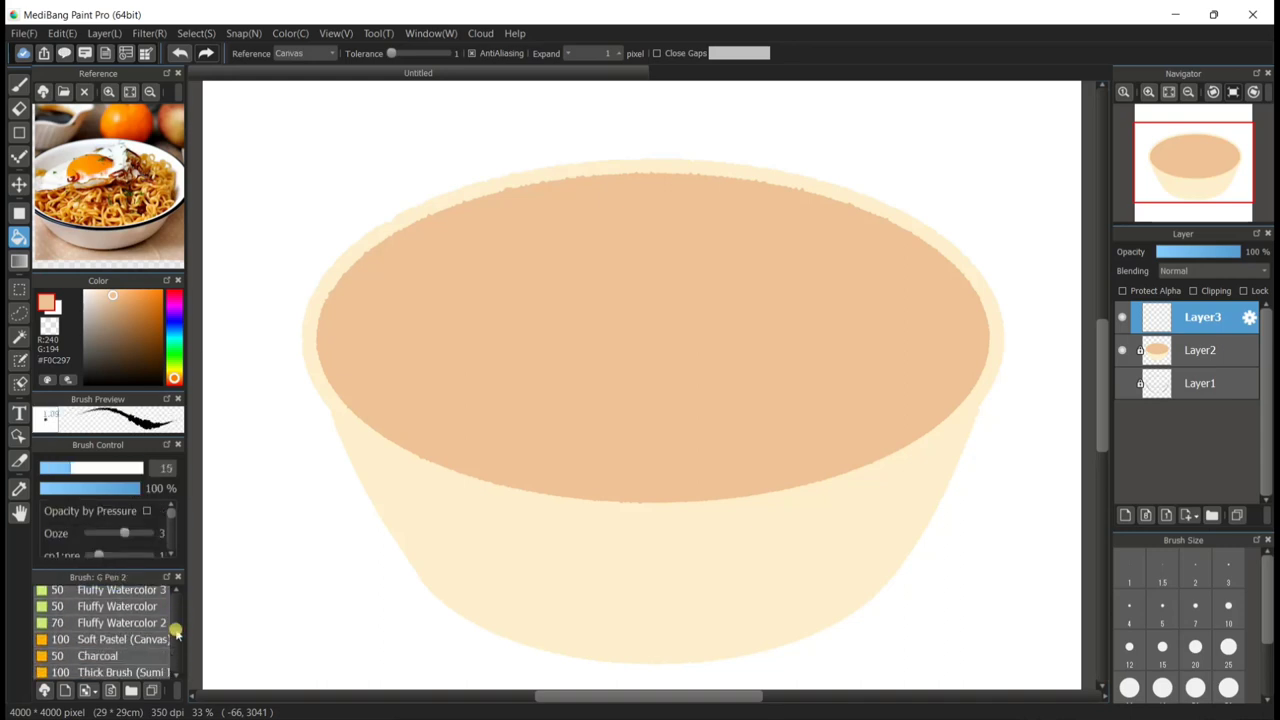
{"action": "scroll", "coordinate": [176, 632], "scroll_direction": "down", "scroll_amount": 3}
{"action": "left_click", "coordinate": [155, 630]}
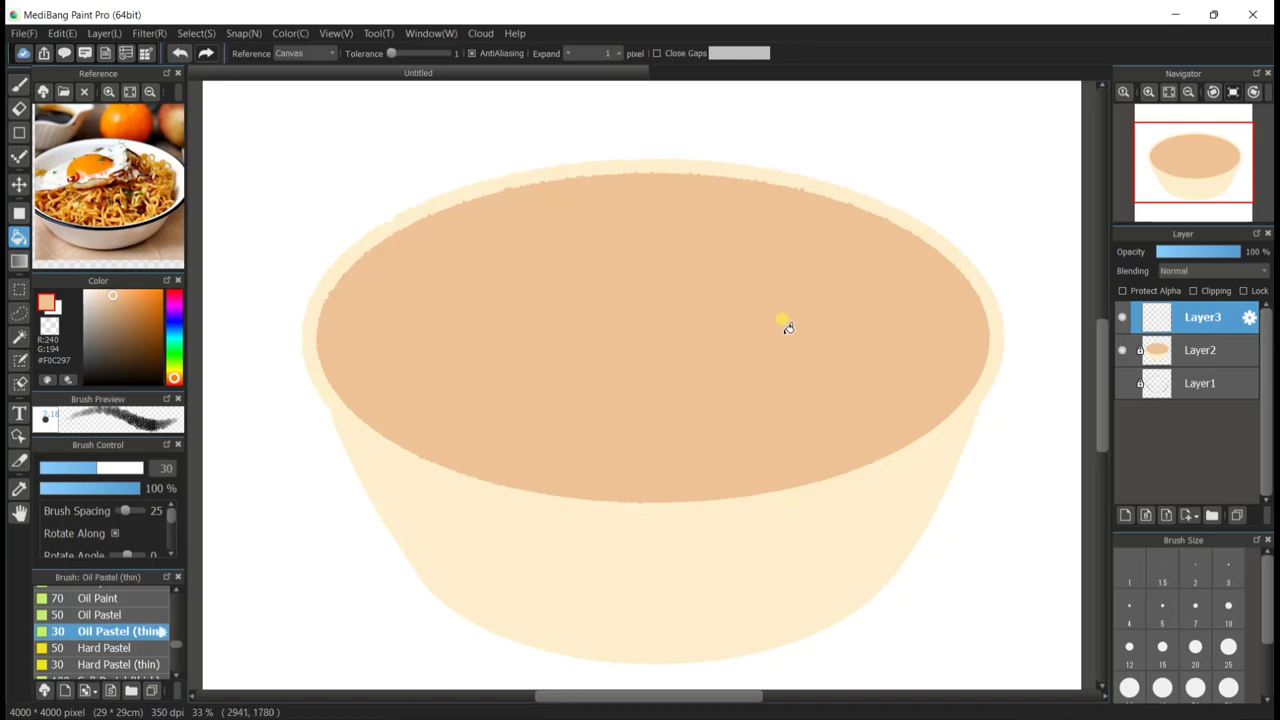
{"action": "key", "text": "b"}
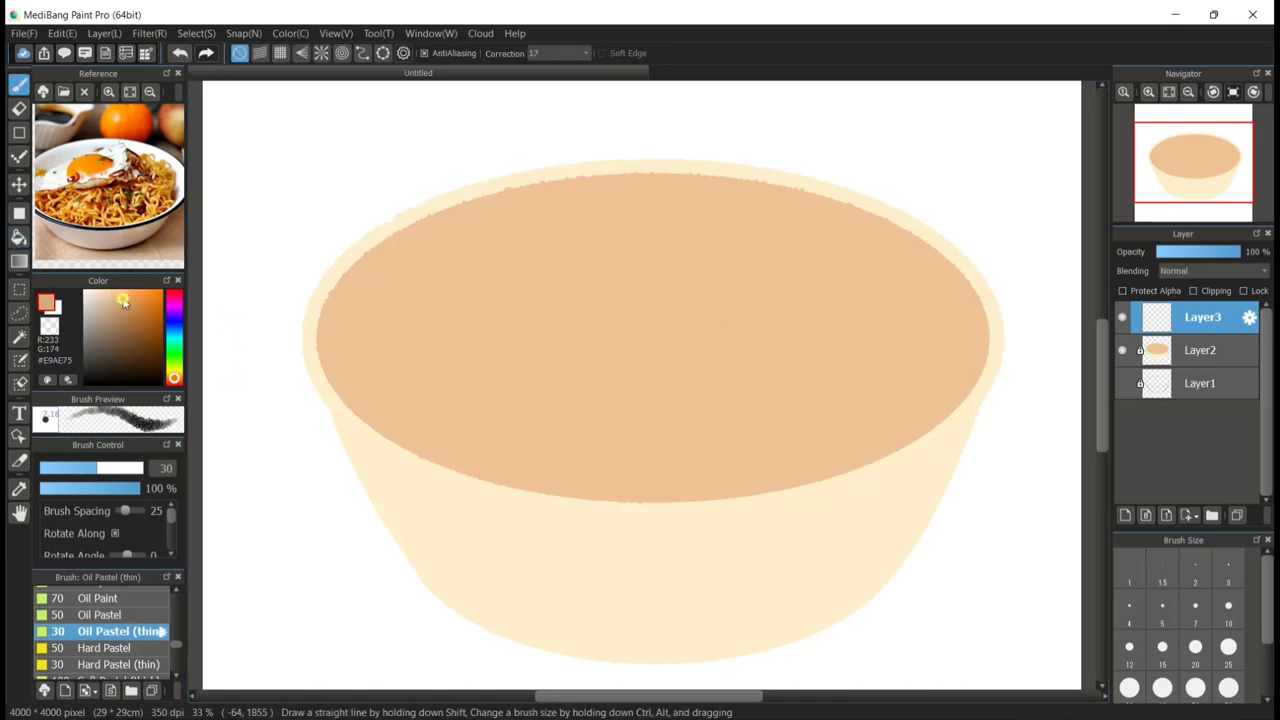
Try Oil Pastel (thin) strokes across the bowl's interior in #EAAF76 and #DE7007, undoing each one.
{"action": "left_click", "coordinate": [122, 298]}
{"action": "left_click", "coordinate": [1201, 350]}
{"action": "left_click", "coordinate": [1208, 319]}
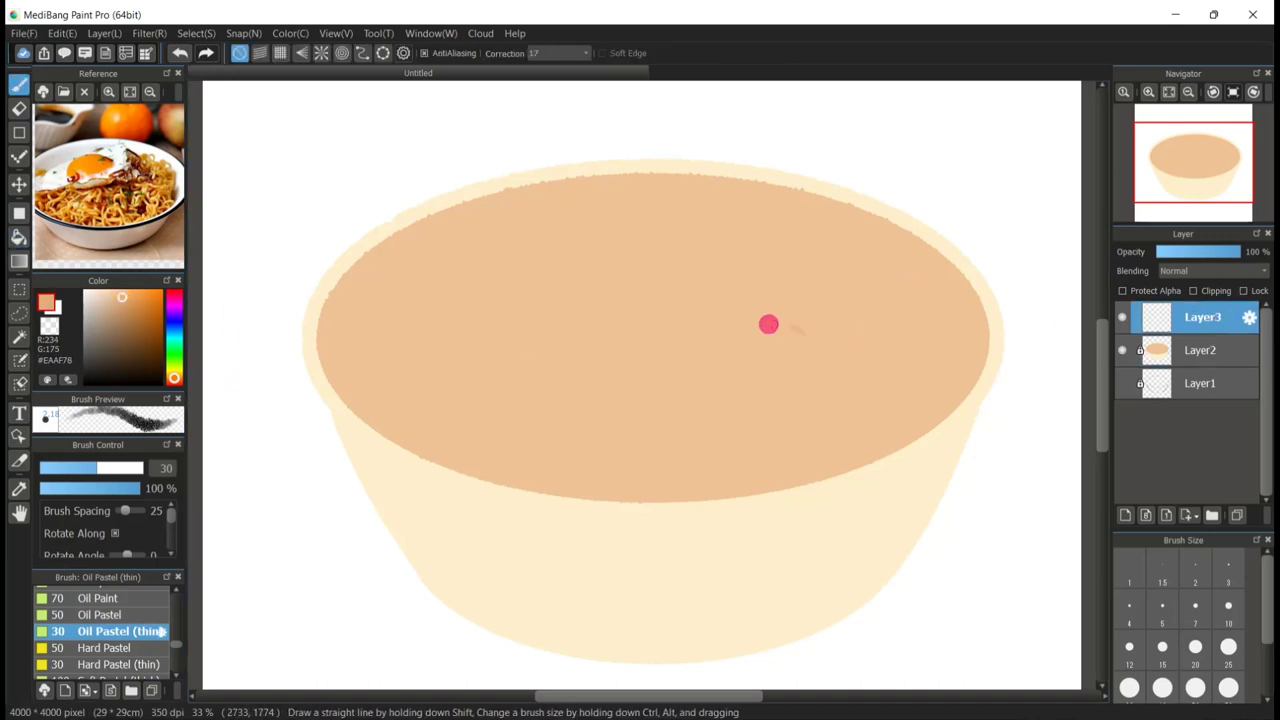
{"action": "left_click_drag", "start_coordinate": [768, 324], "coordinate": [612, 444]}
{"action": "key", "text": "ctrl+z"}
{"action": "left_click_drag", "start_coordinate": [482, 368], "coordinate": [724, 318]}
{"action": "key", "text": "ctrl+z"}
{"action": "left_click", "coordinate": [158, 300]}
{"action": "left_click_drag", "start_coordinate": [432, 334], "coordinate": [696, 276]}
{"action": "key", "text": "ctrl+z"}
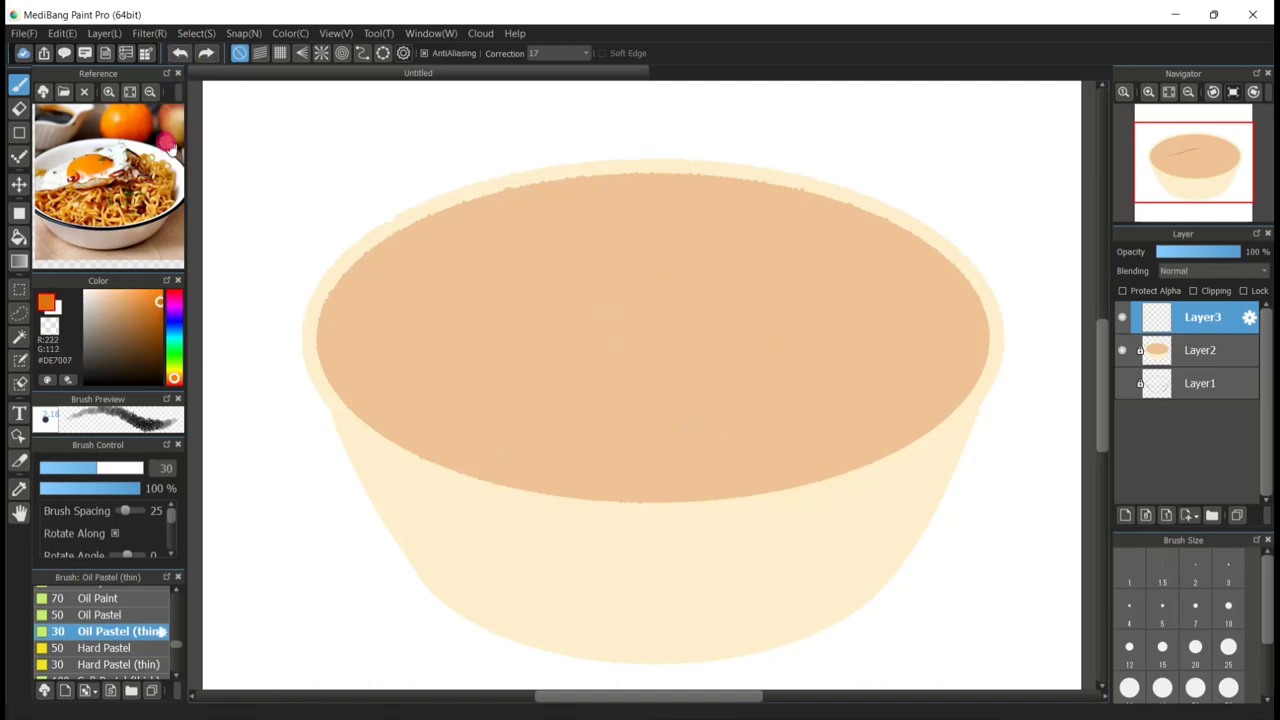
Set the brush size to 139, try one stroke across the interior and undo it, and change the colour to #CE7018.
{"action": "left_click", "coordinate": [142, 469]}
{"action": "mouse_move", "coordinate": [457, 421]}
{"action": "left_mouse_down"}
{"action": "mouse_move", "coordinate": [618, 355]}
{"action": "mouse_move", "coordinate": [784, 366]}
{"action": "left_mouse_up"}
{"action": "left_click", "coordinate": [180, 54]}
{"action": "left_click", "coordinate": [154, 308]}
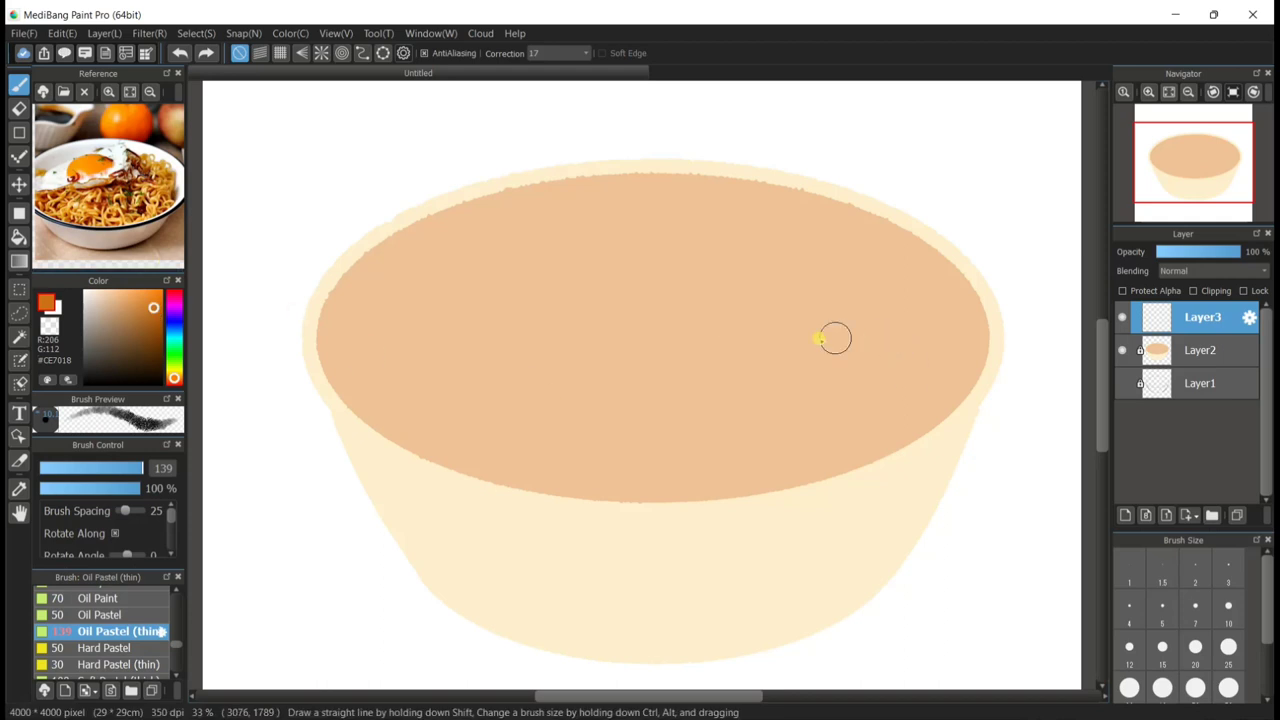
Try and undo one more Oil Pastel (thin) stroke across the bowl's interior, and switch to the Fluffy Watercolor brush.
{"action": "mouse_move", "coordinate": [921, 347]}
{"action": "left_mouse_down"}
{"action": "mouse_move", "coordinate": [820, 334]}
{"action": "mouse_move", "coordinate": [617, 363]}
{"action": "mouse_move", "coordinate": [425, 430]}
{"action": "left_mouse_up"}
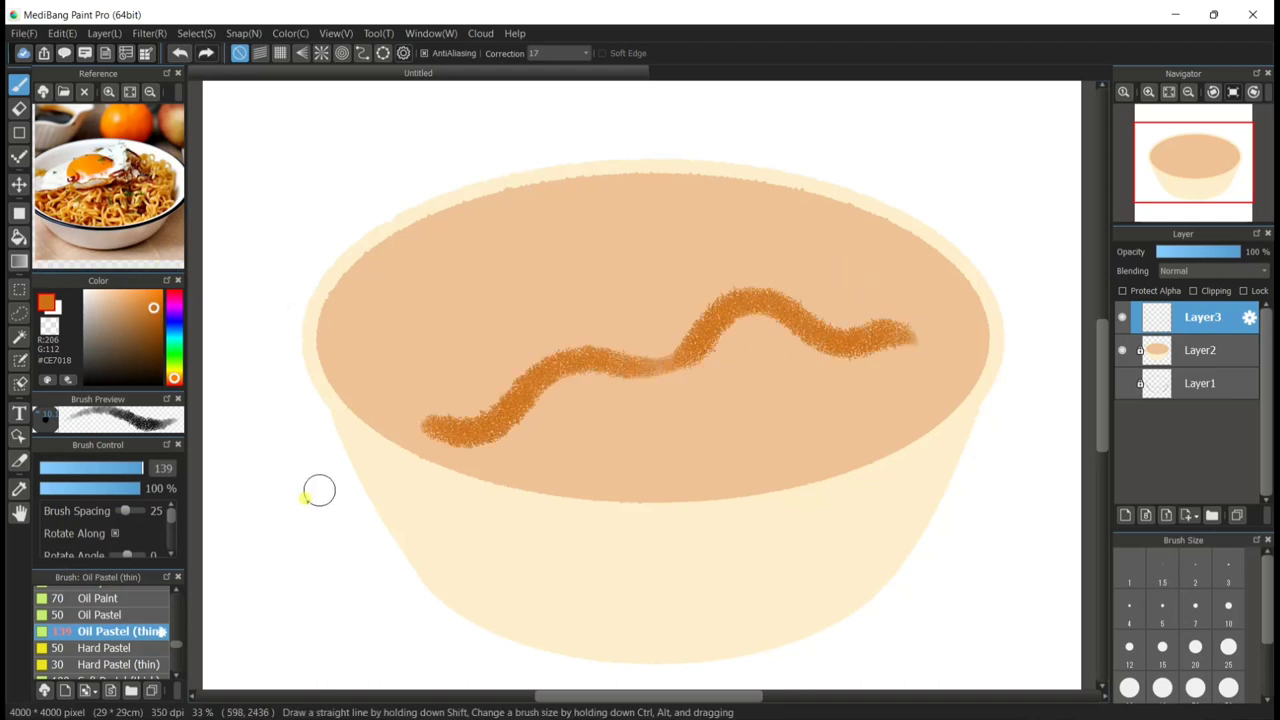
{"action": "key", "text": "ctrl+z"}
{"action": "scroll", "coordinate": [177, 640], "scroll_direction": "up", "scroll_amount": 5}
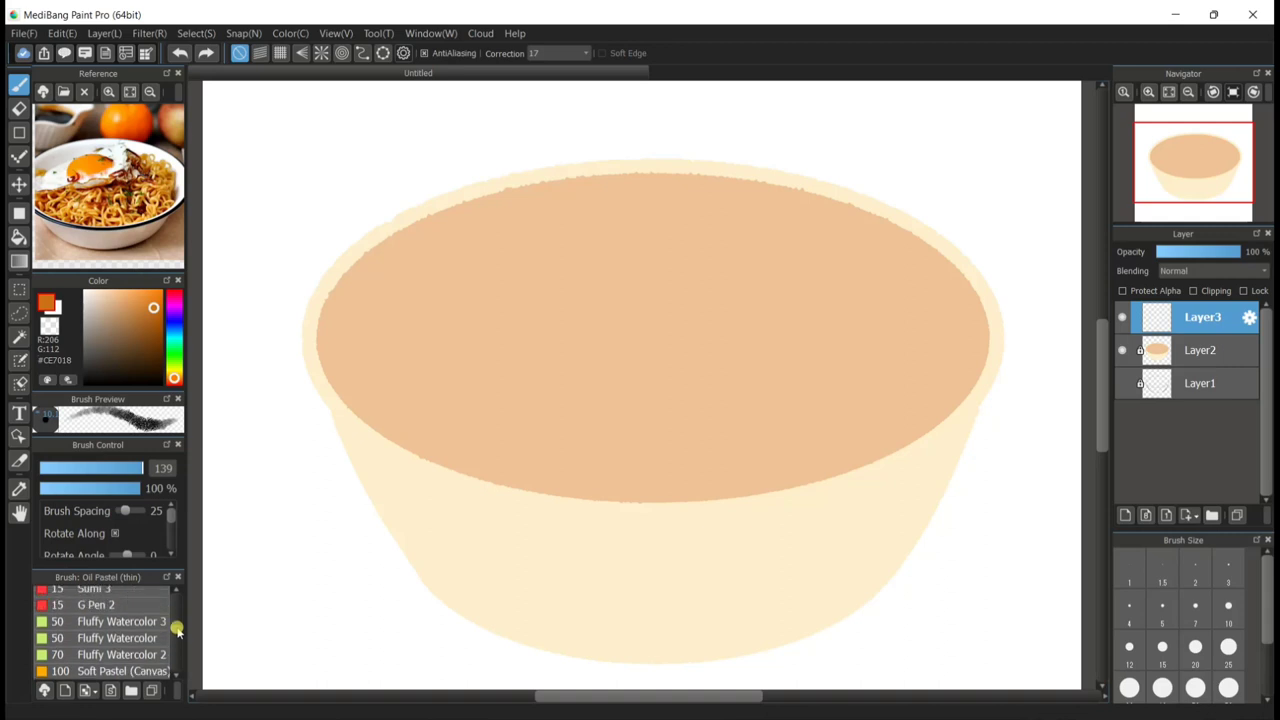
{"action": "scroll", "coordinate": [177, 635], "scroll_direction": "down", "scroll_amount": 1}
{"action": "left_click", "coordinate": [152, 630]}
{"action": "left_click", "coordinate": [117, 614]}
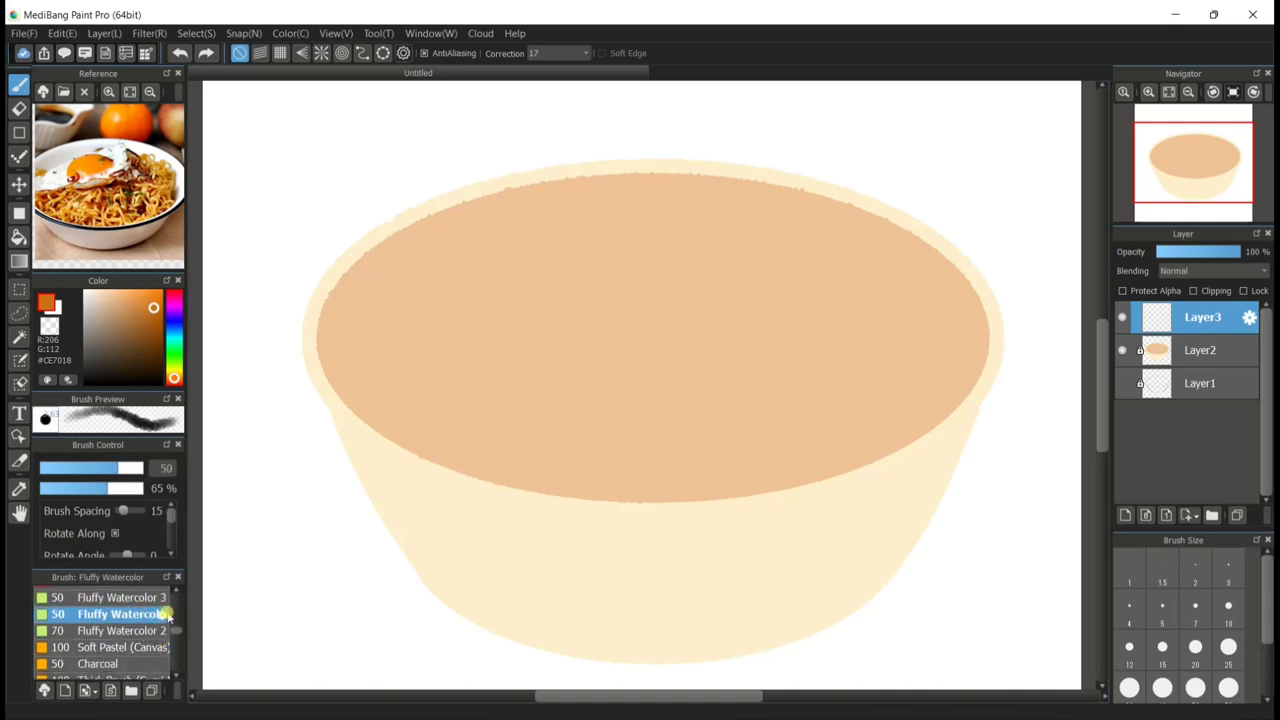
Try wavy #CE7018 noodle strokes across the bowl's interior with Fluffy Watercolor at size 112, undoing all of them.
{"action": "left_click_drag", "start_coordinate": [486, 471], "coordinate": [750, 355]}
{"action": "key", "text": "ctrl+z"}
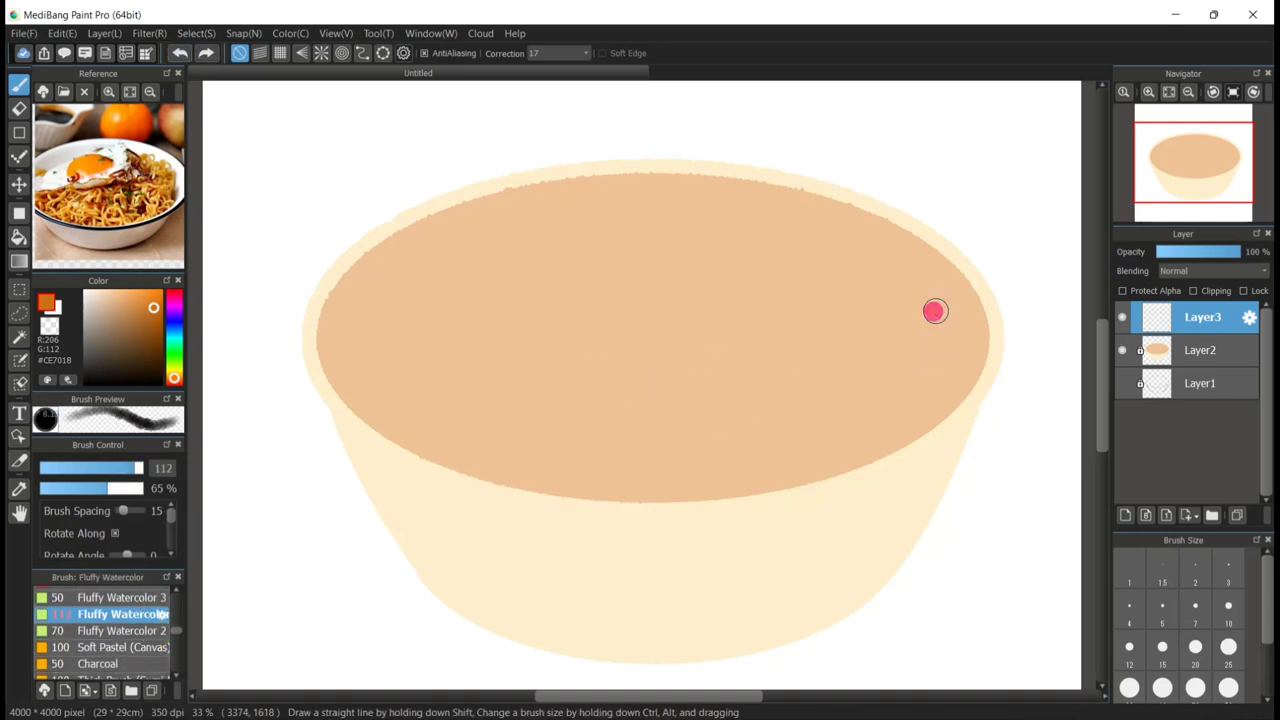
{"action": "left_click_drag", "start_coordinate": [931, 309], "coordinate": [895, 325]}
{"action": "key", "text": "ctrl+z"}
{"action": "mouse_move", "coordinate": [923, 423]}
{"action": "left_mouse_down"}
{"action": "mouse_move", "coordinate": [922, 330]}
{"action": "mouse_move", "coordinate": [843, 315]}
{"action": "mouse_move", "coordinate": [776, 259]}
{"action": "mouse_move", "coordinate": [637, 254]}
{"action": "mouse_move", "coordinate": [553, 291]}
{"action": "mouse_move", "coordinate": [447, 305]}
{"action": "mouse_move", "coordinate": [359, 407]}
{"action": "left_mouse_up"}
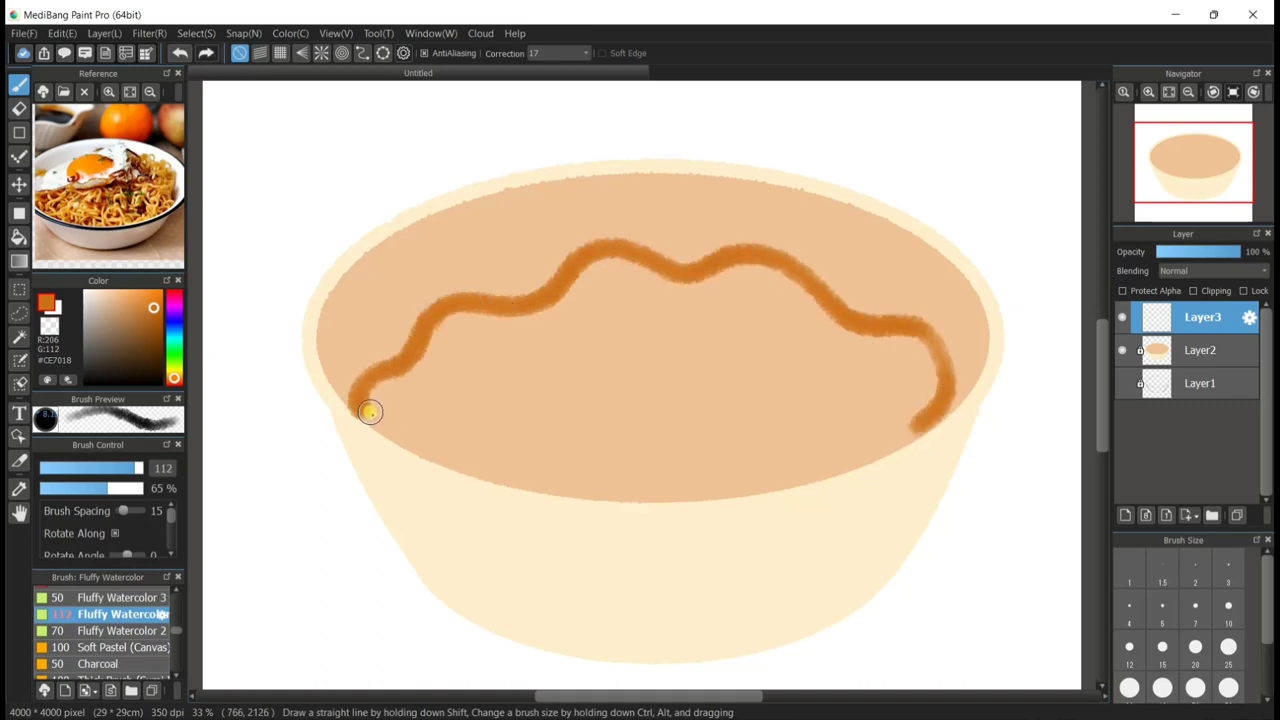
{"action": "mouse_move", "coordinate": [479, 326]}
{"action": "left_mouse_down"}
{"action": "mouse_move", "coordinate": [553, 315]}
{"action": "mouse_move", "coordinate": [624, 273]}
{"action": "mouse_move", "coordinate": [765, 277]}
{"action": "mouse_move", "coordinate": [902, 349]}
{"action": "mouse_move", "coordinate": [936, 397]}
{"action": "mouse_move", "coordinate": [692, 458]}
{"action": "mouse_move", "coordinate": [598, 467]}
{"action": "mouse_move", "coordinate": [568, 484]}
{"action": "mouse_move", "coordinate": [581, 490]}
{"action": "mouse_move", "coordinate": [696, 485]}
{"action": "mouse_move", "coordinate": [882, 432]}
{"action": "left_mouse_up"}
{"action": "mouse_move", "coordinate": [637, 497]}
{"action": "left_mouse_down"}
{"action": "mouse_move", "coordinate": [738, 479]}
{"action": "mouse_move", "coordinate": [908, 426]}
{"action": "left_mouse_up"}
{"action": "left_click", "coordinate": [180, 54]}
{"action": "left_click", "coordinate": [180, 54]}
{"action": "left_click", "coordinate": [180, 54]}
{"action": "left_click", "coordinate": [180, 54]}
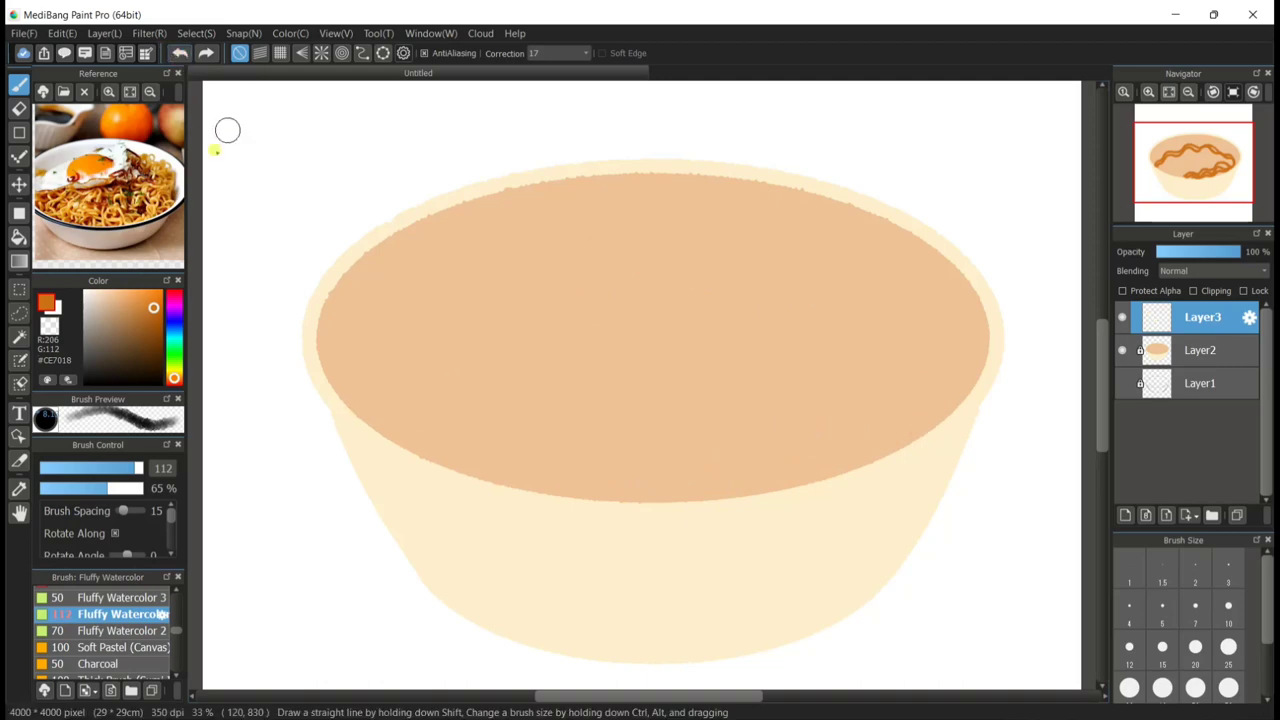
Select the bowl's interior with the Magic Wand, and try wavy brush strokes inside the selection before undoing them.
{"action": "left_click", "coordinate": [19, 337]}
{"action": "left_click", "coordinate": [493, 412]}
{"action": "key", "text": "b"}
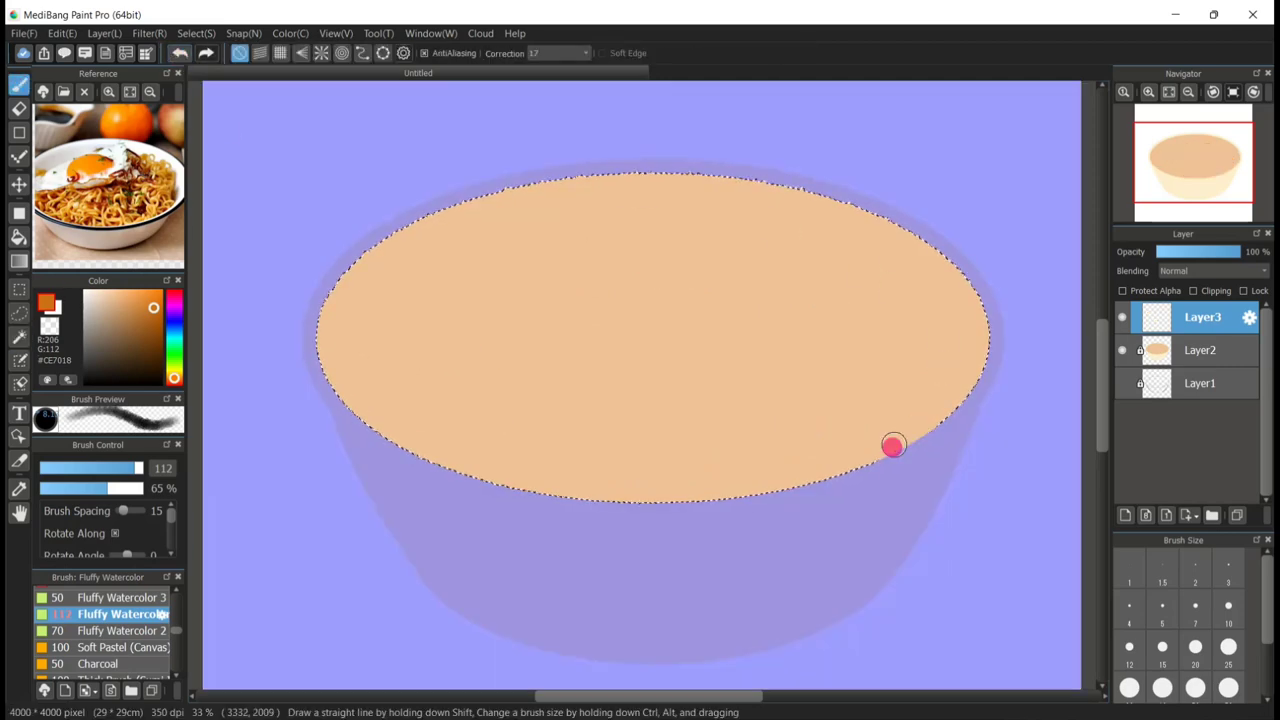
{"action": "mouse_move", "coordinate": [966, 402]}
{"action": "left_mouse_down"}
{"action": "mouse_move", "coordinate": [707, 352]}
{"action": "mouse_move", "coordinate": [548, 287]}
{"action": "mouse_move", "coordinate": [392, 322]}
{"action": "mouse_move", "coordinate": [331, 416]}
{"action": "mouse_move", "coordinate": [408, 351]}
{"action": "mouse_move", "coordinate": [608, 336]}
{"action": "mouse_move", "coordinate": [871, 400]}
{"action": "mouse_move", "coordinate": [981, 352]}
{"action": "mouse_move", "coordinate": [815, 316]}
{"action": "mouse_move", "coordinate": [571, 294]}
{"action": "mouse_move", "coordinate": [358, 420]}
{"action": "mouse_move", "coordinate": [516, 375]}
{"action": "mouse_move", "coordinate": [765, 367]}
{"action": "mouse_move", "coordinate": [887, 421]}
{"action": "mouse_move", "coordinate": [566, 378]}
{"action": "mouse_move", "coordinate": [462, 480]}
{"action": "mouse_move", "coordinate": [761, 438]}
{"action": "mouse_move", "coordinate": [762, 463]}
{"action": "mouse_move", "coordinate": [488, 486]}
{"action": "left_mouse_up"}
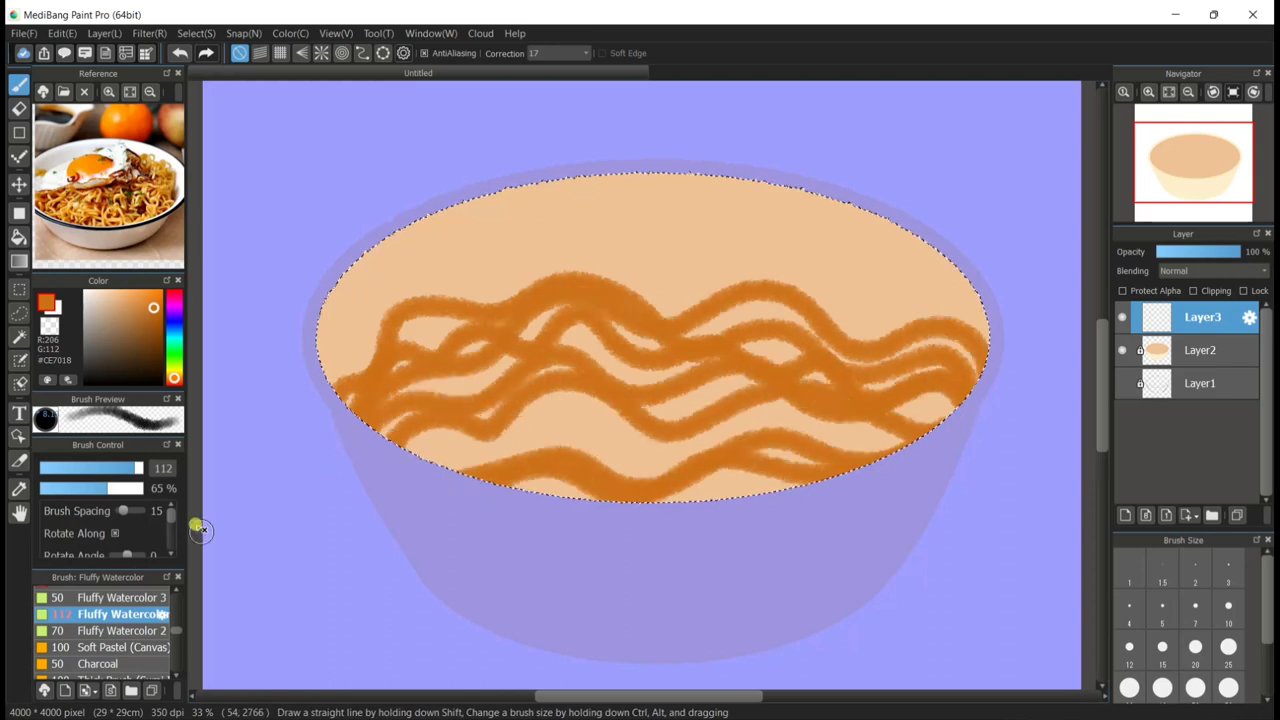
{"action": "left_click", "coordinate": [180, 53]}
Paint a solid noodle base over the lower part of the interior at size 464, in #CE7018 covered with #B75A03.
{"action": "left_click_drag", "start_coordinate": [136, 471], "coordinate": [191, 486]}
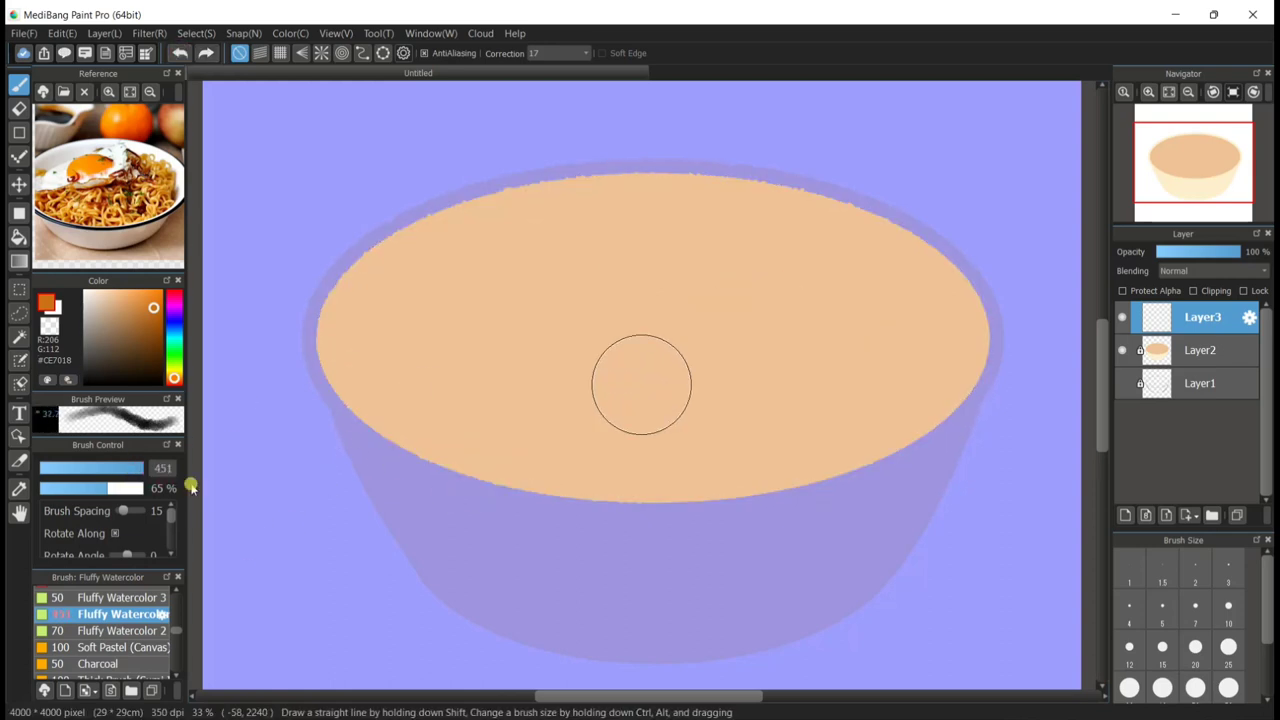
{"action": "mouse_move", "coordinate": [378, 440]}
{"action": "left_mouse_down"}
{"action": "mouse_move", "coordinate": [464, 335]}
{"action": "mouse_move", "coordinate": [931, 415]}
{"action": "mouse_move", "coordinate": [860, 460]}
{"action": "mouse_move", "coordinate": [611, 306]}
{"action": "mouse_move", "coordinate": [633, 296]}
{"action": "mouse_move", "coordinate": [931, 410]}
{"action": "left_mouse_up"}
{"action": "left_click", "coordinate": [160, 317]}
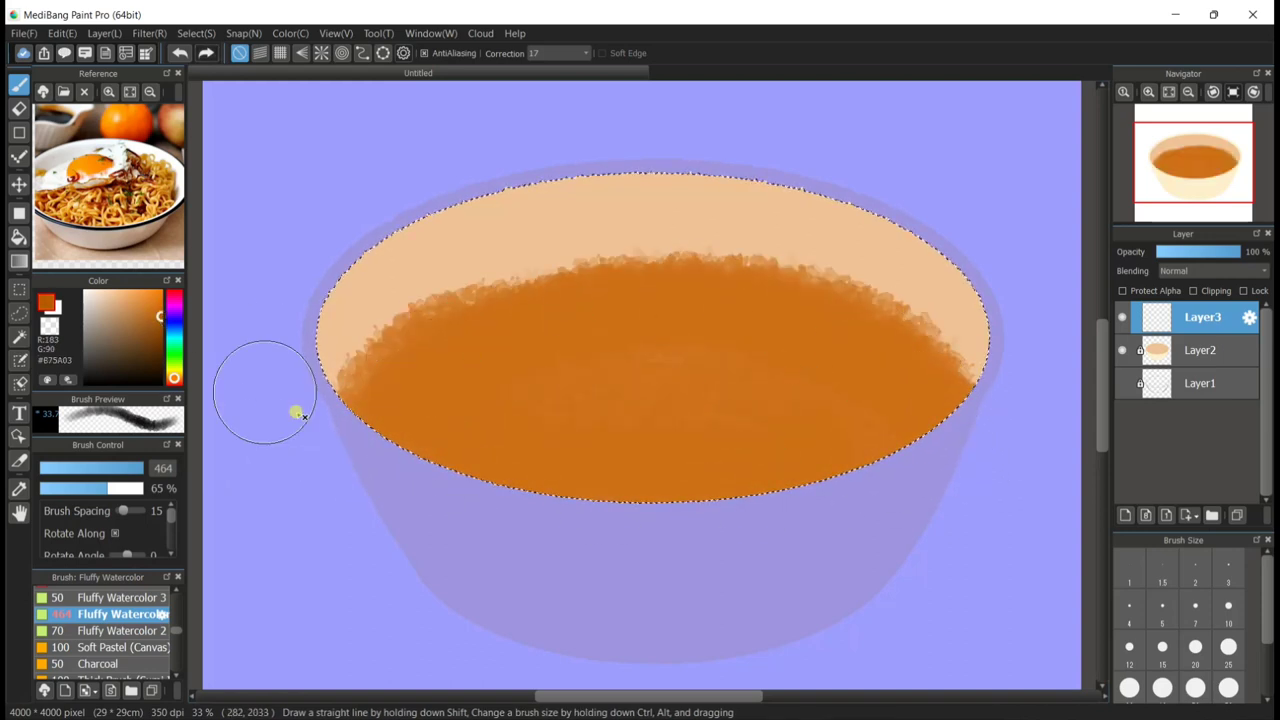
{"action": "mouse_move", "coordinate": [383, 414]}
{"action": "left_mouse_down"}
{"action": "mouse_move", "coordinate": [732, 316]}
{"action": "mouse_move", "coordinate": [795, 368]}
{"action": "left_mouse_up"}
{"action": "mouse_move", "coordinate": [432, 404]}
{"action": "left_mouse_down"}
{"action": "mouse_move", "coordinate": [497, 474]}
{"action": "mouse_move", "coordinate": [806, 463]}
{"action": "mouse_move", "coordinate": [500, 334]}
{"action": "mouse_move", "coordinate": [357, 412]}
{"action": "left_mouse_up"}
Paint wavy noodle strands in #E98525 over the dark base and along its upper edge with Fluffy Watercolor at size 86.
{"action": "left_click", "coordinate": [150, 298]}
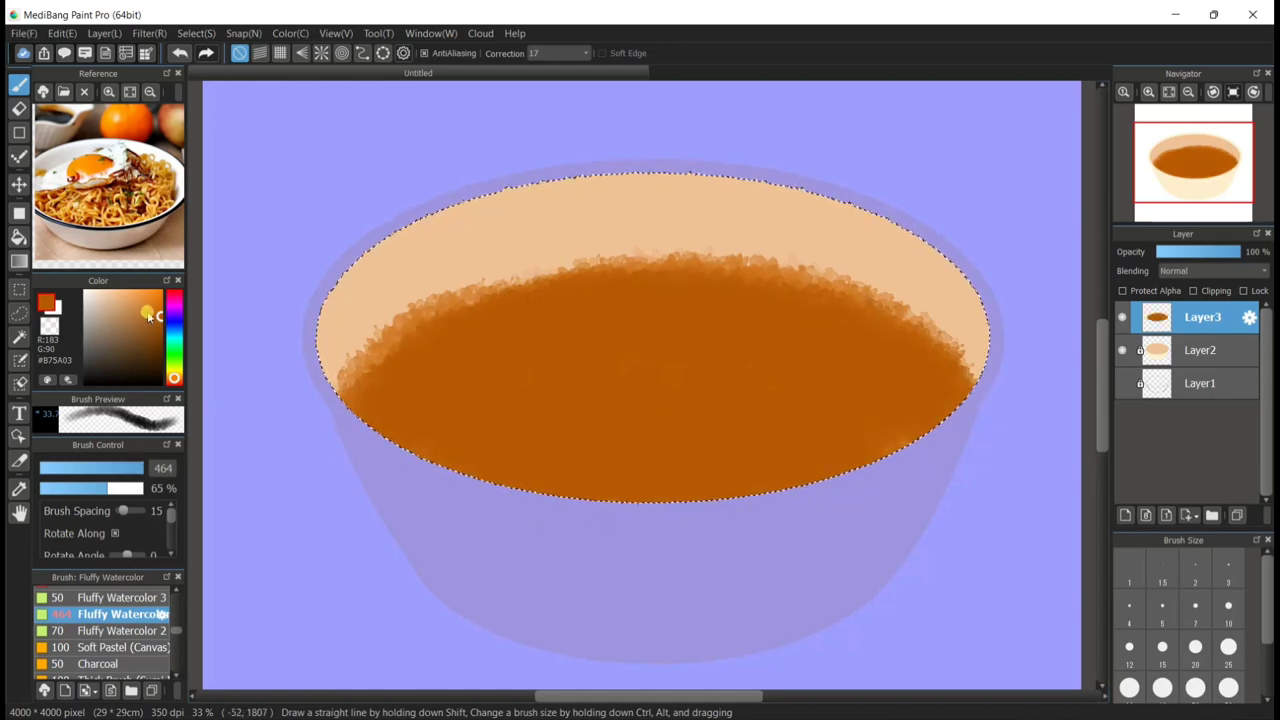
{"action": "key", "text": "ctrl+d"}
{"action": "left_click_drag", "start_coordinate": [131, 478], "coordinate": [135, 472]}
{"action": "mouse_move", "coordinate": [893, 452]}
{"action": "left_mouse_down"}
{"action": "mouse_move", "coordinate": [834, 400]}
{"action": "mouse_move", "coordinate": [571, 517]}
{"action": "mouse_move", "coordinate": [755, 398]}
{"action": "mouse_move", "coordinate": [788, 452]}
{"action": "mouse_move", "coordinate": [786, 483]}
{"action": "mouse_move", "coordinate": [882, 464]}
{"action": "left_mouse_up"}
{"action": "left_click", "coordinate": [180, 54]}
{"action": "left_click_drag", "start_coordinate": [132, 474], "coordinate": [130, 474]}
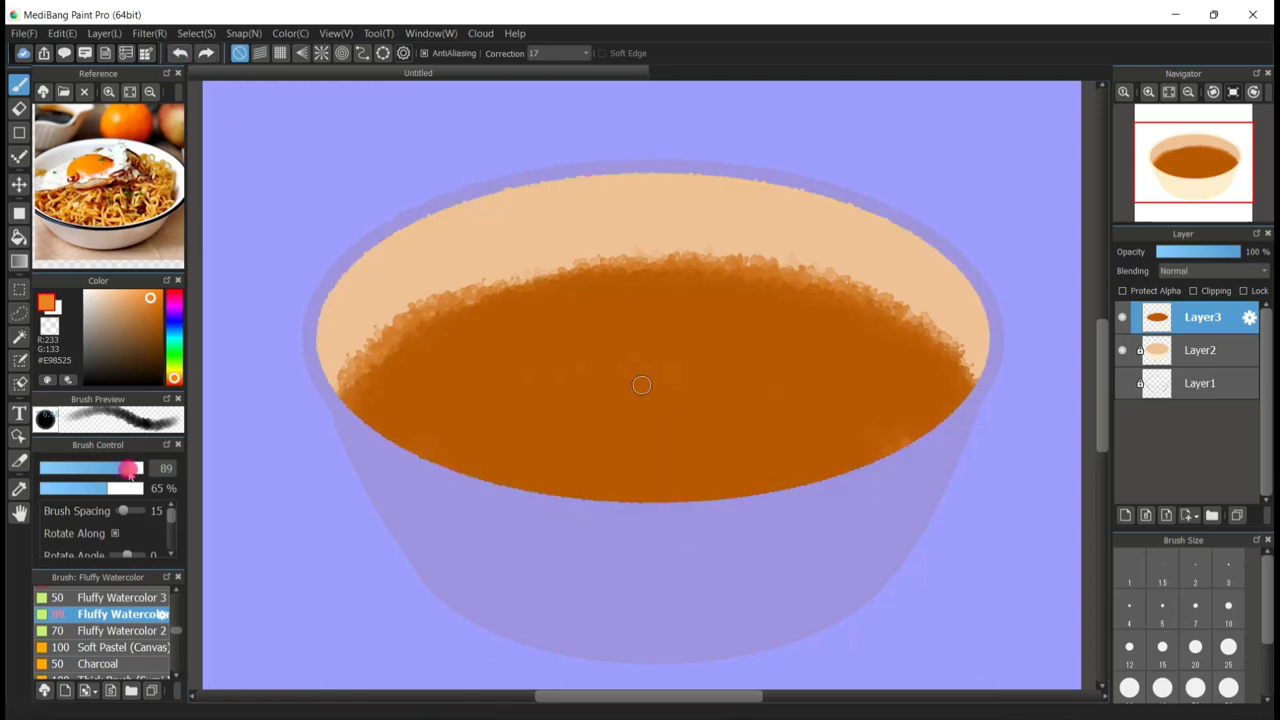
{"action": "mouse_move", "coordinate": [960, 417]}
{"action": "left_mouse_down"}
{"action": "mouse_move", "coordinate": [867, 409]}
{"action": "mouse_move", "coordinate": [647, 468]}
{"action": "mouse_move", "coordinate": [676, 481]}
{"action": "mouse_move", "coordinate": [952, 411]}
{"action": "mouse_move", "coordinate": [762, 441]}
{"action": "mouse_move", "coordinate": [621, 510]}
{"action": "mouse_move", "coordinate": [942, 428]}
{"action": "mouse_move", "coordinate": [832, 374]}
{"action": "mouse_move", "coordinate": [673, 415]}
{"action": "mouse_move", "coordinate": [574, 505]}
{"action": "mouse_move", "coordinate": [896, 364]}
{"action": "mouse_move", "coordinate": [675, 389]}
{"action": "mouse_move", "coordinate": [565, 459]}
{"action": "mouse_move", "coordinate": [593, 413]}
{"action": "mouse_move", "coordinate": [698, 347]}
{"action": "mouse_move", "coordinate": [947, 322]}
{"action": "mouse_move", "coordinate": [750, 315]}
{"action": "mouse_move", "coordinate": [590, 360]}
{"action": "mouse_move", "coordinate": [511, 435]}
{"action": "mouse_move", "coordinate": [445, 461]}
{"action": "mouse_move", "coordinate": [349, 409]}
{"action": "mouse_move", "coordinate": [528, 383]}
{"action": "mouse_move", "coordinate": [399, 414]}
{"action": "mouse_move", "coordinate": [491, 401]}
{"action": "mouse_move", "coordinate": [464, 439]}
{"action": "mouse_move", "coordinate": [365, 380]}
{"action": "mouse_move", "coordinate": [549, 322]}
{"action": "mouse_move", "coordinate": [823, 291]}
{"action": "mouse_move", "coordinate": [664, 285]}
{"action": "mouse_move", "coordinate": [513, 301]}
{"action": "mouse_move", "coordinate": [401, 342]}
{"action": "mouse_move", "coordinate": [623, 269]}
{"action": "mouse_move", "coordinate": [719, 284]}
{"action": "mouse_move", "coordinate": [514, 463]}
{"action": "mouse_move", "coordinate": [576, 394]}
{"action": "mouse_move", "coordinate": [663, 438]}
{"action": "mouse_move", "coordinate": [779, 393]}
{"action": "mouse_move", "coordinate": [937, 361]}
{"action": "mouse_move", "coordinate": [889, 294]}
{"action": "left_mouse_up"}
{"action": "left_click", "coordinate": [150, 599]}
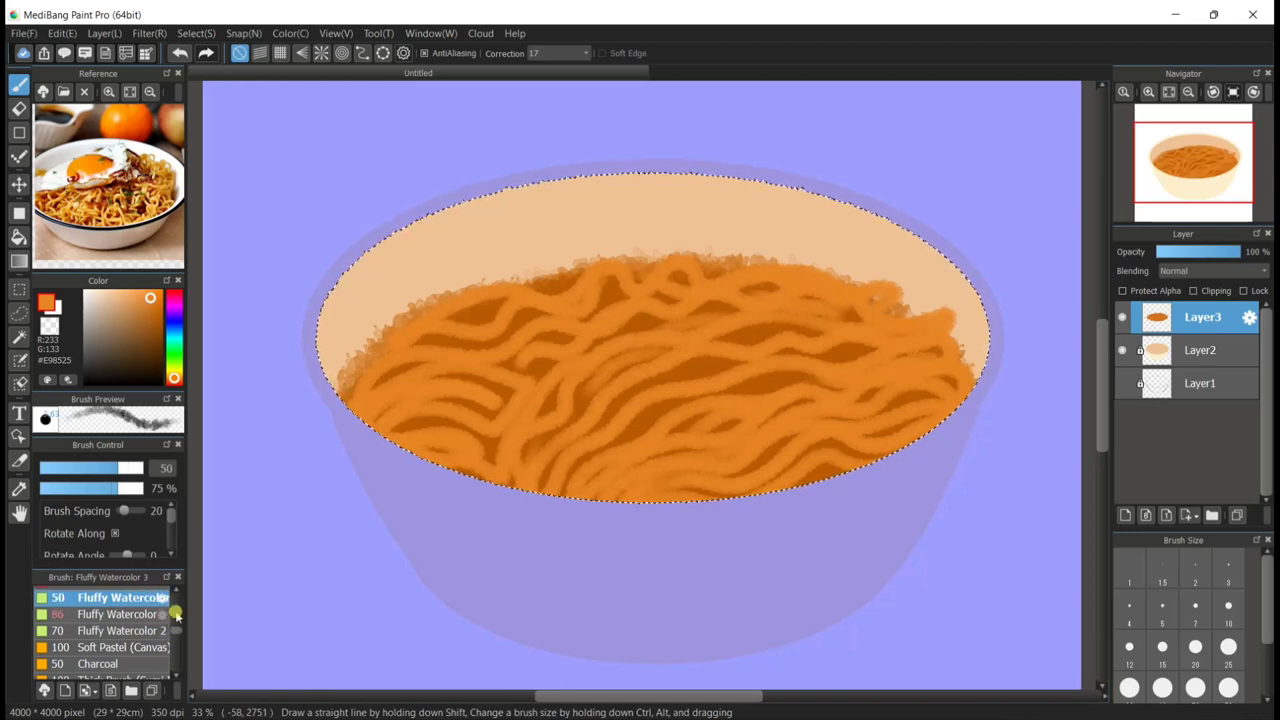
{"action": "left_click", "coordinate": [170, 614]}
{"action": "left_click_drag", "start_coordinate": [455, 292], "coordinate": [581, 273]}
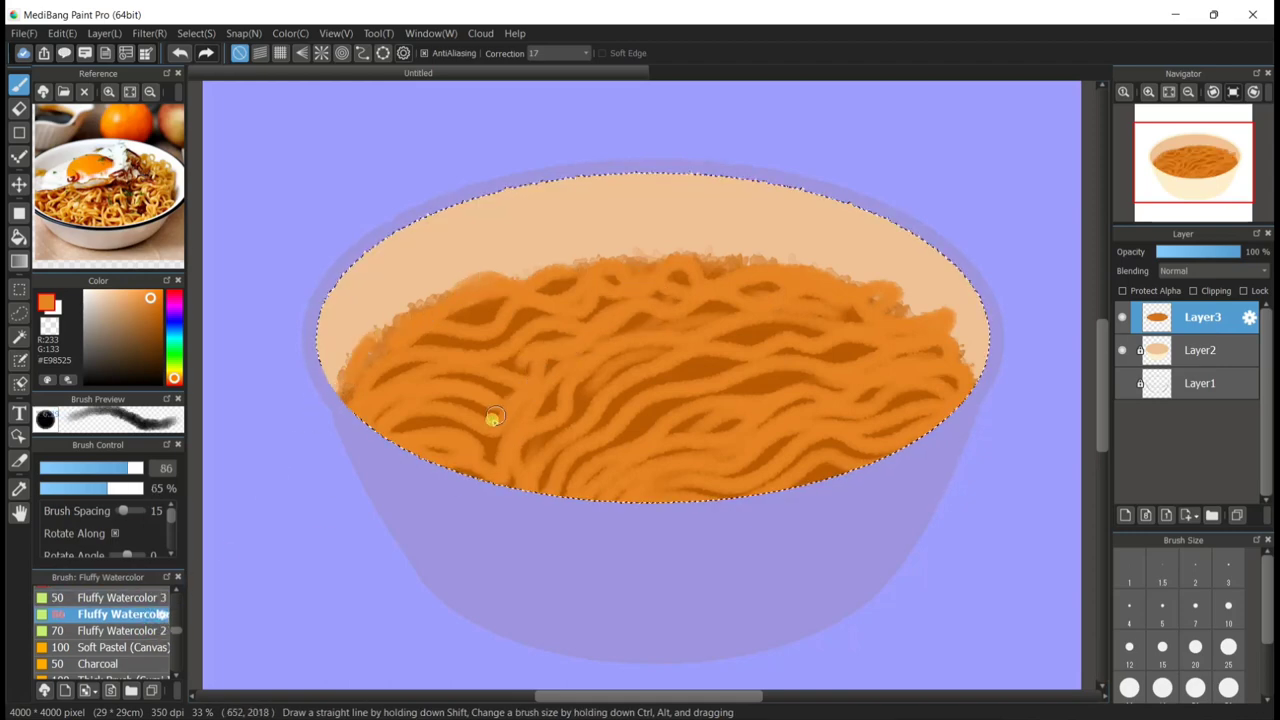
Darken the gaps between the noodle strands with the sampled #B75A03 and shade the strands with #D5771E.
{"action": "right_click", "coordinate": [471, 303]}
{"action": "mouse_move", "coordinate": [490, 299]}
{"action": "left_mouse_down"}
{"action": "mouse_move", "coordinate": [498, 316]}
{"action": "mouse_move", "coordinate": [532, 296]}
{"action": "left_mouse_up"}
{"action": "left_click_drag", "start_coordinate": [567, 315], "coordinate": [594, 298]}
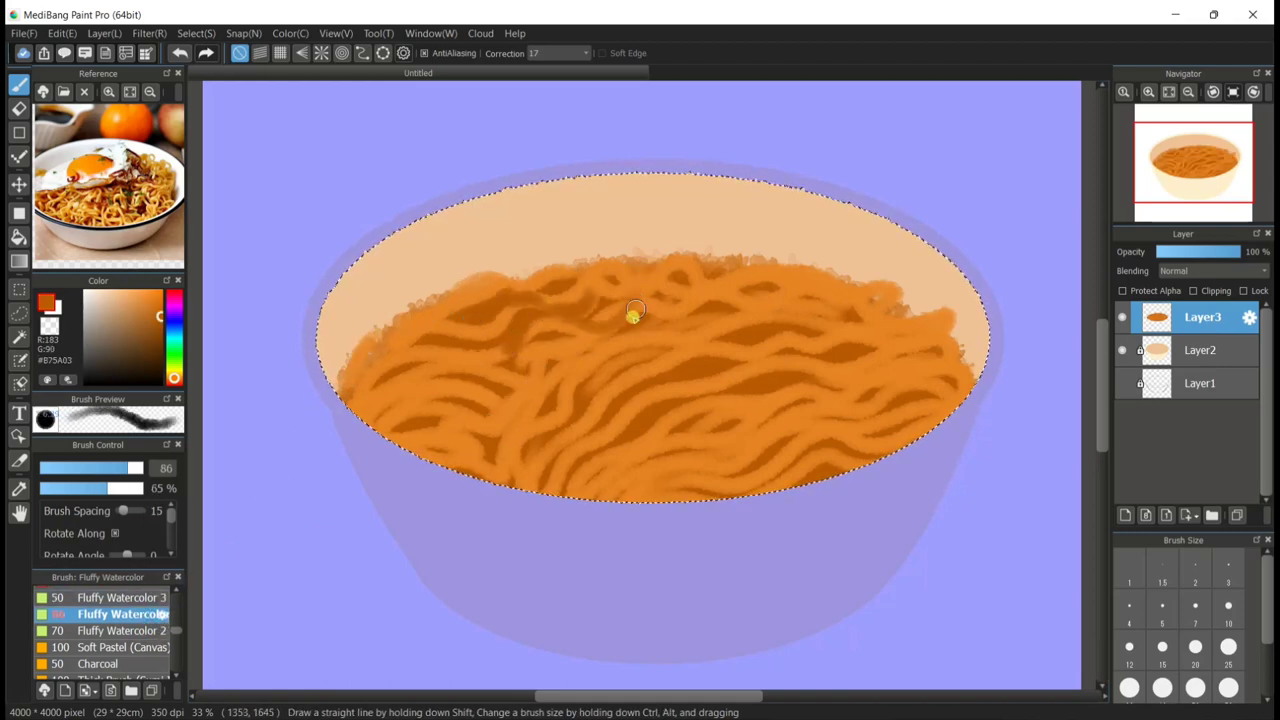
{"action": "left_click", "coordinate": [152, 305]}
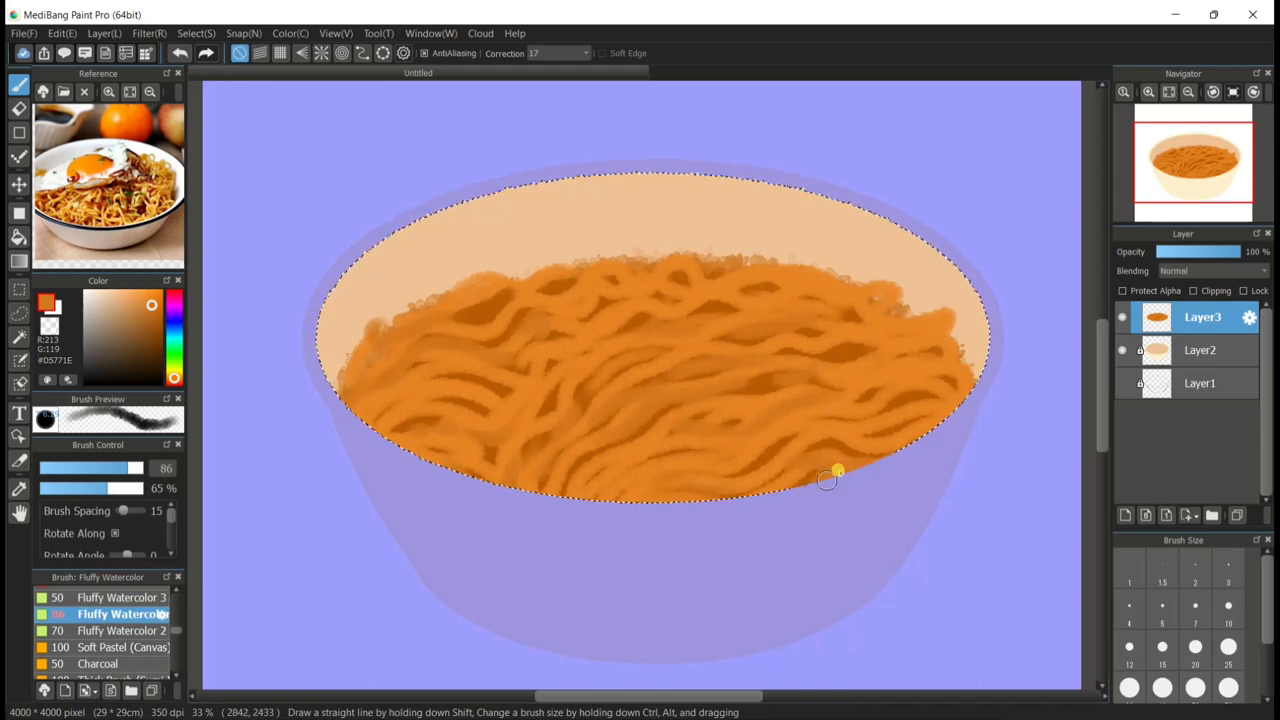
Paint lighter #FFA046 strands over the noodles at size 89, and add softer ones at size 76 and 32% opacity.
{"action": "left_click", "coordinate": [143, 300]}
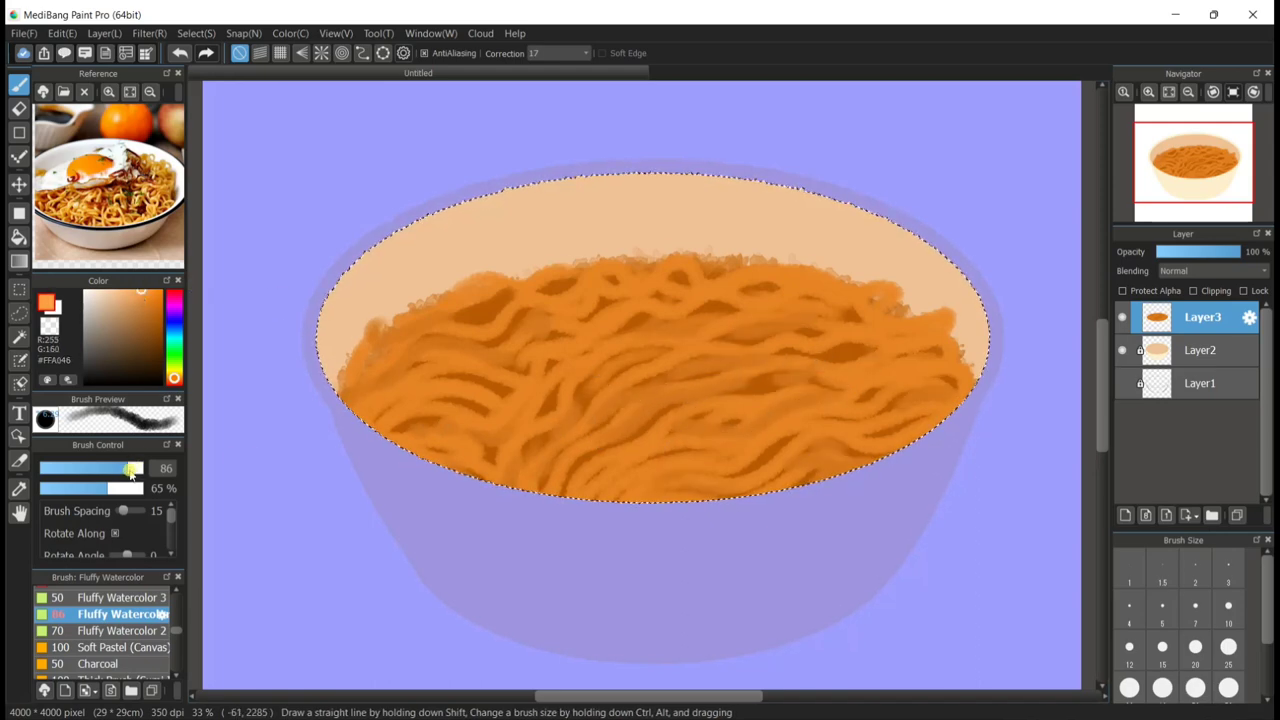
{"action": "left_click", "coordinate": [130, 467]}
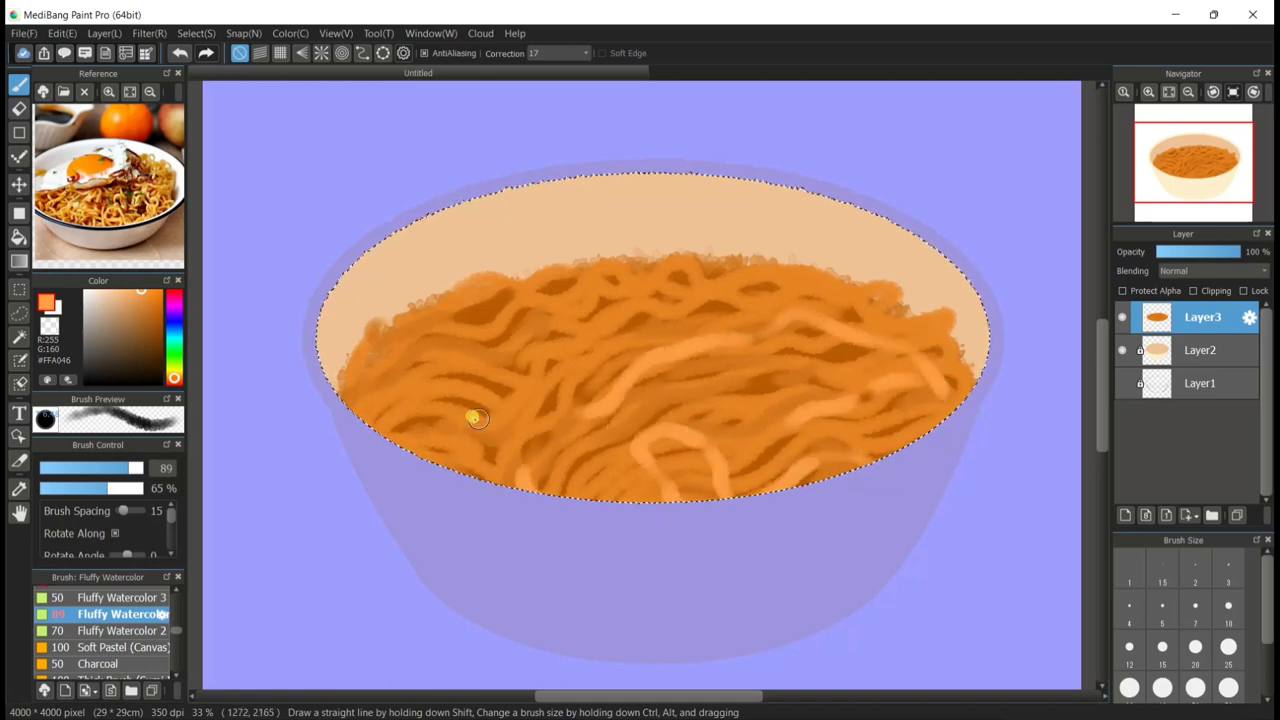
{"action": "left_click", "coordinate": [126, 468]}
{"action": "left_click", "coordinate": [72, 488]}
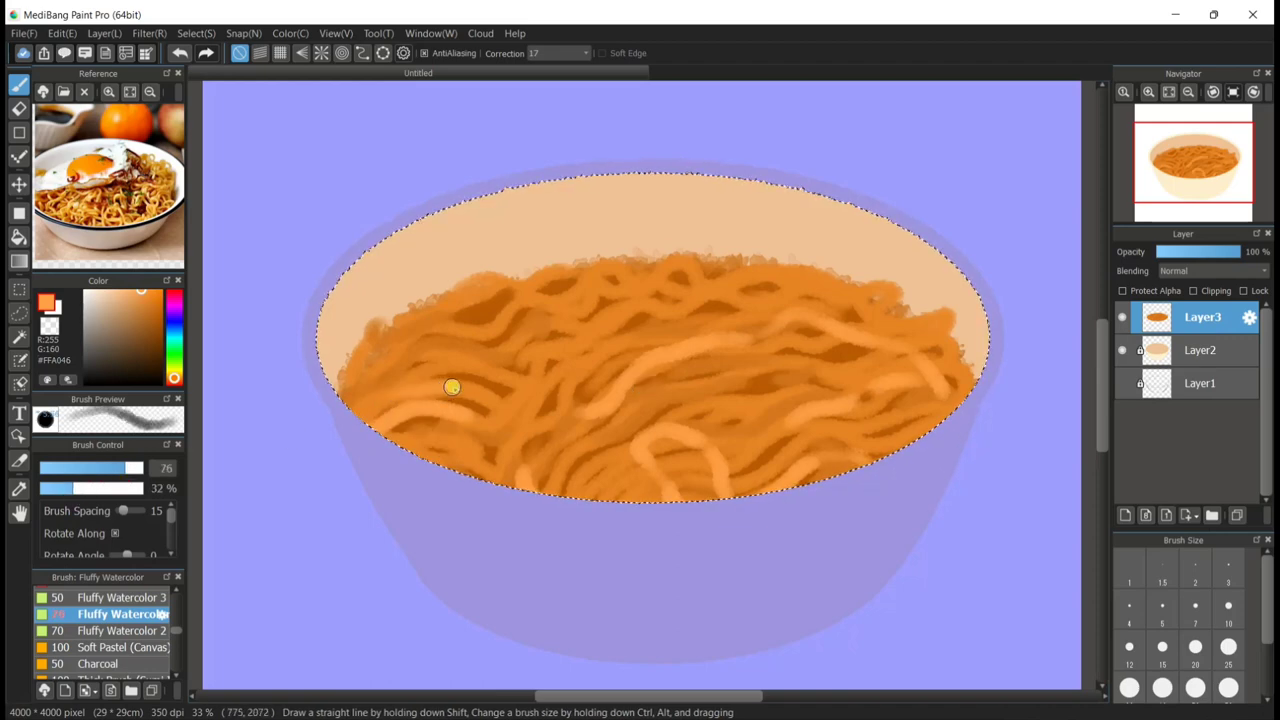
{"action": "left_click_drag", "start_coordinate": [452, 387], "coordinate": [492, 398]}
{"action": "mouse_move", "coordinate": [393, 373]}
{"action": "left_mouse_down"}
{"action": "mouse_move", "coordinate": [457, 360]}
{"action": "mouse_move", "coordinate": [508, 379]}
{"action": "left_mouse_up"}
{"action": "left_click_drag", "start_coordinate": [522, 356], "coordinate": [562, 342]}
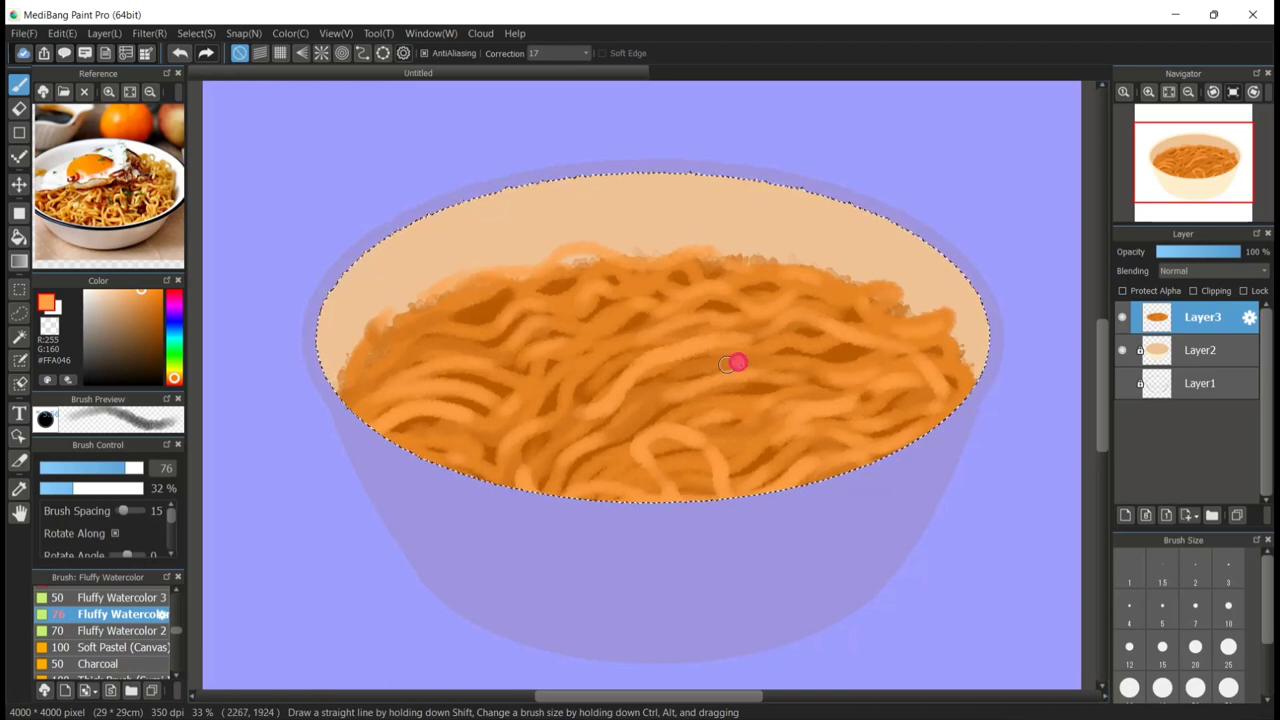
Add yellow #FFD76A highlights along the noodle strands at size 76, continuing at size 61 and 17% opacity.
{"action": "left_click", "coordinate": [174, 373]}
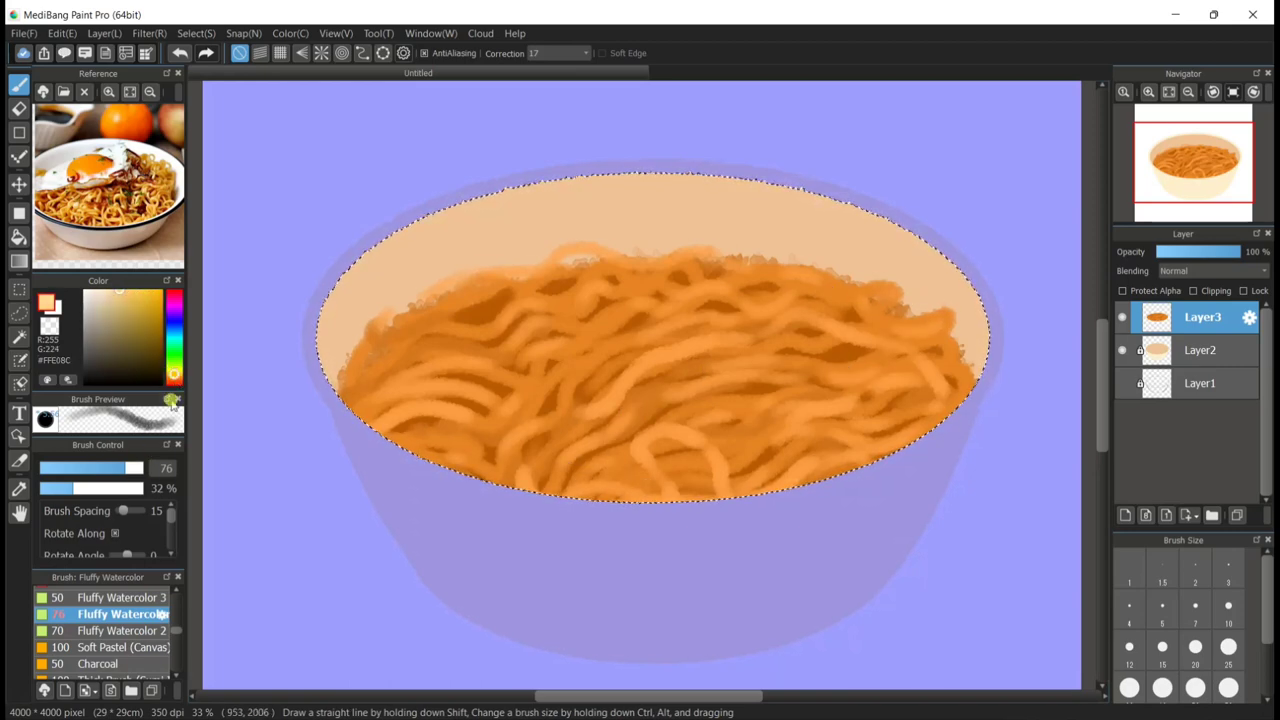
{"action": "left_click", "coordinate": [131, 292]}
{"action": "left_click_drag", "start_coordinate": [421, 409], "coordinate": [522, 412]}
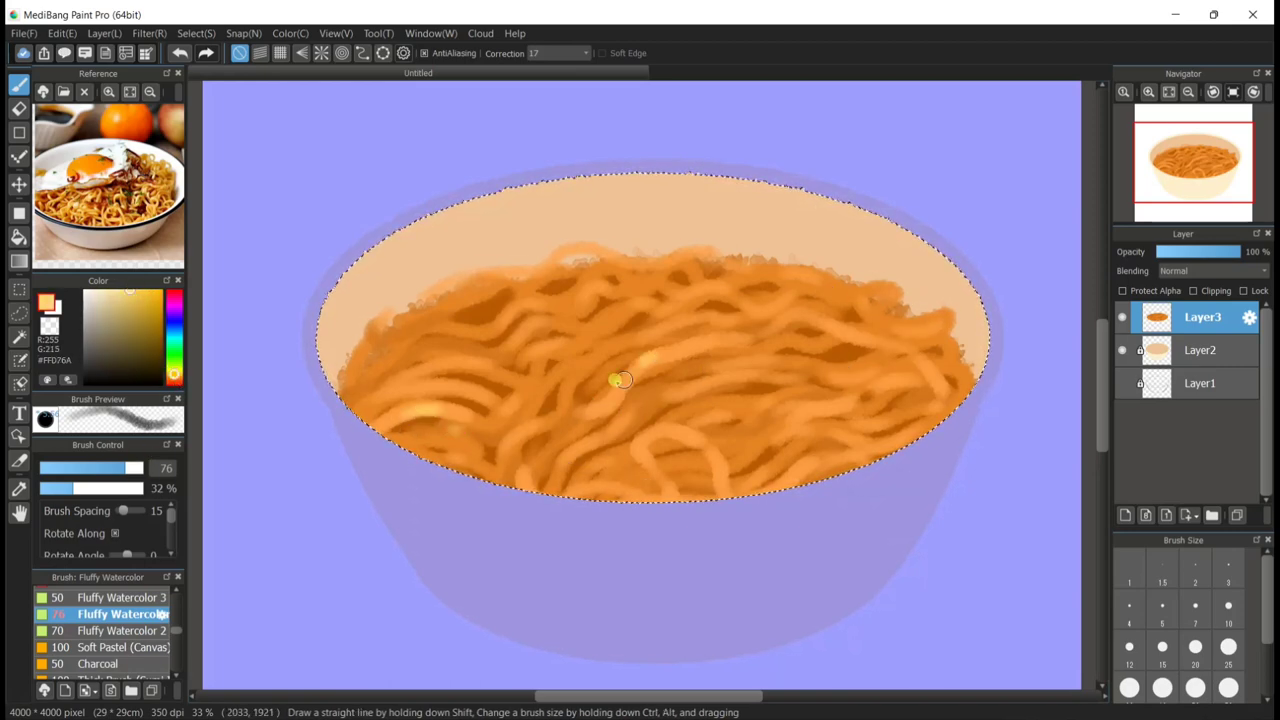
{"action": "left_click", "coordinate": [121, 468]}
{"action": "left_click", "coordinate": [56, 489]}
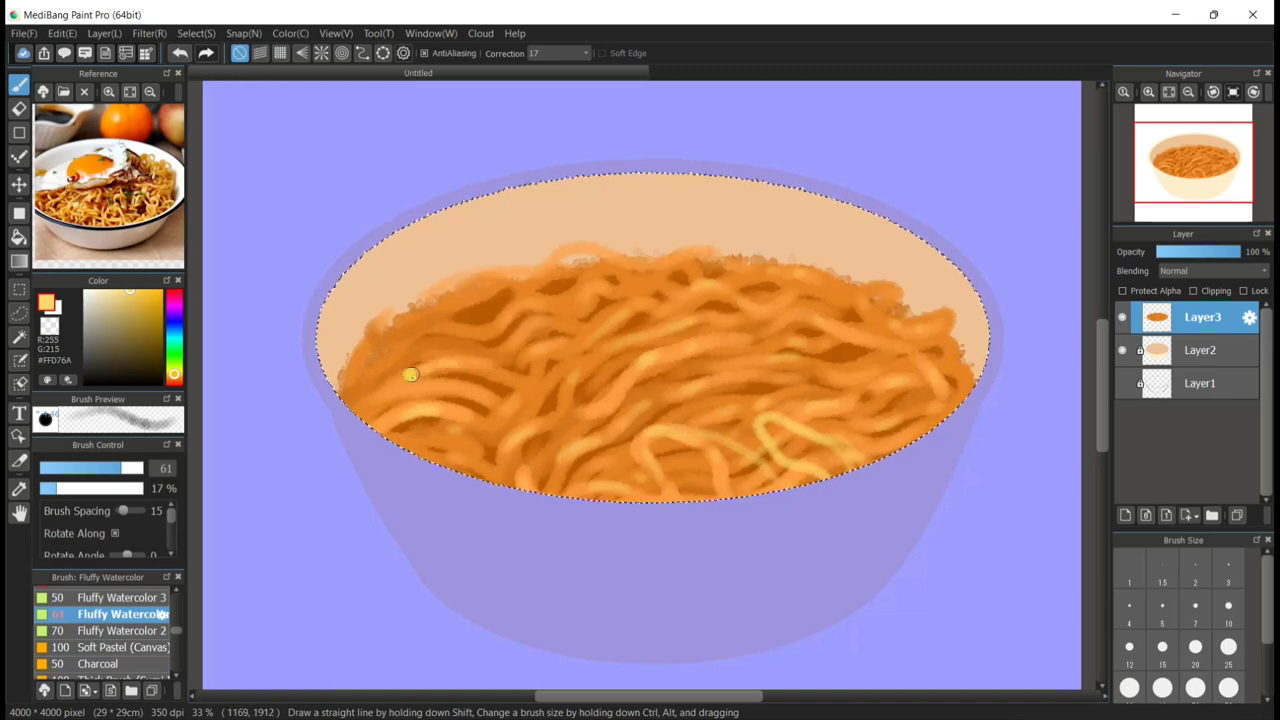
{"action": "mouse_move", "coordinate": [342, 386]}
{"action": "left_mouse_down"}
{"action": "mouse_move", "coordinate": [359, 352]}
{"action": "mouse_move", "coordinate": [450, 298]}
{"action": "left_mouse_up"}
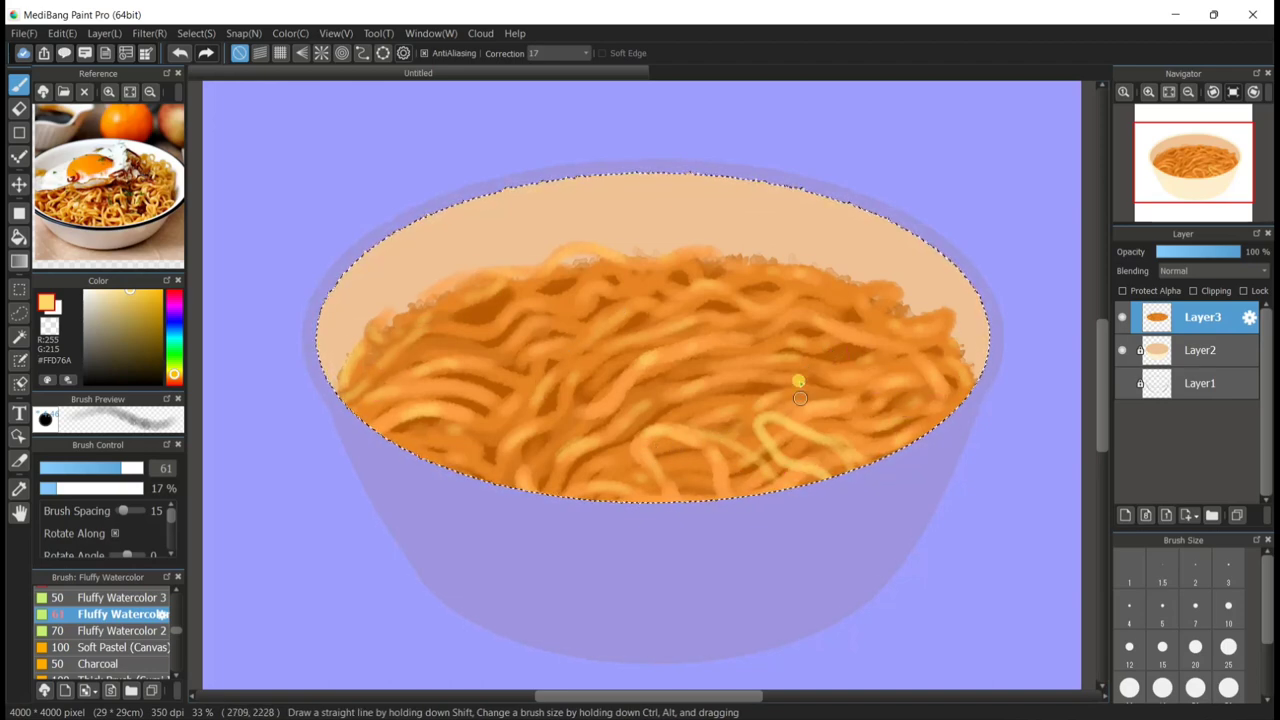
Refine the yellow strands near the bowl's lower right rim with sampled dark #B75A03 and light #FE9F45.
{"action": "left_click", "coordinate": [771, 440], "text": "alt"}
{"action": "left_click", "coordinate": [762, 458], "text": "alt"}
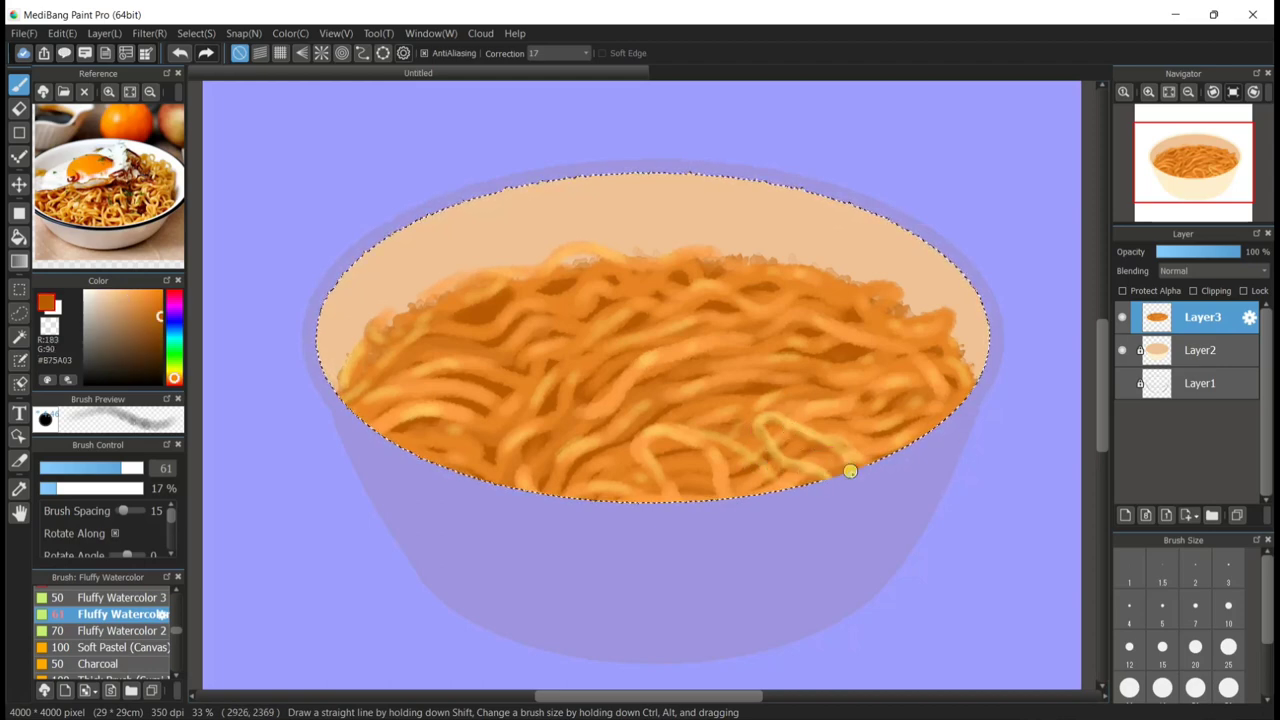
{"action": "left_click", "coordinate": [726, 458], "text": "alt"}
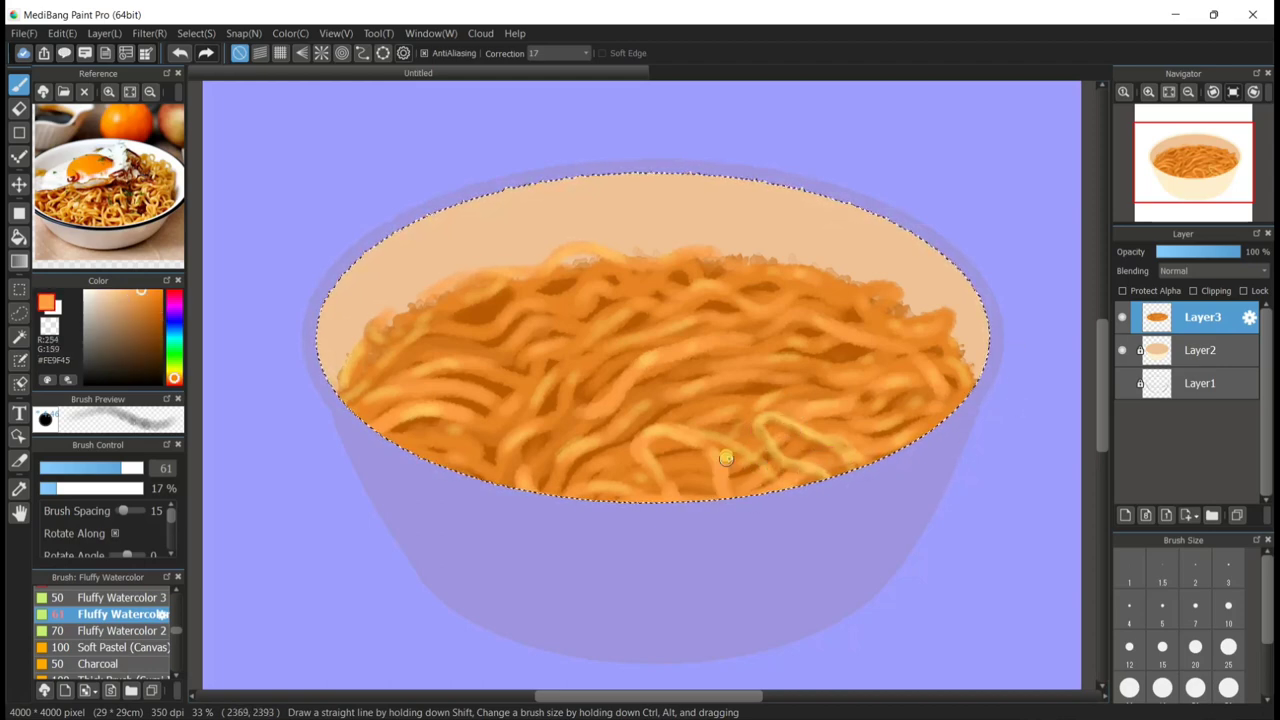
{"action": "left_click", "coordinate": [716, 480], "text": "alt"}
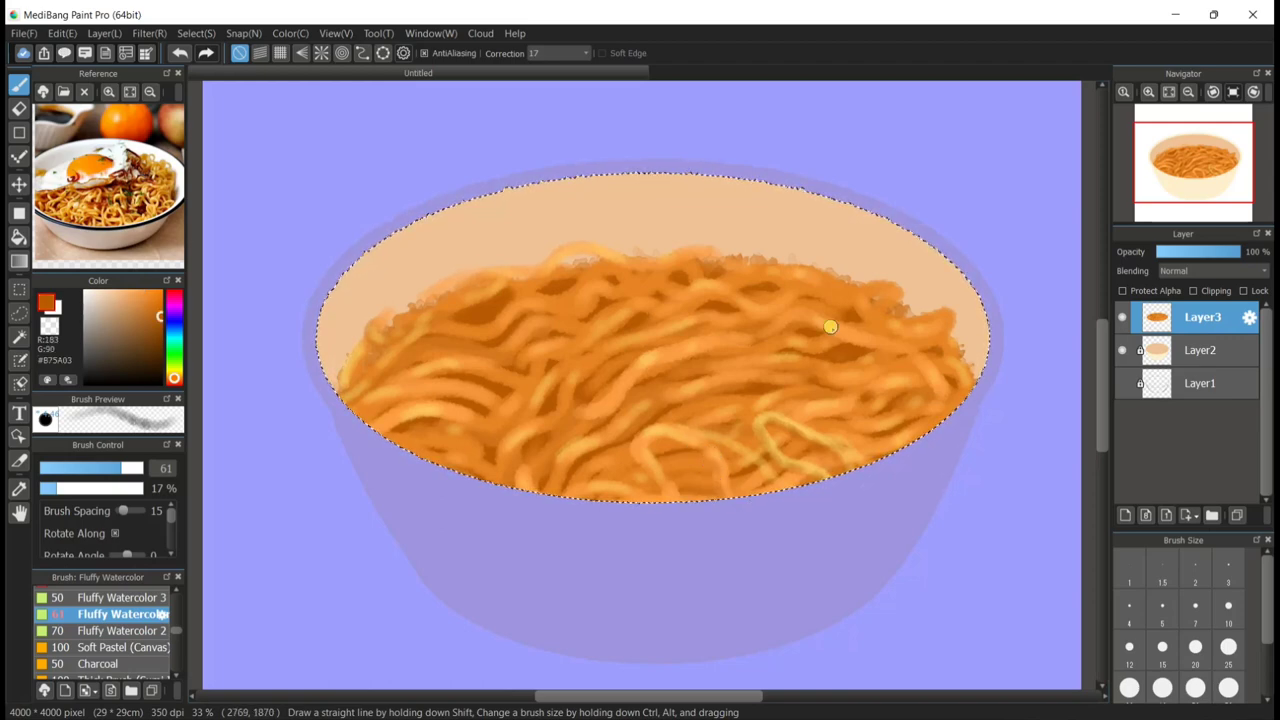
Add loose curled strands above the noodles' back edge in sampled #EF8C2E and #FEC55E, and shade between noodles with #CF7119.
{"action": "left_click", "coordinate": [676, 253], "text": "alt"}
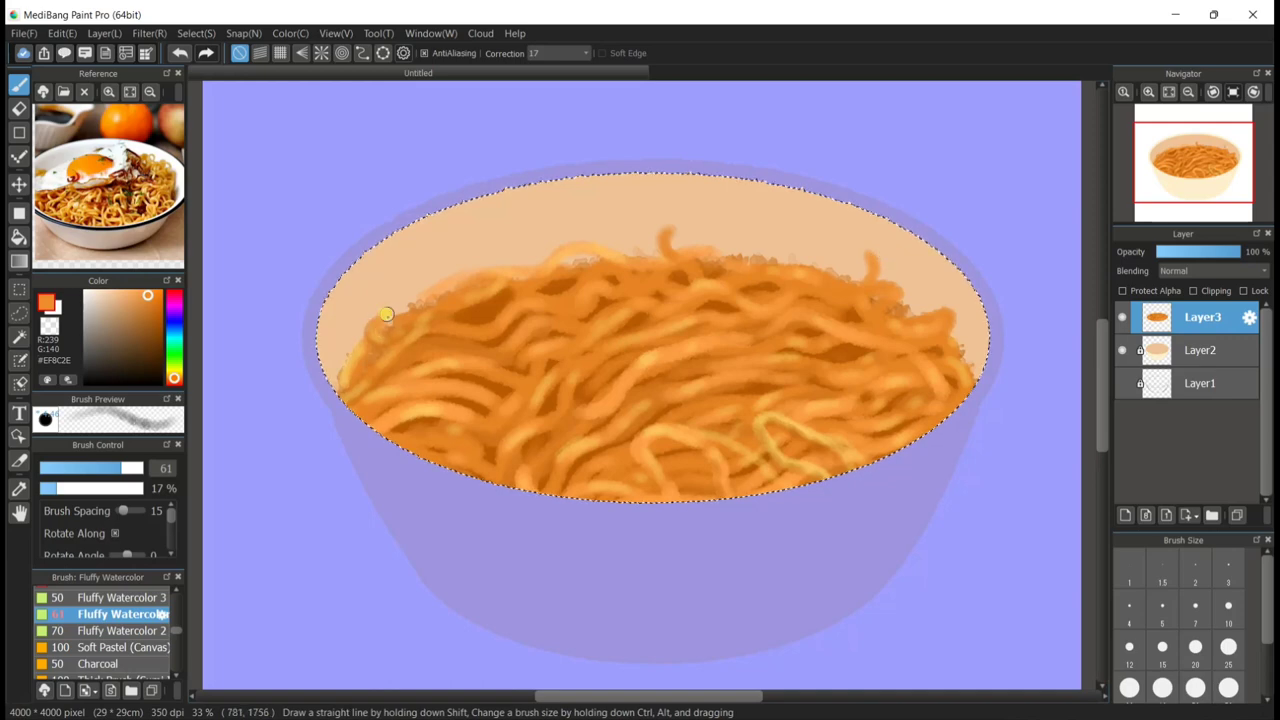
{"action": "left_click", "coordinate": [666, 234], "text": "alt"}
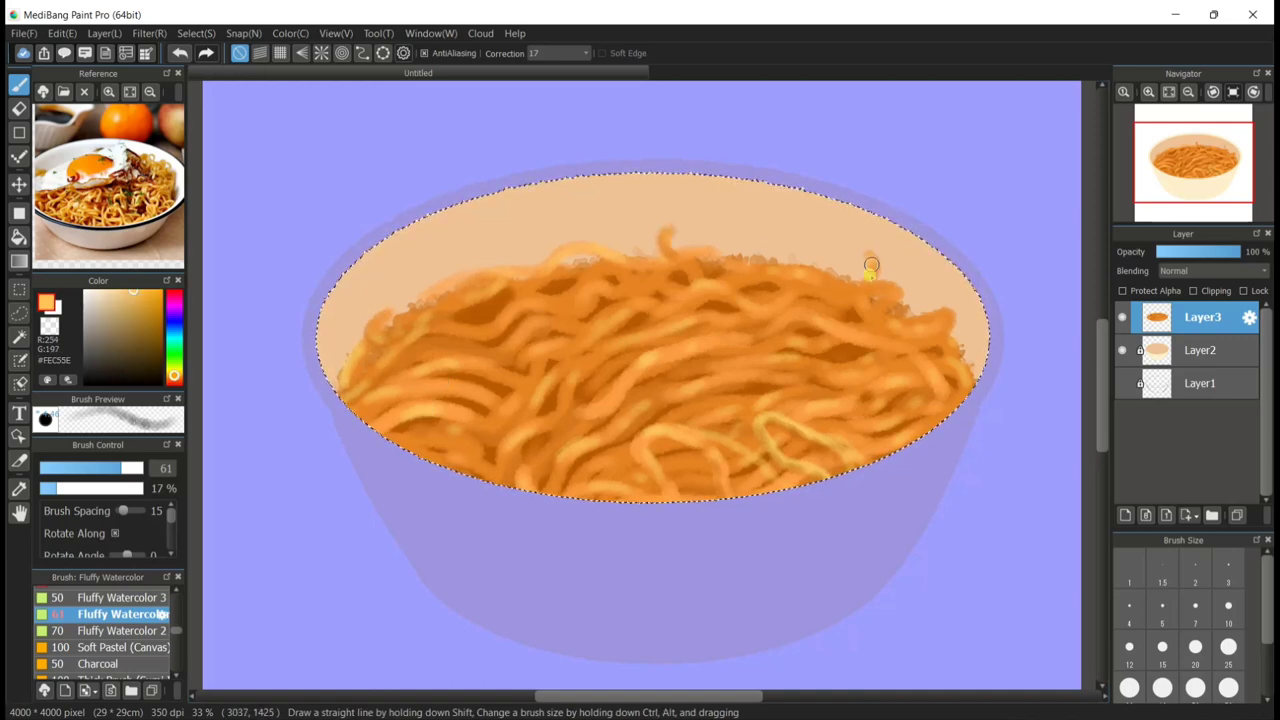
{"action": "left_click", "coordinate": [514, 287], "text": "alt"}
{"action": "left_click", "coordinate": [513, 304], "text": "alt"}
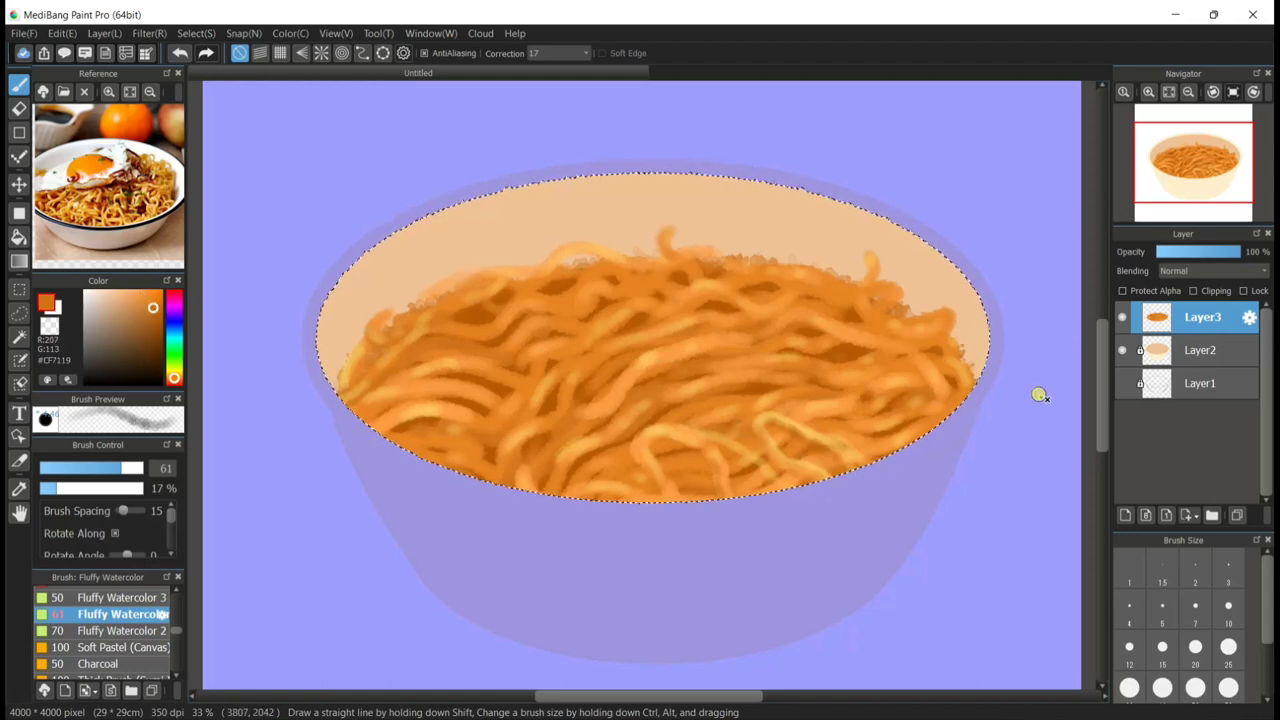
Set the brush to #FFDE6C, size 44 and 61% opacity, and paint a bright highlight on a strand left of centre.
{"action": "left_click", "coordinate": [631, 418], "text": "alt"}
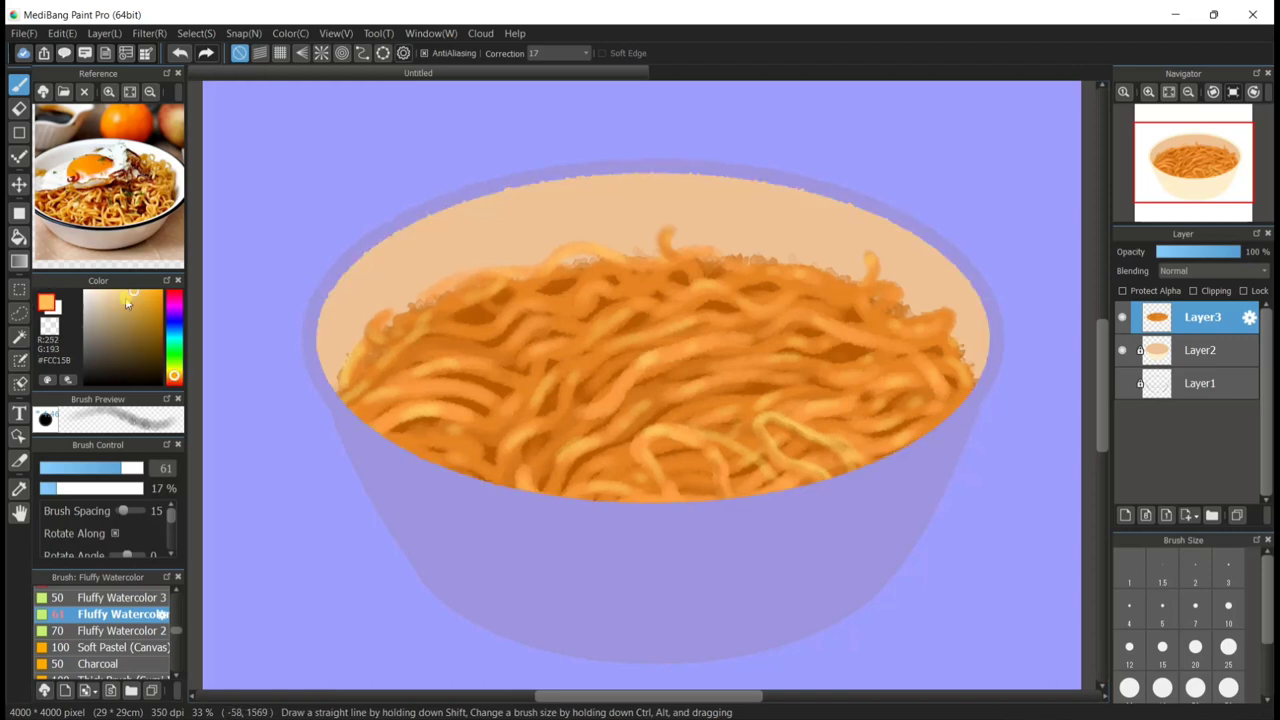
{"action": "left_click_drag", "start_coordinate": [126, 300], "coordinate": [129, 289]}
{"action": "left_click", "coordinate": [174, 374]}
{"action": "left_click", "coordinate": [104, 488]}
{"action": "left_click", "coordinate": [113, 467]}
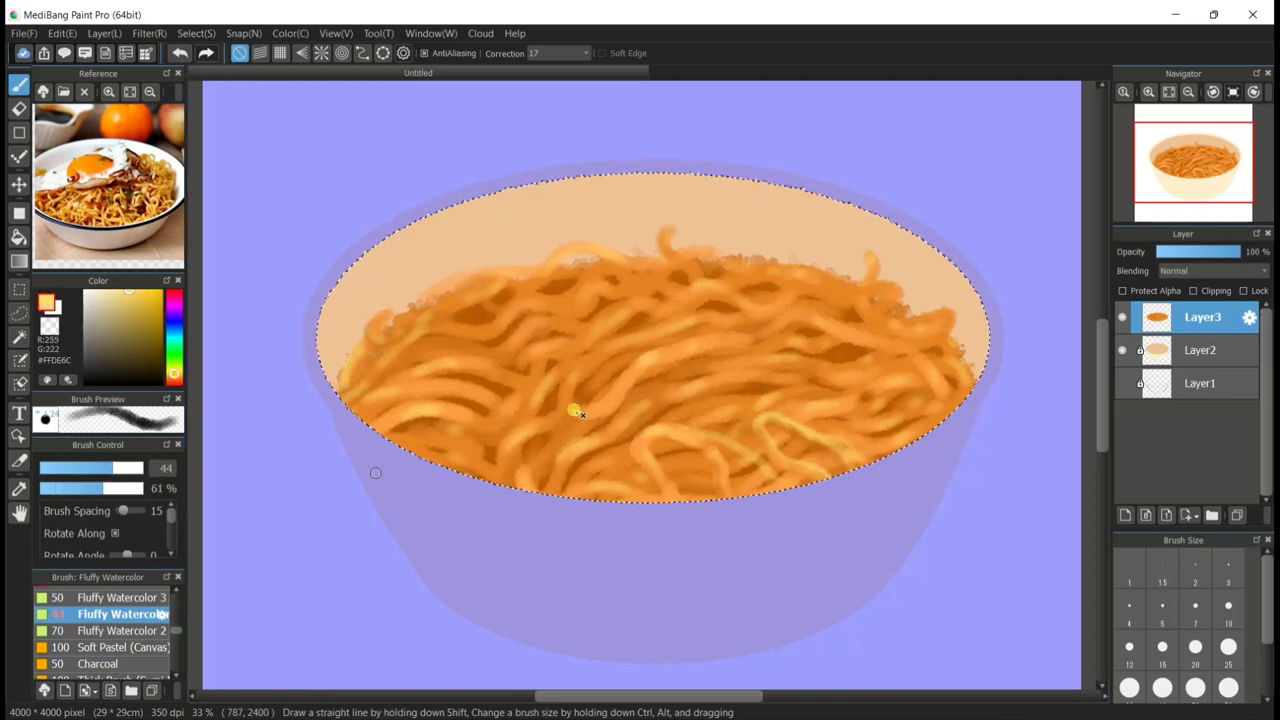
Paint thin #FFDE6C highlights on scattered noodle strands at size 15, lowering opacity to 38% and continuing at size 19.
{"action": "left_click", "coordinate": [71, 468]}
{"action": "left_click", "coordinate": [151, 466]}
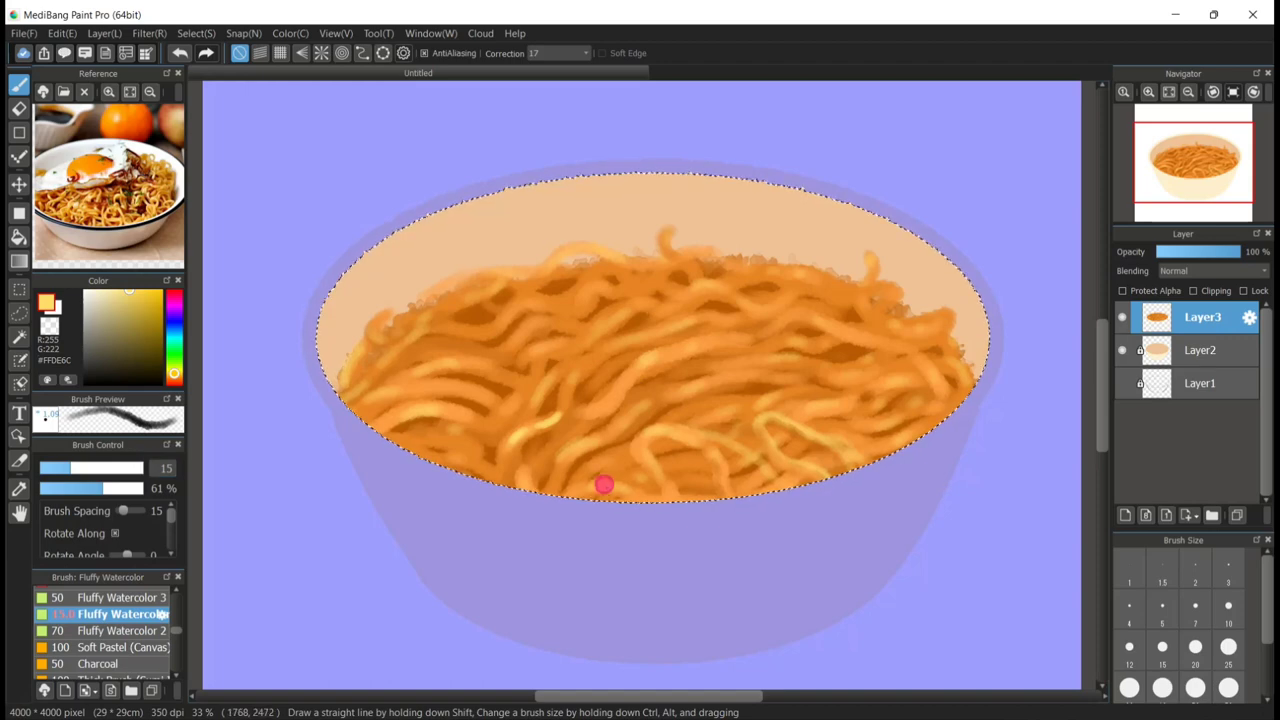
{"action": "left_click", "coordinate": [80, 489]}
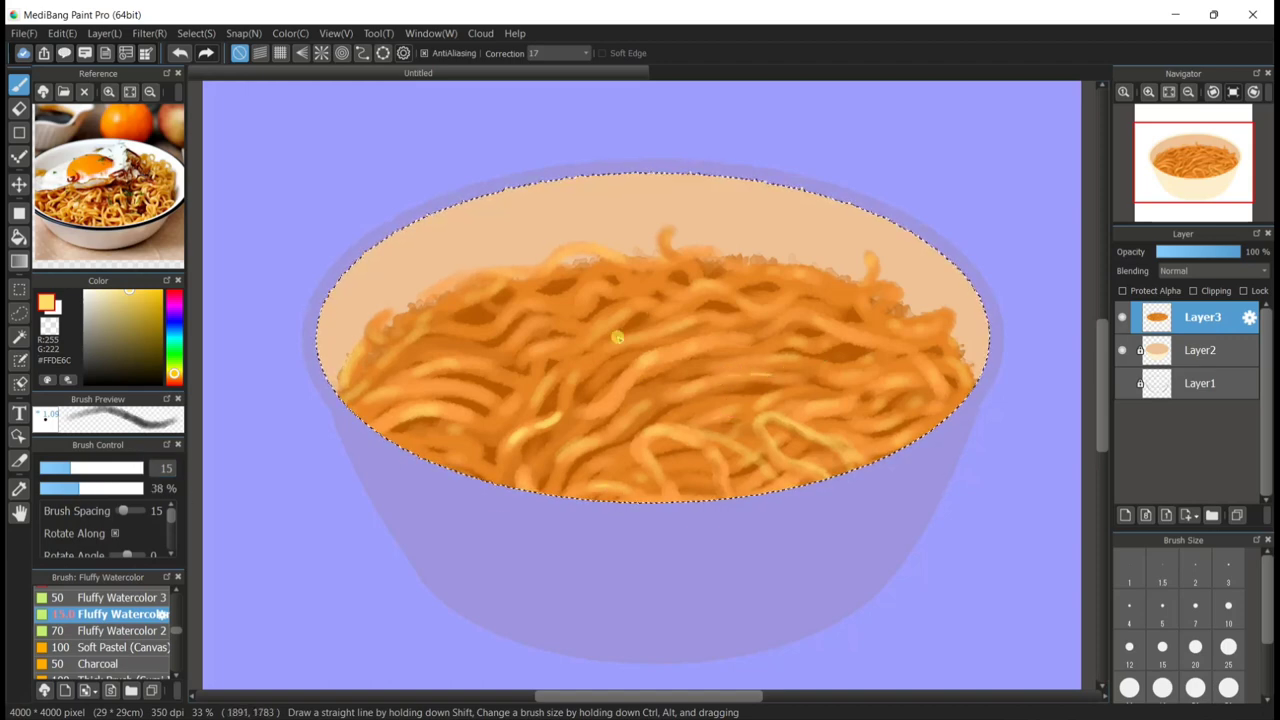
{"action": "key", "text": "]"}
{"action": "key", "text": "]"}
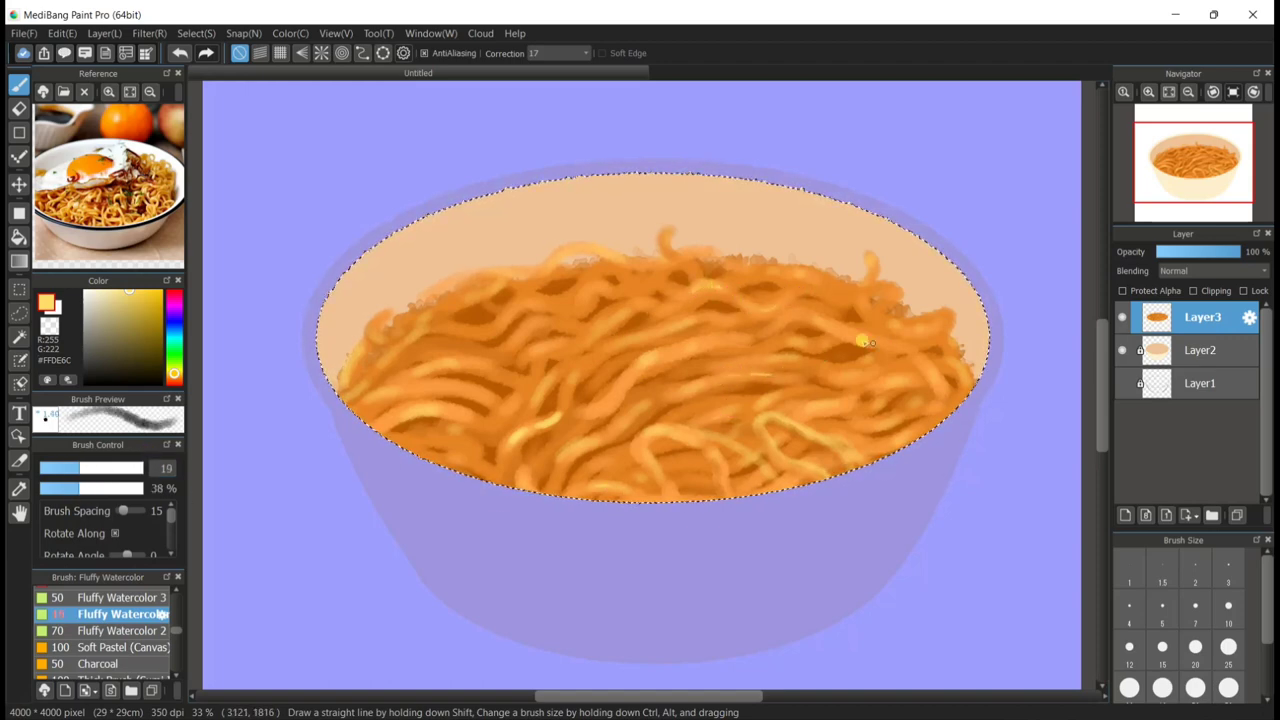
Add softer highlights along the noodle strands with the brush at size 33 and 20% opacity.
{"action": "left_click", "coordinate": [102, 467]}
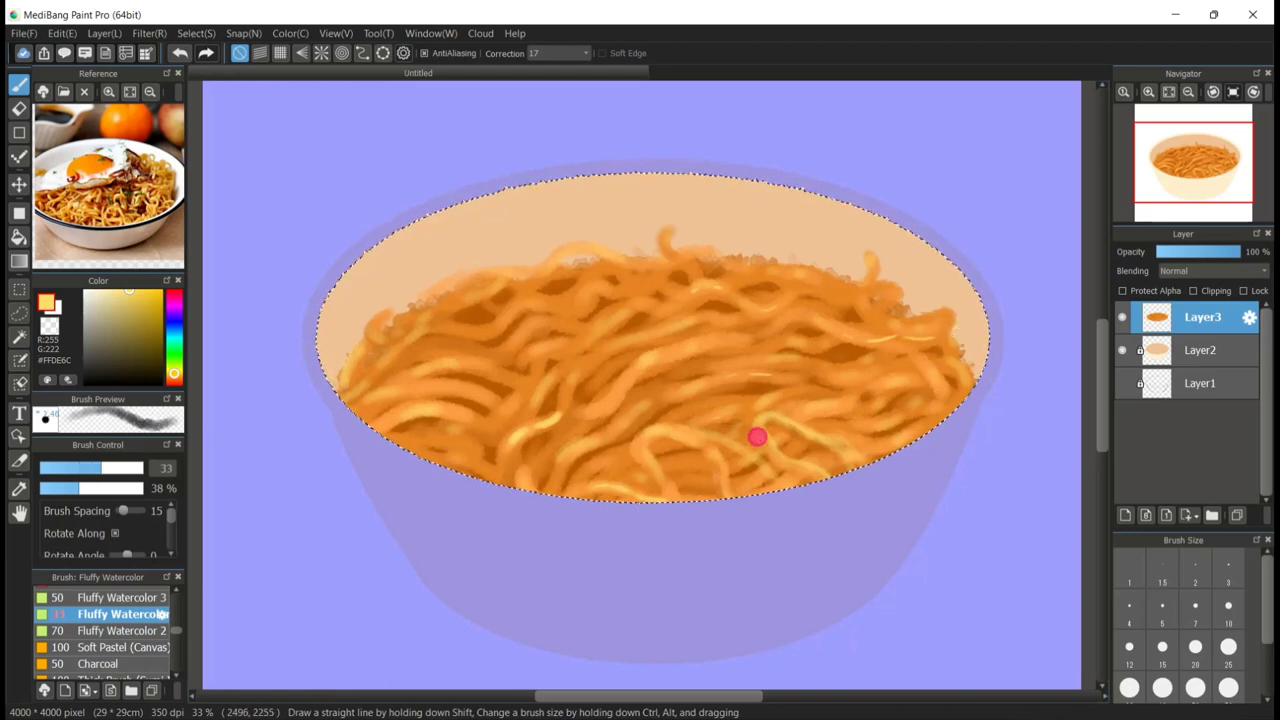
{"action": "left_click", "coordinate": [61, 488]}
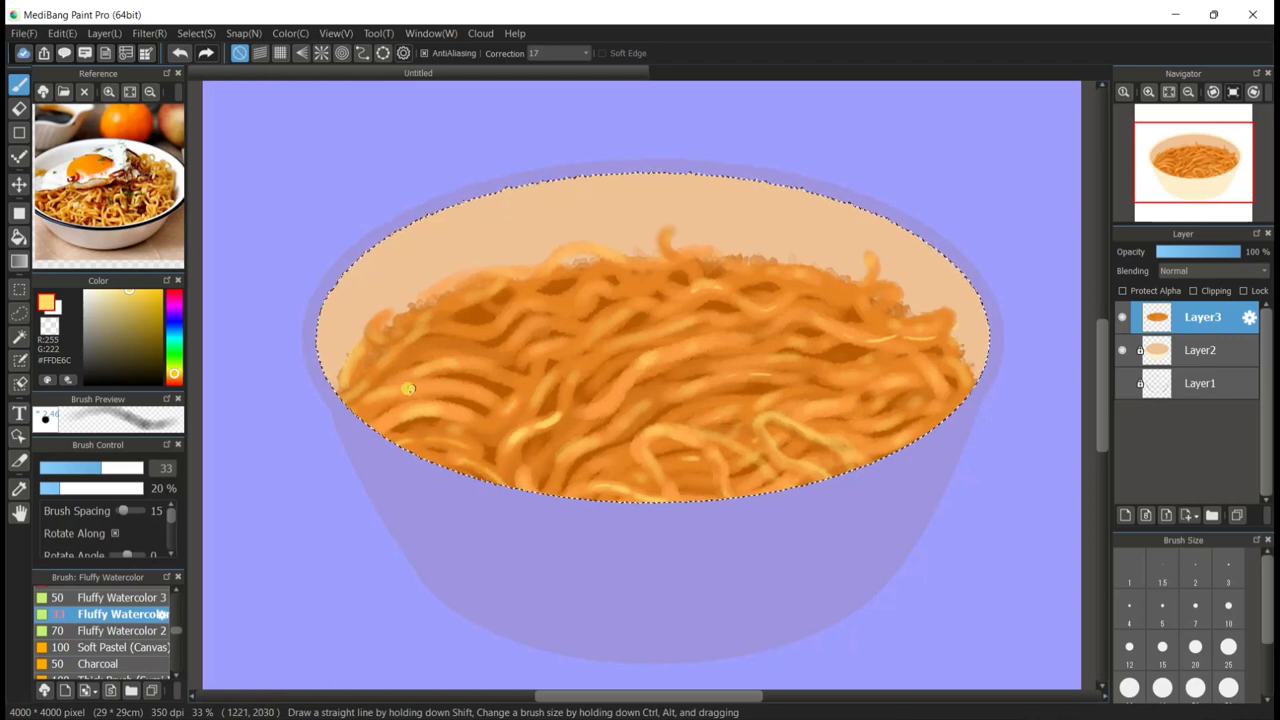
{"action": "mouse_move", "coordinate": [408, 389]}
{"action": "left_mouse_down"}
{"action": "mouse_move", "coordinate": [373, 373]}
{"action": "mouse_move", "coordinate": [418, 334]}
{"action": "mouse_move", "coordinate": [488, 332]}
{"action": "left_mouse_up"}
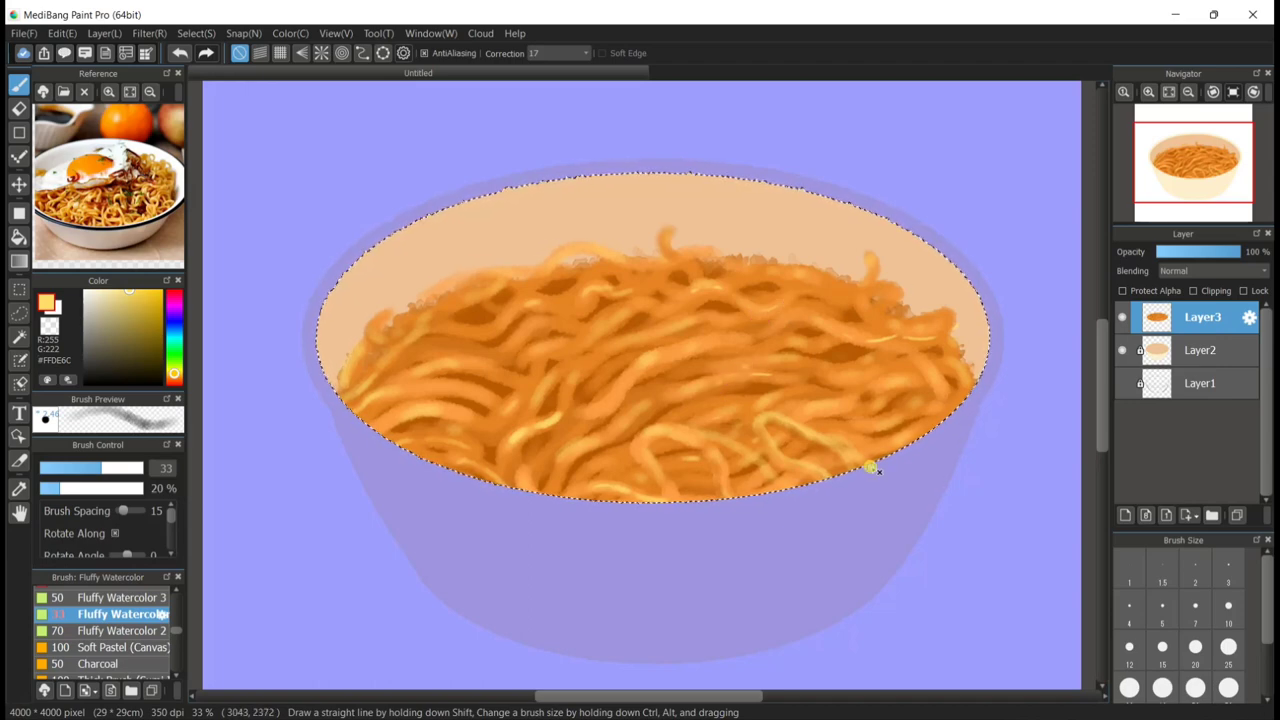
Clear the bowl selection and adjust the noodle layer's colour to saturation +4 and brightness -5.
{"action": "key", "text": "w"}
{"action": "key", "text": "ctrl+d"}
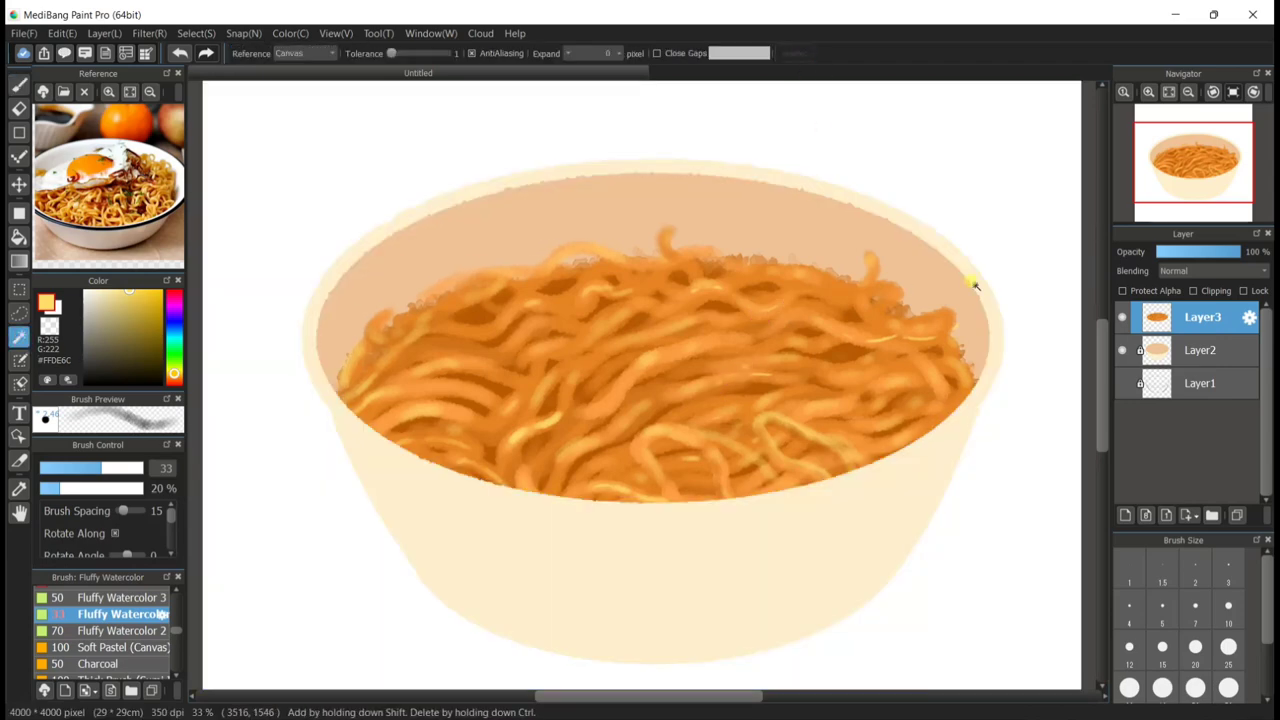
{"action": "left_click", "coordinate": [149, 33]}
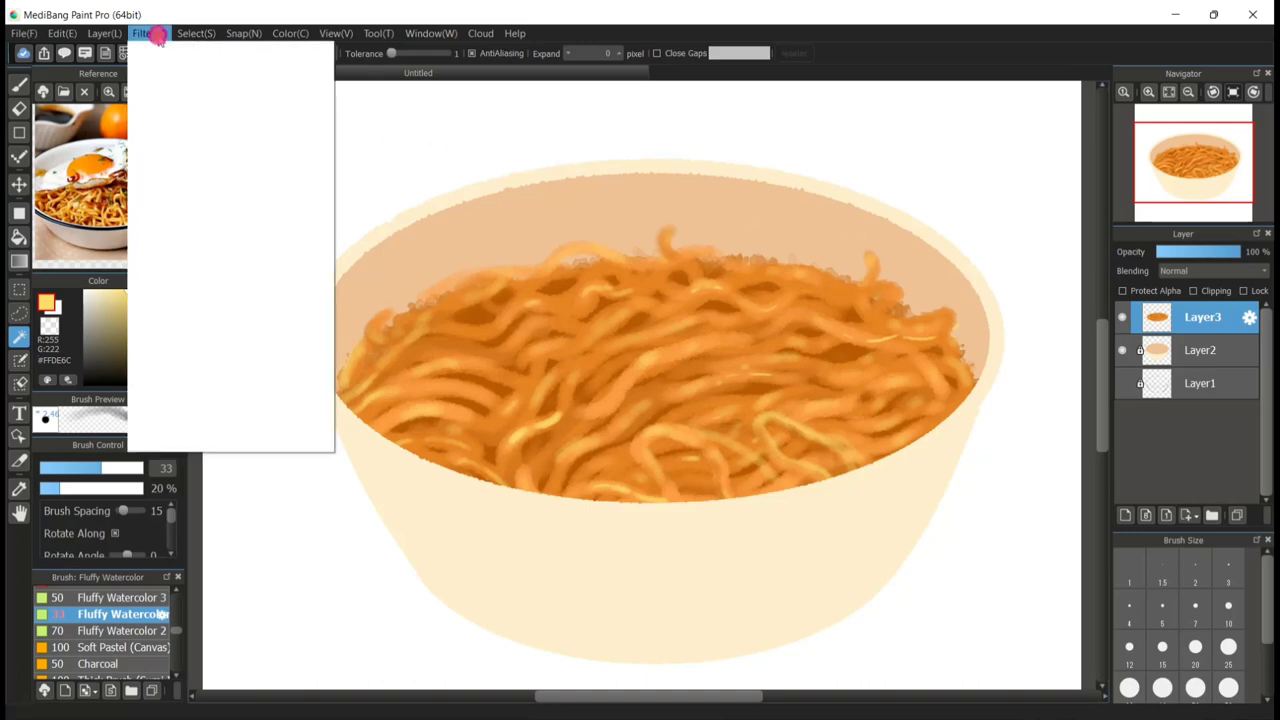
{"action": "left_click", "coordinate": [170, 120]}
{"action": "left_click_drag", "start_coordinate": [649, 398], "coordinate": [634, 397]}
{"action": "left_click_drag", "start_coordinate": [696, 330], "coordinate": [363, 428]}
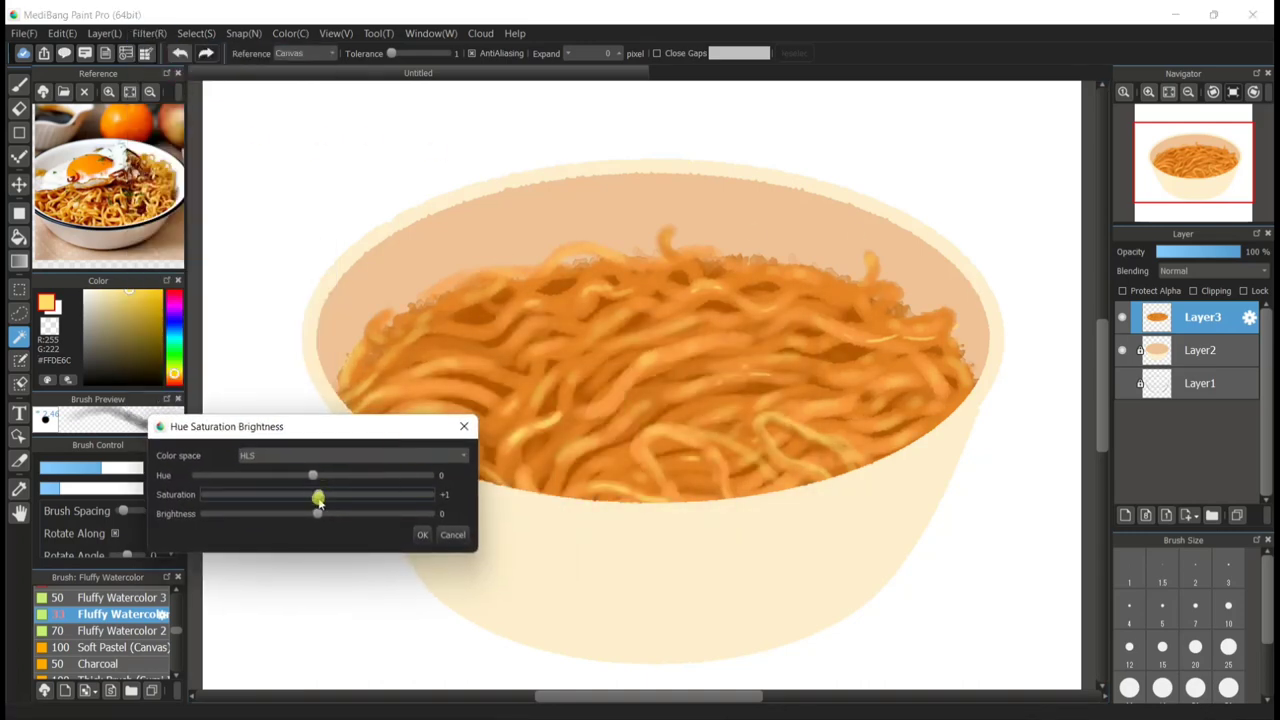
{"action": "mouse_move", "coordinate": [323, 525]}
{"action": "left_mouse_down"}
{"action": "mouse_move", "coordinate": [309, 522]}
{"action": "mouse_move", "coordinate": [322, 505]}
{"action": "mouse_move", "coordinate": [317, 519]}
{"action": "left_mouse_up"}
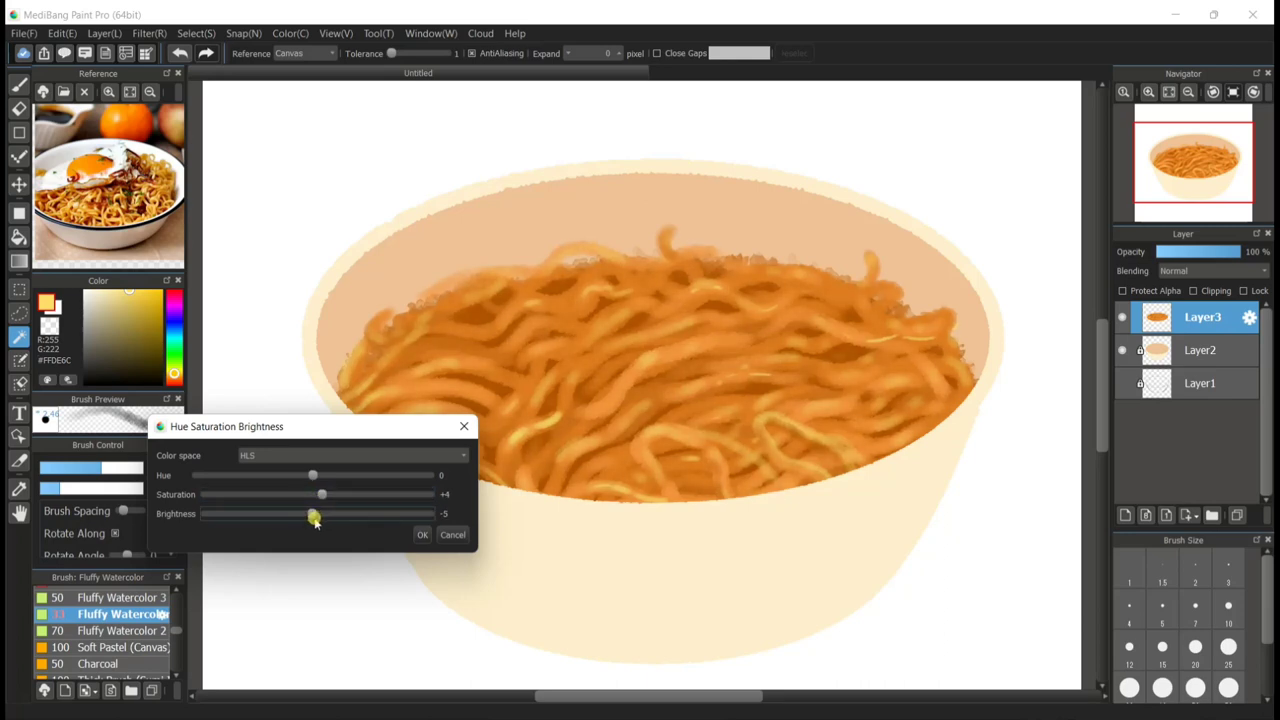
{"action": "left_click", "coordinate": [424, 535]}
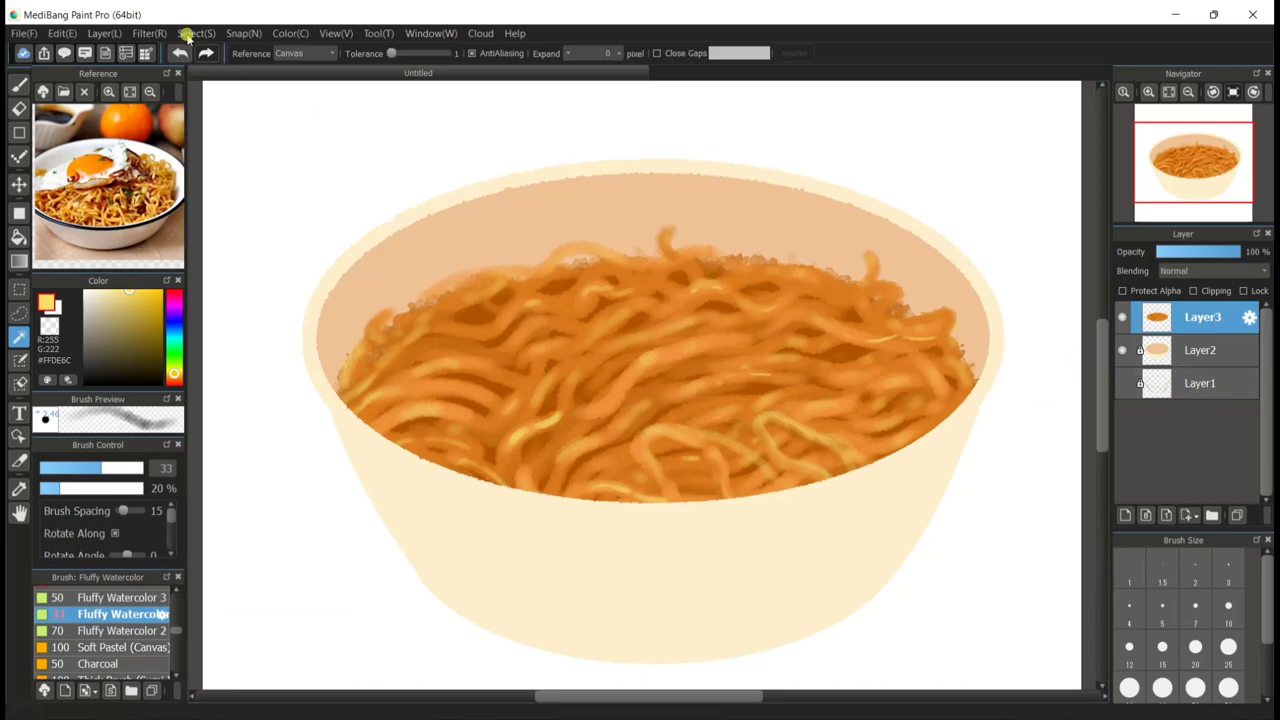
Glaze light #FFD577 over the central strands and the curled strand at the back, using size 61 and 8% opacity.
{"action": "right_click", "coordinate": [549, 417]}
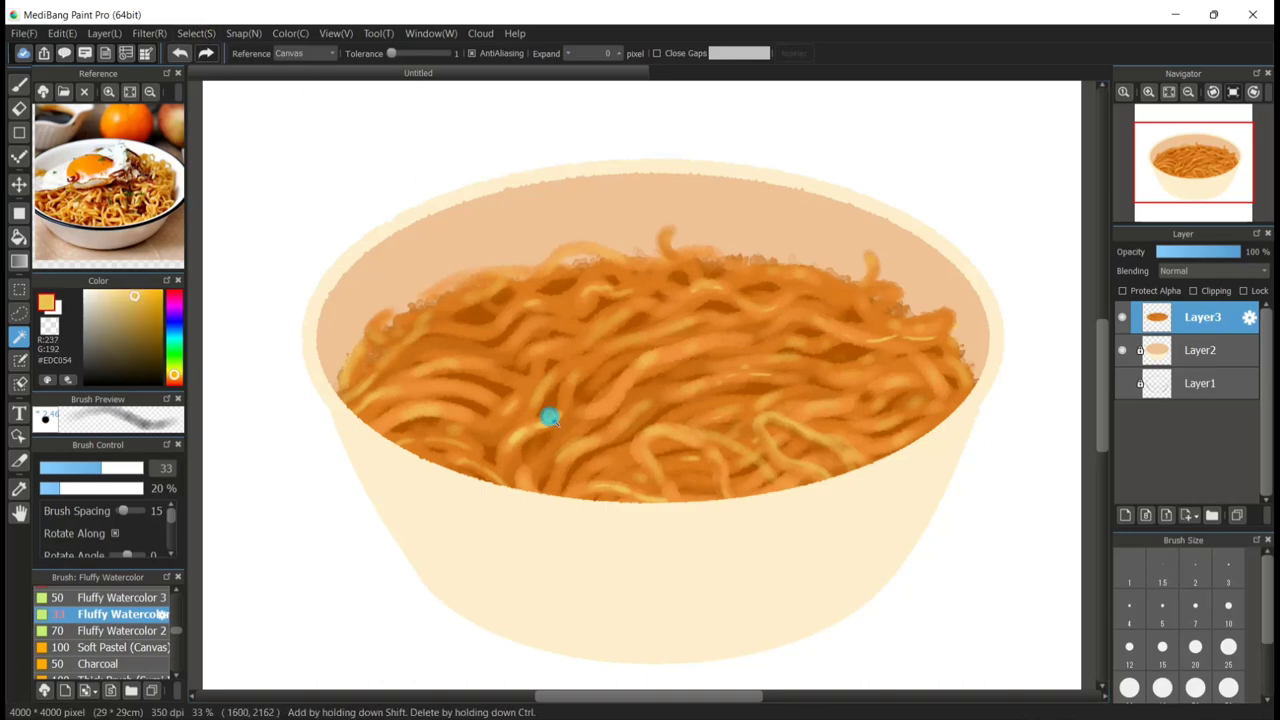
{"action": "key", "text": "b"}
{"action": "right_click", "coordinate": [90, 213]}
{"action": "left_click", "coordinate": [90, 214], "text": "alt"}
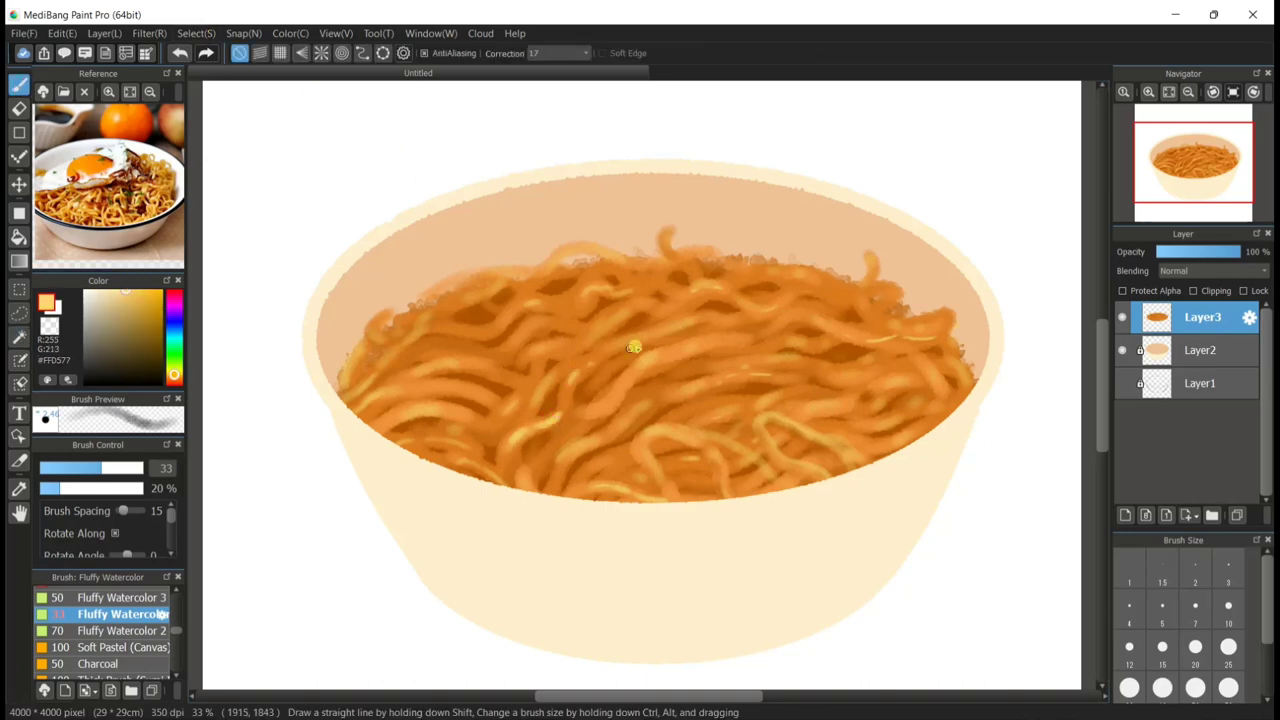
{"action": "left_click", "coordinate": [49, 488]}
{"action": "left_click", "coordinate": [120, 468]}
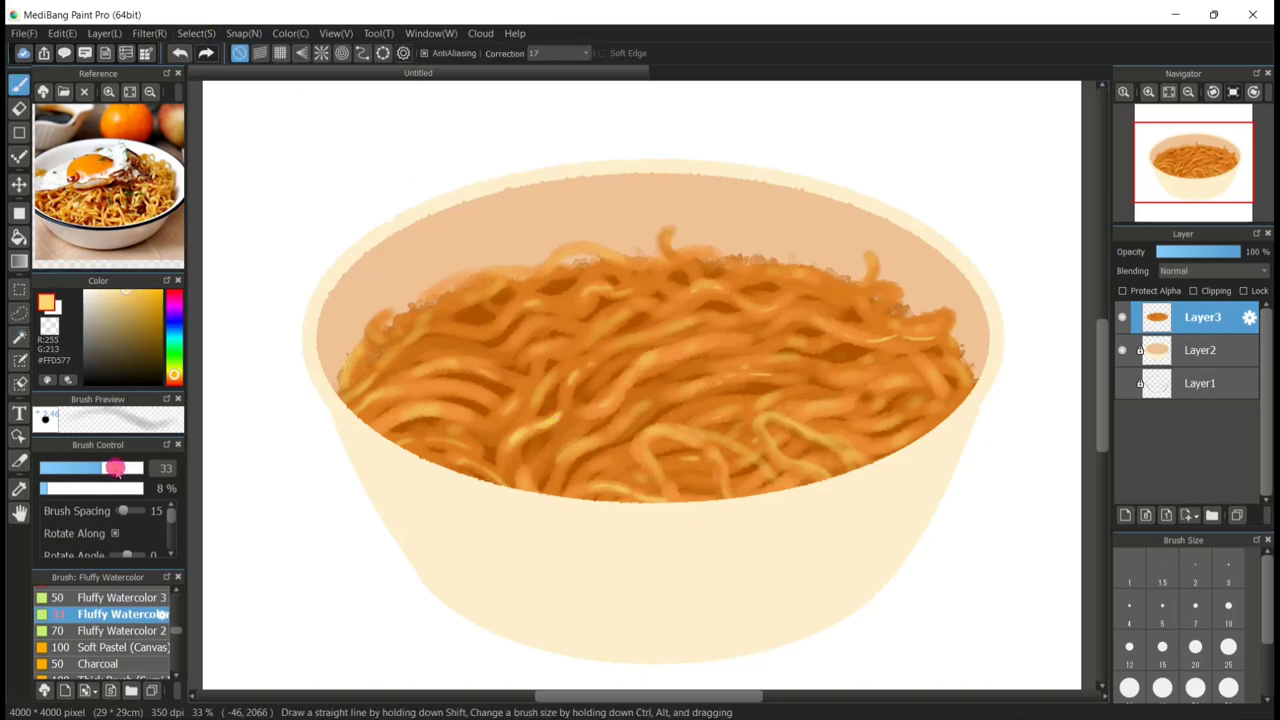
{"action": "left_click_drag", "start_coordinate": [617, 316], "coordinate": [644, 314]}
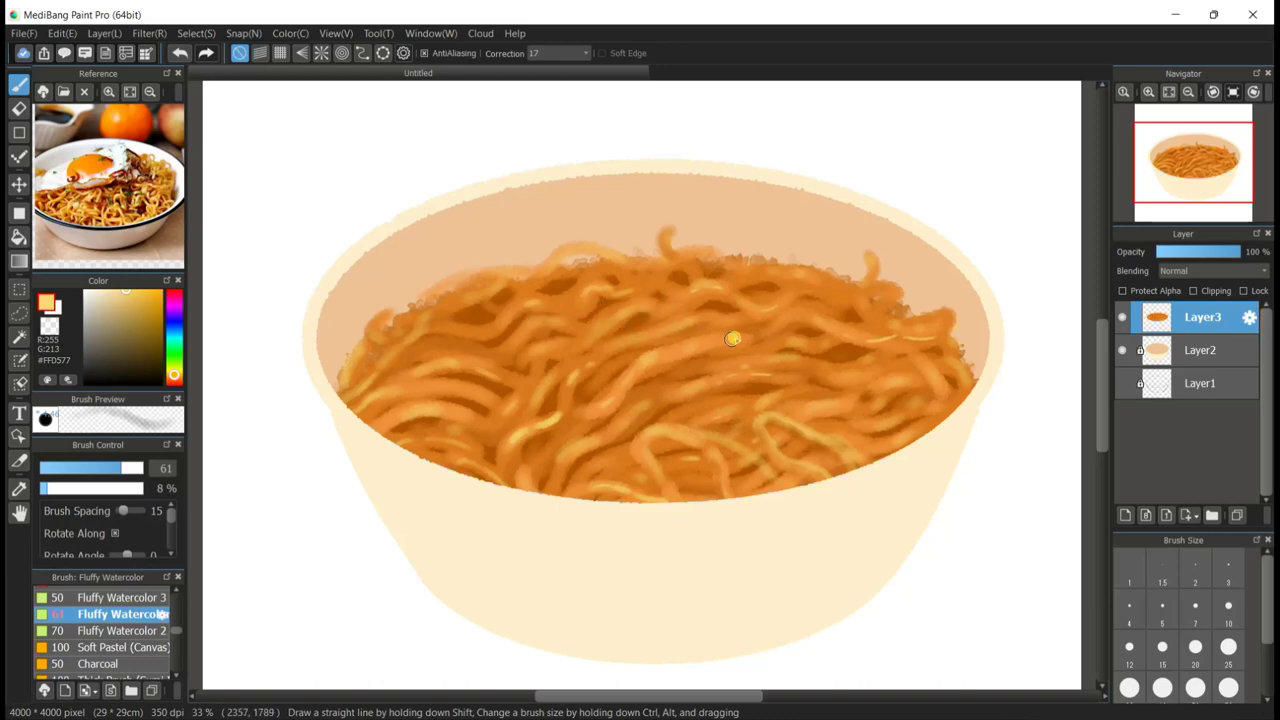
{"action": "left_click_drag", "start_coordinate": [667, 231], "coordinate": [694, 261]}
Unlock the bowl layer, Layer2, and protect its alpha for painting.
{"action": "left_click", "coordinate": [1205, 350]}
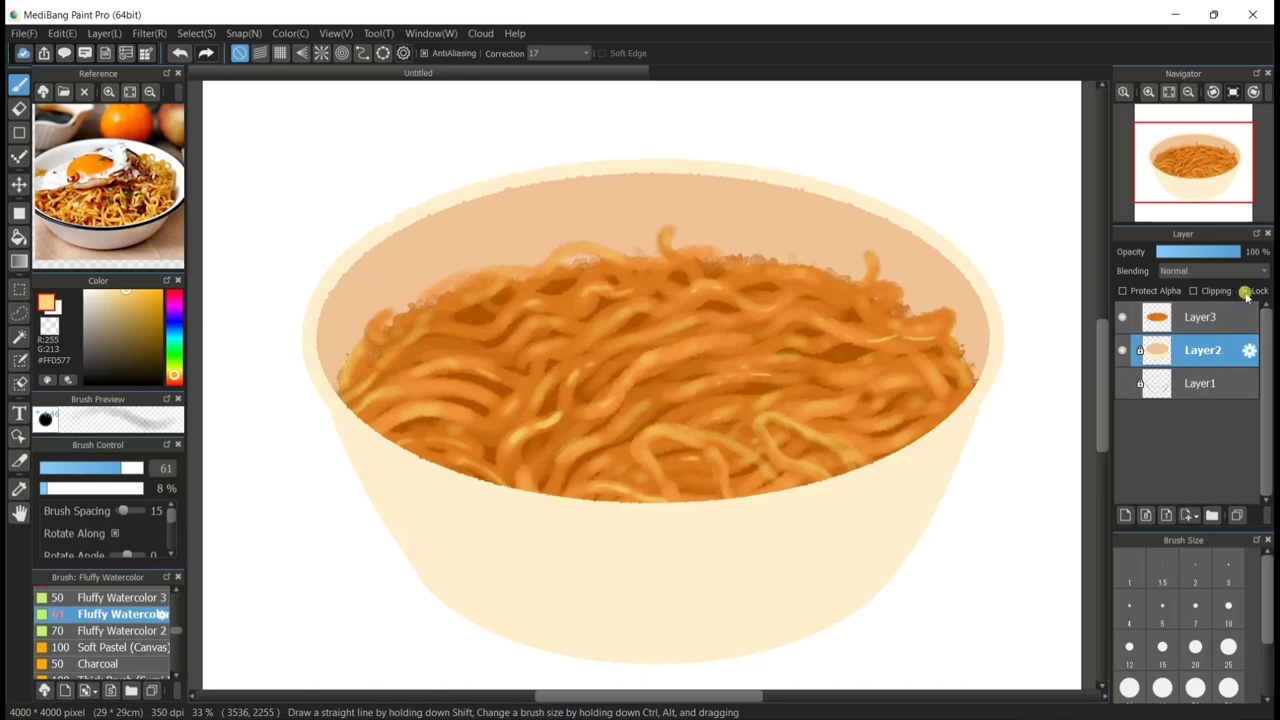
{"action": "left_click", "coordinate": [1124, 290]}
{"action": "left_click", "coordinate": [1158, 320]}
{"action": "left_click", "coordinate": [1162, 364]}
Shade the bowl interior's left side with #EAAE76 and lighten its right side with #FFEFCD, at size 229 and 8% opacity.
{"action": "left_click", "coordinate": [141, 469]}
{"action": "right_click", "coordinate": [448, 249]}
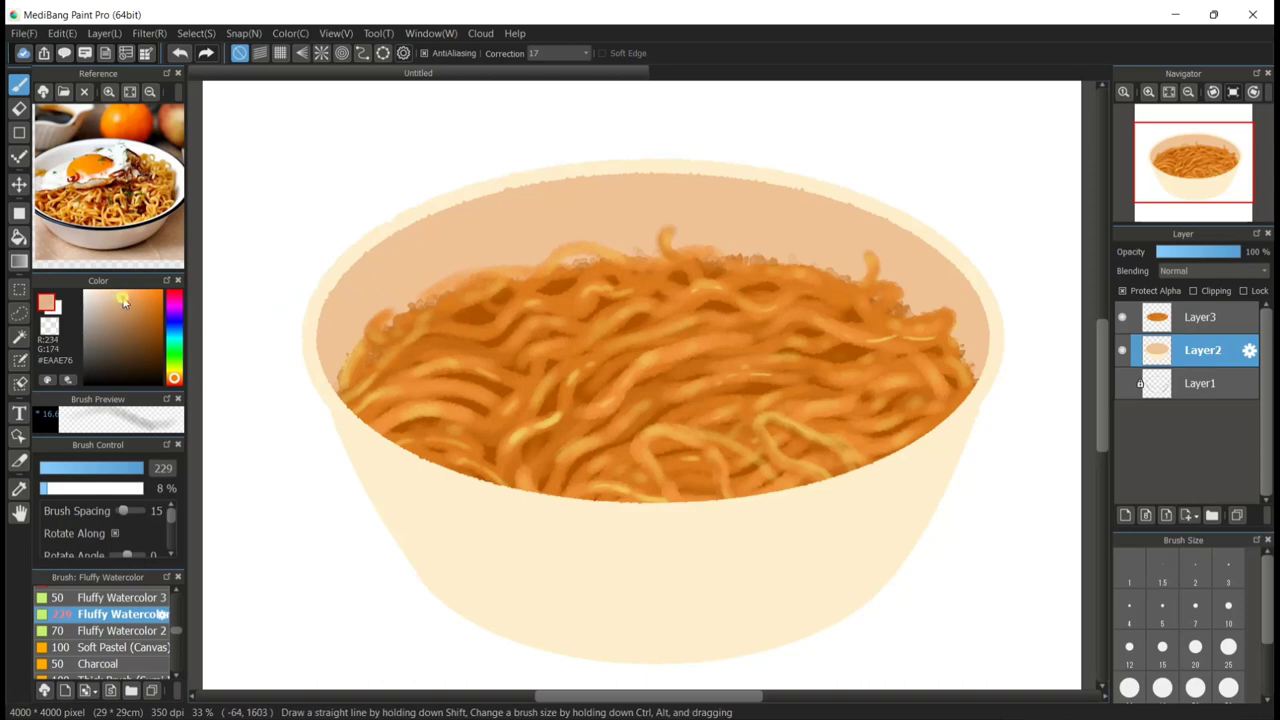
{"action": "mouse_move", "coordinate": [347, 356]}
{"action": "left_mouse_down"}
{"action": "mouse_move", "coordinate": [450, 272]}
{"action": "mouse_move", "coordinate": [630, 253]}
{"action": "left_mouse_up"}
{"action": "mouse_move", "coordinate": [364, 352]}
{"action": "left_mouse_down"}
{"action": "mouse_move", "coordinate": [415, 275]}
{"action": "mouse_move", "coordinate": [361, 324]}
{"action": "mouse_move", "coordinate": [429, 271]}
{"action": "mouse_move", "coordinate": [374, 325]}
{"action": "mouse_move", "coordinate": [400, 328]}
{"action": "left_mouse_up"}
{"action": "mouse_move", "coordinate": [640, 207]}
{"action": "left_mouse_down"}
{"action": "mouse_move", "coordinate": [537, 217]}
{"action": "mouse_move", "coordinate": [413, 288]}
{"action": "left_mouse_up"}
{"action": "right_click", "coordinate": [894, 211]}
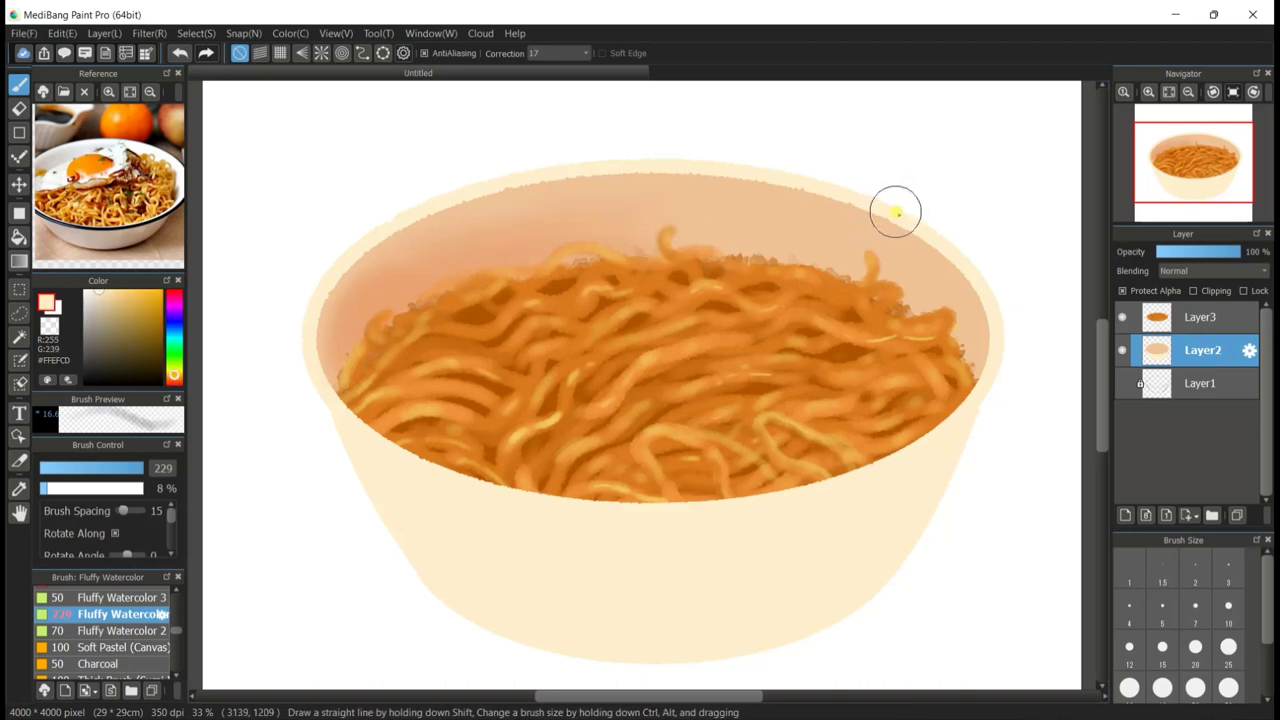
{"action": "mouse_move", "coordinate": [938, 316]}
{"action": "left_mouse_down"}
{"action": "mouse_move", "coordinate": [907, 331]}
{"action": "mouse_move", "coordinate": [704, 305]}
{"action": "mouse_move", "coordinate": [750, 247]}
{"action": "mouse_move", "coordinate": [953, 314]}
{"action": "mouse_move", "coordinate": [697, 217]}
{"action": "mouse_move", "coordinate": [946, 340]}
{"action": "mouse_move", "coordinate": [634, 283]}
{"action": "mouse_move", "coordinate": [862, 274]}
{"action": "mouse_move", "coordinate": [856, 320]}
{"action": "mouse_move", "coordinate": [505, 291]}
{"action": "mouse_move", "coordinate": [758, 248]}
{"action": "mouse_move", "coordinate": [947, 310]}
{"action": "mouse_move", "coordinate": [957, 379]}
{"action": "mouse_move", "coordinate": [910, 273]}
{"action": "mouse_move", "coordinate": [950, 358]}
{"action": "mouse_move", "coordinate": [766, 225]}
{"action": "mouse_move", "coordinate": [866, 247]}
{"action": "left_mouse_up"}
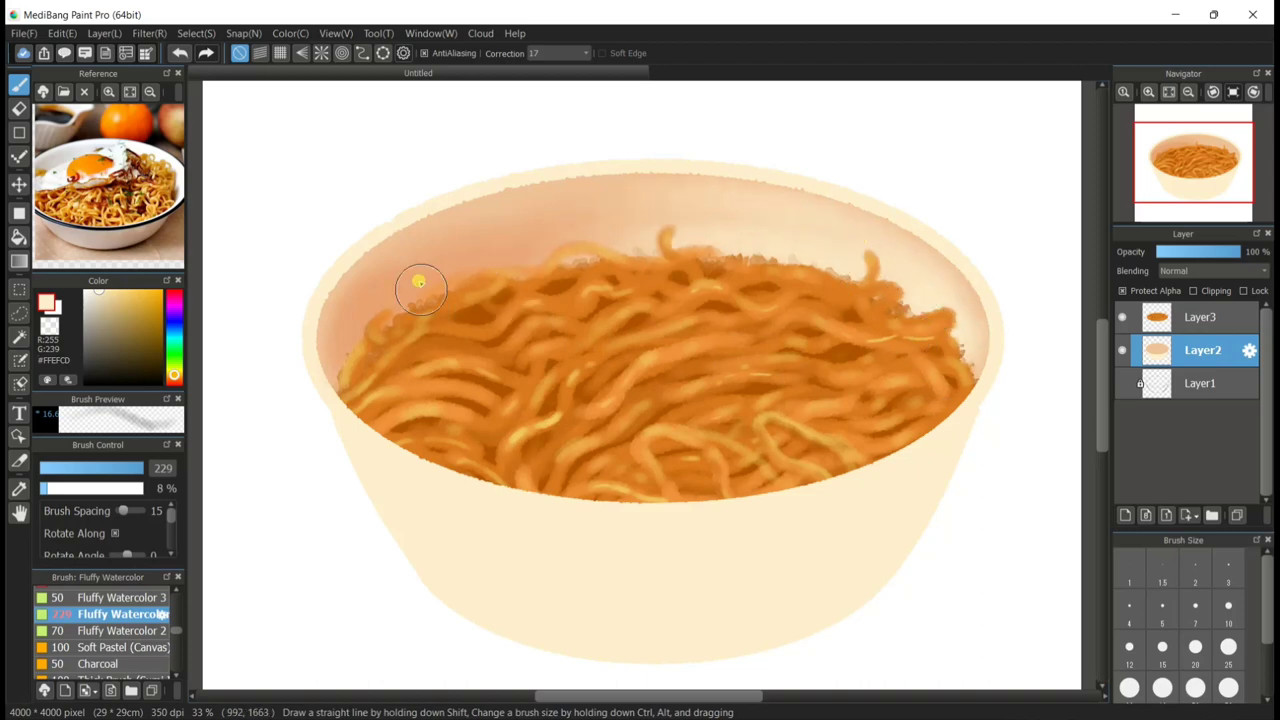
Shade the bowl's outer wall with the sampled interior tone and lighten it below the rim with #FFEFCD.
{"action": "right_click", "coordinate": [420, 283]}
{"action": "mouse_move", "coordinate": [378, 540]}
{"action": "left_mouse_down"}
{"action": "mouse_move", "coordinate": [317, 413]}
{"action": "mouse_move", "coordinate": [338, 465]}
{"action": "mouse_move", "coordinate": [554, 594]}
{"action": "mouse_move", "coordinate": [559, 648]}
{"action": "mouse_move", "coordinate": [410, 548]}
{"action": "mouse_move", "coordinate": [538, 604]}
{"action": "mouse_move", "coordinate": [678, 586]}
{"action": "mouse_move", "coordinate": [570, 563]}
{"action": "mouse_move", "coordinate": [364, 474]}
{"action": "mouse_move", "coordinate": [954, 487]}
{"action": "mouse_move", "coordinate": [867, 515]}
{"action": "mouse_move", "coordinate": [974, 432]}
{"action": "mouse_move", "coordinate": [760, 531]}
{"action": "mouse_move", "coordinate": [823, 517]}
{"action": "mouse_move", "coordinate": [822, 531]}
{"action": "mouse_move", "coordinate": [653, 596]}
{"action": "mouse_move", "coordinate": [577, 608]}
{"action": "mouse_move", "coordinate": [747, 619]}
{"action": "mouse_move", "coordinate": [695, 635]}
{"action": "mouse_move", "coordinate": [865, 593]}
{"action": "mouse_move", "coordinate": [782, 610]}
{"action": "mouse_move", "coordinate": [729, 539]}
{"action": "left_mouse_up"}
{"action": "left_click", "coordinate": [980, 385], "text": "alt"}
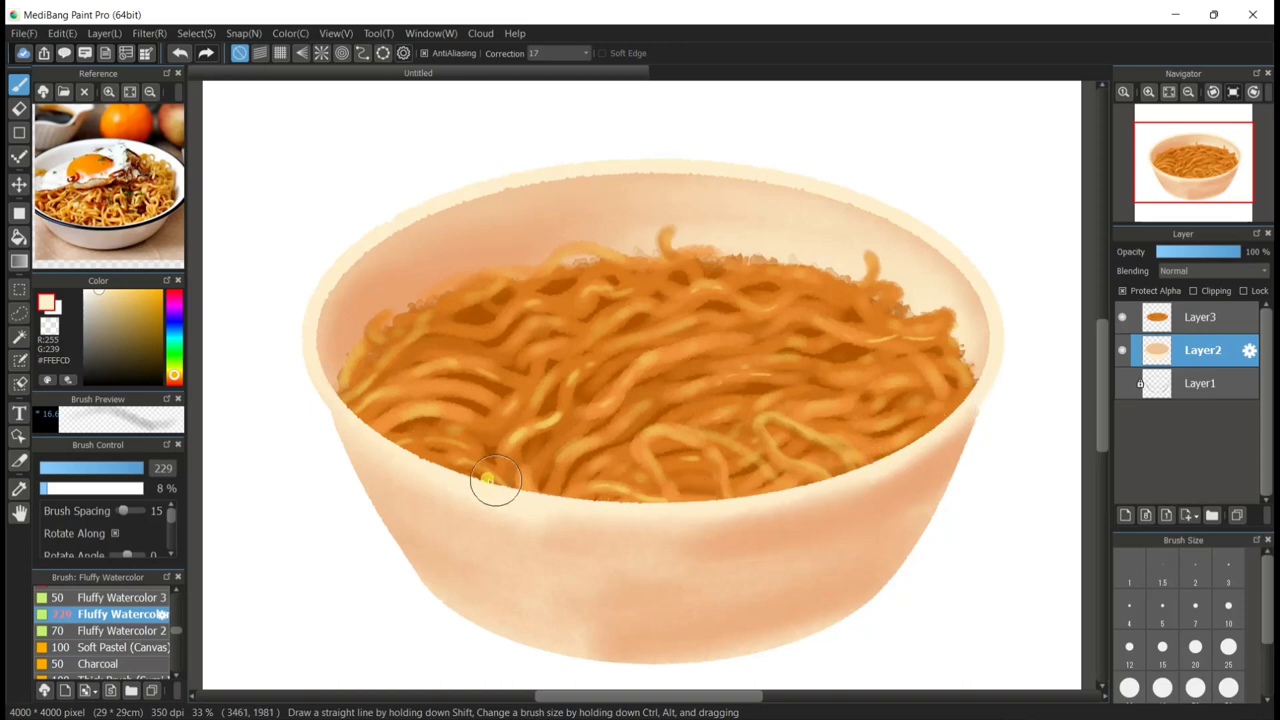
Paint a shadow band on the outer wall just beneath the front rim with #EBAA7B at size 137.
{"action": "left_click", "coordinate": [928, 480], "text": "alt"}
{"action": "left_click", "coordinate": [141, 468]}
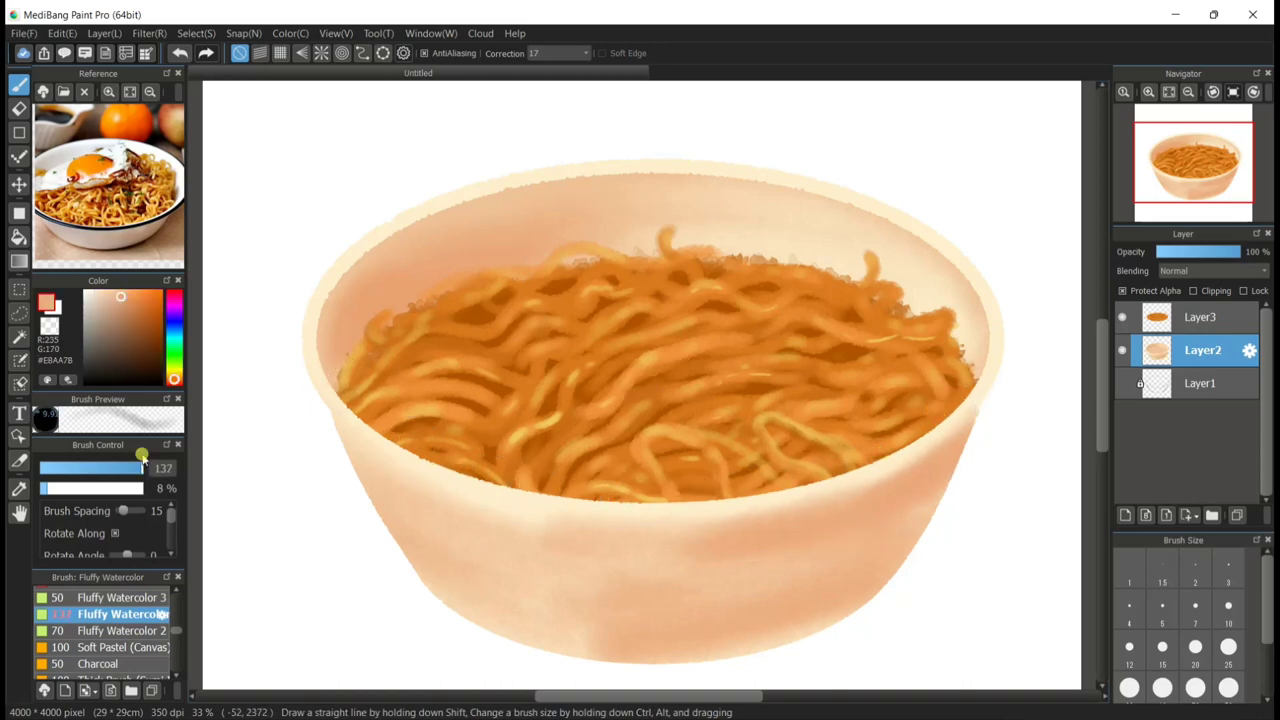
{"action": "left_click_drag", "start_coordinate": [326, 406], "coordinate": [370, 467]}
{"action": "left_click_drag", "start_coordinate": [326, 431], "coordinate": [522, 532]}
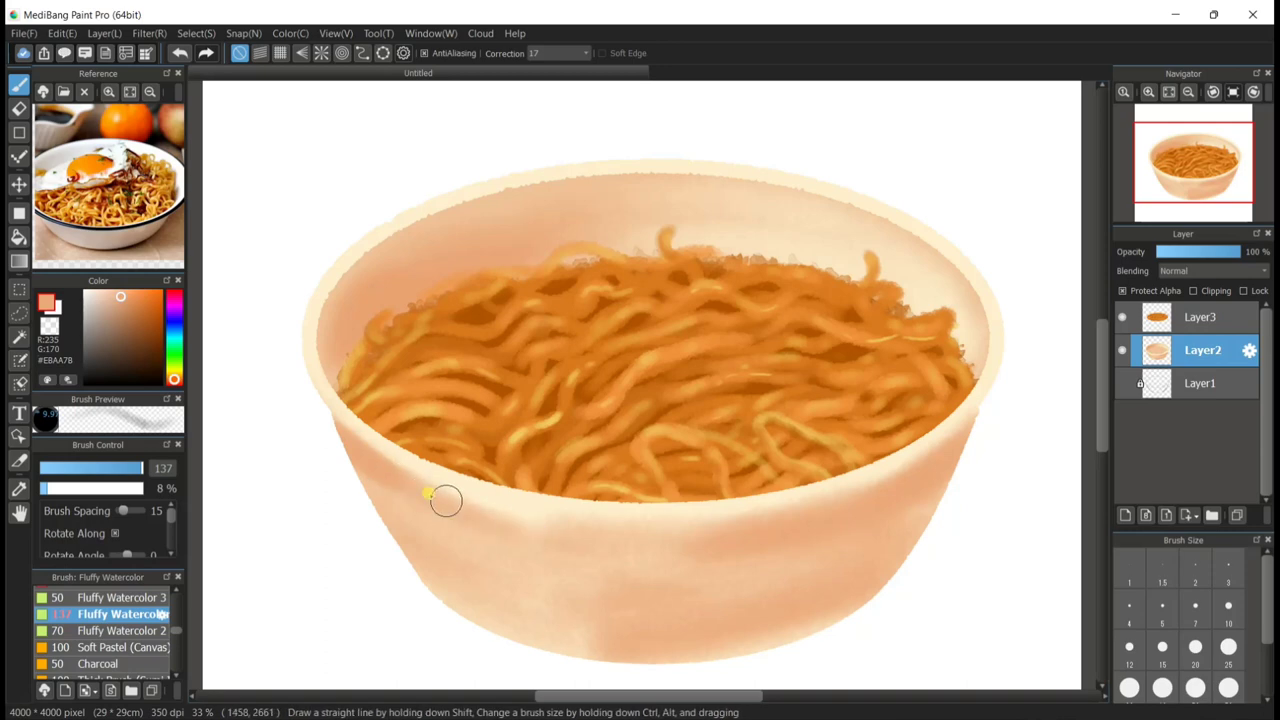
{"action": "left_click_drag", "start_coordinate": [440, 497], "coordinate": [512, 521]}
{"action": "mouse_move", "coordinate": [411, 481]}
{"action": "left_mouse_down"}
{"action": "mouse_move", "coordinate": [506, 522]}
{"action": "mouse_move", "coordinate": [370, 465]}
{"action": "mouse_move", "coordinate": [512, 518]}
{"action": "mouse_move", "coordinate": [650, 536]}
{"action": "mouse_move", "coordinate": [827, 430]}
{"action": "mouse_move", "coordinate": [599, 536]}
{"action": "mouse_move", "coordinate": [757, 534]}
{"action": "left_mouse_up"}
Lighten the left side of the outer wall with #FFEFCD at size 406, undoing the first strokes and repainting them.
{"action": "left_click", "coordinate": [976, 392], "text": "alt"}
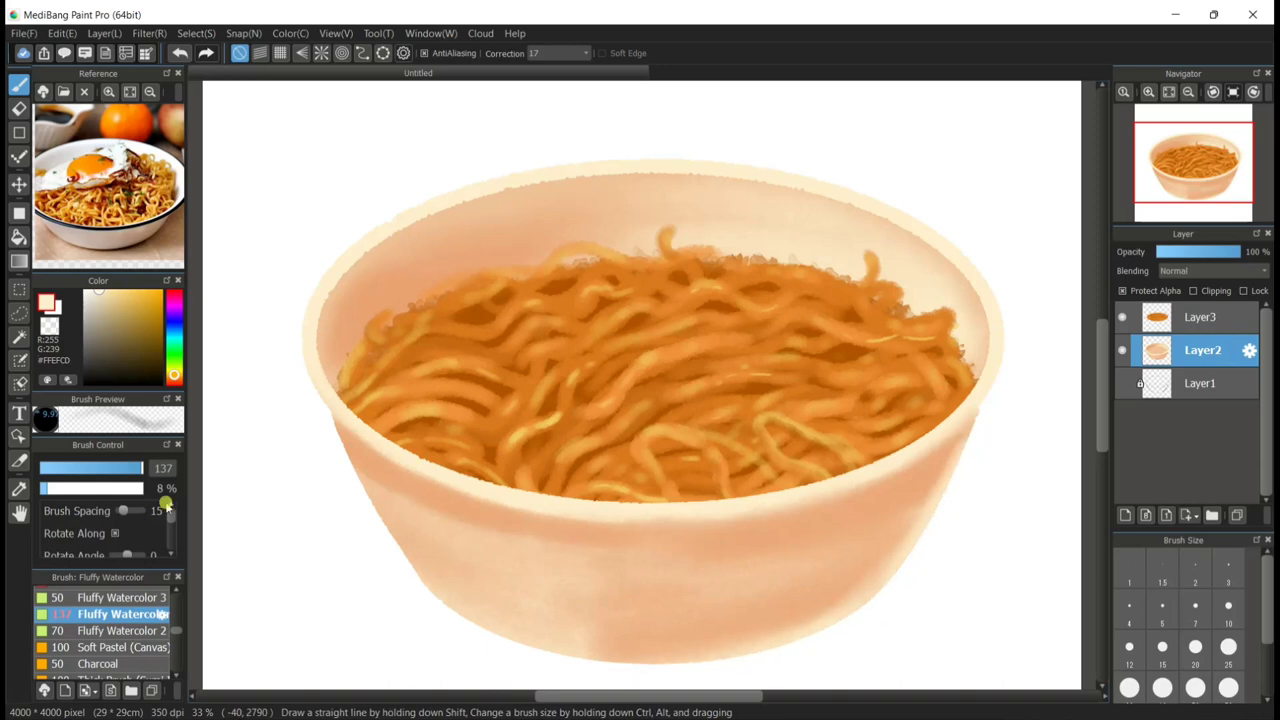
{"action": "left_click_drag", "start_coordinate": [142, 472], "coordinate": [187, 474]}
{"action": "mouse_move", "coordinate": [410, 542]}
{"action": "left_mouse_down"}
{"action": "mouse_move", "coordinate": [612, 639]}
{"action": "mouse_move", "coordinate": [337, 477]}
{"action": "mouse_move", "coordinate": [623, 588]}
{"action": "mouse_move", "coordinate": [350, 466]}
{"action": "mouse_move", "coordinate": [420, 539]}
{"action": "mouse_move", "coordinate": [557, 597]}
{"action": "left_mouse_up"}
{"action": "left_click", "coordinate": [182, 57]}
{"action": "left_click", "coordinate": [182, 57]}
{"action": "left_click_drag", "start_coordinate": [348, 458], "coordinate": [395, 484]}
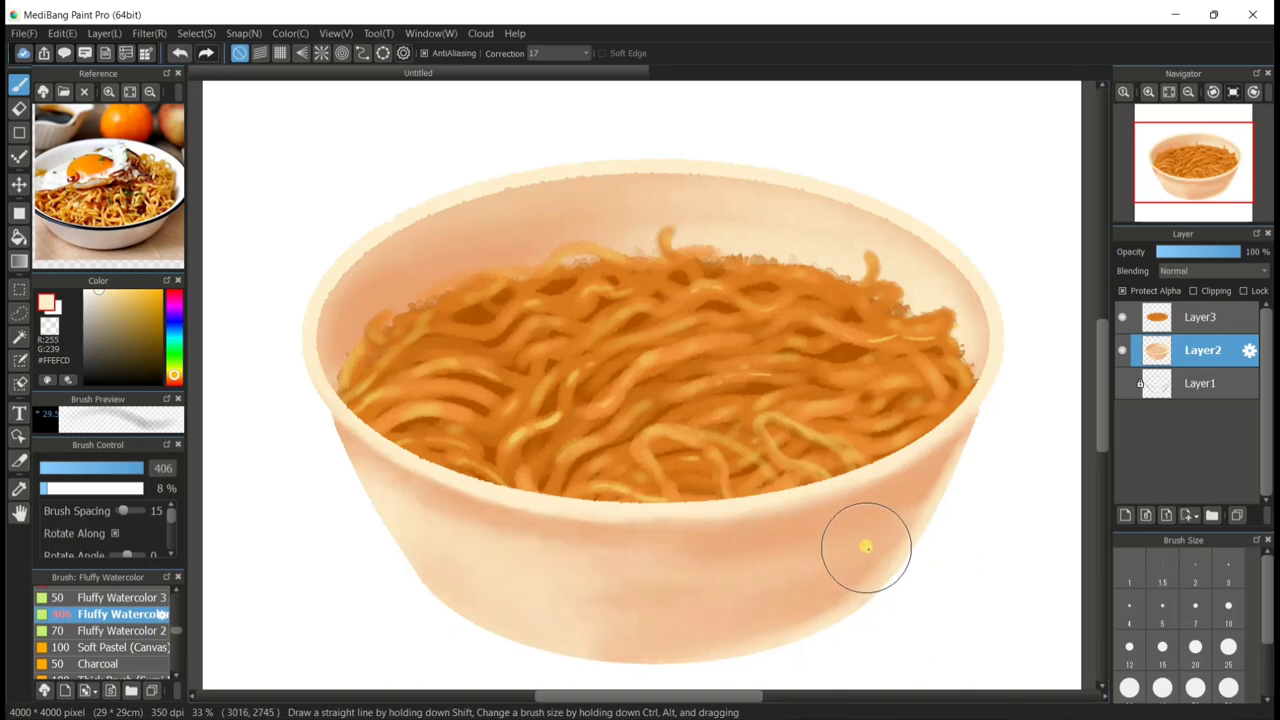
Deepen the shading on the centre and right of the outer wall with sampled peach tones and a stronger orange.
{"action": "left_click", "coordinate": [848, 632], "text": "alt"}
{"action": "mouse_move", "coordinate": [848, 632]}
{"action": "left_mouse_down"}
{"action": "mouse_move", "coordinate": [705, 658]}
{"action": "mouse_move", "coordinate": [890, 564]}
{"action": "mouse_move", "coordinate": [770, 573]}
{"action": "mouse_move", "coordinate": [815, 562]}
{"action": "left_mouse_up"}
{"action": "left_click", "coordinate": [861, 515], "text": "alt"}
{"action": "left_click", "coordinate": [133, 300]}
{"action": "left_click_drag", "start_coordinate": [663, 594], "coordinate": [586, 596]}
Choose blue #58B5D4 and brush cool reflected shading along the outer wall's lower right edge.
{"action": "left_click", "coordinate": [175, 336]}
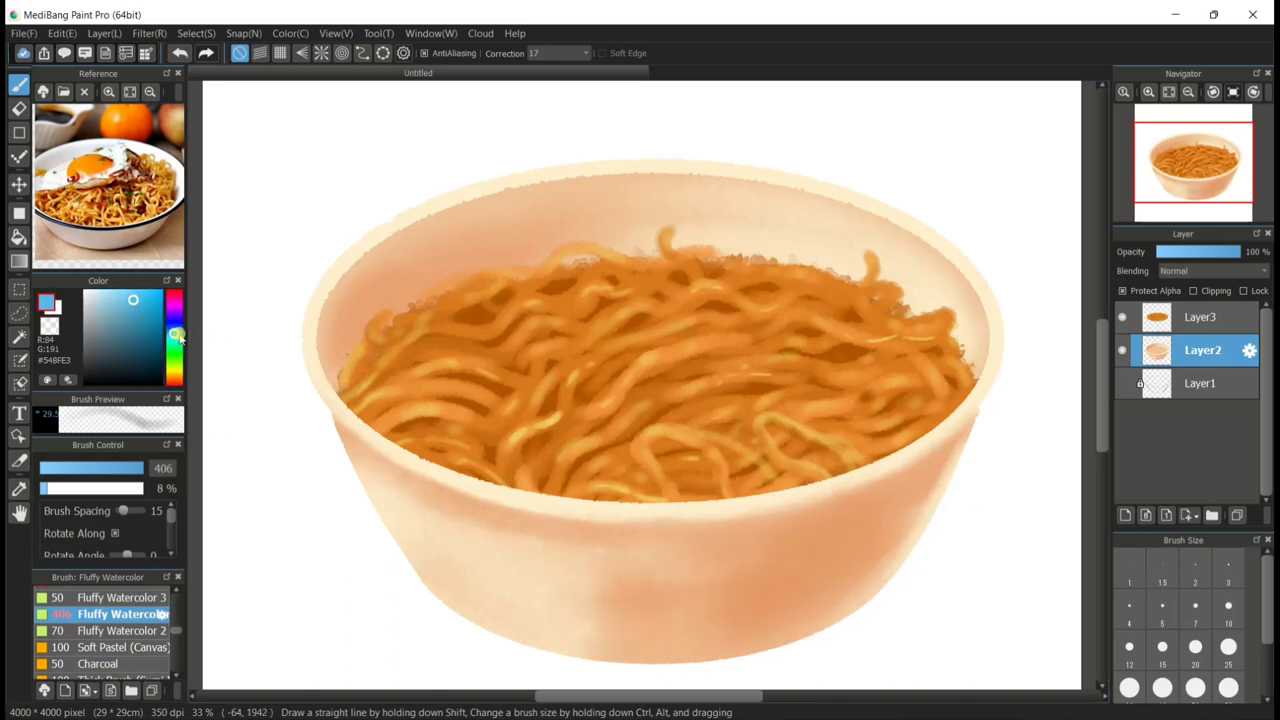
{"action": "left_click", "coordinate": [130, 307]}
{"action": "mouse_move", "coordinate": [815, 586]}
{"action": "left_mouse_down"}
{"action": "mouse_move", "coordinate": [838, 543]}
{"action": "mouse_move", "coordinate": [802, 546]}
{"action": "left_mouse_up"}
{"action": "left_click", "coordinate": [142, 469]}
{"action": "left_click_drag", "start_coordinate": [686, 631], "coordinate": [920, 510]}
{"action": "mouse_move", "coordinate": [837, 586]}
{"action": "left_mouse_down"}
{"action": "mouse_move", "coordinate": [783, 611]}
{"action": "mouse_move", "coordinate": [584, 638]}
{"action": "mouse_move", "coordinate": [704, 622]}
{"action": "left_mouse_up"}
Extend the blue shading across the outer wall's lower right side at 5% opacity and about size 150.
{"action": "left_click", "coordinate": [44, 490]}
{"action": "left_click", "coordinate": [143, 470]}
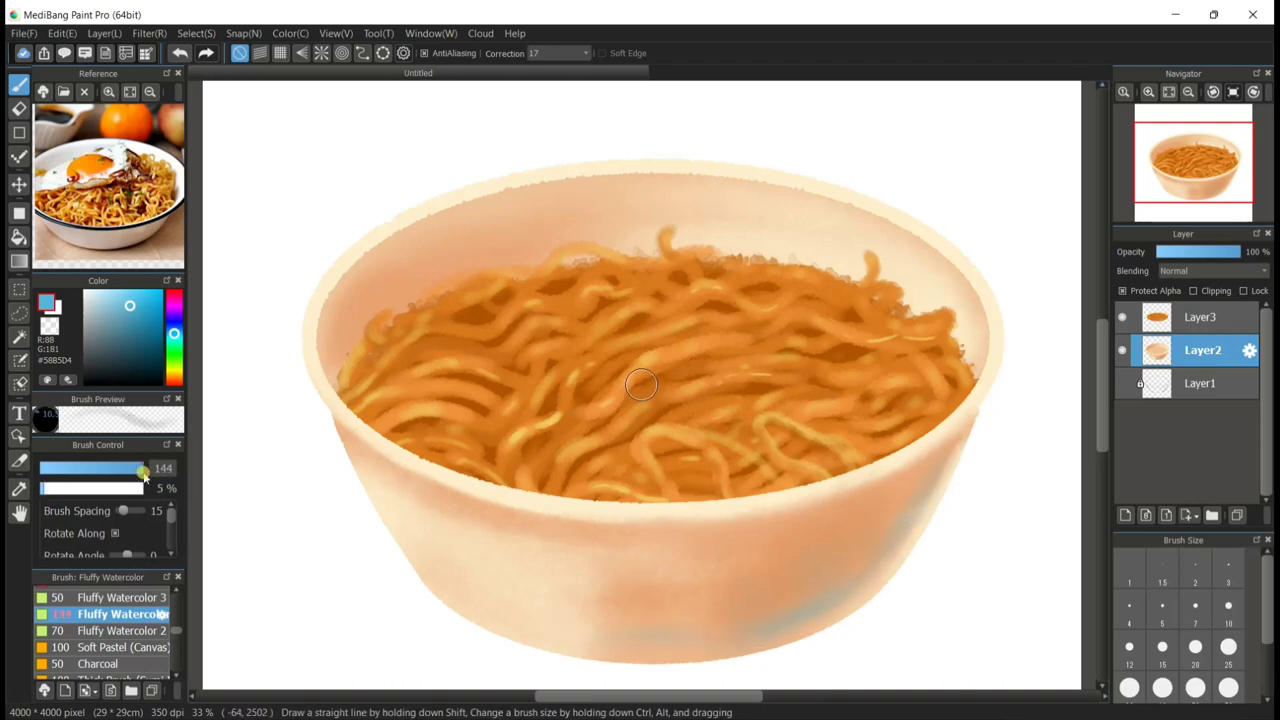
{"action": "mouse_move", "coordinate": [610, 643]}
{"action": "left_mouse_down"}
{"action": "mouse_move", "coordinate": [857, 564]}
{"action": "mouse_move", "coordinate": [893, 482]}
{"action": "left_mouse_up"}
{"action": "left_click_drag", "start_coordinate": [729, 535], "coordinate": [694, 603]}
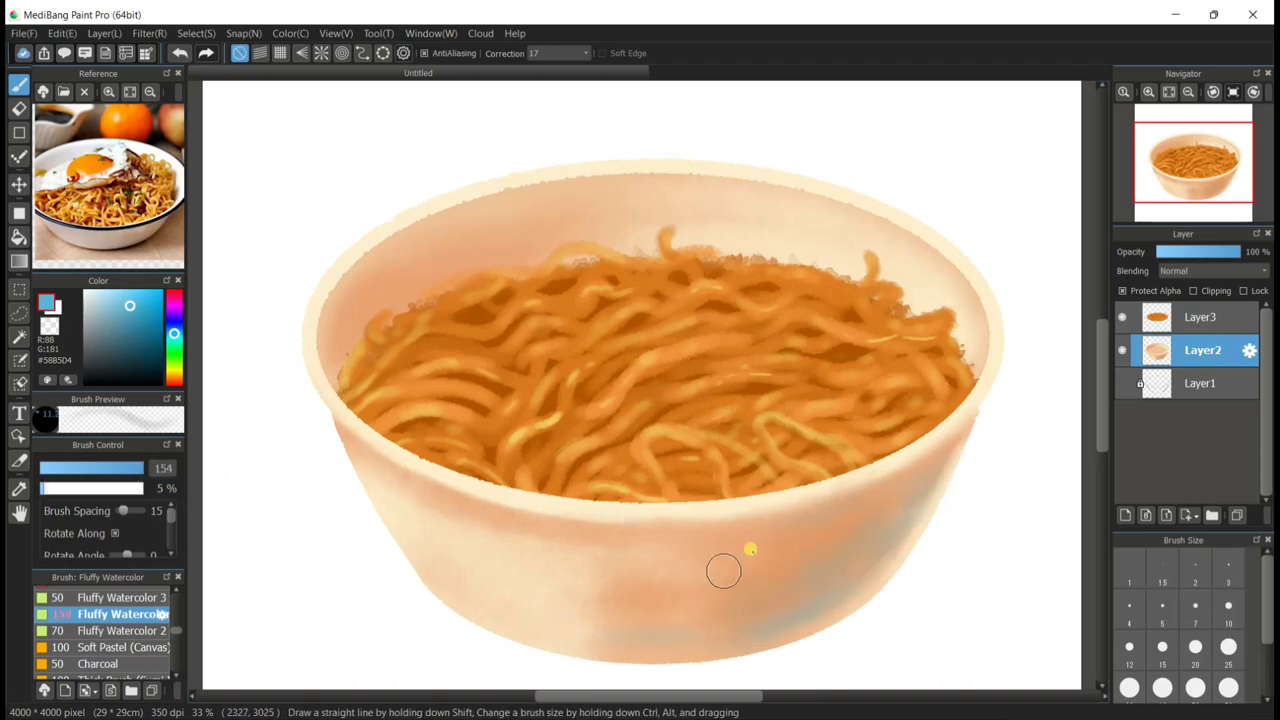
Paint a thin blue shadow line beneath the front rim at size 63, and blend its right part with sampled #DC9F72.
{"action": "left_click", "coordinate": [121, 470]}
{"action": "mouse_move", "coordinate": [497, 507]}
{"action": "left_mouse_down"}
{"action": "mouse_move", "coordinate": [659, 526]}
{"action": "mouse_move", "coordinate": [755, 519]}
{"action": "left_mouse_up"}
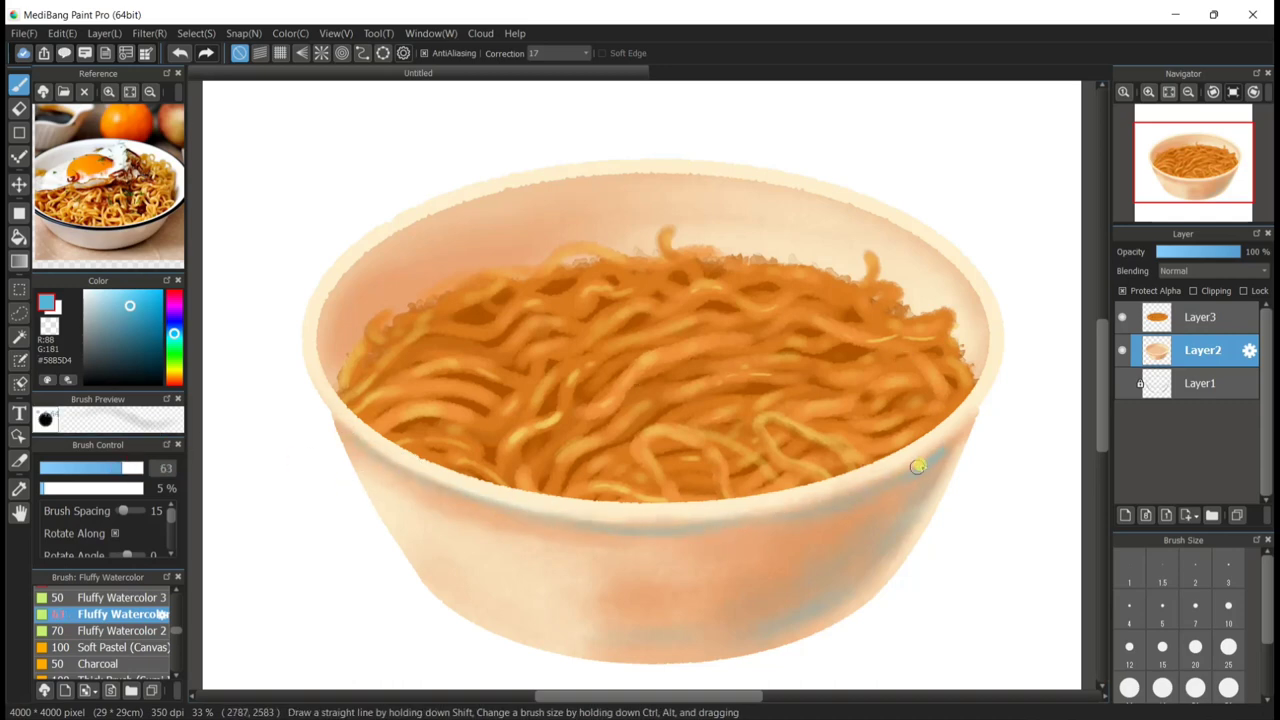
{"action": "left_click", "coordinate": [147, 344]}
{"action": "mouse_move", "coordinate": [940, 448]}
{"action": "left_mouse_down"}
{"action": "mouse_move", "coordinate": [843, 503]}
{"action": "mouse_move", "coordinate": [855, 500]}
{"action": "mouse_move", "coordinate": [754, 520]}
{"action": "mouse_move", "coordinate": [836, 514]}
{"action": "left_mouse_up"}
{"action": "right_click", "coordinate": [788, 524]}
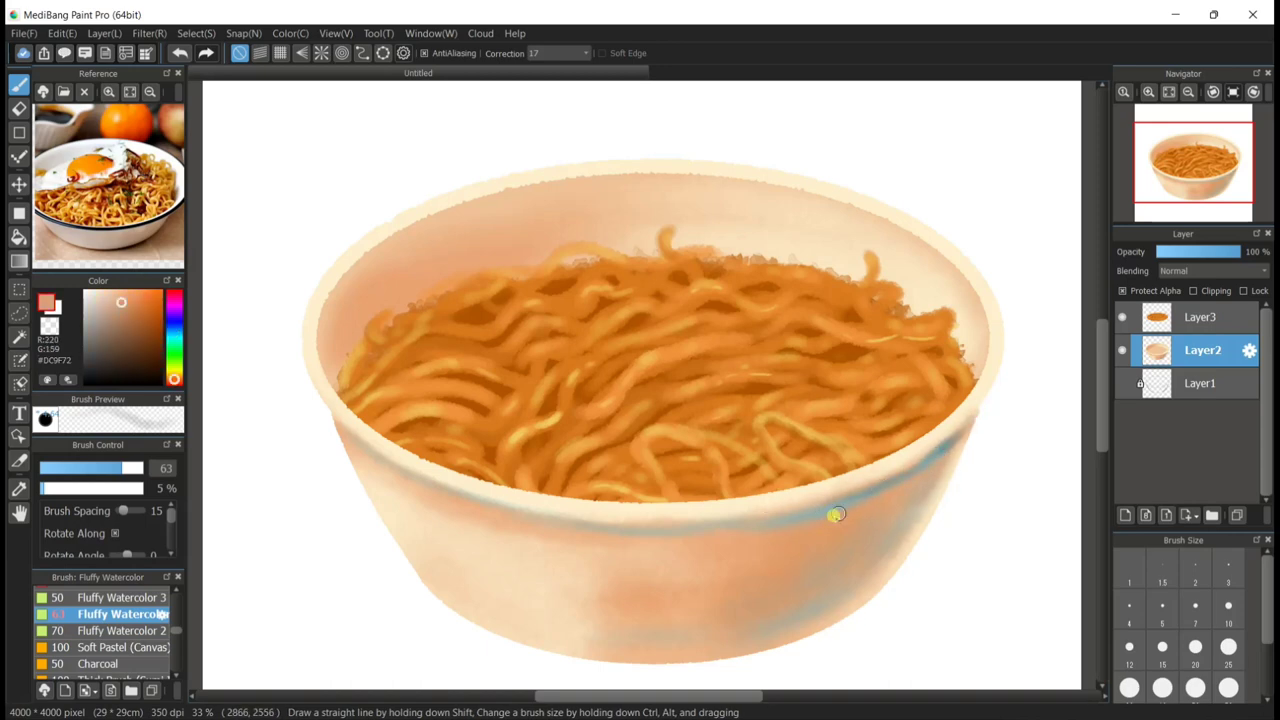
{"action": "left_click", "coordinate": [851, 491], "text": "alt"}
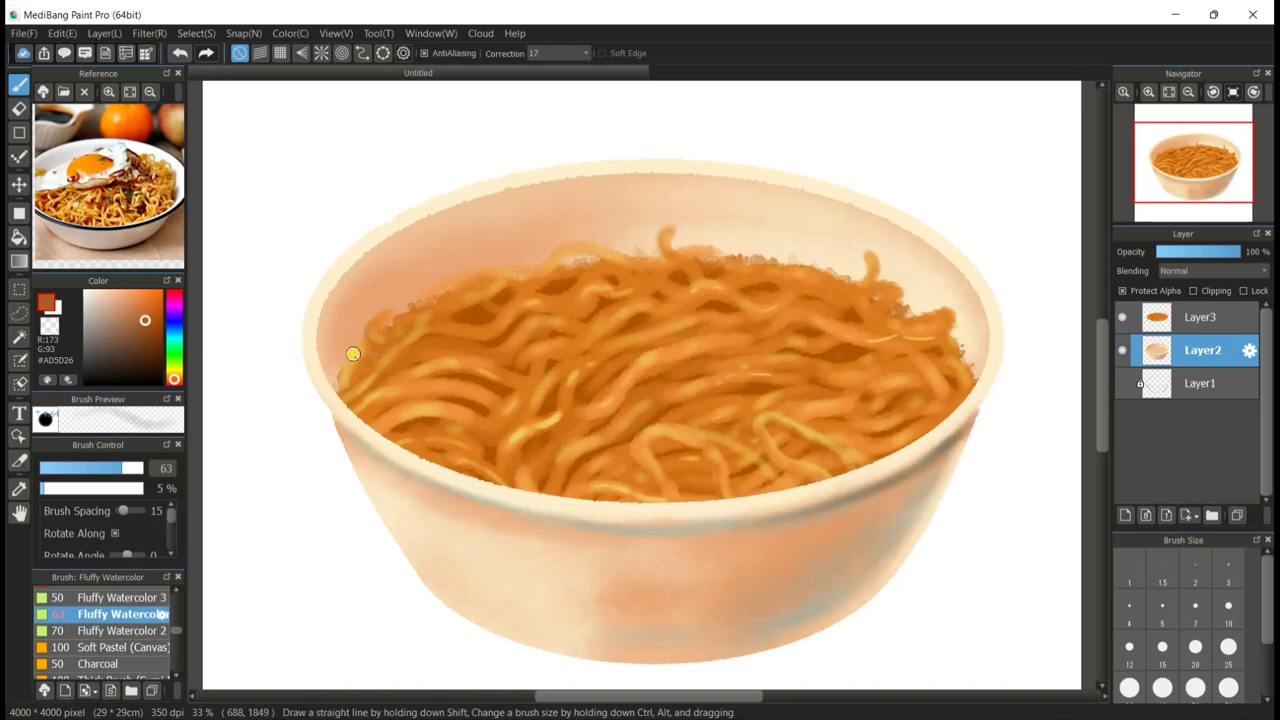
Brush blue #4297C2 shading along the bowl interior's left edge at size 127, undoing the first stroke and repainting it.
{"action": "right_click", "coordinate": [361, 437]}
{"action": "left_click", "coordinate": [174, 332]}
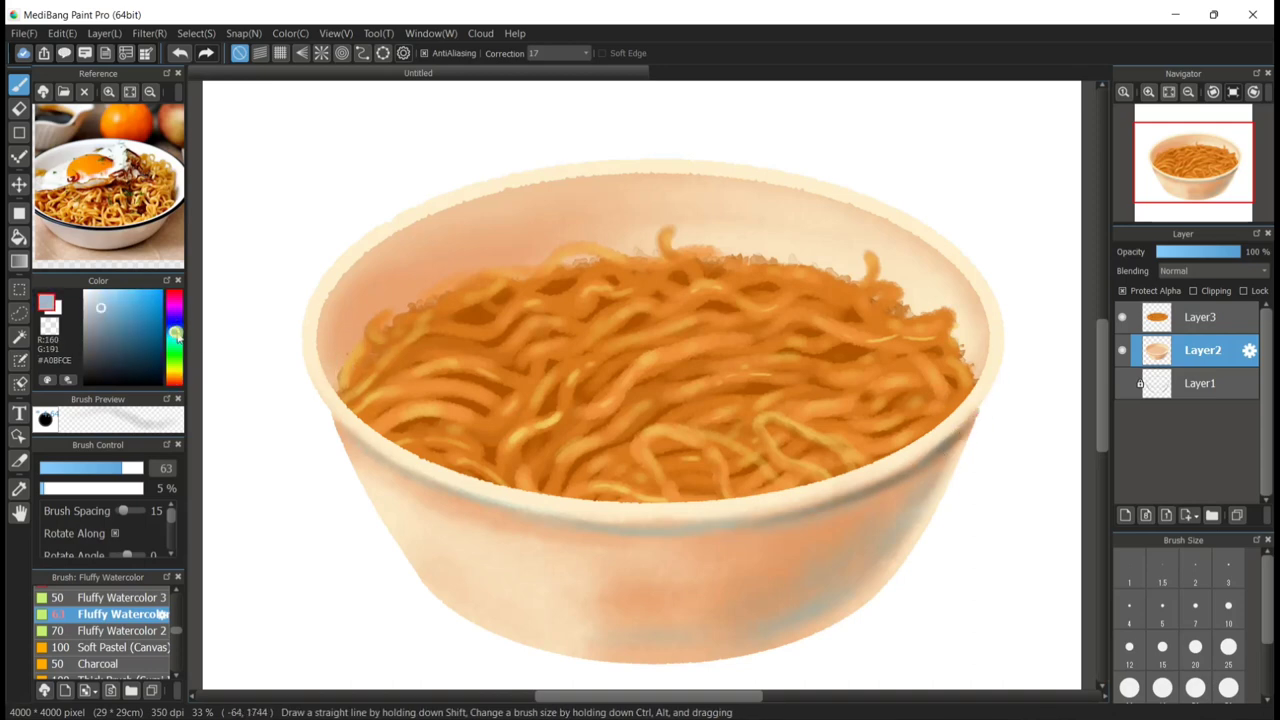
{"action": "left_click_drag", "start_coordinate": [113, 305], "coordinate": [136, 312]}
{"action": "key", "text": "bracketright"}
{"action": "mouse_move", "coordinate": [335, 378]}
{"action": "left_mouse_down"}
{"action": "mouse_move", "coordinate": [363, 273]}
{"action": "mouse_move", "coordinate": [351, 329]}
{"action": "mouse_move", "coordinate": [347, 279]}
{"action": "mouse_move", "coordinate": [428, 222]}
{"action": "left_mouse_up"}
{"action": "left_click", "coordinate": [178, 54]}
{"action": "left_click_drag", "start_coordinate": [362, 270], "coordinate": [470, 213]}
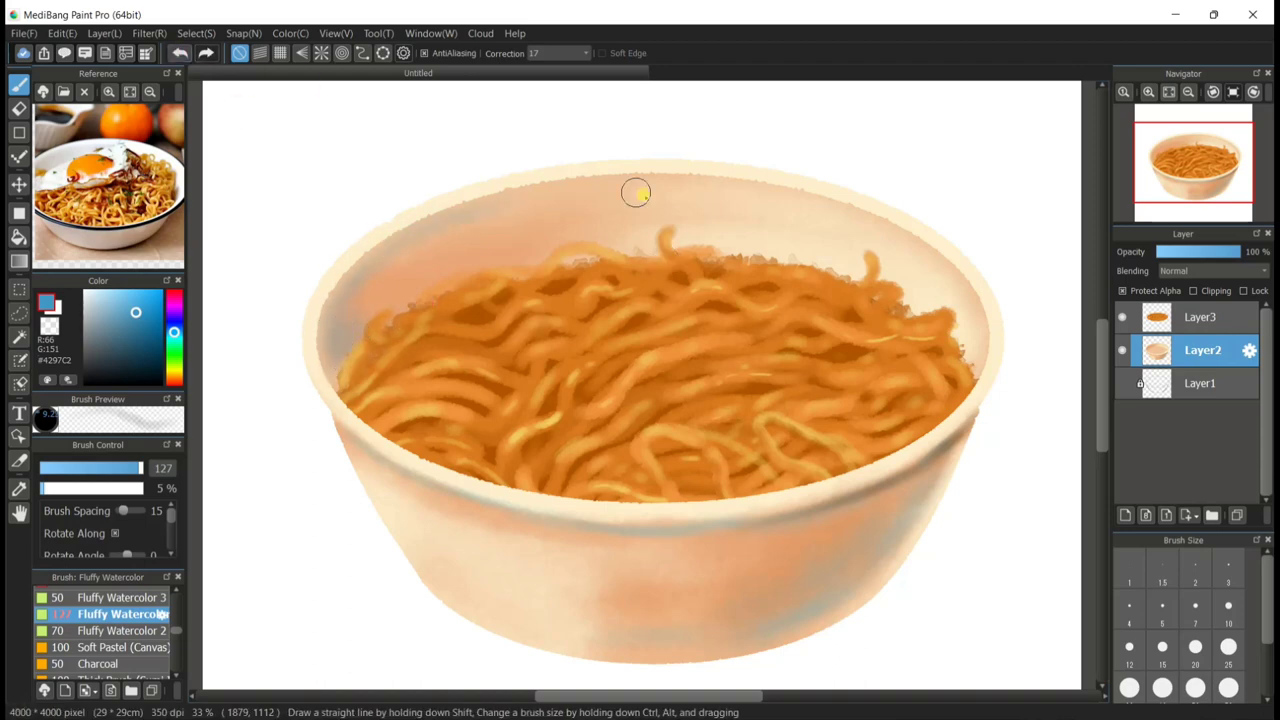
Brush pale blue #C0EAFF over the bowl interior's right side, and onto the lower outer wall with an enlarged brush.
{"action": "left_click", "coordinate": [103, 291]}
{"action": "mouse_move", "coordinate": [962, 340]}
{"action": "left_mouse_down"}
{"action": "mouse_move", "coordinate": [890, 290]}
{"action": "mouse_move", "coordinate": [928, 308]}
{"action": "left_mouse_up"}
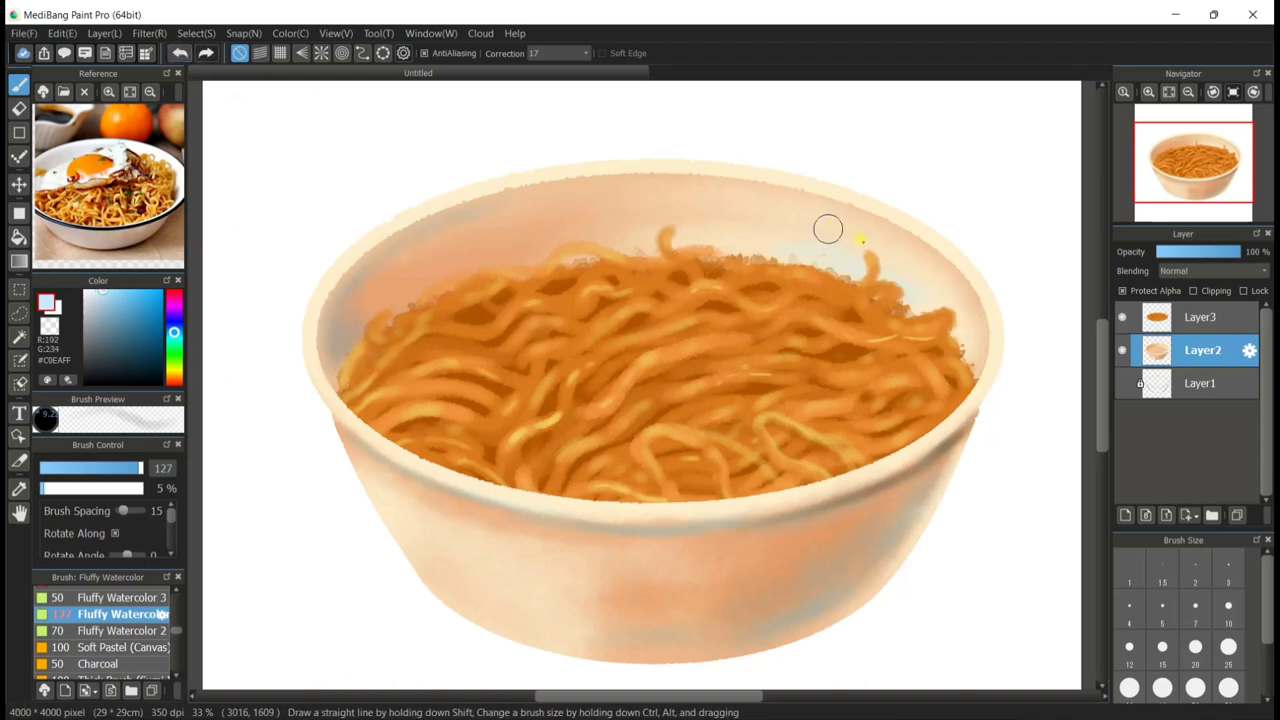
{"action": "left_click_drag", "start_coordinate": [658, 259], "coordinate": [956, 351]}
{"action": "left_click_drag", "start_coordinate": [140, 468], "coordinate": [174, 477]}
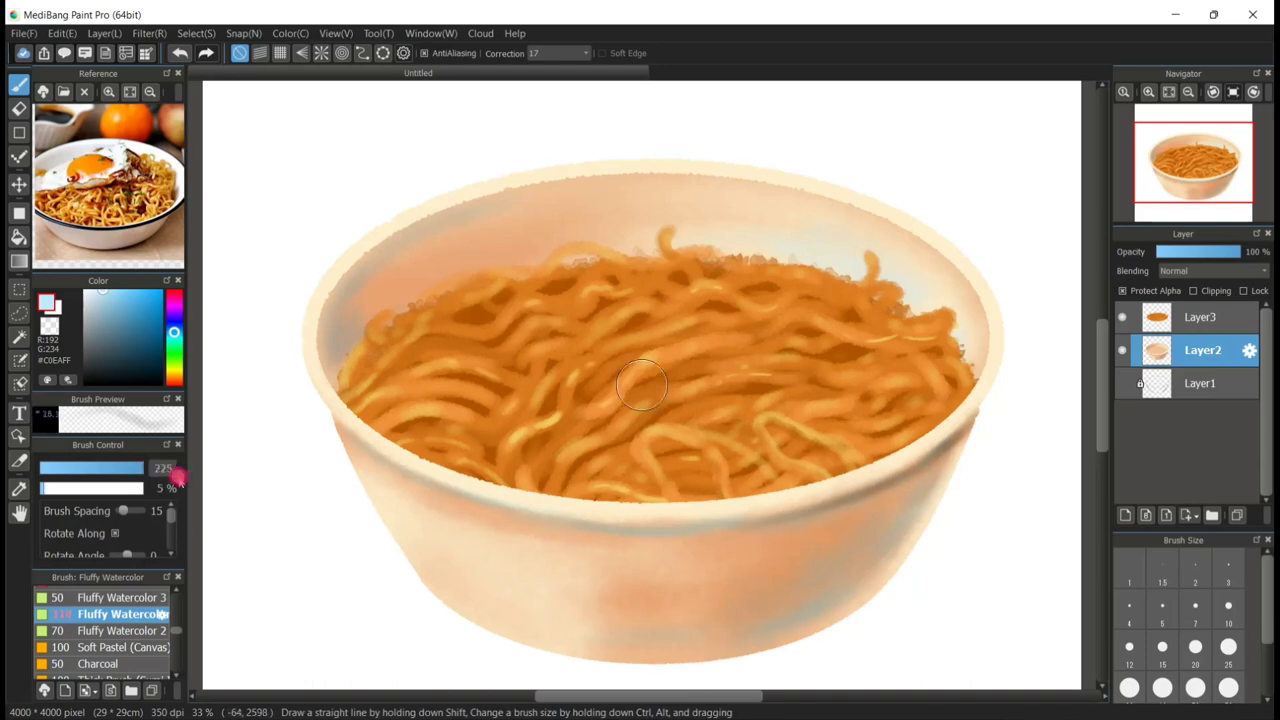
{"action": "mouse_move", "coordinate": [526, 656]}
{"action": "left_mouse_down"}
{"action": "mouse_move", "coordinate": [478, 615]}
{"action": "mouse_move", "coordinate": [514, 614]}
{"action": "mouse_move", "coordinate": [478, 624]}
{"action": "mouse_move", "coordinate": [494, 563]}
{"action": "mouse_move", "coordinate": [584, 626]}
{"action": "left_mouse_up"}
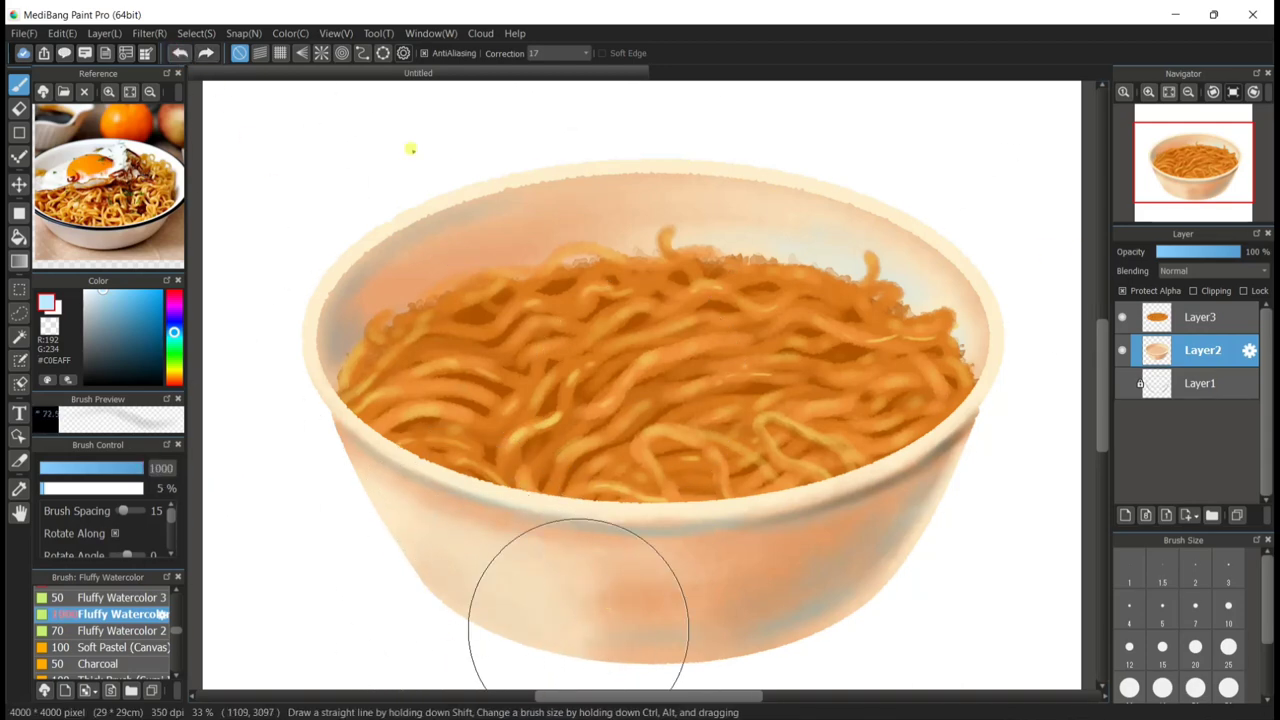
{"action": "left_click", "coordinate": [180, 55]}
{"action": "left_click", "coordinate": [84, 291]}
{"action": "mouse_move", "coordinate": [446, 634]}
{"action": "left_mouse_down"}
{"action": "mouse_move", "coordinate": [434, 557]}
{"action": "mouse_move", "coordinate": [571, 572]}
{"action": "left_mouse_up"}
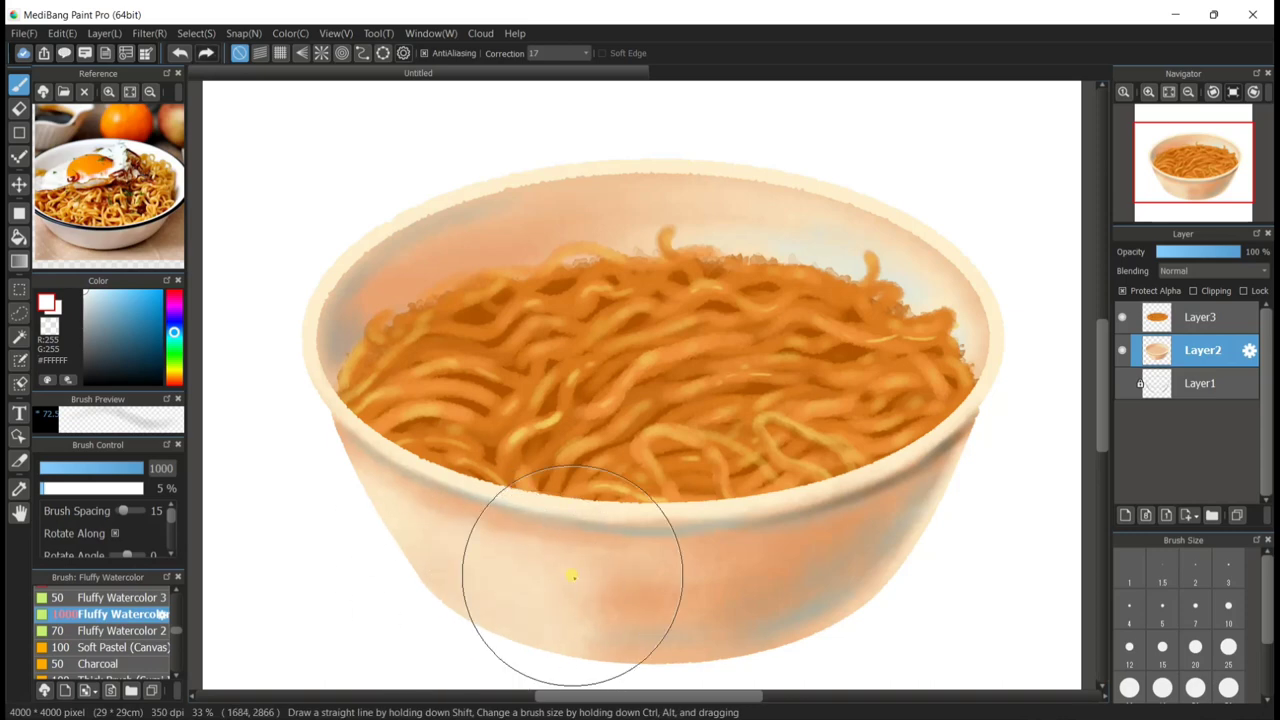
{"action": "left_click", "coordinate": [96, 488]}
{"action": "left_click_drag", "start_coordinate": [493, 628], "coordinate": [443, 557]}
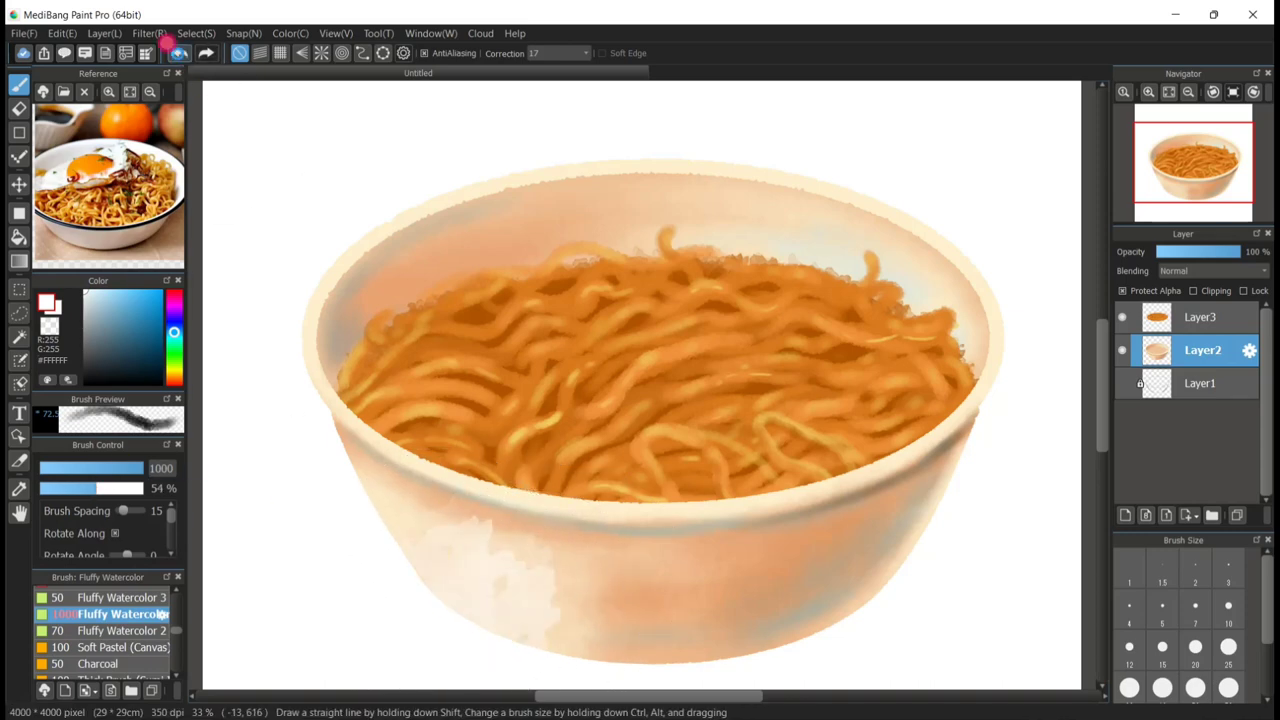
{"action": "left_click", "coordinate": [174, 50]}
{"action": "left_click", "coordinate": [60, 488]}
{"action": "left_click", "coordinate": [138, 468]}
{"action": "left_click_drag", "start_coordinate": [138, 468], "coordinate": [142, 468]}
{"action": "left_click_drag", "start_coordinate": [478, 618], "coordinate": [420, 564]}
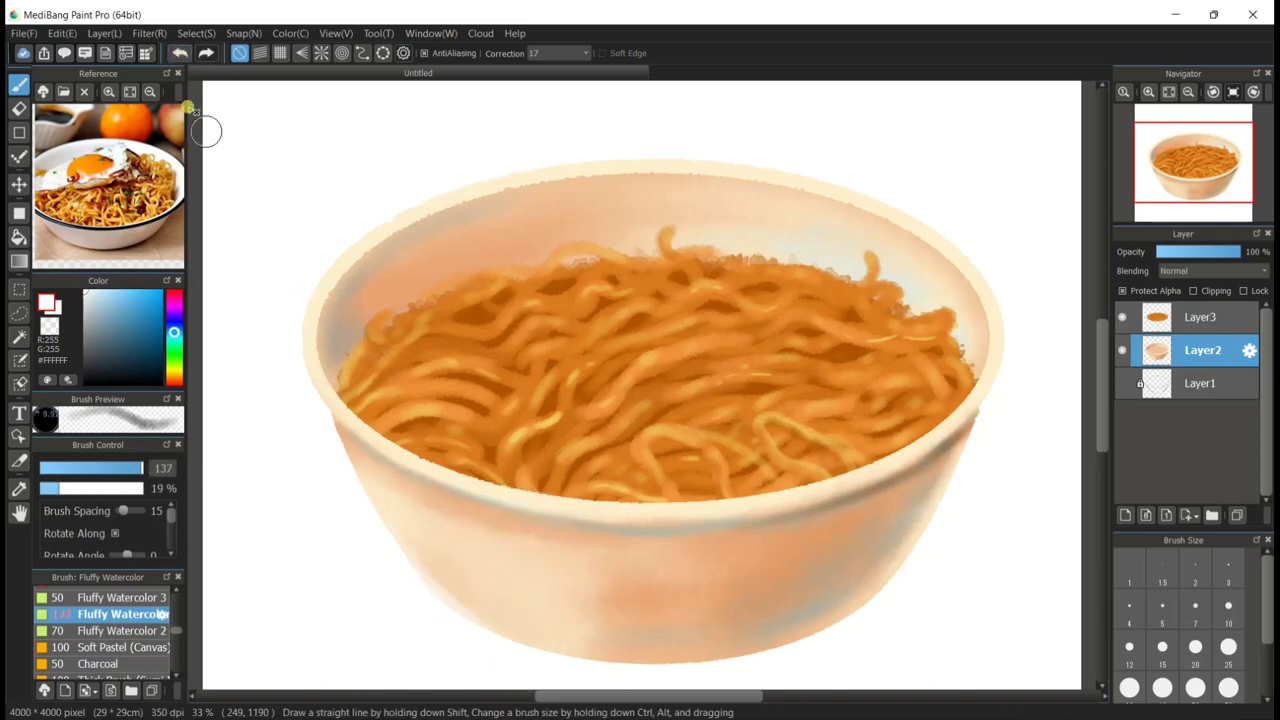
{"action": "left_click", "coordinate": [180, 54]}
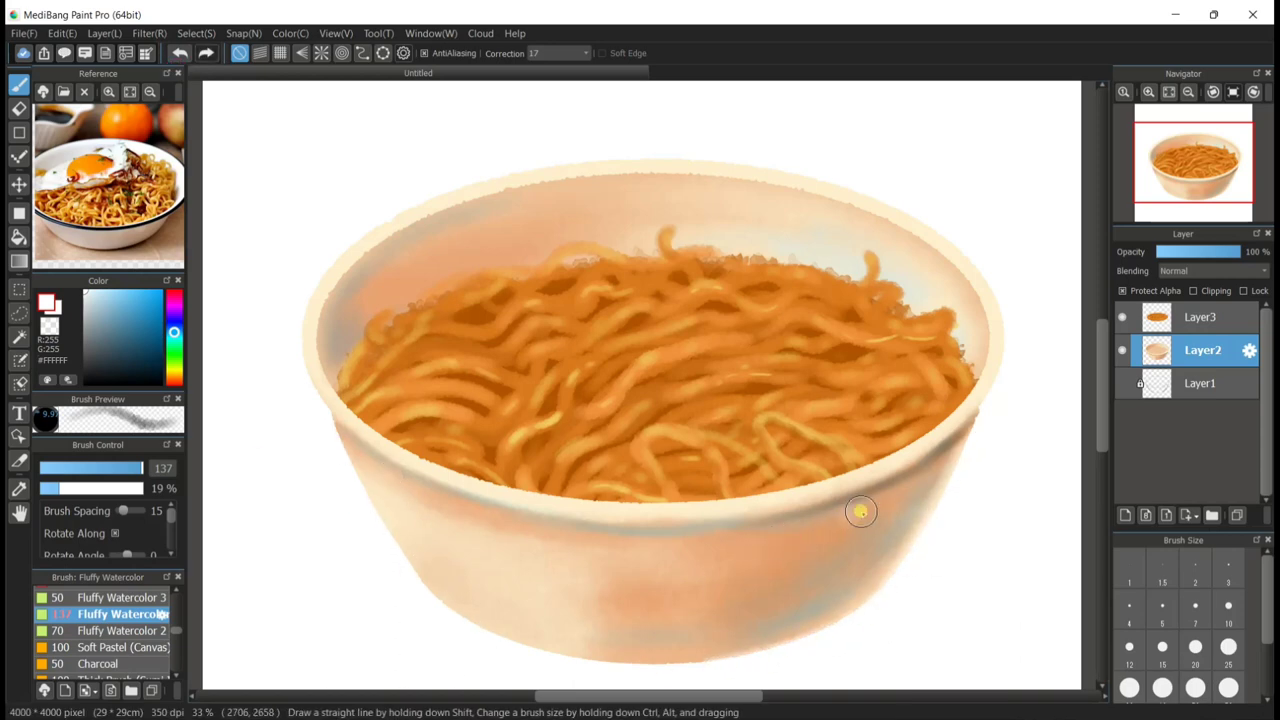
{"action": "left_click_drag", "start_coordinate": [860, 514], "coordinate": [836, 521]}
{"action": "left_click_drag", "start_coordinate": [760, 541], "coordinate": [821, 524]}
{"action": "left_click", "coordinate": [181, 53]}
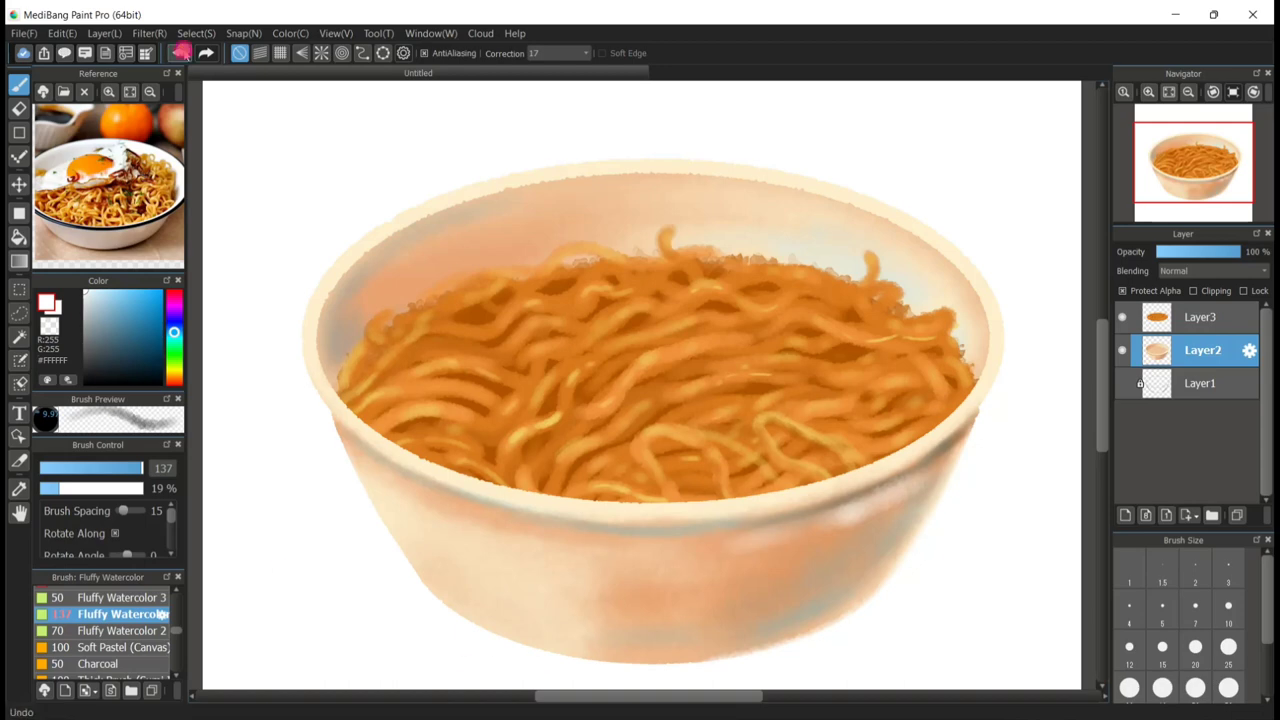
{"action": "left_click", "coordinate": [179, 52]}
Brush pale blue #DDF3FE over the lower middle of the outer wall at 4% opacity and size 137, and sample #D2A27C for blending.
{"action": "left_click", "coordinate": [44, 488]}
{"action": "left_click", "coordinate": [94, 292]}
{"action": "mouse_move", "coordinate": [862, 514]}
{"action": "left_mouse_down"}
{"action": "mouse_move", "coordinate": [843, 526]}
{"action": "mouse_move", "coordinate": [842, 550]}
{"action": "left_mouse_up"}
{"action": "left_click_drag", "start_coordinate": [682, 562], "coordinate": [713, 580]}
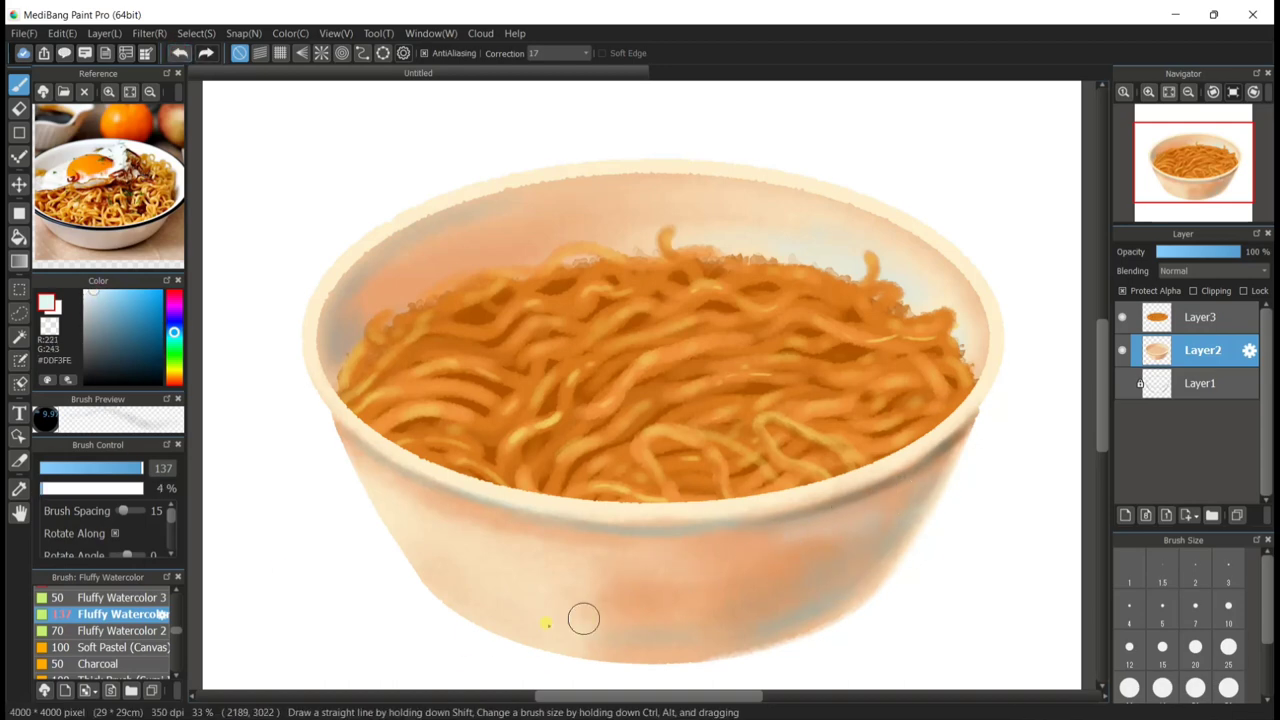
{"action": "mouse_move", "coordinate": [584, 618]}
{"action": "left_mouse_down"}
{"action": "mouse_move", "coordinate": [614, 644]}
{"action": "mouse_move", "coordinate": [562, 637]}
{"action": "mouse_move", "coordinate": [643, 649]}
{"action": "mouse_move", "coordinate": [551, 629]}
{"action": "mouse_move", "coordinate": [631, 645]}
{"action": "mouse_move", "coordinate": [576, 619]}
{"action": "mouse_move", "coordinate": [663, 608]}
{"action": "mouse_move", "coordinate": [657, 582]}
{"action": "mouse_move", "coordinate": [517, 572]}
{"action": "mouse_move", "coordinate": [670, 622]}
{"action": "left_mouse_up"}
{"action": "left_click", "coordinate": [730, 621], "text": "alt"}
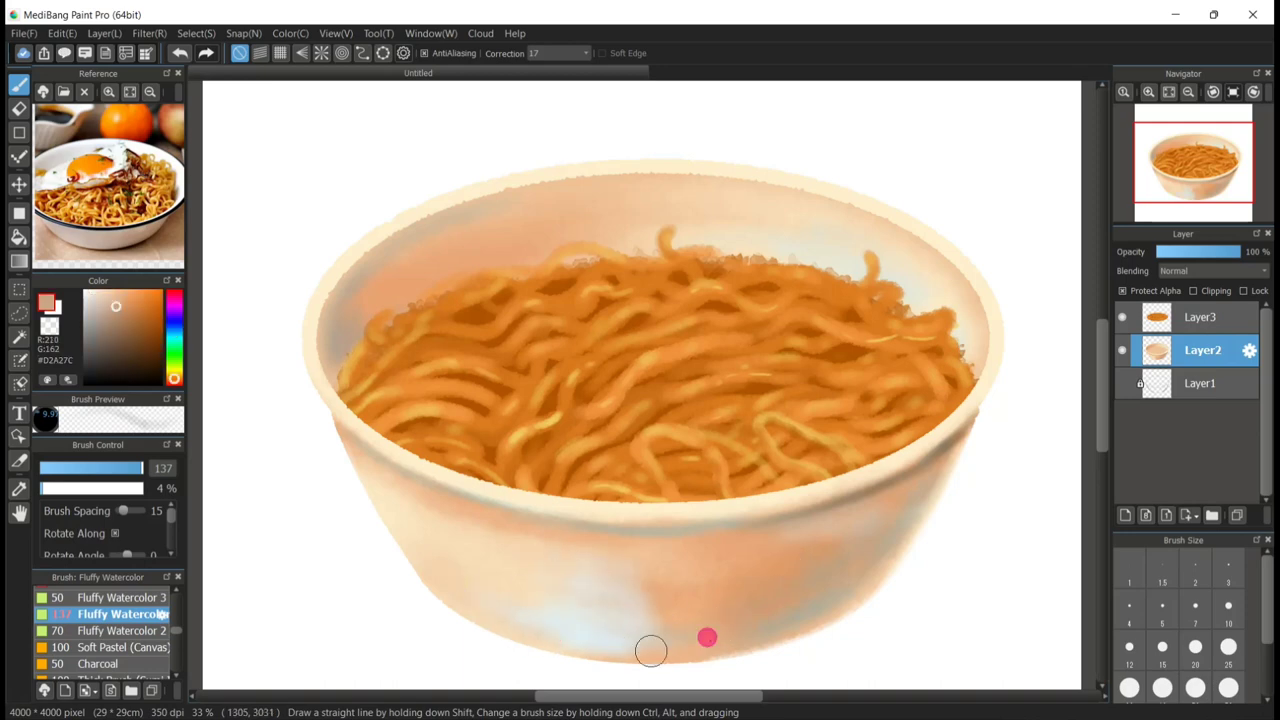
{"action": "key", "text": "x"}
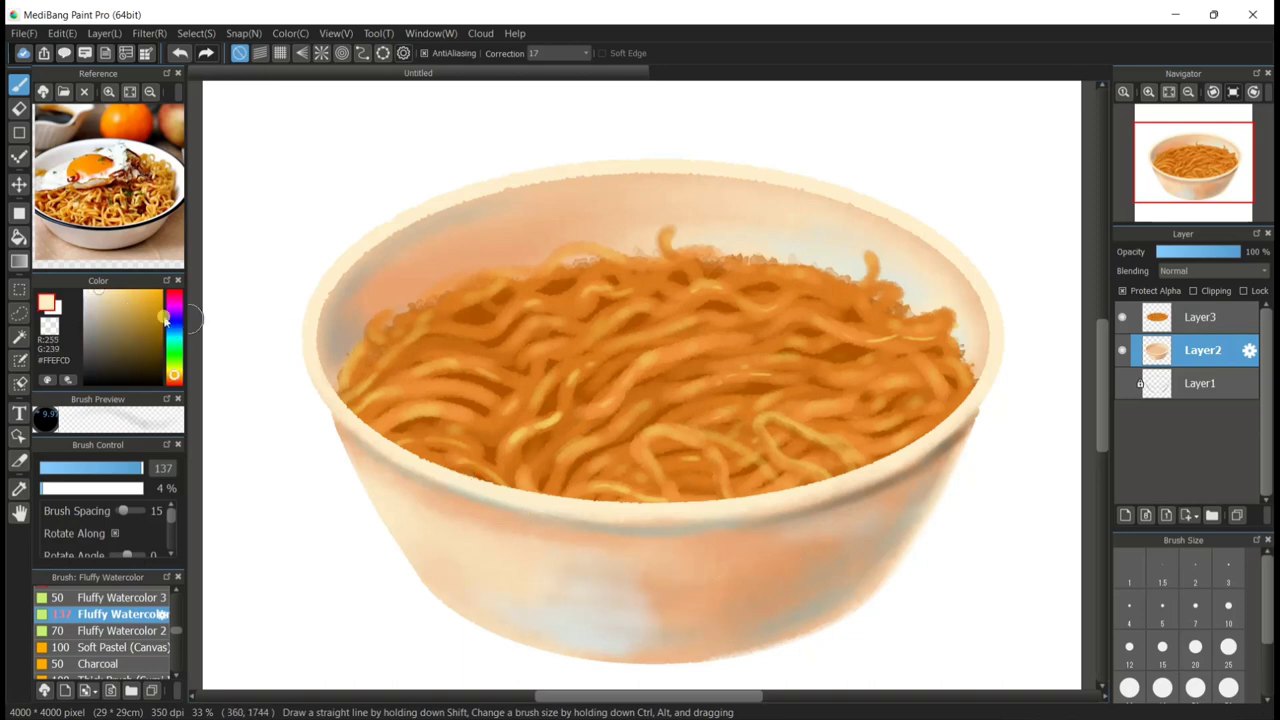
{"action": "left_click_drag", "start_coordinate": [533, 662], "coordinate": [505, 599]}
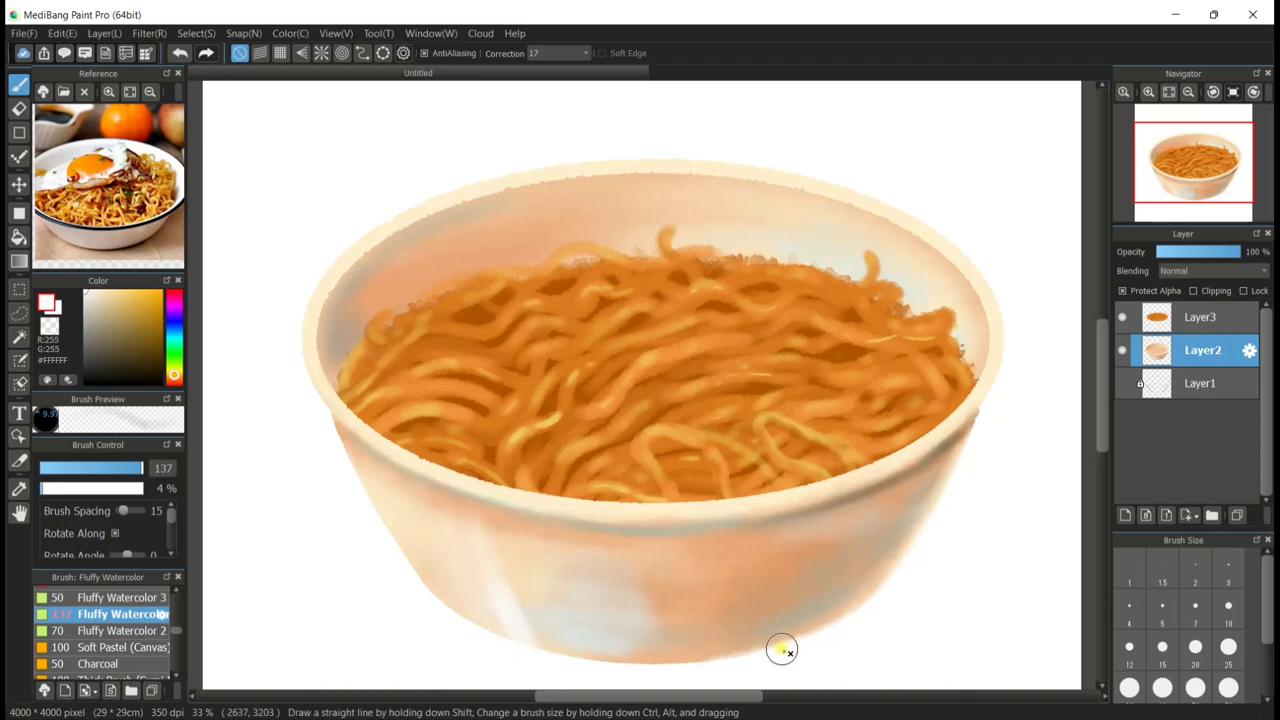
{"action": "left_click", "coordinate": [180, 53]}
{"action": "left_click", "coordinate": [180, 53]}
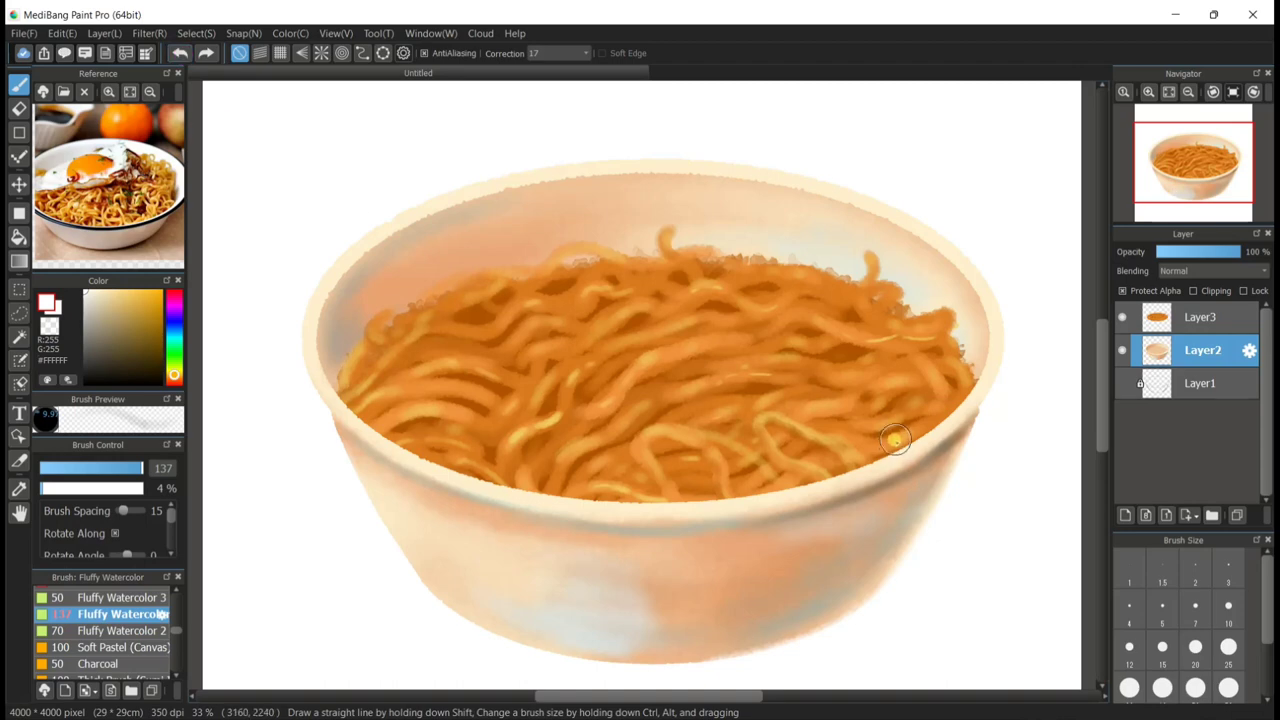
Sample brown #A66C34 from the outer wall and lightly shade the bowl interior's left edge beside the noodles.
{"action": "left_click", "coordinate": [913, 477], "text": "alt"}
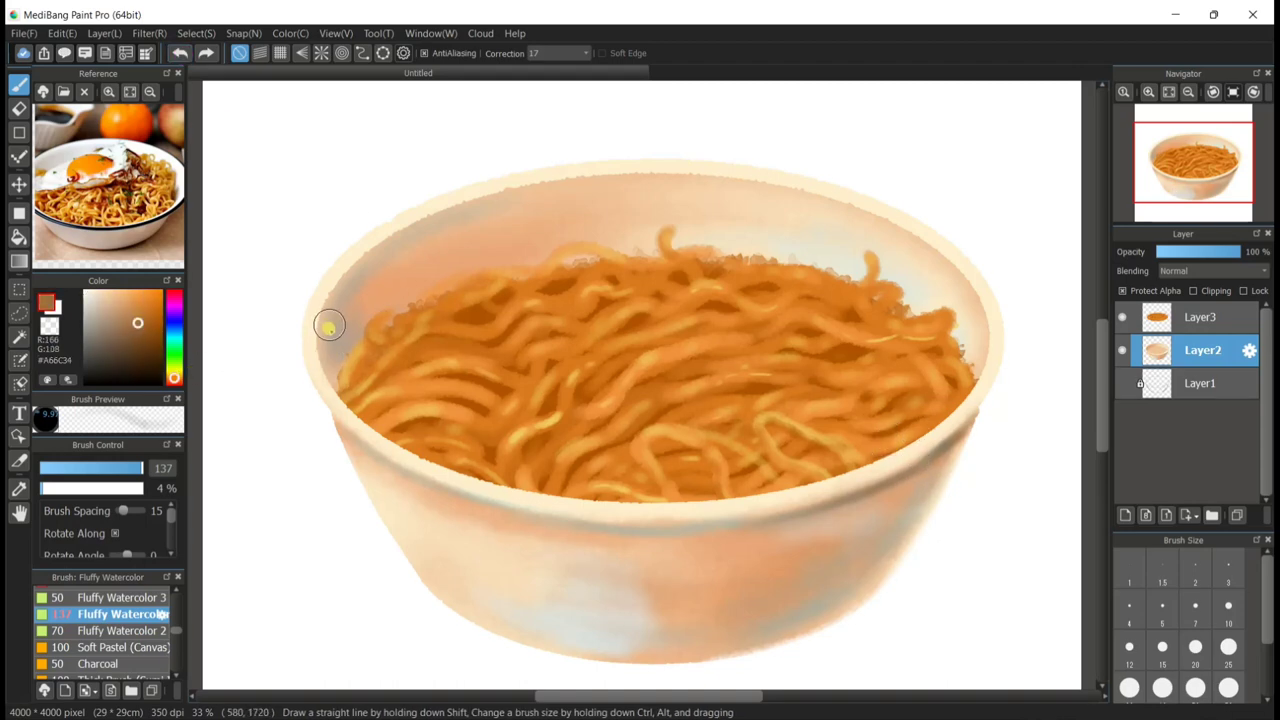
{"action": "left_click_drag", "start_coordinate": [348, 352], "coordinate": [346, 370]}
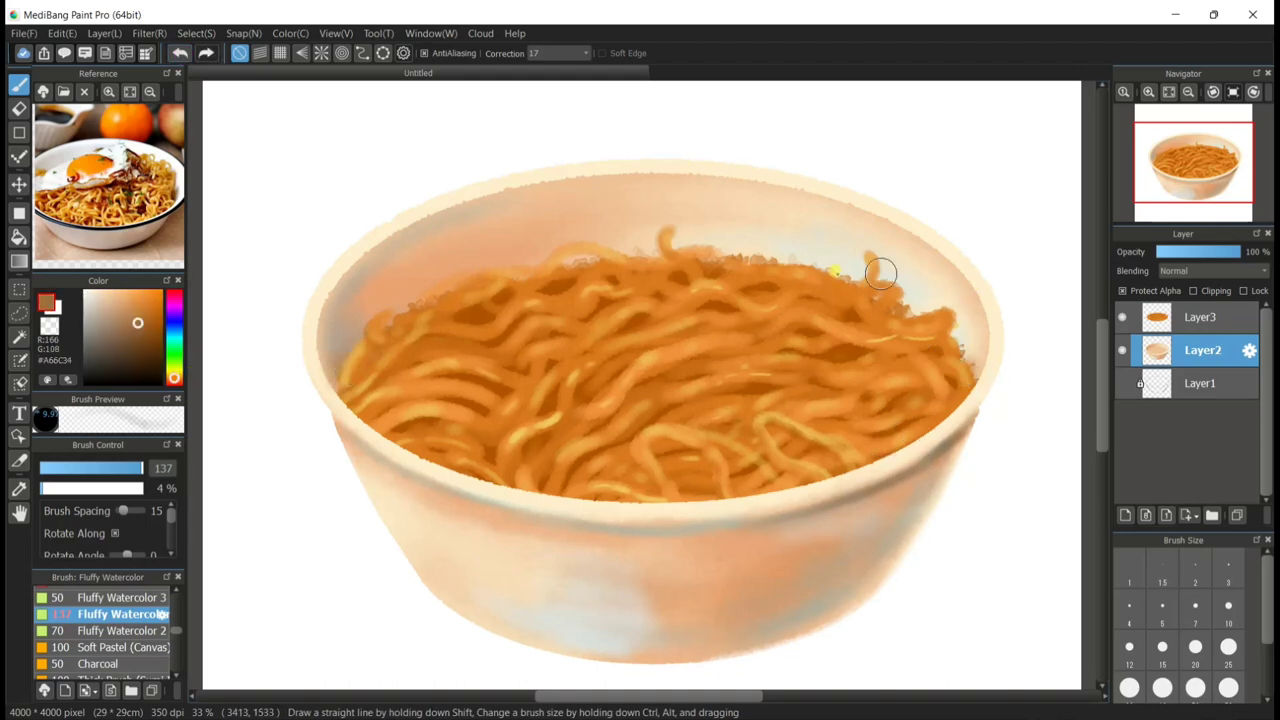
Lighten the bowl's rim with #FFF6EF at 10% opacity, reducing the brush to size 49 and undoing the strokes that spread too wide.
{"action": "left_click", "coordinate": [343, 257], "text": "alt"}
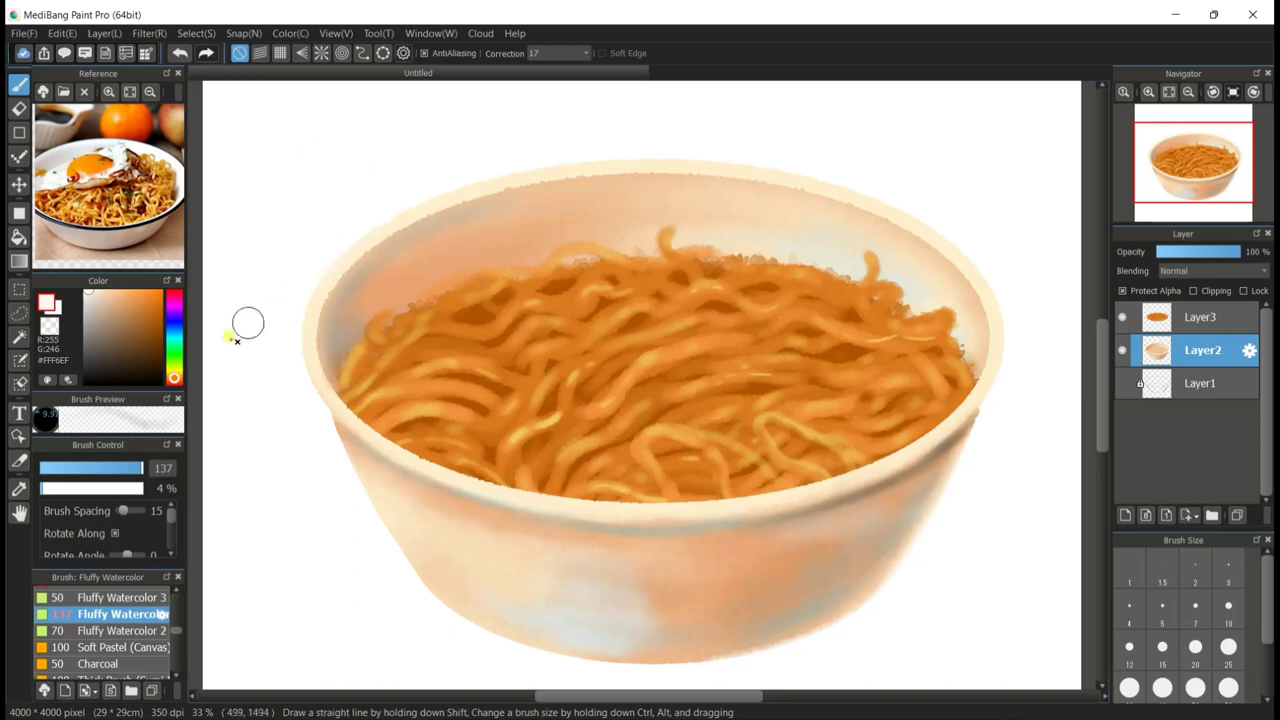
{"action": "left_click", "coordinate": [50, 488]}
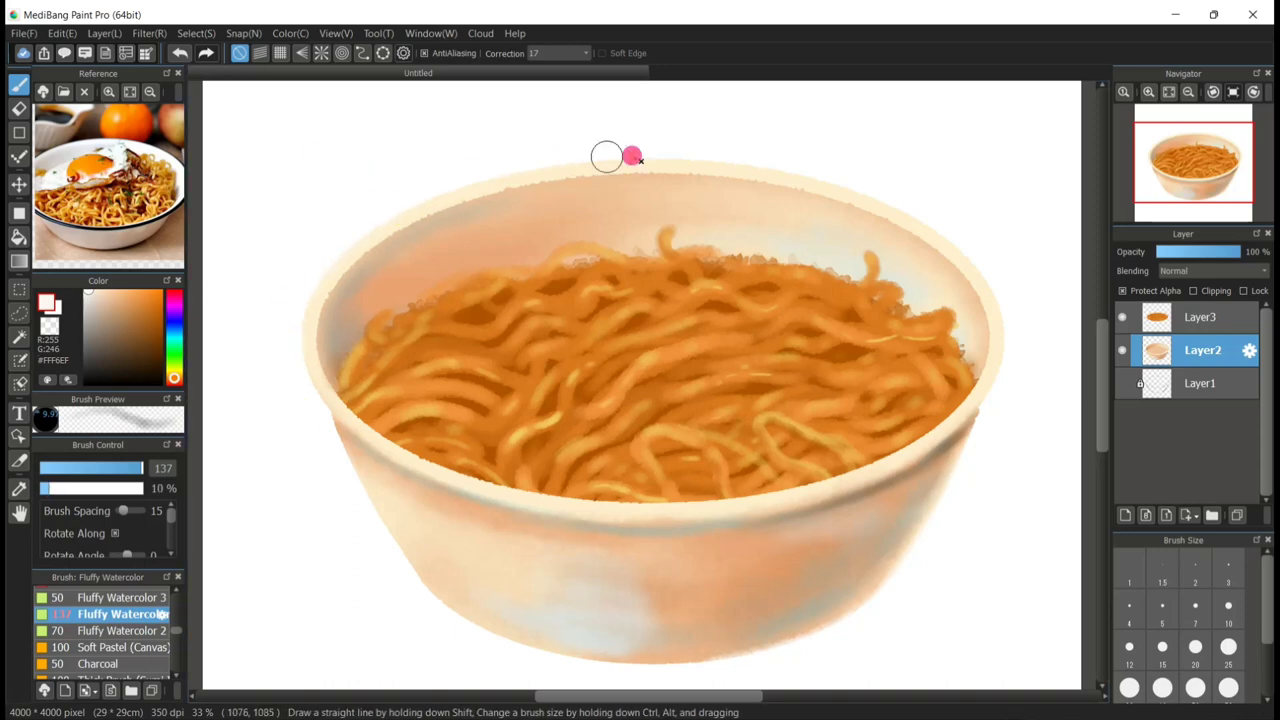
{"action": "left_click", "coordinate": [136, 468]}
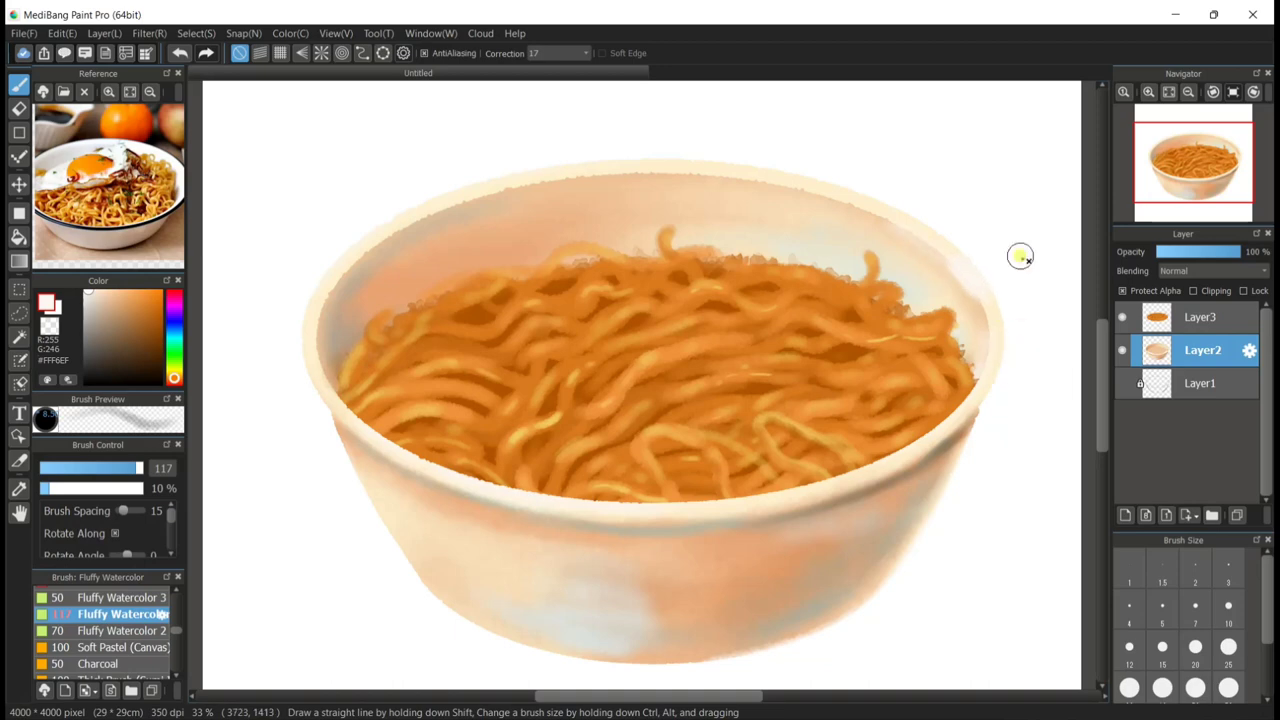
{"action": "left_click", "coordinate": [179, 54]}
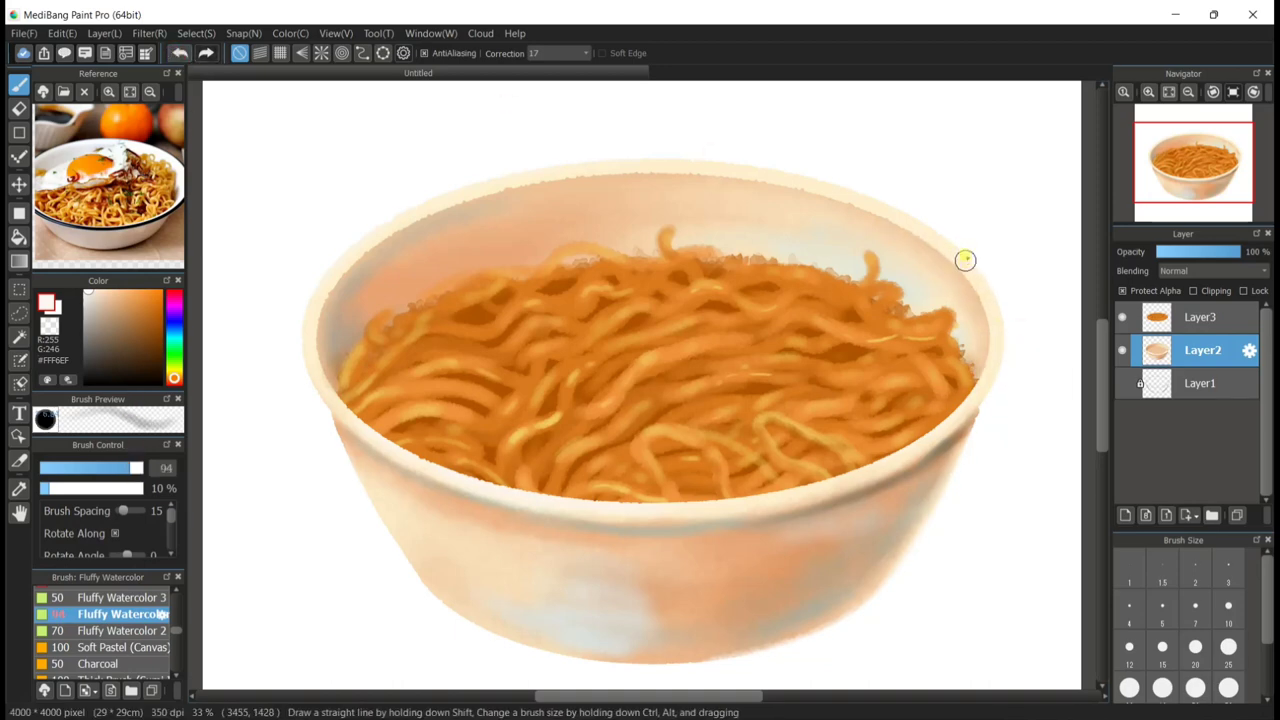
{"action": "left_click_drag", "start_coordinate": [962, 263], "coordinate": [928, 237]}
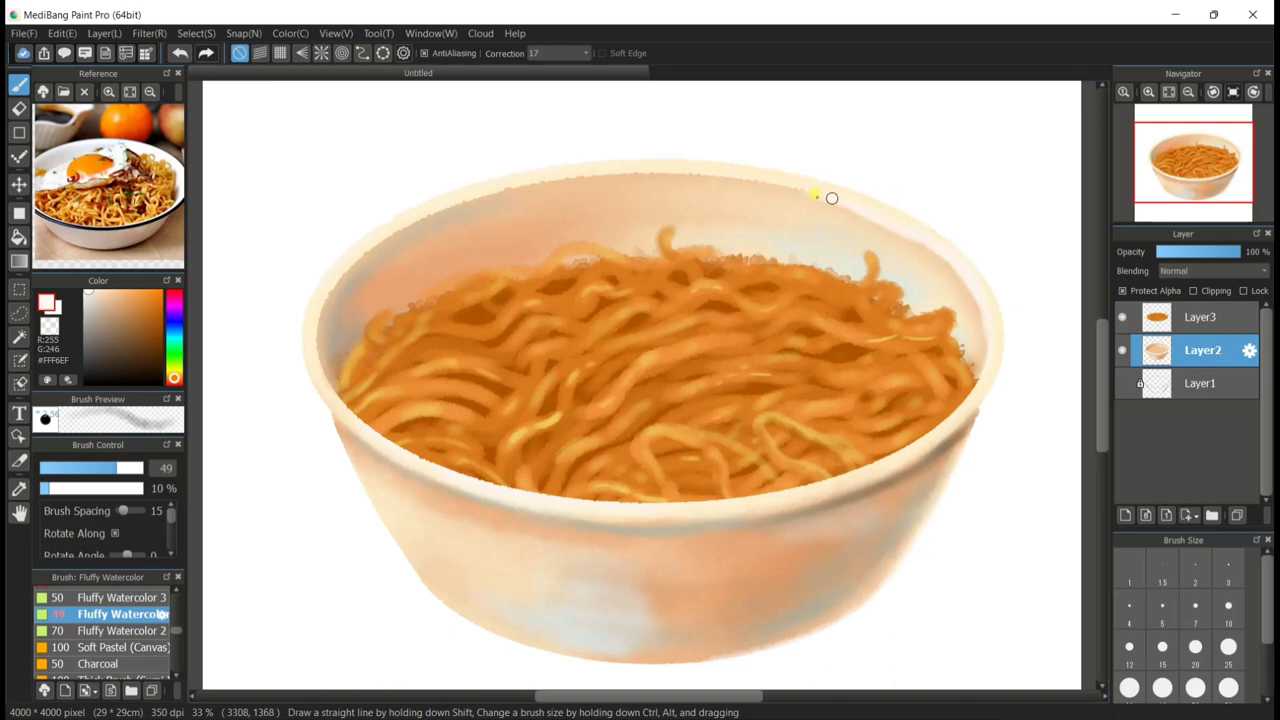
{"action": "left_click", "coordinate": [179, 54]}
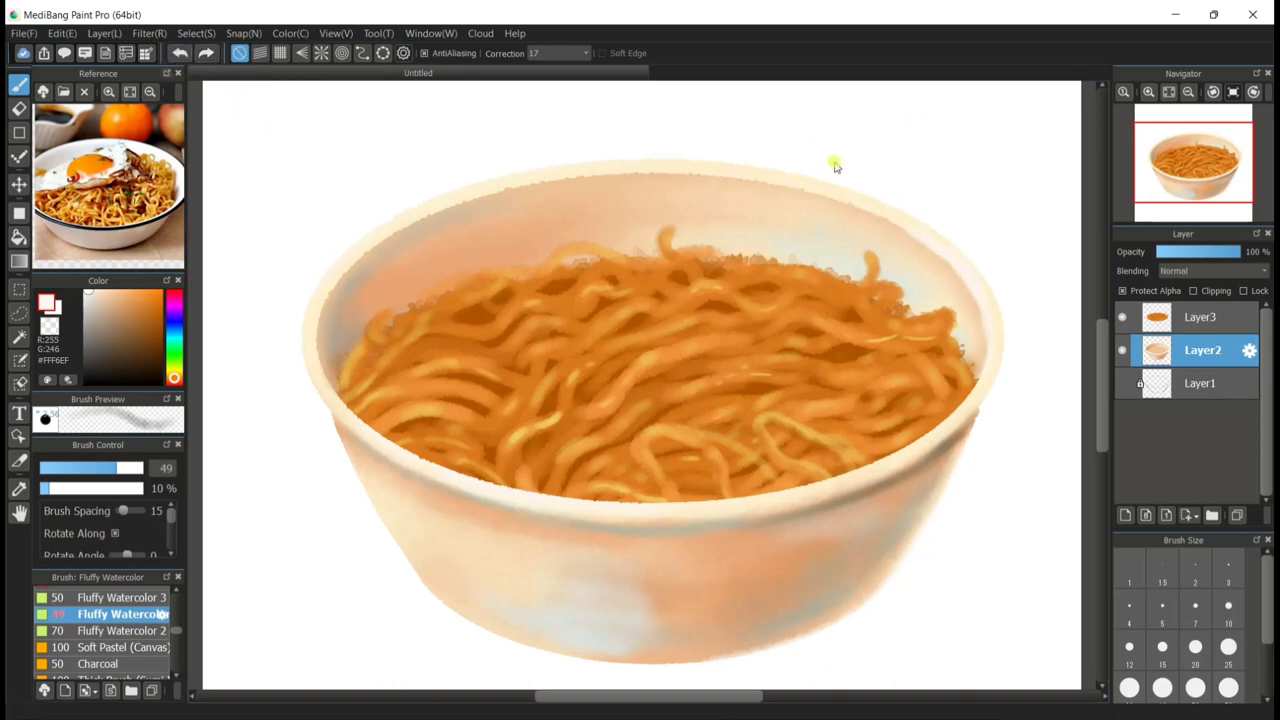
{"action": "left_click_drag", "start_coordinate": [629, 158], "coordinate": [814, 195]}
Paint white #FFFFFF highlights along the back rim and outer wall edges at 62% opacity and size 38, undoing the lower right stroke.
{"action": "left_click_drag", "start_coordinate": [92, 297], "coordinate": [74, 279]}
{"action": "left_click", "coordinate": [105, 489]}
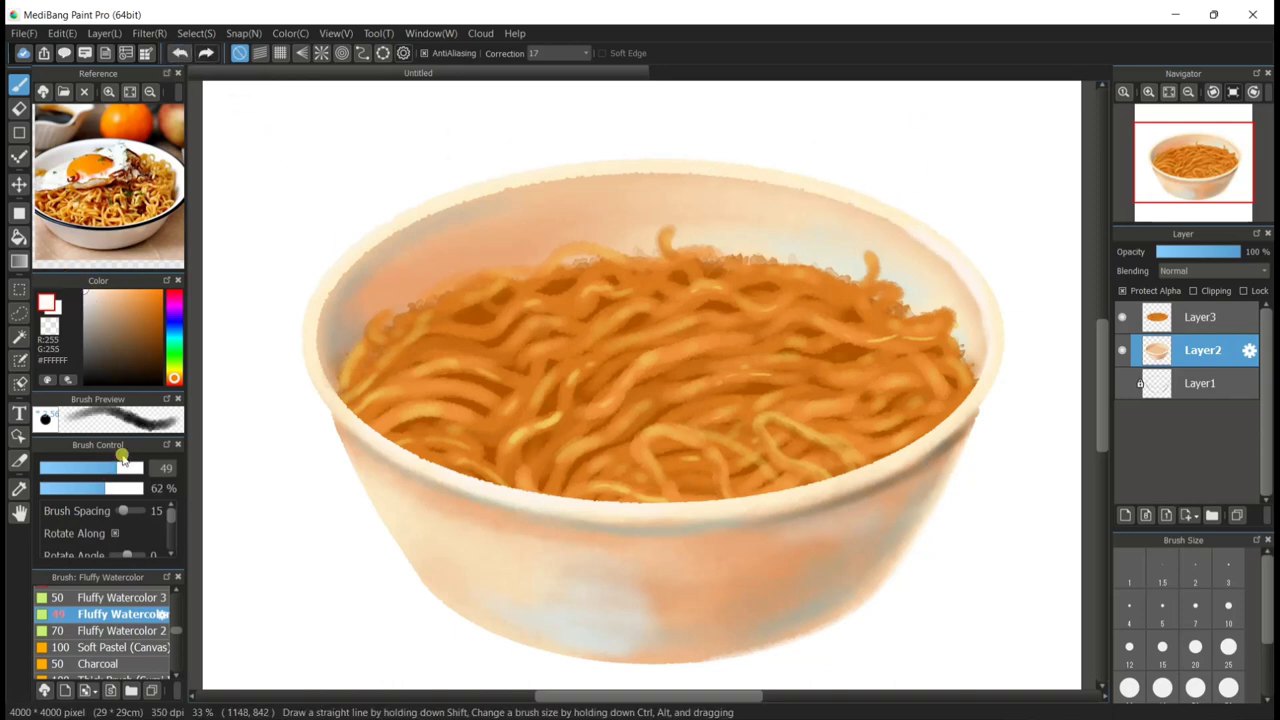
{"action": "left_click", "coordinate": [106, 467]}
{"action": "mouse_move", "coordinate": [680, 163]}
{"action": "left_mouse_down"}
{"action": "mouse_move", "coordinate": [808, 177]}
{"action": "mouse_move", "coordinate": [878, 204]}
{"action": "mouse_move", "coordinate": [789, 184]}
{"action": "left_mouse_up"}
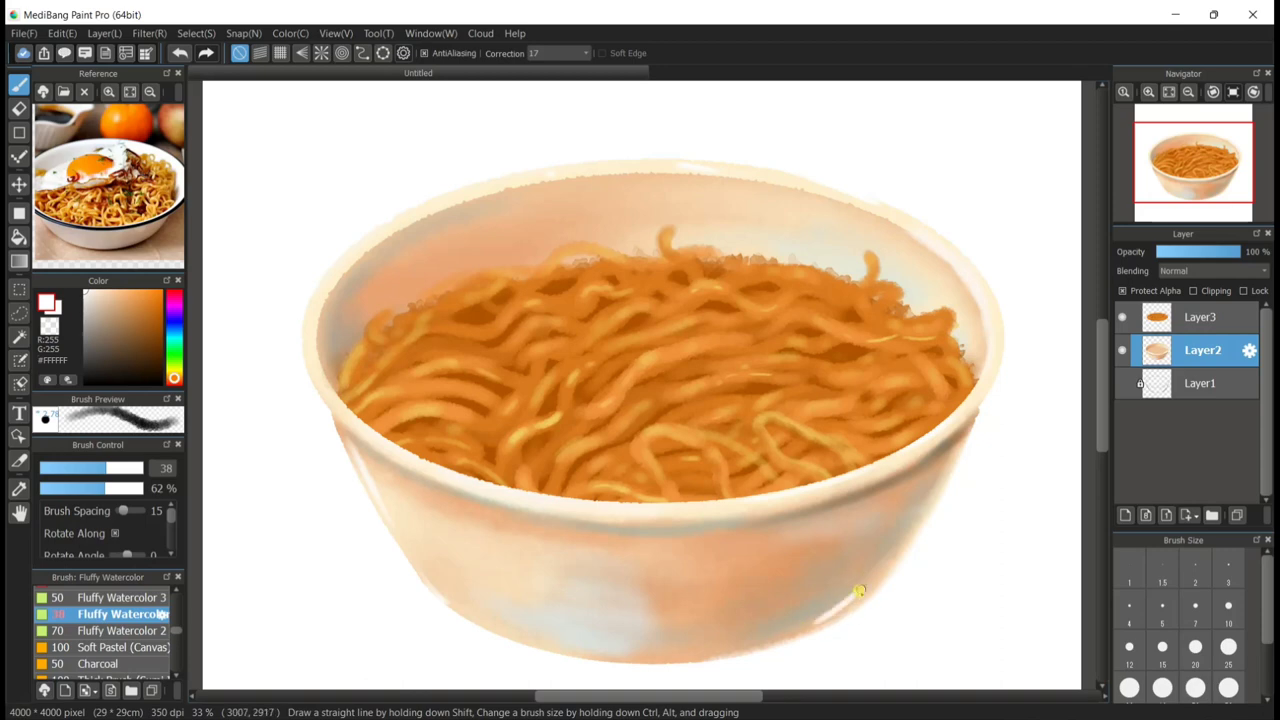
{"action": "left_click_drag", "start_coordinate": [900, 526], "coordinate": [826, 618]}
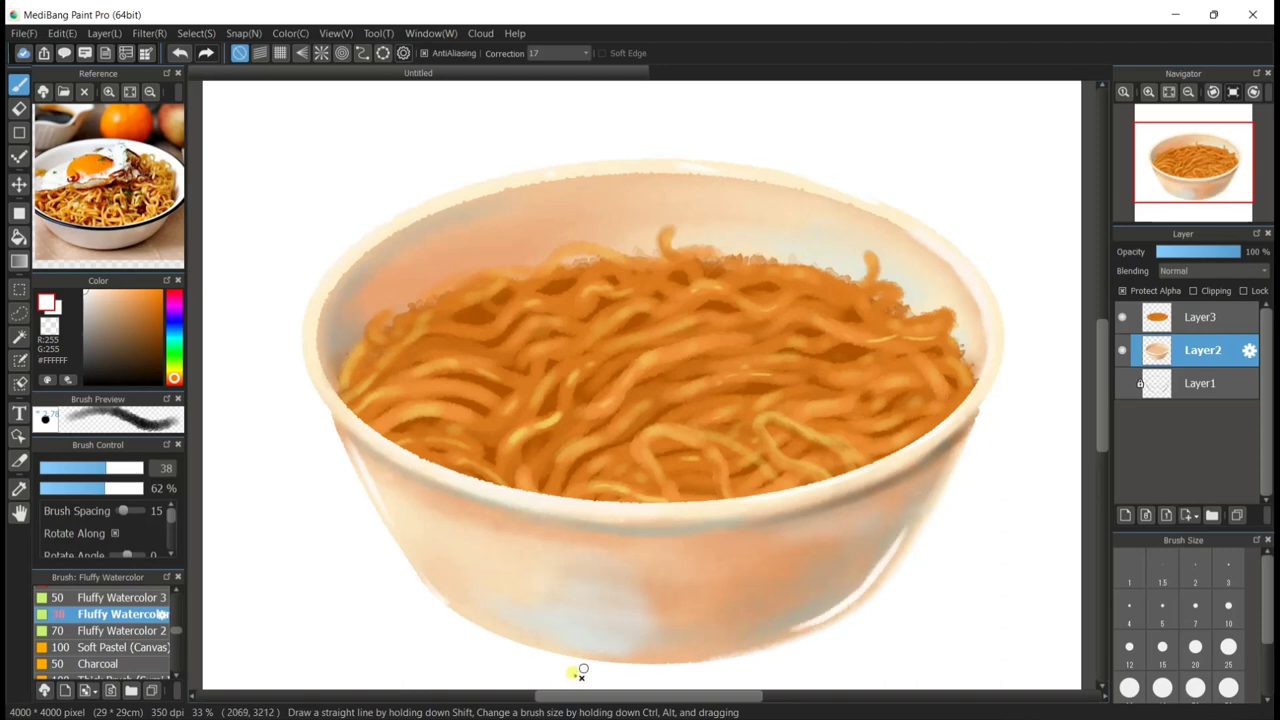
{"action": "left_click", "coordinate": [178, 53]}
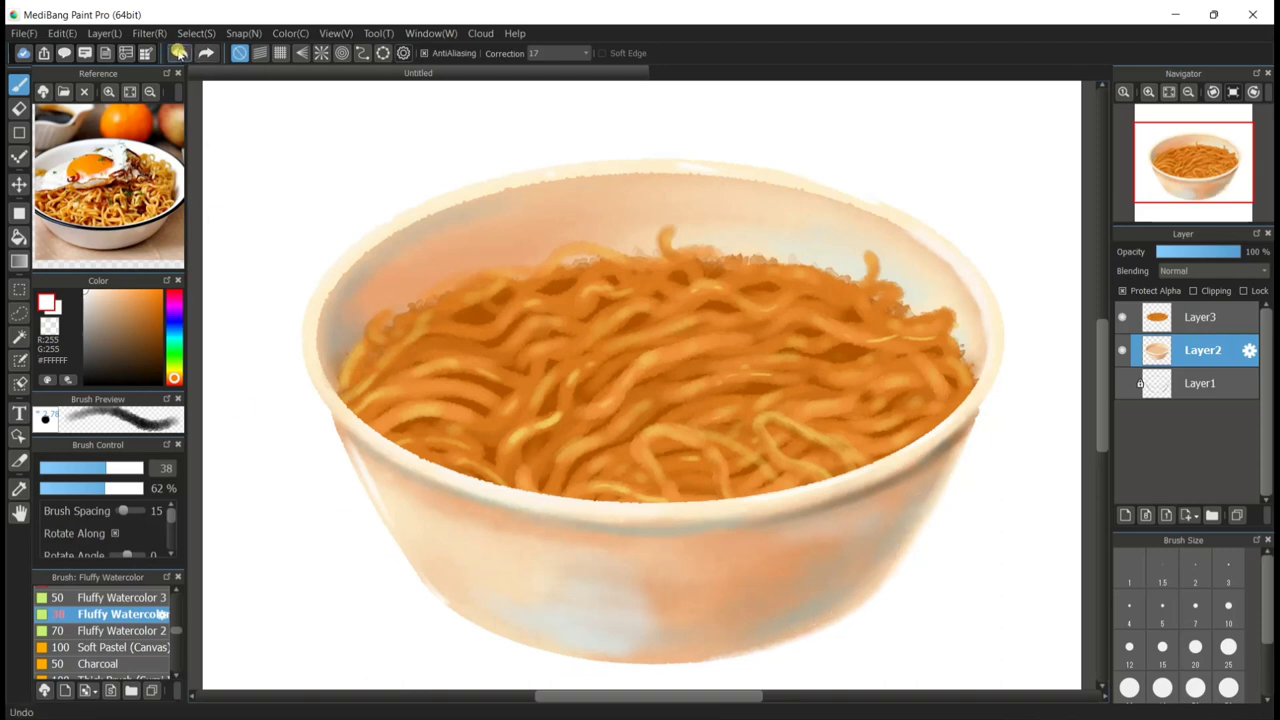
Repaint the outer wall's pale blue patch with sampled #E0A273, and blend it with a sampled pale peach at 14% opacity and size 336.
{"action": "right_click", "coordinate": [771, 587]}
{"action": "mouse_move", "coordinate": [118, 468]}
{"action": "left_mouse_down"}
{"action": "mouse_move", "coordinate": [175, 445]}
{"action": "mouse_move", "coordinate": [134, 466]}
{"action": "left_mouse_up"}
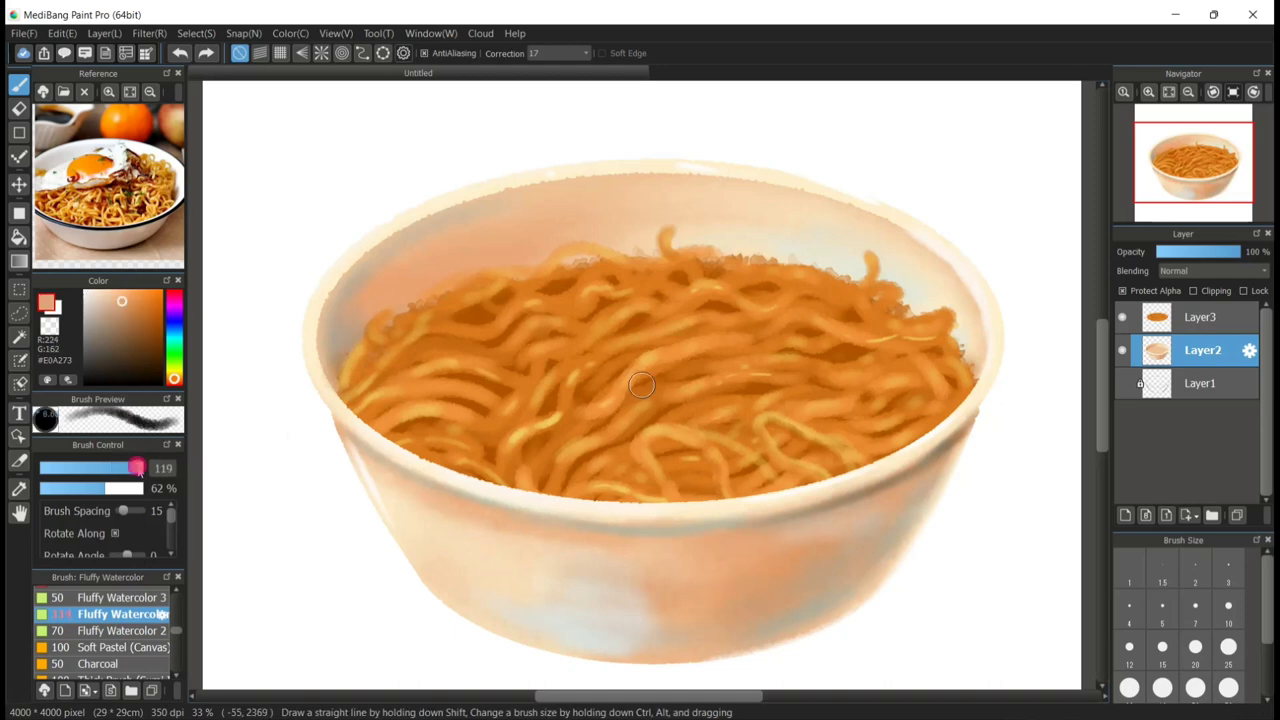
{"action": "left_click_drag", "start_coordinate": [400, 544], "coordinate": [630, 606]}
{"action": "left_click", "coordinate": [181, 54]}
{"action": "mouse_move", "coordinate": [710, 642]}
{"action": "left_mouse_down"}
{"action": "mouse_move", "coordinate": [492, 605]}
{"action": "mouse_move", "coordinate": [690, 592]}
{"action": "mouse_move", "coordinate": [450, 592]}
{"action": "left_mouse_up"}
{"action": "left_click", "coordinate": [54, 488]}
{"action": "right_click", "coordinate": [410, 518]}
{"action": "left_click_drag", "start_coordinate": [488, 547], "coordinate": [606, 575]}
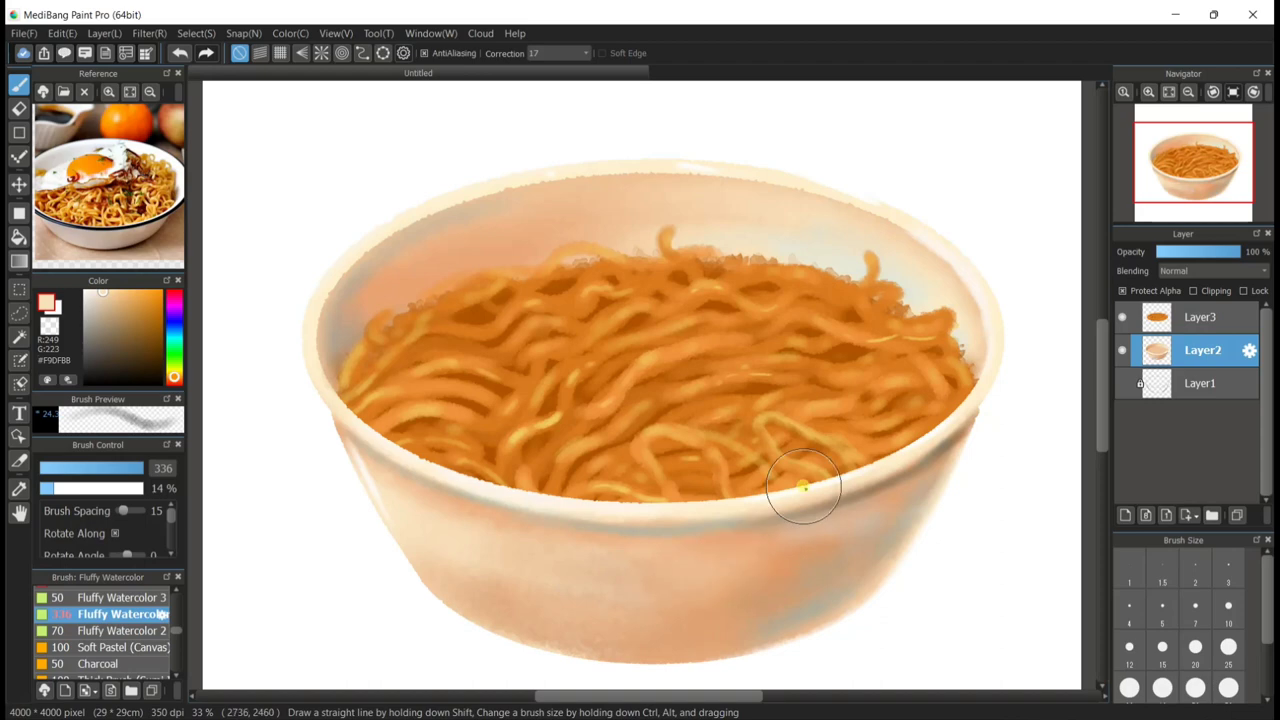
On a new layer, outline the egg white over the noodles in #FFF4E6 at 100% opacity and size 63, and fill it at size 185.
{"action": "left_click", "coordinate": [1125, 514]}
{"action": "left_click", "coordinate": [141, 488]}
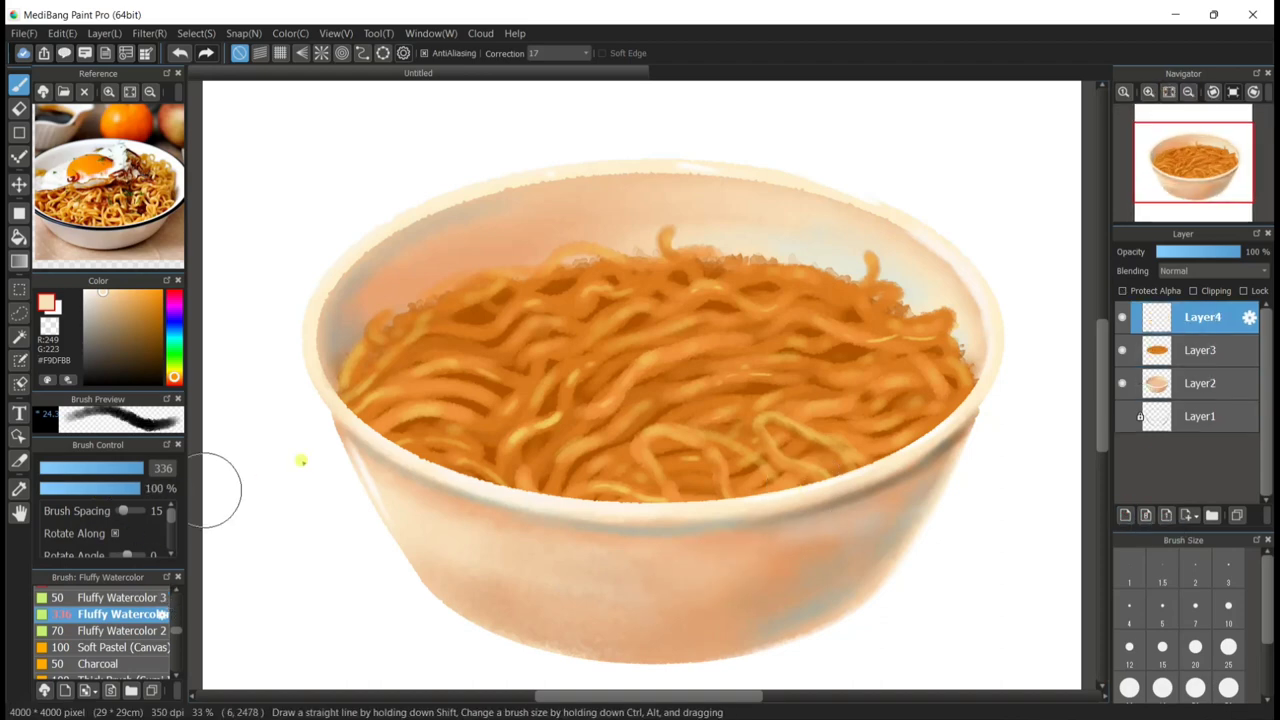
{"action": "mouse_move", "coordinate": [533, 322]}
{"action": "left_mouse_down"}
{"action": "mouse_move", "coordinate": [578, 316]}
{"action": "mouse_move", "coordinate": [571, 349]}
{"action": "mouse_move", "coordinate": [447, 367]}
{"action": "mouse_move", "coordinate": [568, 267]}
{"action": "mouse_move", "coordinate": [772, 298]}
{"action": "mouse_move", "coordinate": [396, 380]}
{"action": "mouse_move", "coordinate": [505, 258]}
{"action": "mouse_move", "coordinate": [724, 341]}
{"action": "mouse_move", "coordinate": [395, 398]}
{"action": "mouse_move", "coordinate": [450, 280]}
{"action": "mouse_move", "coordinate": [518, 254]}
{"action": "left_mouse_up"}
{"action": "left_click", "coordinate": [179, 54]}
{"action": "left_click", "coordinate": [91, 292]}
{"action": "left_click", "coordinate": [122, 469]}
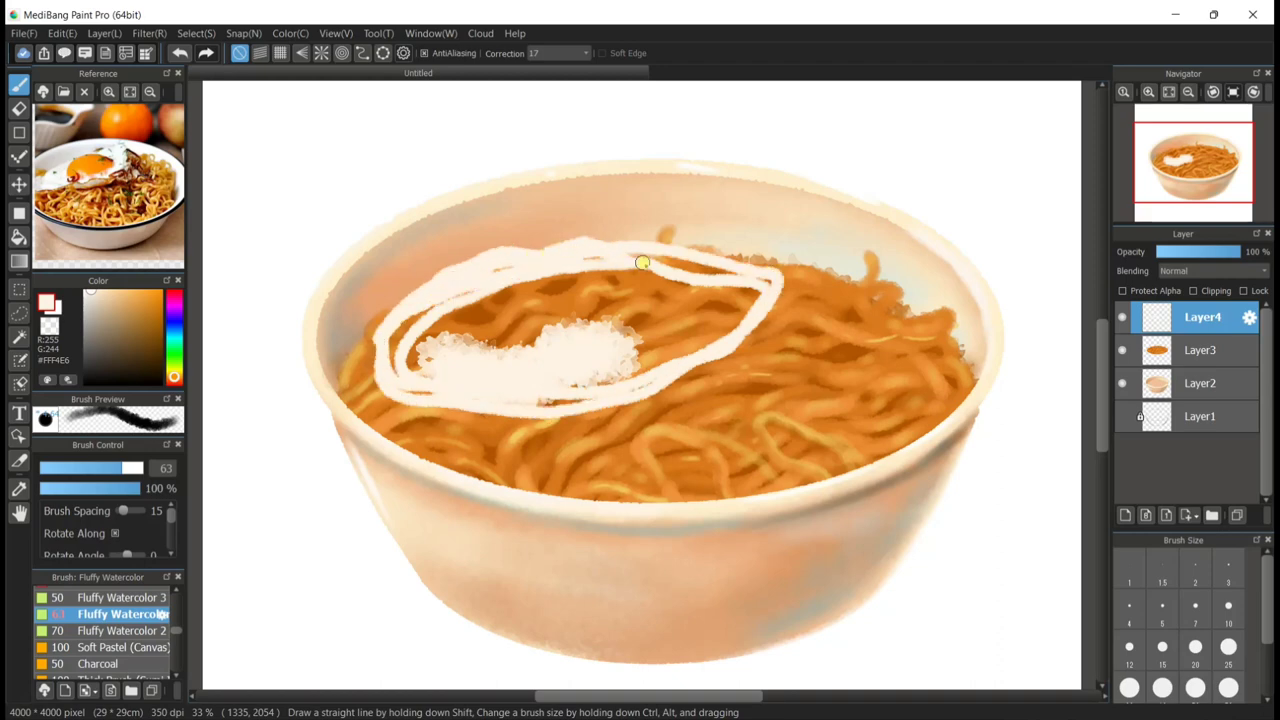
{"action": "mouse_move", "coordinate": [643, 263]}
{"action": "left_mouse_down"}
{"action": "mouse_move", "coordinate": [599, 258]}
{"action": "mouse_move", "coordinate": [520, 282]}
{"action": "mouse_move", "coordinate": [394, 356]}
{"action": "left_mouse_up"}
{"action": "left_click_drag", "start_coordinate": [138, 469], "coordinate": [149, 469]}
{"action": "mouse_move", "coordinate": [418, 368]}
{"action": "left_mouse_down"}
{"action": "mouse_move", "coordinate": [423, 332]}
{"action": "mouse_move", "coordinate": [556, 298]}
{"action": "mouse_move", "coordinate": [611, 383]}
{"action": "mouse_move", "coordinate": [709, 331]}
{"action": "mouse_move", "coordinate": [734, 286]}
{"action": "mouse_move", "coordinate": [752, 292]}
{"action": "mouse_move", "coordinate": [566, 312]}
{"action": "left_mouse_up"}
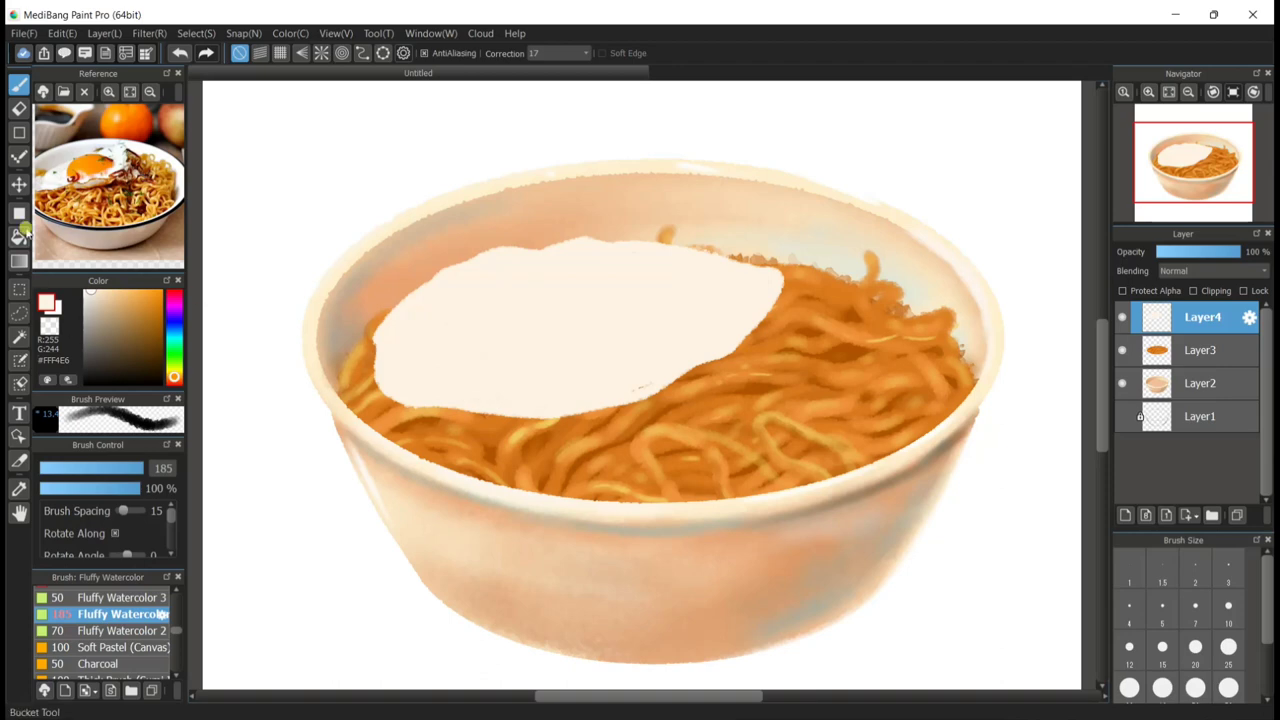
Move the egg white shape slightly up and left on the noodles.
{"action": "left_click", "coordinate": [19, 185]}
{"action": "left_click_drag", "start_coordinate": [573, 385], "coordinate": [565, 376]}
{"action": "left_click_drag", "start_coordinate": [597, 513], "coordinate": [592, 512]}
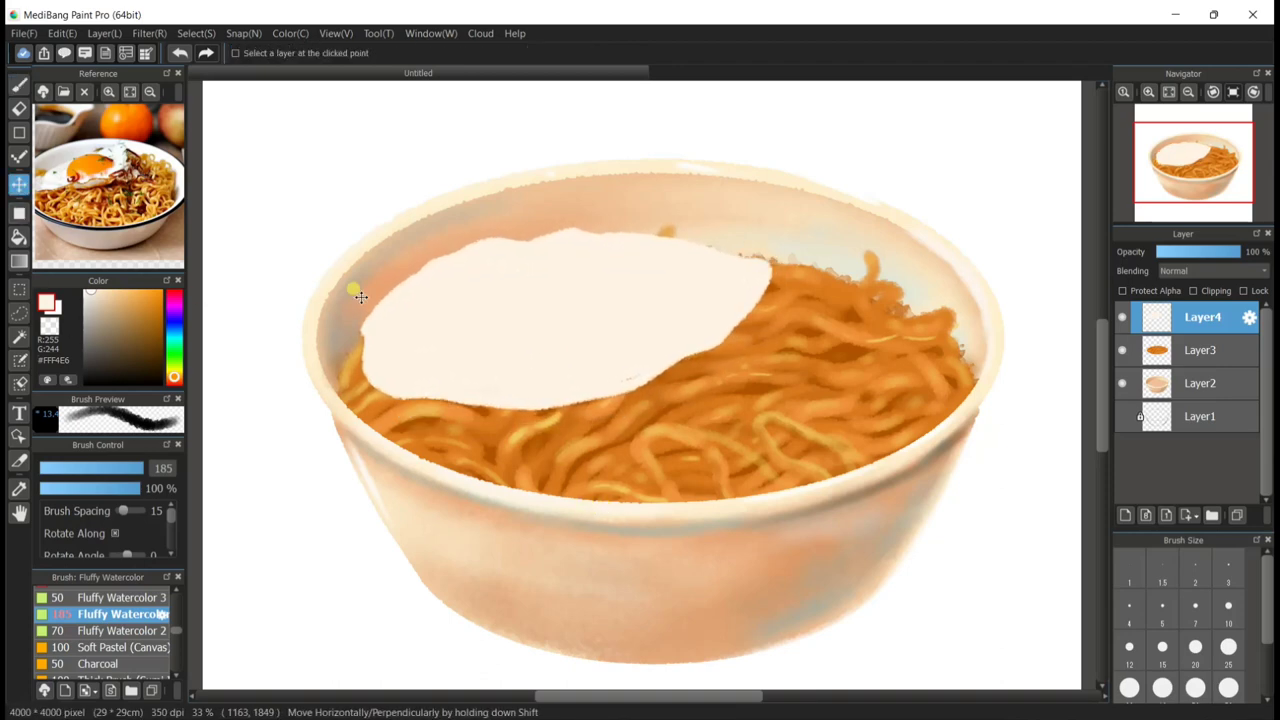
Extend the egg white's left, lower and upper right edges into an irregular outline, reducing the brush to size 101.
{"action": "left_click", "coordinate": [19, 85]}
{"action": "left_click_drag", "start_coordinate": [382, 360], "coordinate": [375, 366]}
{"action": "left_click", "coordinate": [137, 468]}
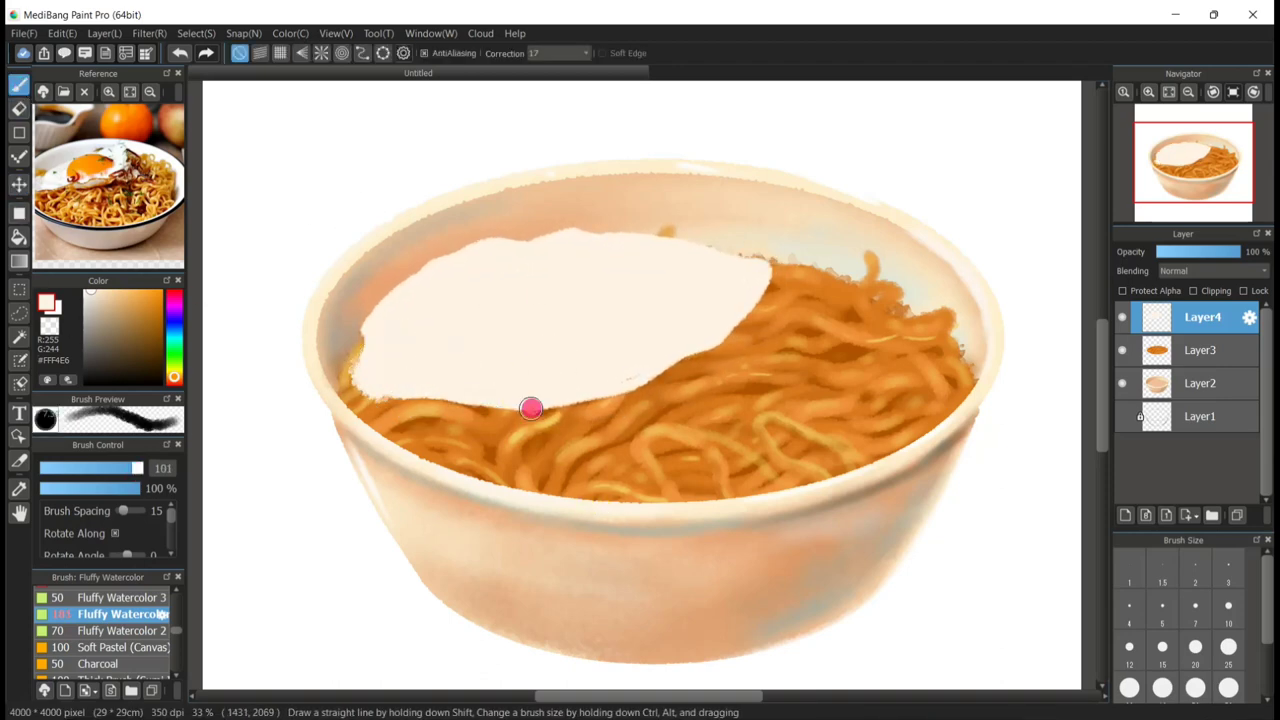
{"action": "left_click_drag", "start_coordinate": [531, 406], "coordinate": [585, 400]}
{"action": "left_click_drag", "start_coordinate": [657, 374], "coordinate": [686, 352]}
{"action": "mouse_move", "coordinate": [752, 305]}
{"action": "left_mouse_down"}
{"action": "mouse_move", "coordinate": [771, 284]}
{"action": "mouse_move", "coordinate": [702, 244]}
{"action": "left_mouse_up"}
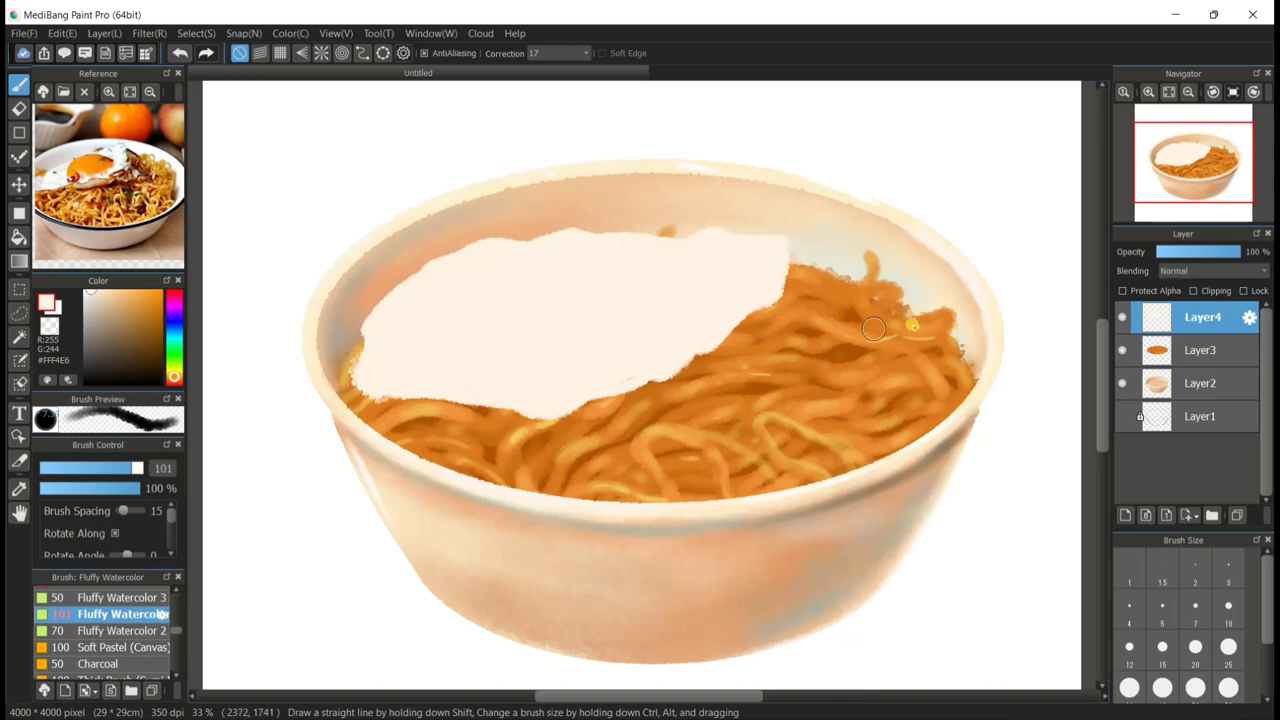
Mix the orange #E5844C and paint a thin edge along the egg white's lower and left sides.
{"action": "left_click", "coordinate": [146, 290]}
{"action": "left_click", "coordinate": [174, 380]}
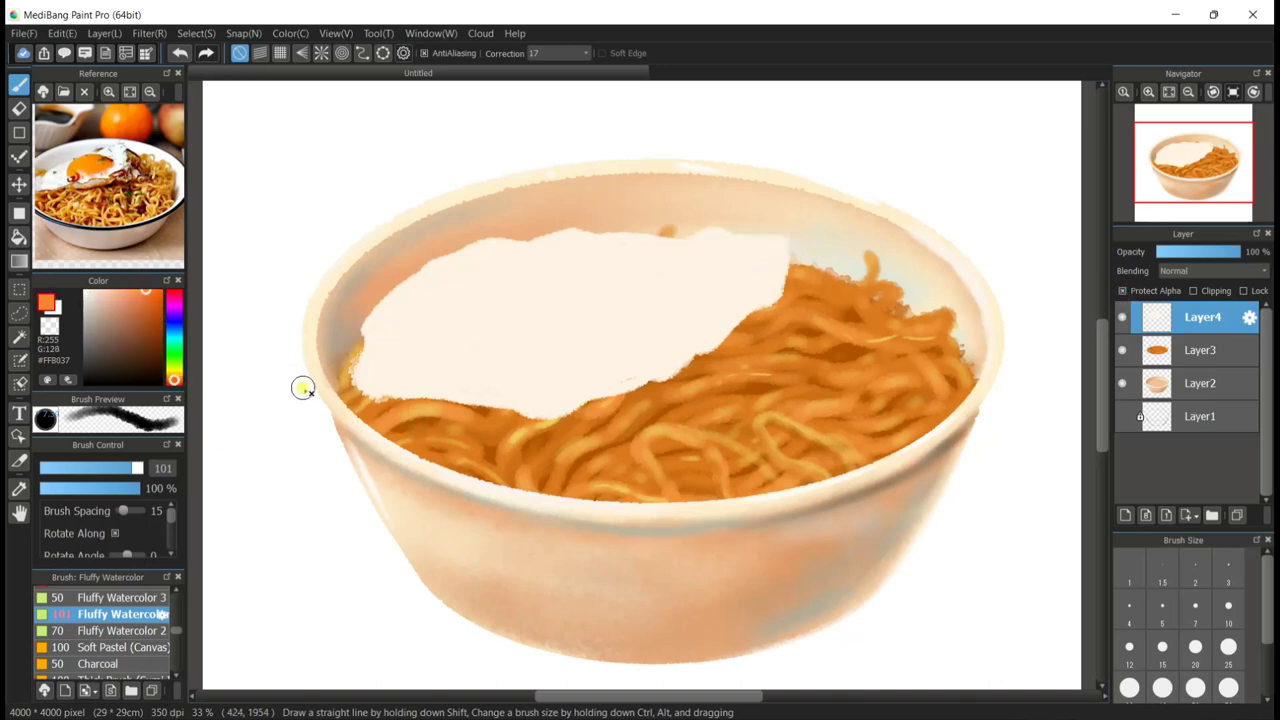
{"action": "left_click", "coordinate": [145, 303]}
{"action": "left_click", "coordinate": [141, 318]}
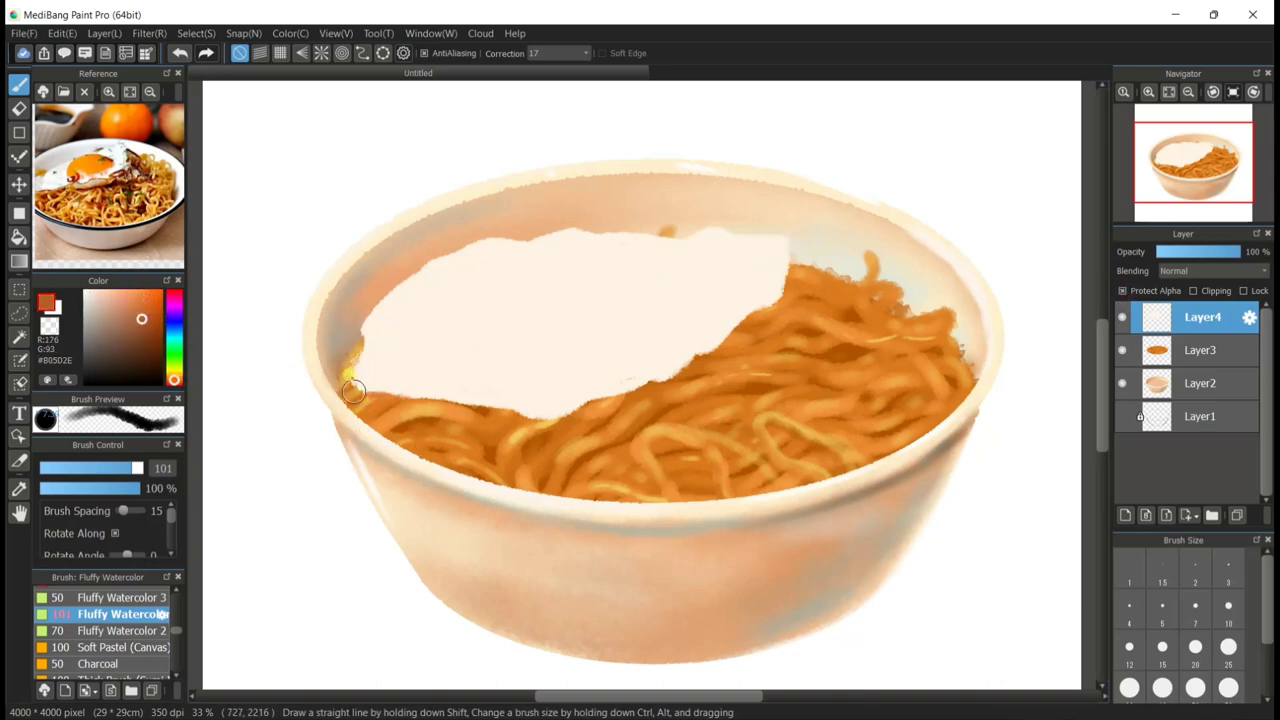
{"action": "left_click", "coordinate": [134, 291]}
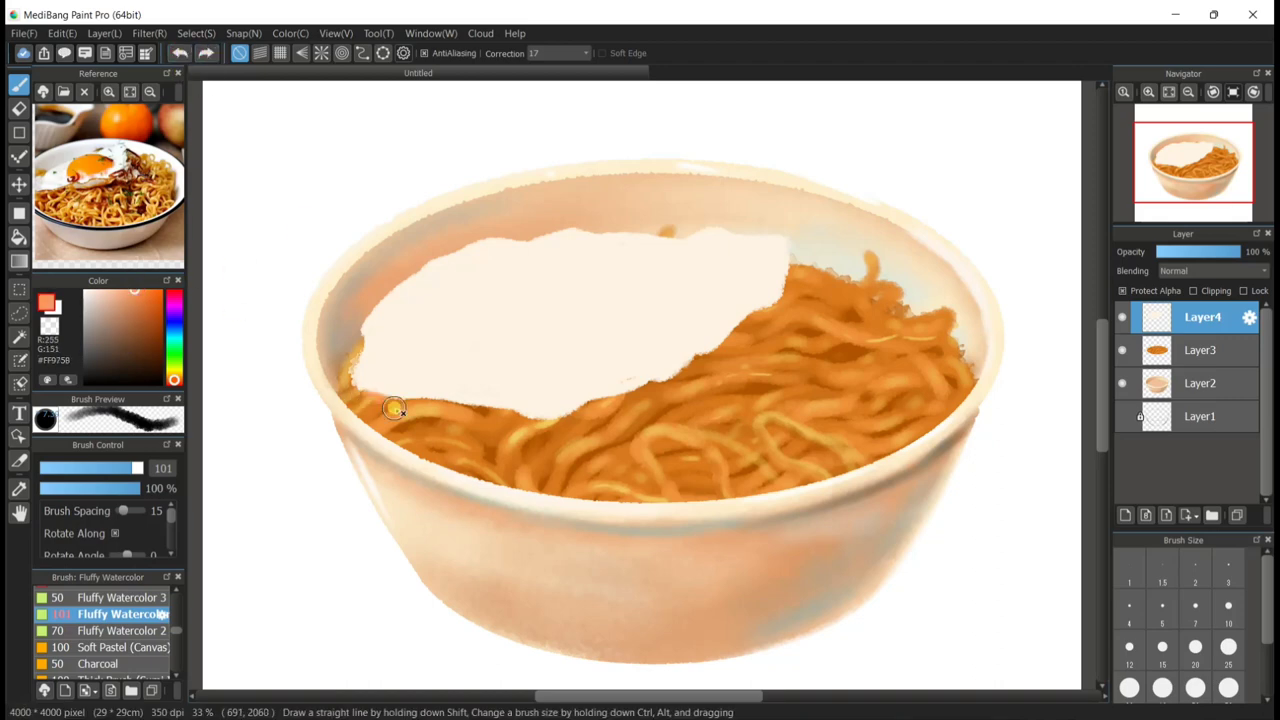
{"action": "left_click", "coordinate": [137, 299]}
{"action": "left_click_drag", "start_coordinate": [362, 390], "coordinate": [483, 414]}
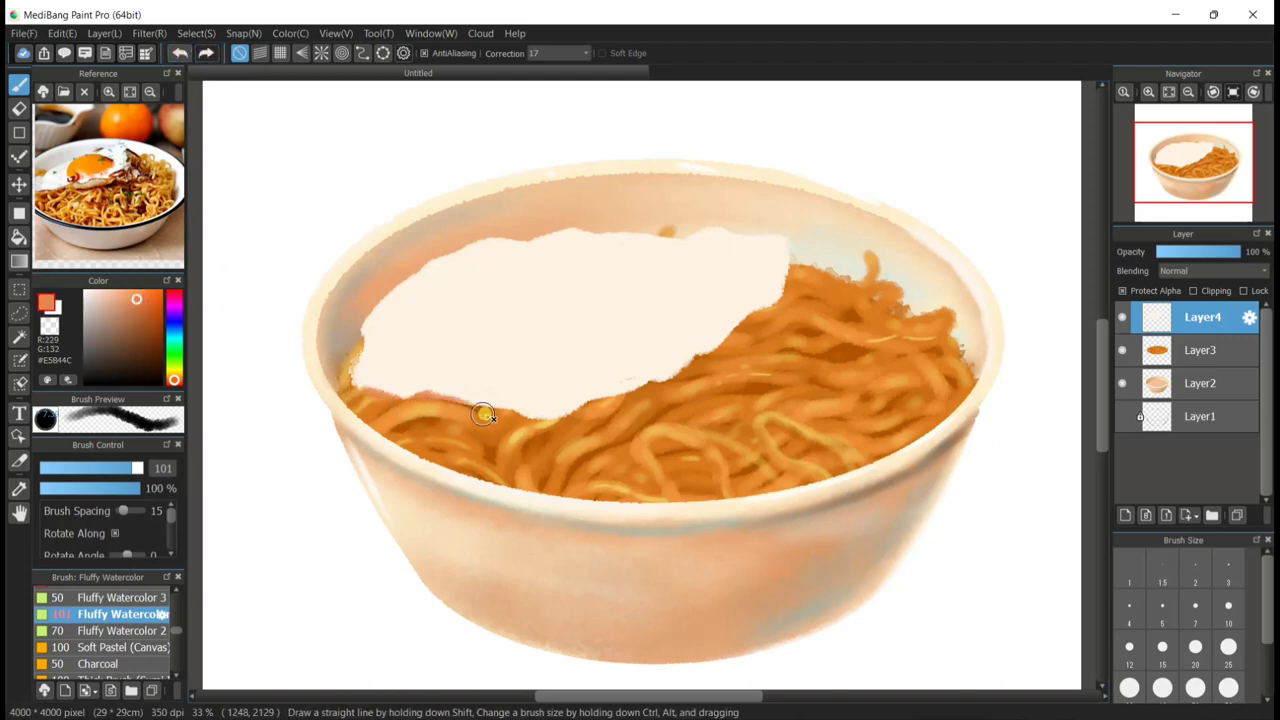
{"action": "left_click_drag", "start_coordinate": [378, 304], "coordinate": [397, 277]}
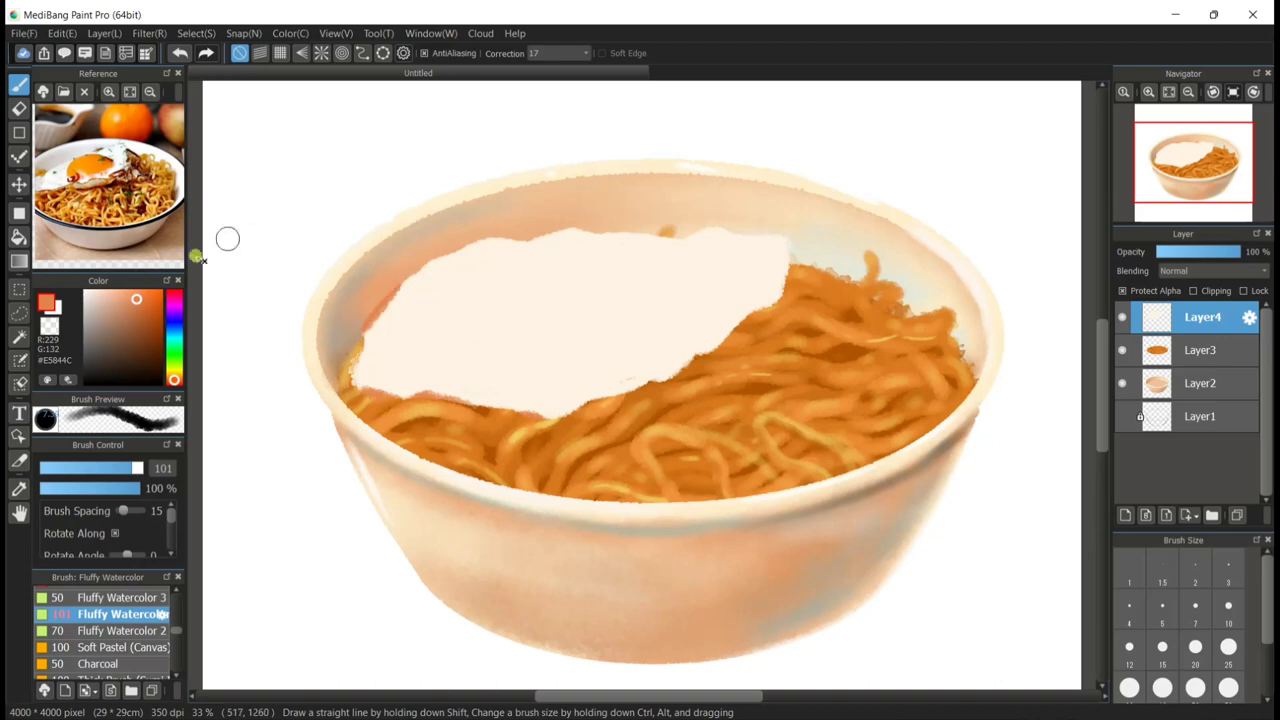
{"action": "left_click", "coordinate": [155, 291]}
{"action": "left_click_drag", "start_coordinate": [354, 328], "coordinate": [399, 271]}
{"action": "key", "text": "ctrl+z"}
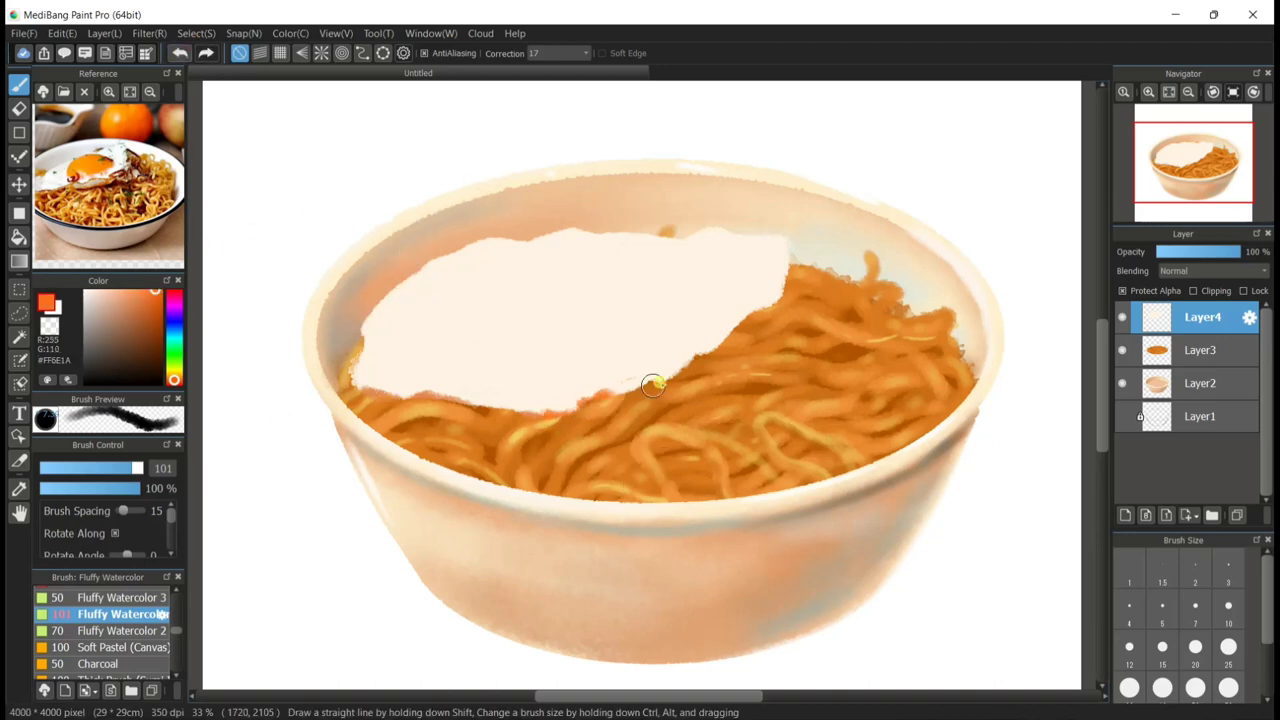
Paint an orange #DB6420 edge along the egg white's upper right and right sides at 18% opacity and size 124.
{"action": "left_click", "coordinate": [603, 401], "text": "alt"}
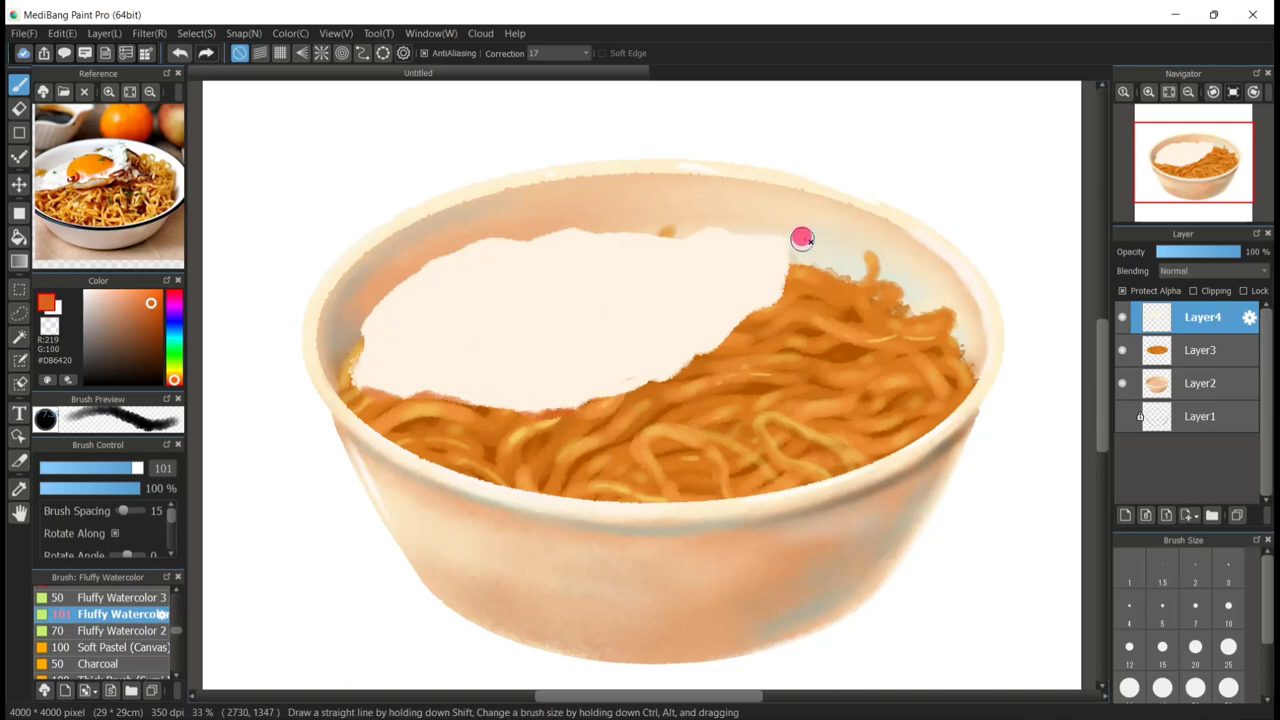
{"action": "left_click", "coordinate": [60, 488]}
{"action": "left_click", "coordinate": [139, 468]}
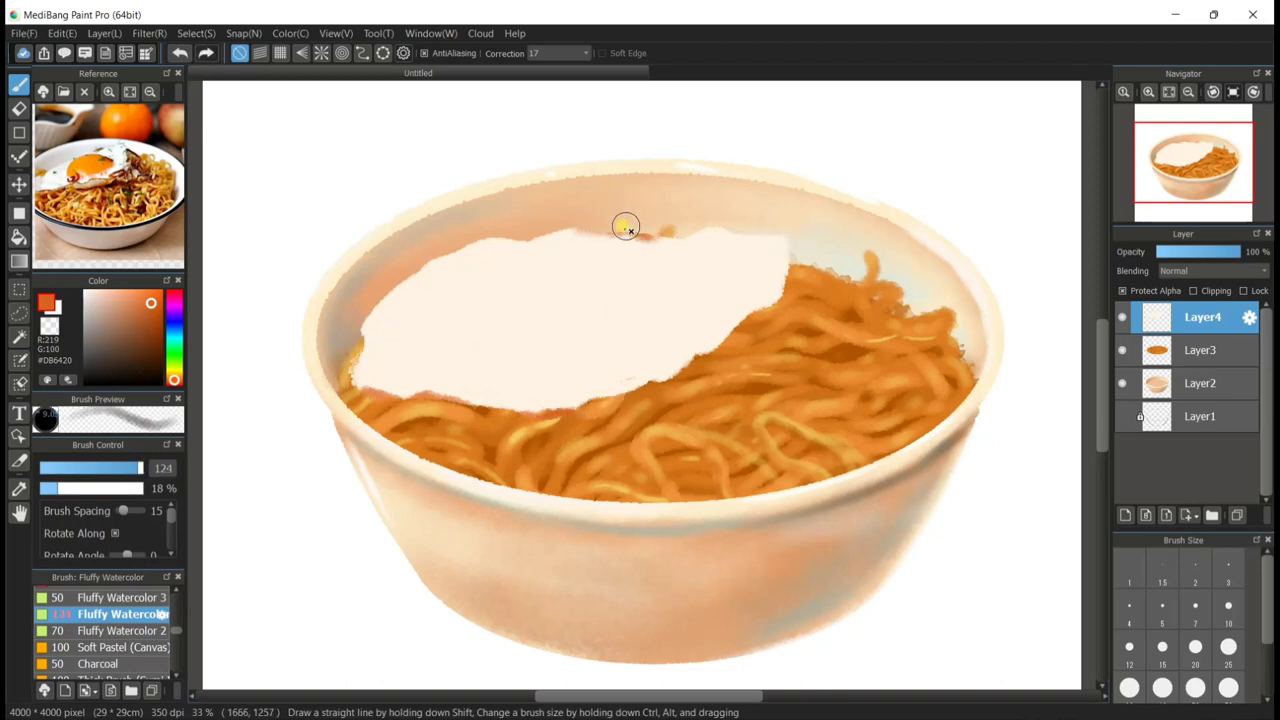
{"action": "mouse_move", "coordinate": [671, 228]}
{"action": "left_mouse_down"}
{"action": "mouse_move", "coordinate": [807, 237]}
{"action": "mouse_move", "coordinate": [786, 316]}
{"action": "mouse_move", "coordinate": [730, 332]}
{"action": "left_mouse_up"}
Draw a wavy #DB6420 fold line across the lower egg white at 75% opacity and size 25, then thicken its lower left end at size 41.
{"action": "left_click", "coordinate": [93, 474]}
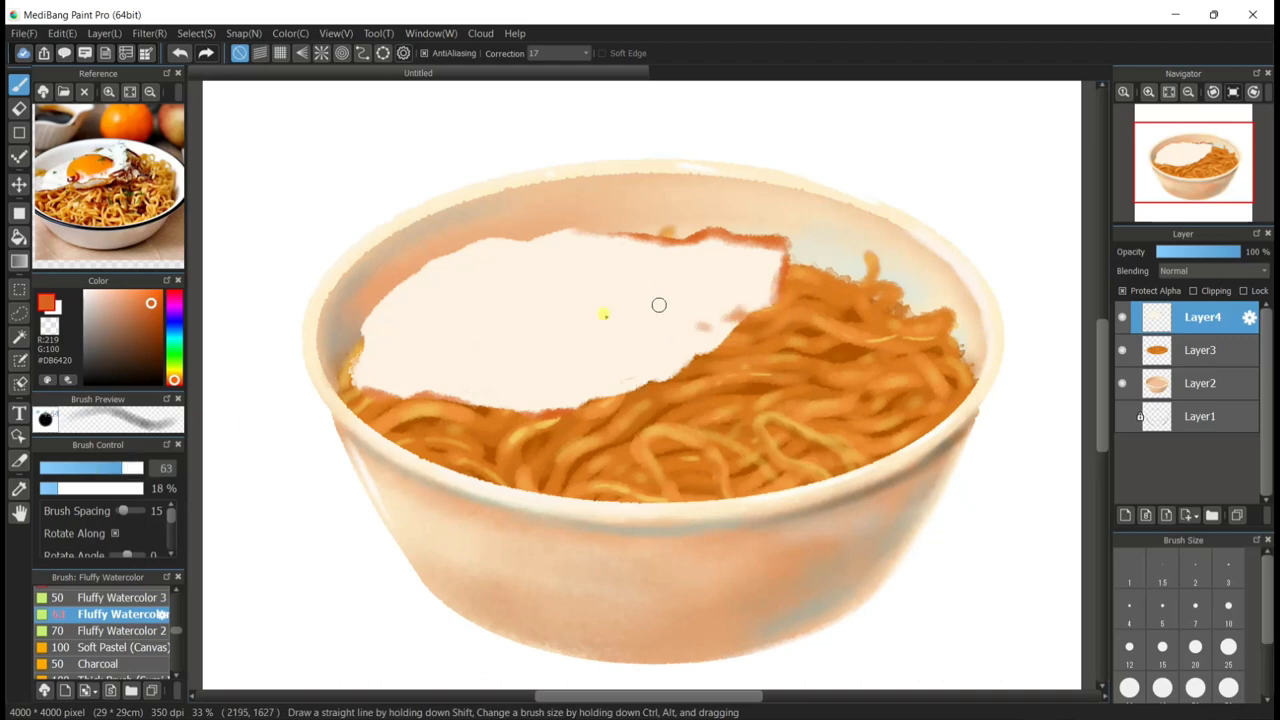
{"action": "left_click", "coordinate": [118, 488]}
{"action": "left_click", "coordinate": [93, 469]}
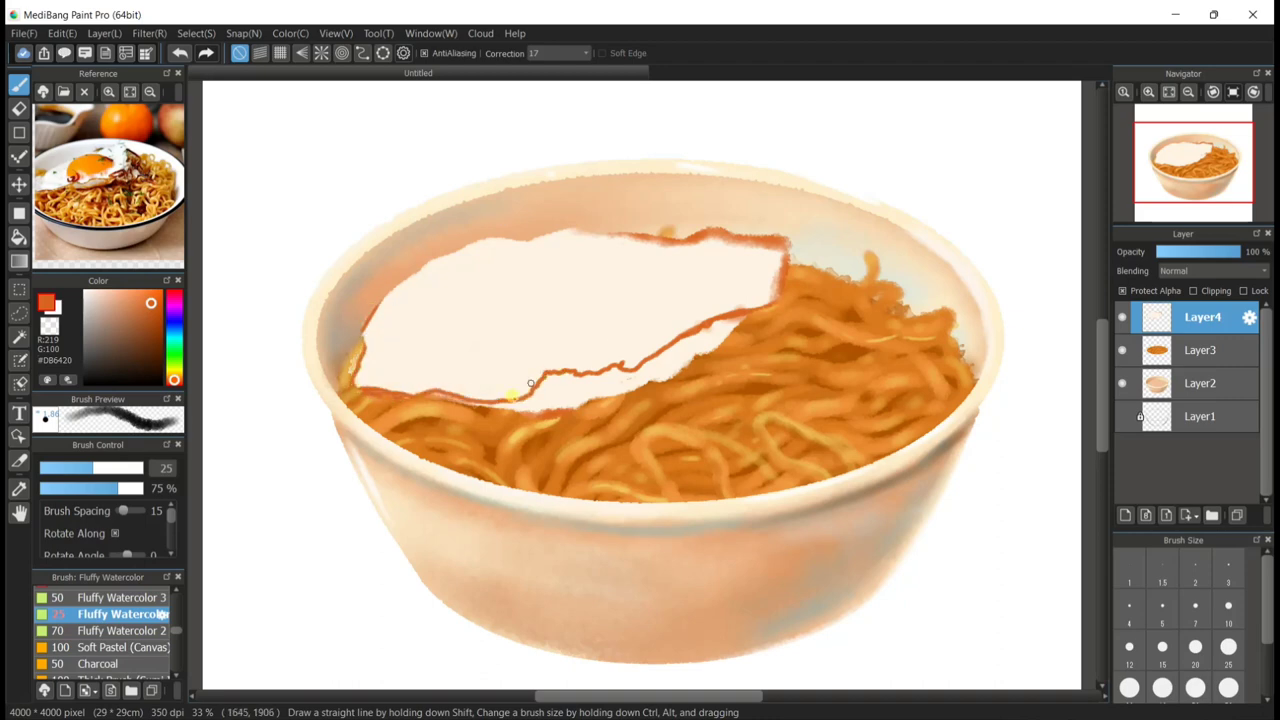
{"action": "left_click", "coordinate": [110, 468]}
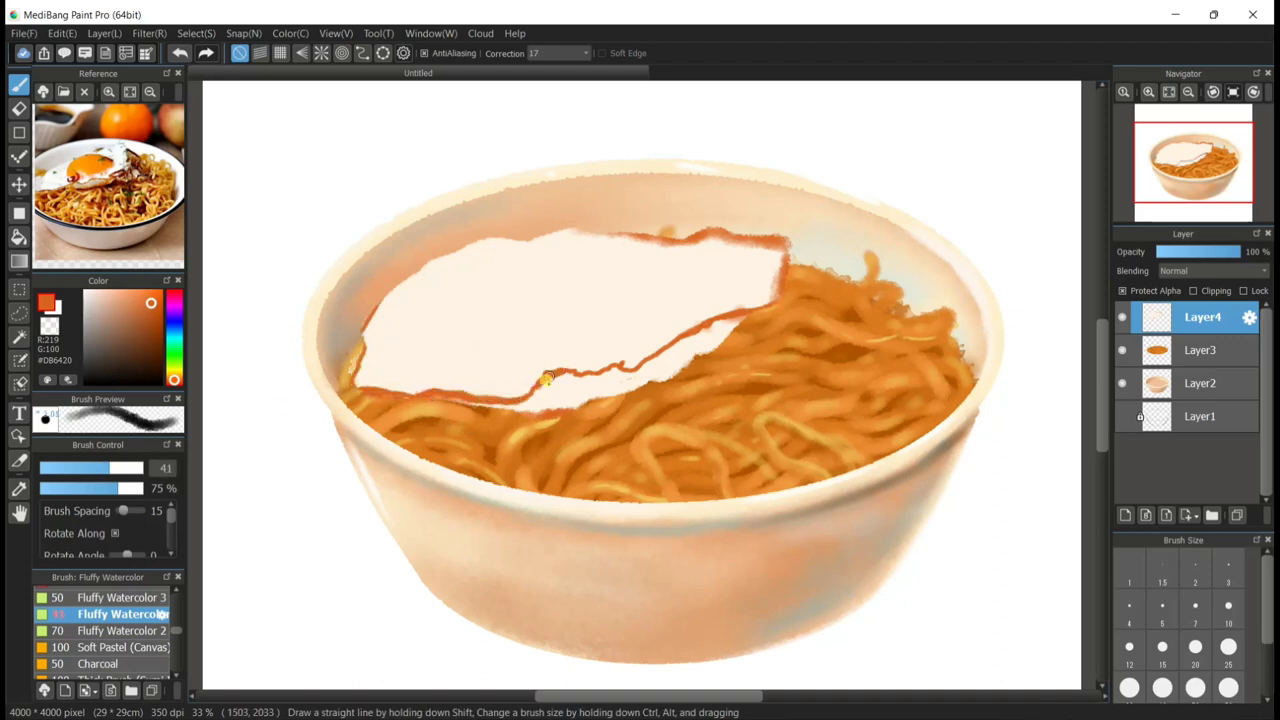
Softly shade the egg white's left side, right tip and the flap below the fold in #DB6420 at 13% opacity and size 327.
{"action": "left_click", "coordinate": [53, 488]}
{"action": "left_click", "coordinate": [126, 468]}
{"action": "left_click_drag", "start_coordinate": [138, 468], "coordinate": [166, 467]}
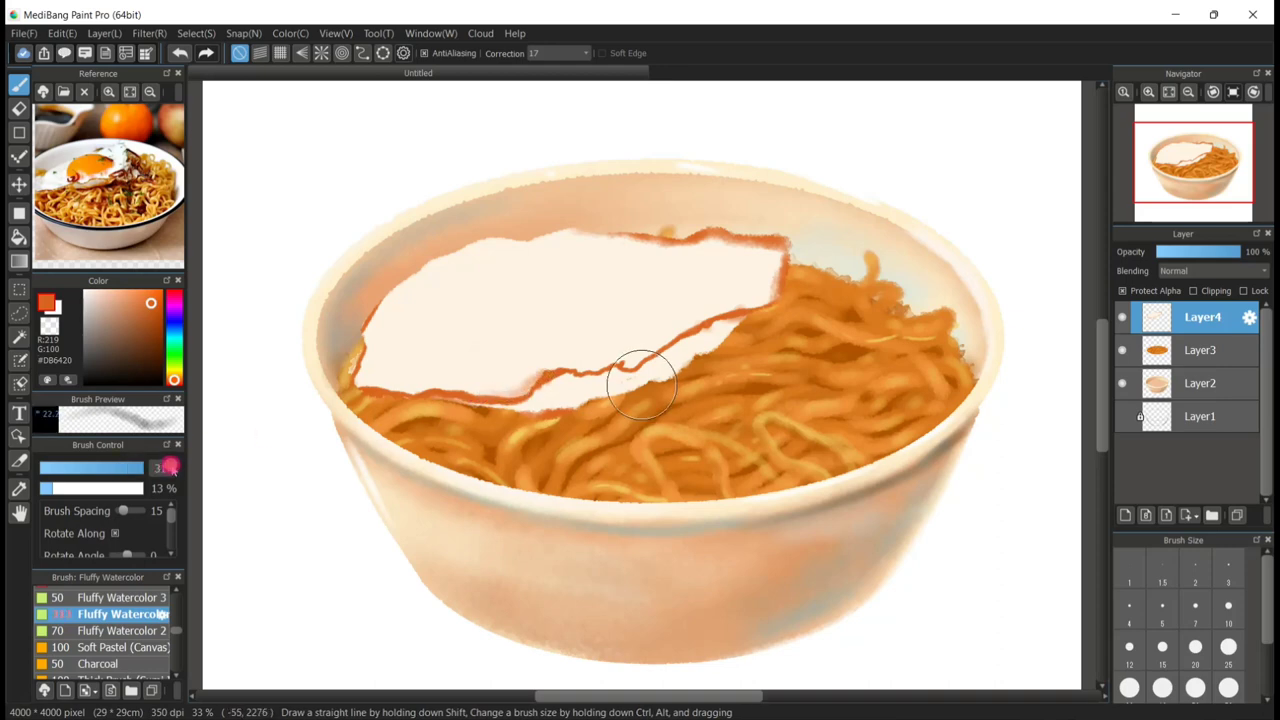
{"action": "left_click_drag", "start_coordinate": [392, 306], "coordinate": [393, 328]}
{"action": "left_click_drag", "start_coordinate": [530, 372], "coordinate": [546, 362]}
{"action": "left_click_drag", "start_coordinate": [736, 278], "coordinate": [736, 257]}
{"action": "mouse_move", "coordinate": [530, 415]}
{"action": "left_mouse_down"}
{"action": "mouse_move", "coordinate": [755, 362]}
{"action": "mouse_move", "coordinate": [538, 419]}
{"action": "mouse_move", "coordinate": [612, 414]}
{"action": "left_mouse_up"}
{"action": "left_click", "coordinate": [621, 319], "text": "alt"}
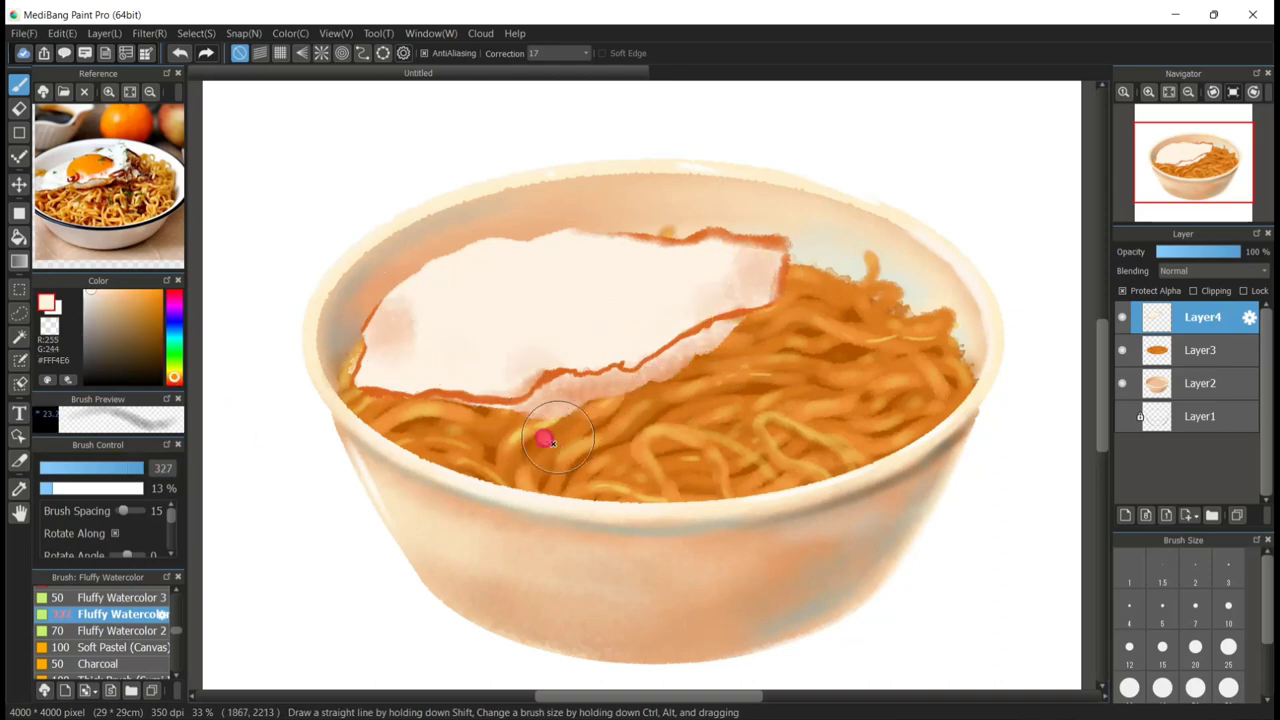
{"action": "left_click", "coordinate": [556, 372], "text": "alt"}
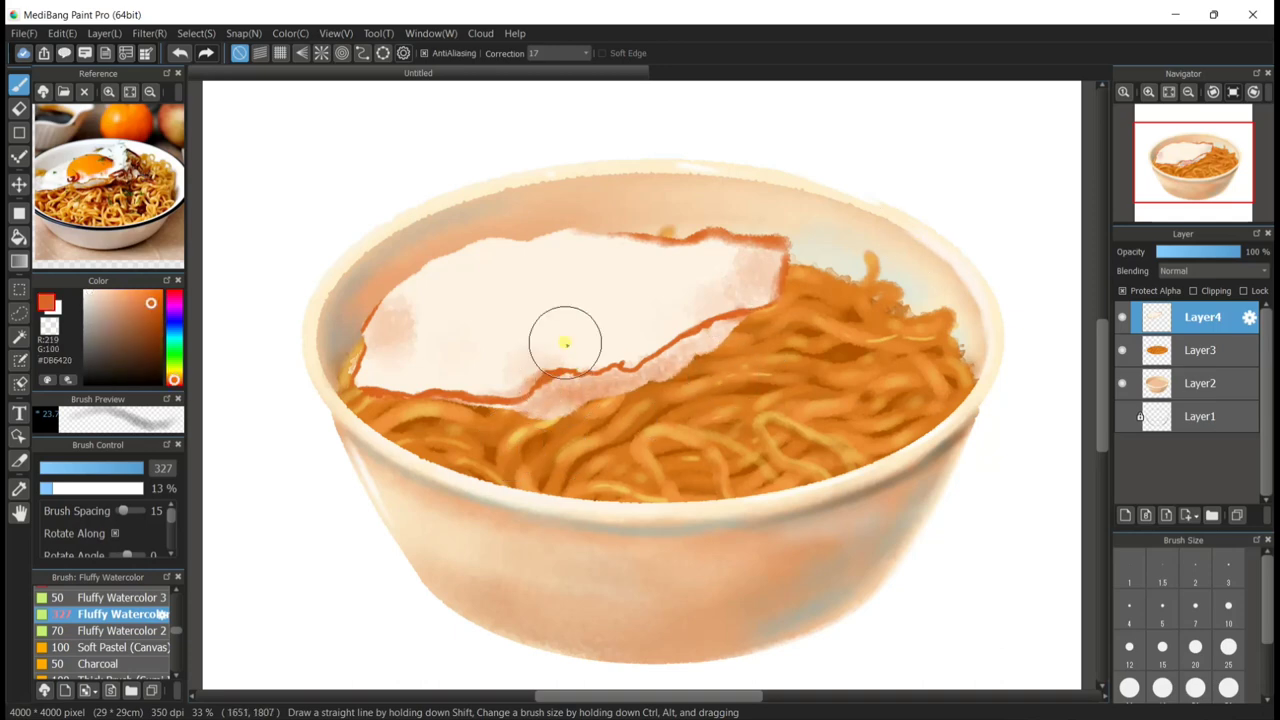
Add faint tan #FAD5A3 patches around the egg white's surface at 13% opacity and size 81.
{"action": "left_click", "coordinate": [127, 468]}
{"action": "left_click", "coordinate": [620, 274], "text": "alt"}
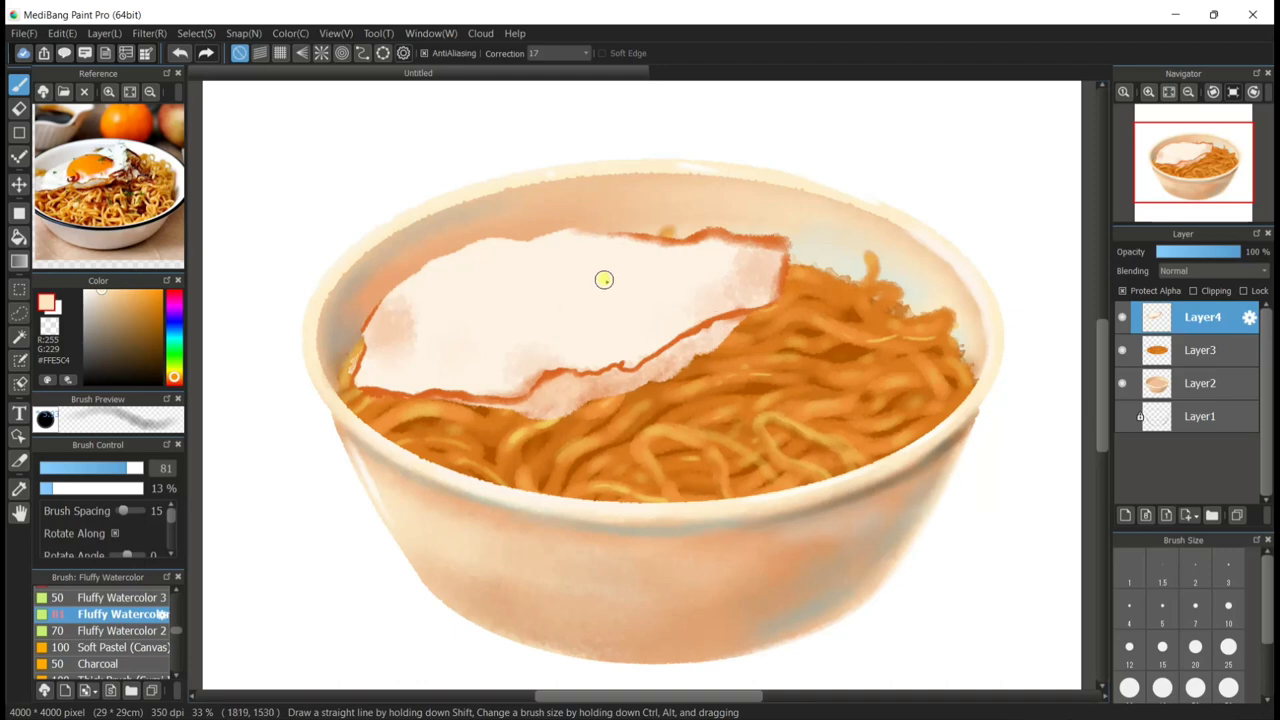
{"action": "left_click", "coordinate": [111, 291]}
{"action": "left_click_drag", "start_coordinate": [666, 266], "coordinate": [639, 256]}
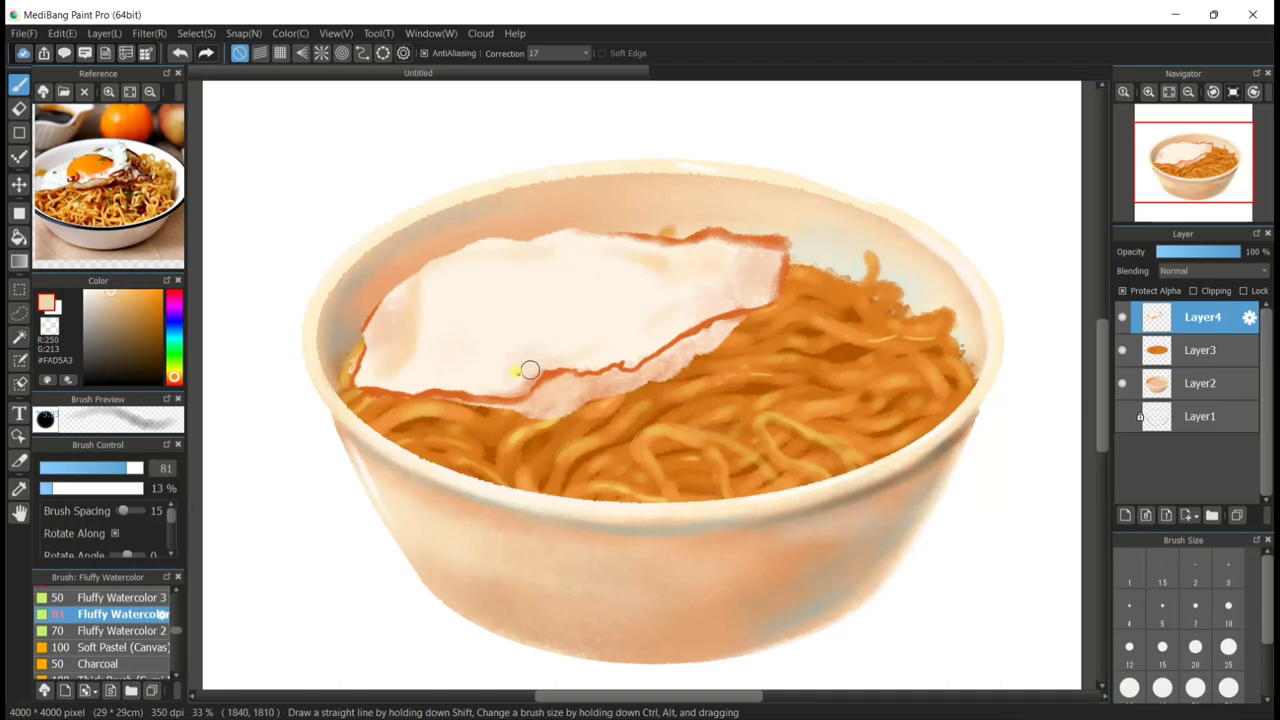
Paint a solid oval yolk on the upper middle of the egg white in #FF9200 at 100% opacity and size 132.
{"action": "left_click", "coordinate": [163, 296]}
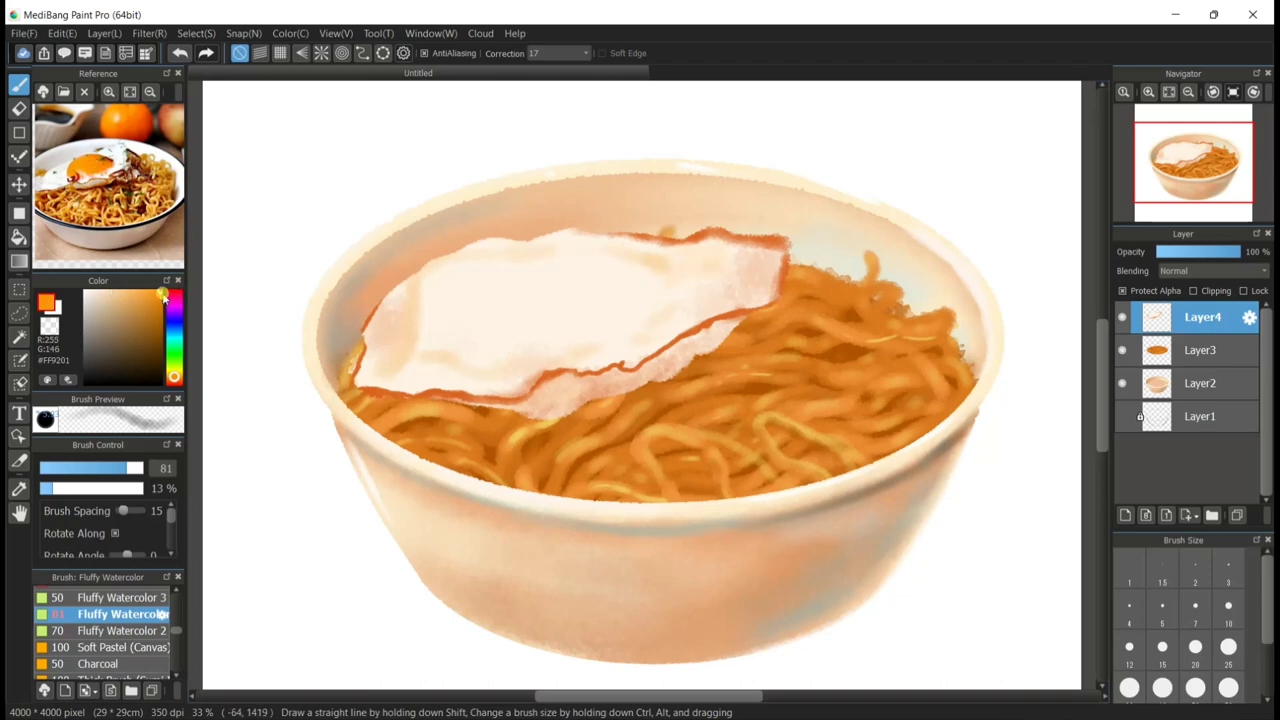
{"action": "left_click", "coordinate": [142, 471]}
{"action": "mouse_move", "coordinate": [524, 320]}
{"action": "left_mouse_down"}
{"action": "mouse_move", "coordinate": [543, 268]}
{"action": "mouse_move", "coordinate": [627, 284]}
{"action": "left_mouse_up"}
{"action": "left_click_drag", "start_coordinate": [98, 489], "coordinate": [142, 489]}
{"action": "mouse_move", "coordinate": [519, 309]}
{"action": "left_mouse_down"}
{"action": "mouse_move", "coordinate": [551, 268]}
{"action": "mouse_move", "coordinate": [649, 273]}
{"action": "mouse_move", "coordinate": [543, 262]}
{"action": "mouse_move", "coordinate": [507, 323]}
{"action": "mouse_move", "coordinate": [563, 344]}
{"action": "mouse_move", "coordinate": [629, 331]}
{"action": "mouse_move", "coordinate": [647, 265]}
{"action": "mouse_move", "coordinate": [520, 287]}
{"action": "mouse_move", "coordinate": [603, 261]}
{"action": "mouse_move", "coordinate": [568, 332]}
{"action": "mouse_move", "coordinate": [648, 287]}
{"action": "left_mouse_up"}
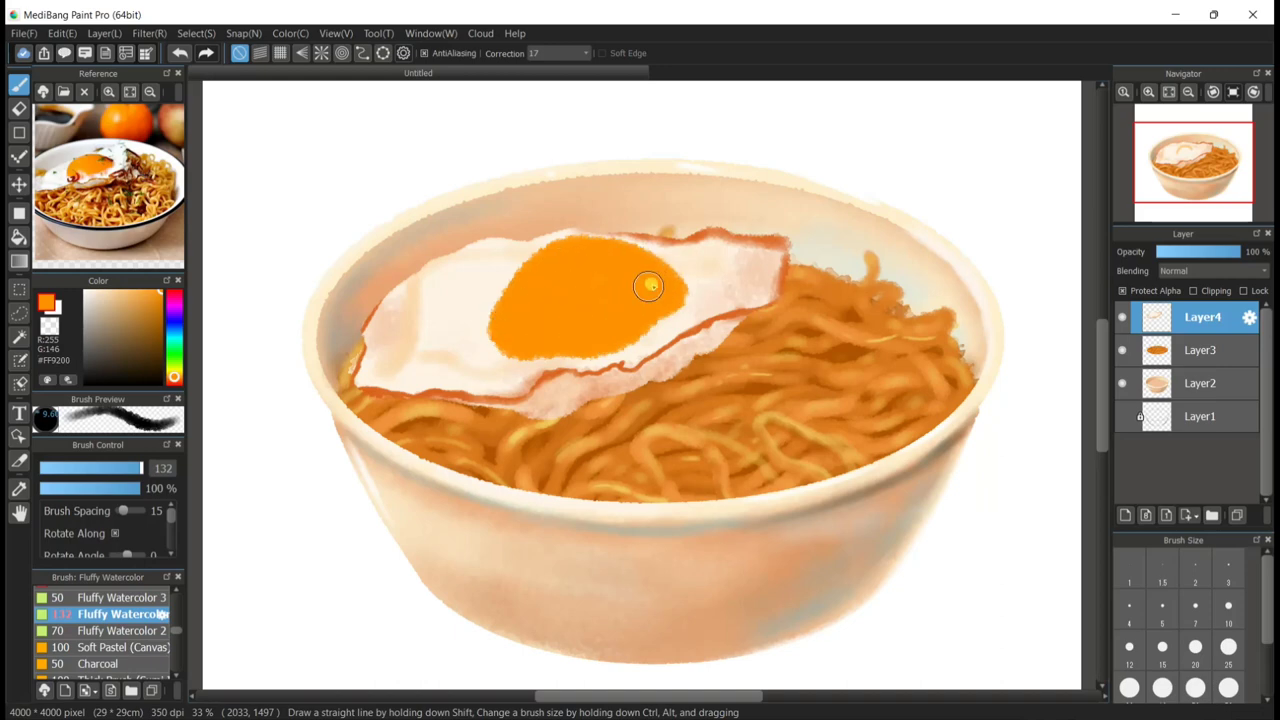
Bucket-fill the yolk with a lighter orange and brush over the leftover specks inside it in #FFA835.
{"action": "left_click", "coordinate": [150, 291]}
{"action": "left_click", "coordinate": [19, 237]}
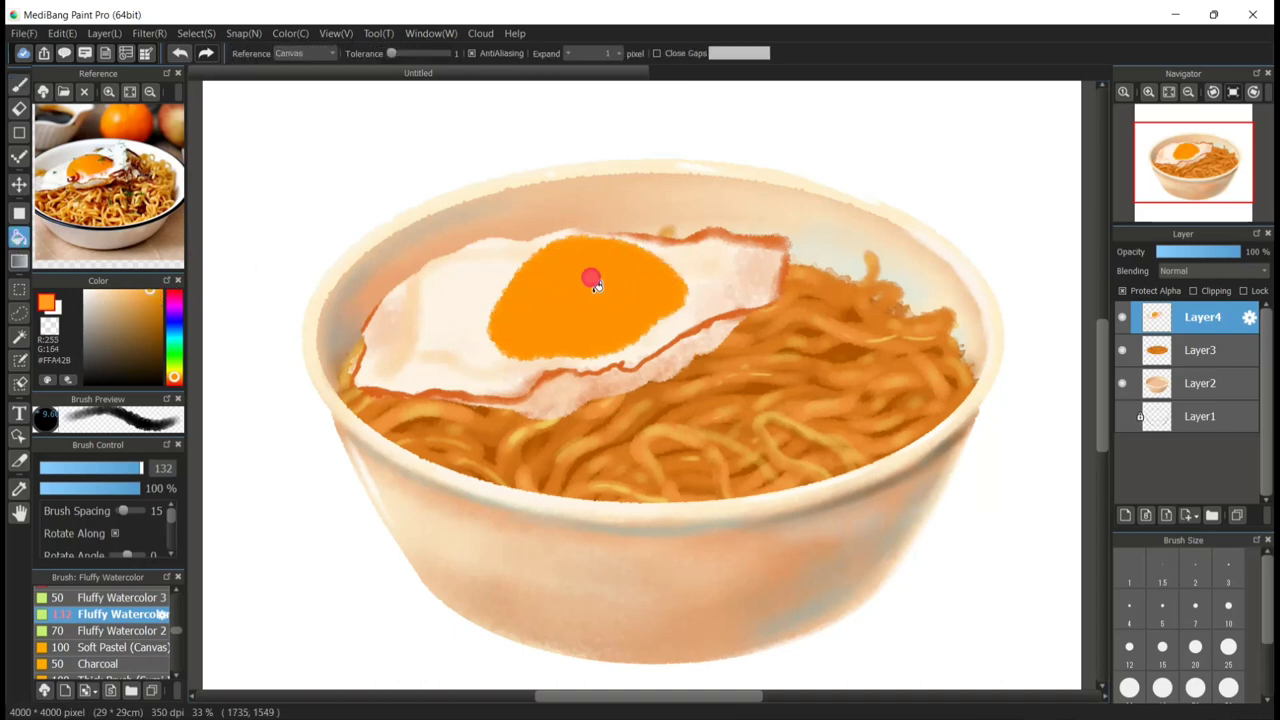
{"action": "left_click", "coordinate": [586, 283]}
{"action": "left_click", "coordinate": [590, 290], "text": "alt"}
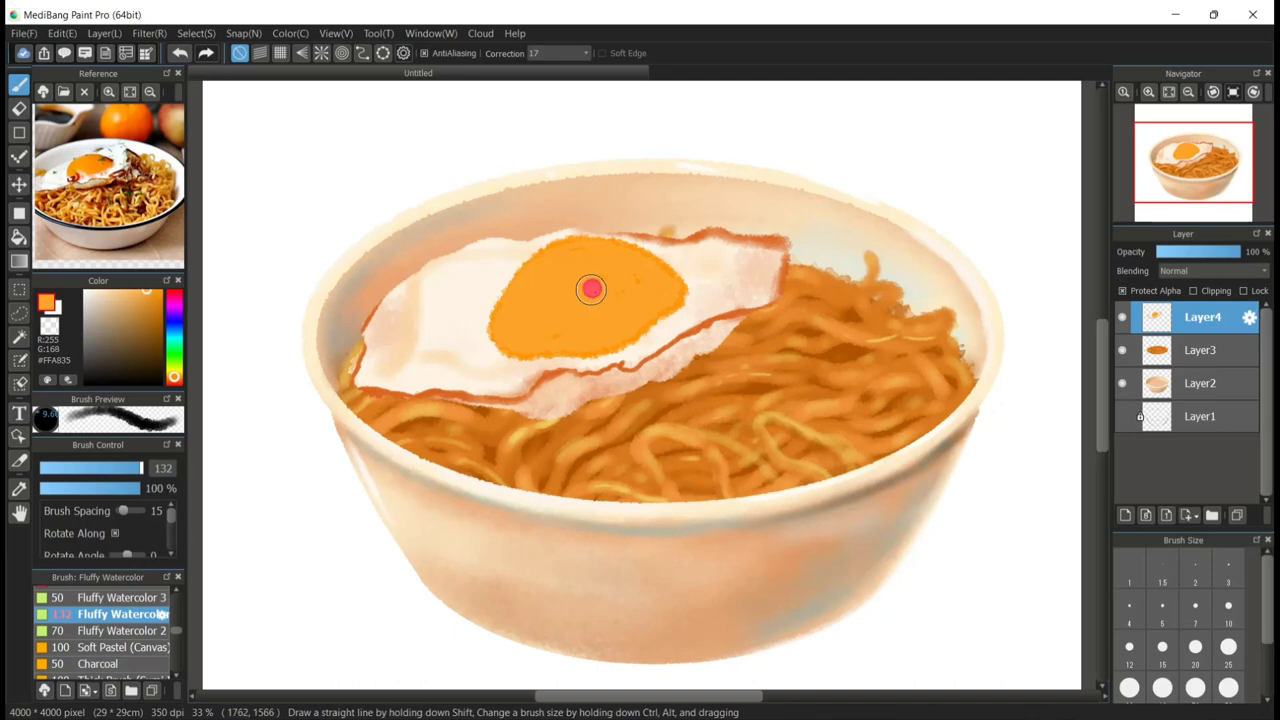
{"action": "key", "text": "b"}
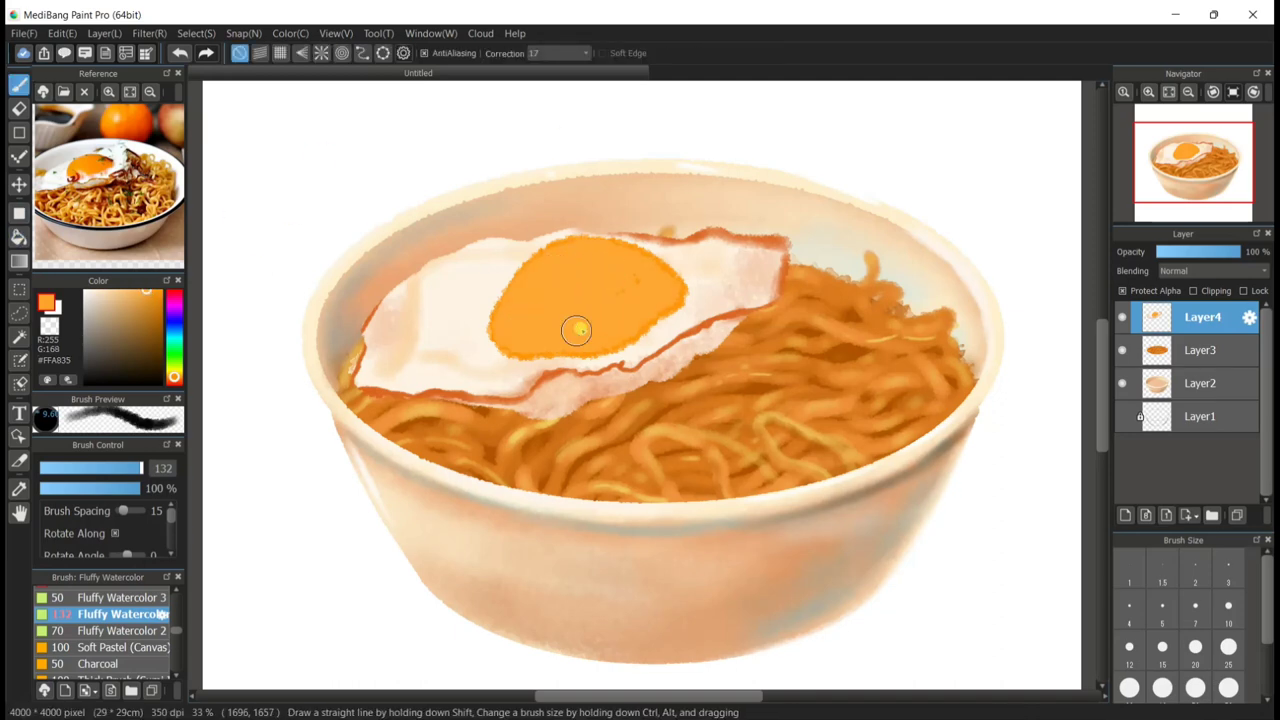
Shade the yolk's lower left and right areas with a deeper orange at brush size 234.
{"action": "left_click", "coordinate": [149, 304]}
{"action": "left_click_drag", "start_coordinate": [140, 468], "coordinate": [180, 452]}
{"action": "mouse_move", "coordinate": [515, 342]}
{"action": "left_mouse_down"}
{"action": "mouse_move", "coordinate": [579, 333]}
{"action": "mouse_move", "coordinate": [657, 293]}
{"action": "left_mouse_up"}
{"action": "left_click", "coordinate": [178, 54]}
{"action": "left_click", "coordinate": [149, 290]}
Tint the egg white to the left of the yolk with a soft tan patch, undoing the overly orange attempt.
{"action": "left_click", "coordinate": [466, 308]}
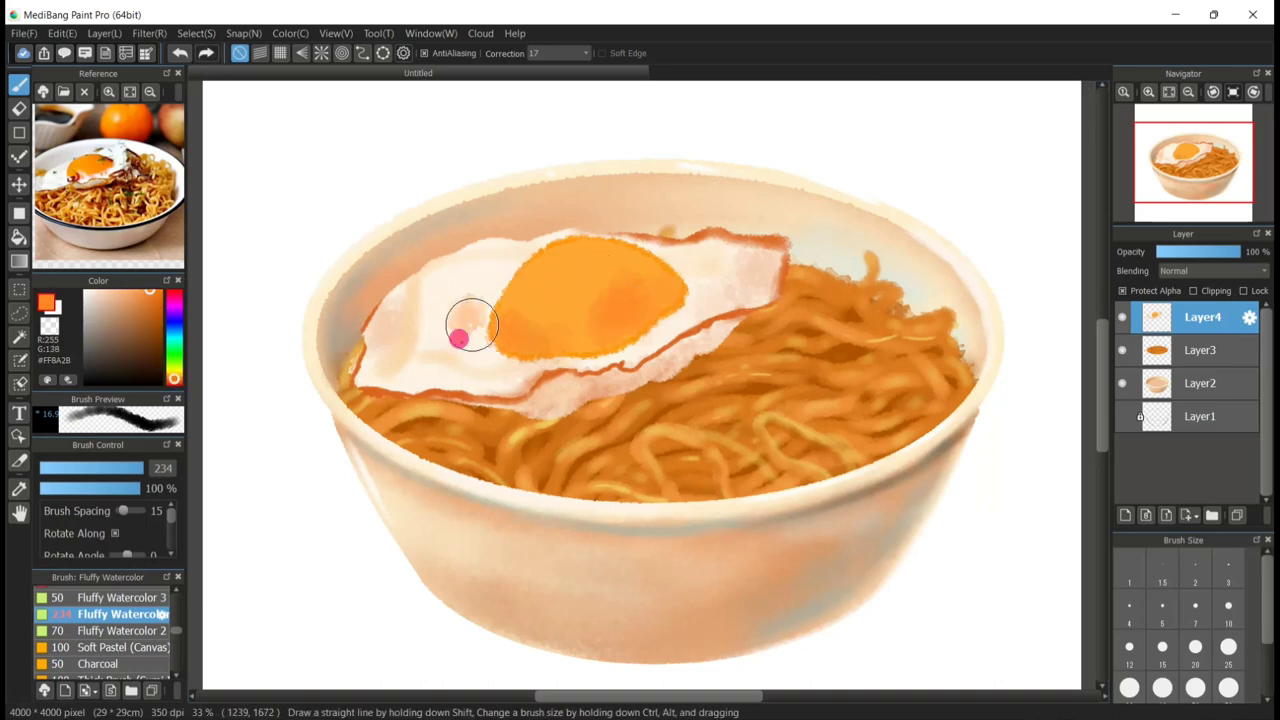
{"action": "left_click", "coordinate": [183, 53]}
{"action": "left_click_drag", "start_coordinate": [419, 321], "coordinate": [451, 358]}
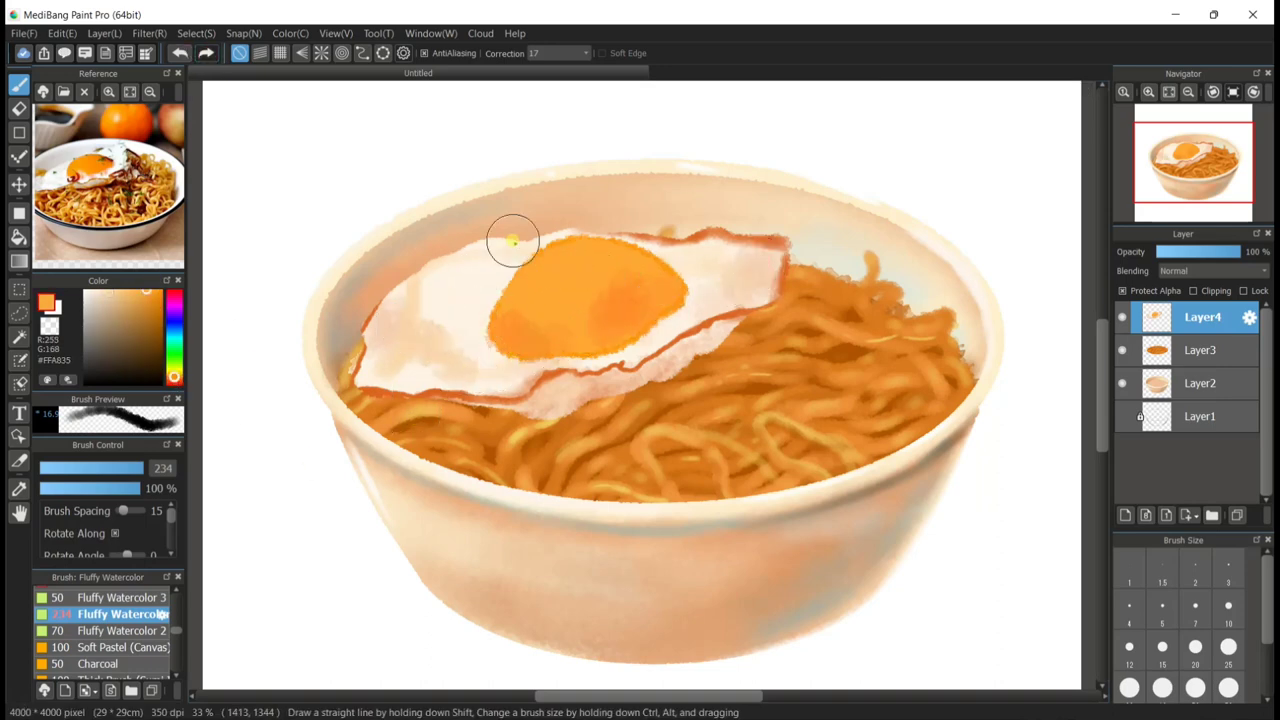
Paint white #FFFFFF highlights on the yolk's left and lower edge at size 20, then soften them at size 49 and 37% opacity.
{"action": "left_click", "coordinate": [85, 292]}
{"action": "left_click", "coordinate": [82, 469]}
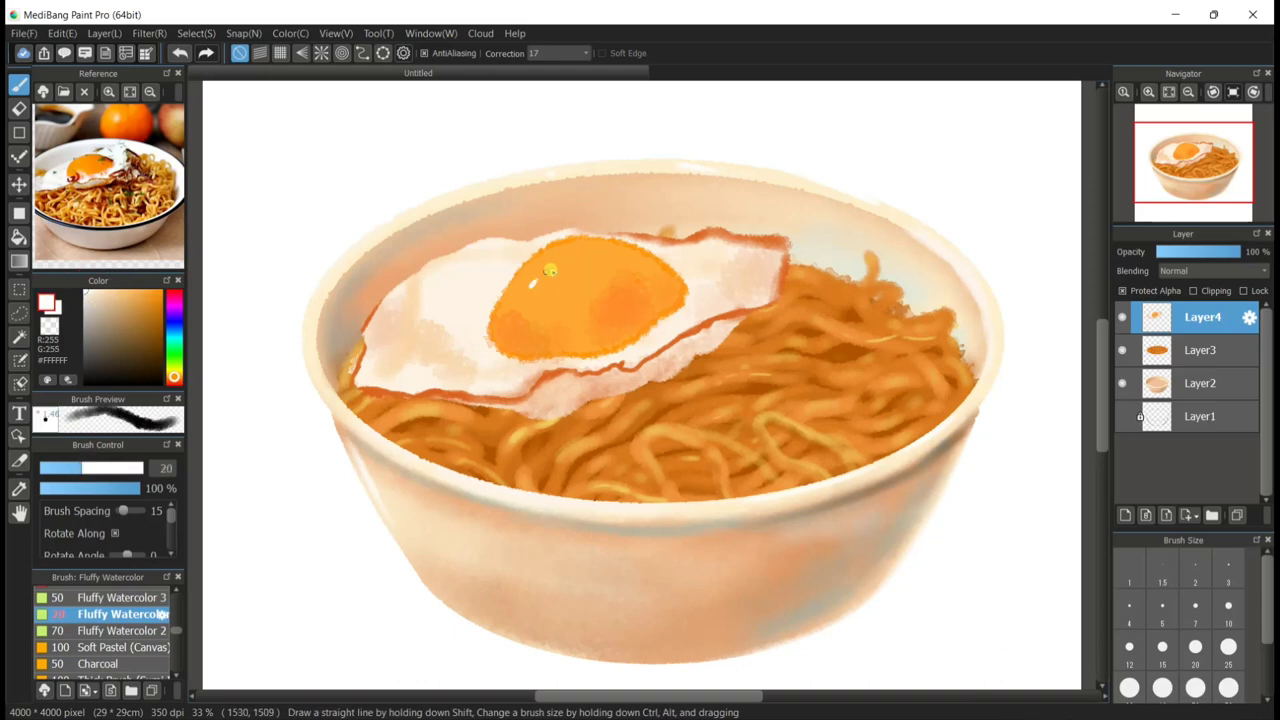
{"action": "left_click", "coordinate": [117, 467]}
{"action": "left_click", "coordinate": [78, 488]}
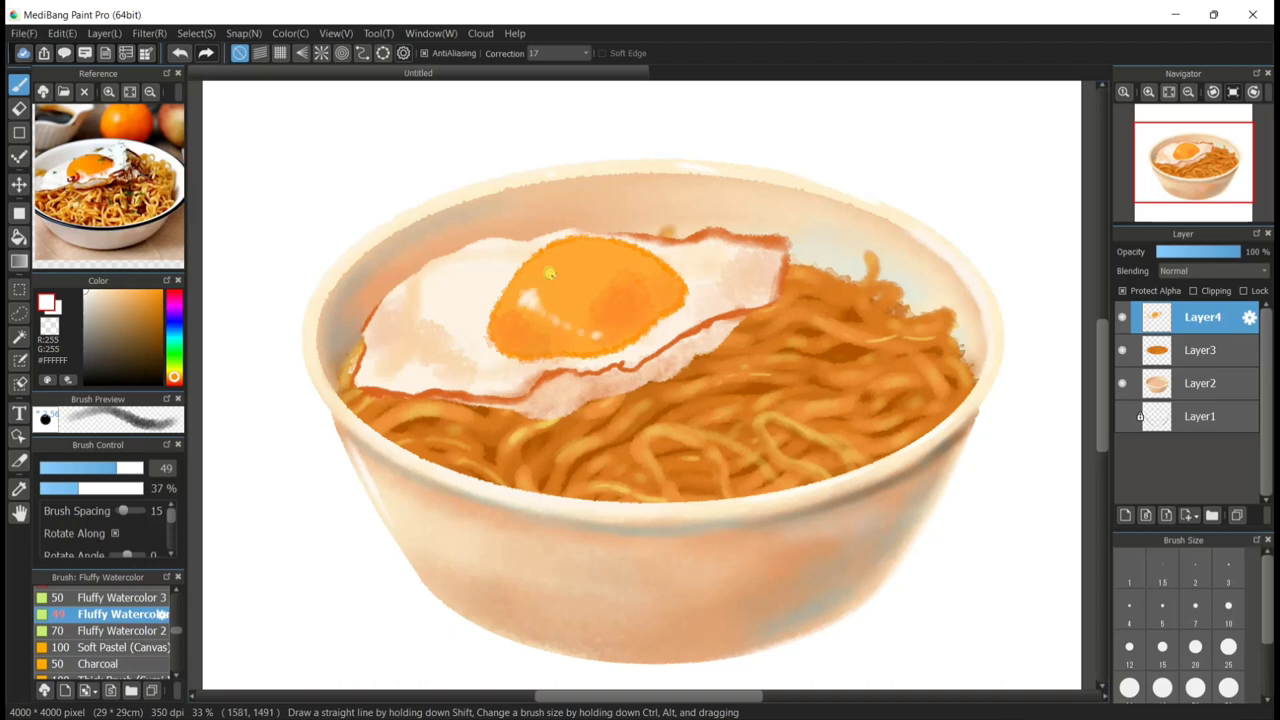
On a new layer, scatter short green scallion strokes over the egg and noodles in #5B6C00 at 100% opacity and size 49.
{"action": "key", "text": "ctrl+shift+n"}
{"action": "left_click", "coordinate": [104, 196]}
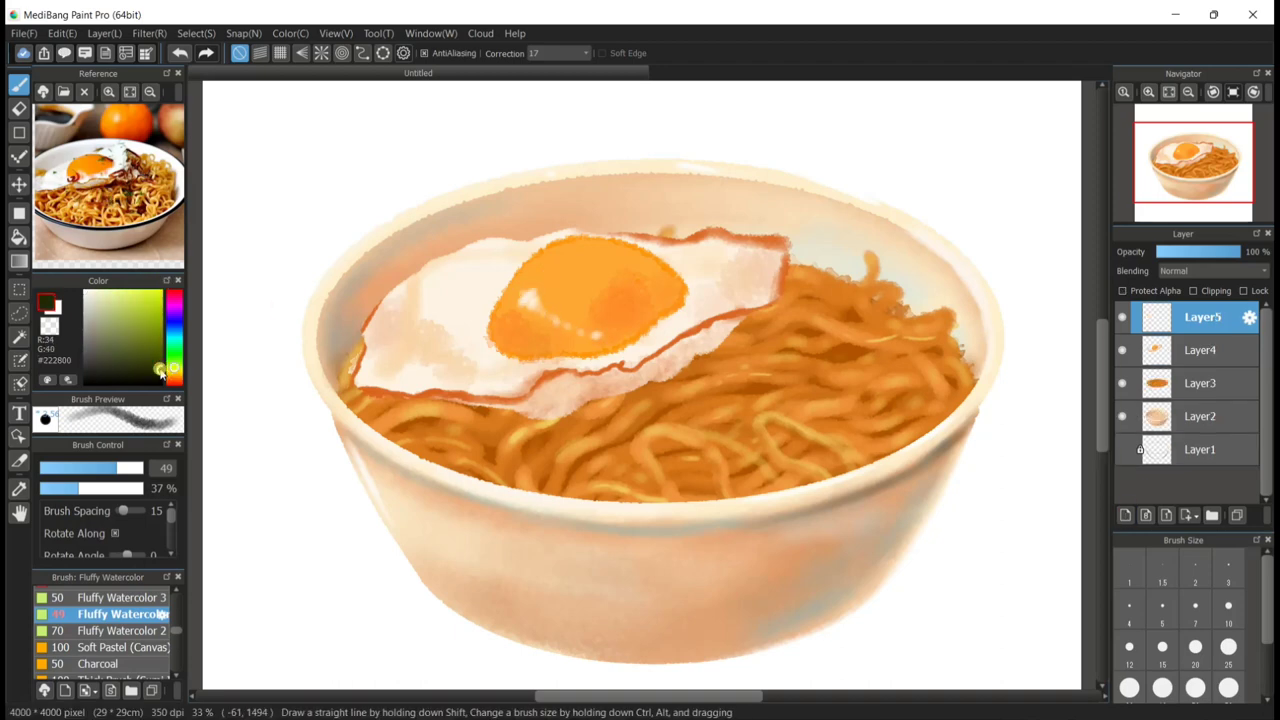
{"action": "left_click_drag", "start_coordinate": [160, 370], "coordinate": [160, 345]}
{"action": "left_click", "coordinate": [141, 488]}
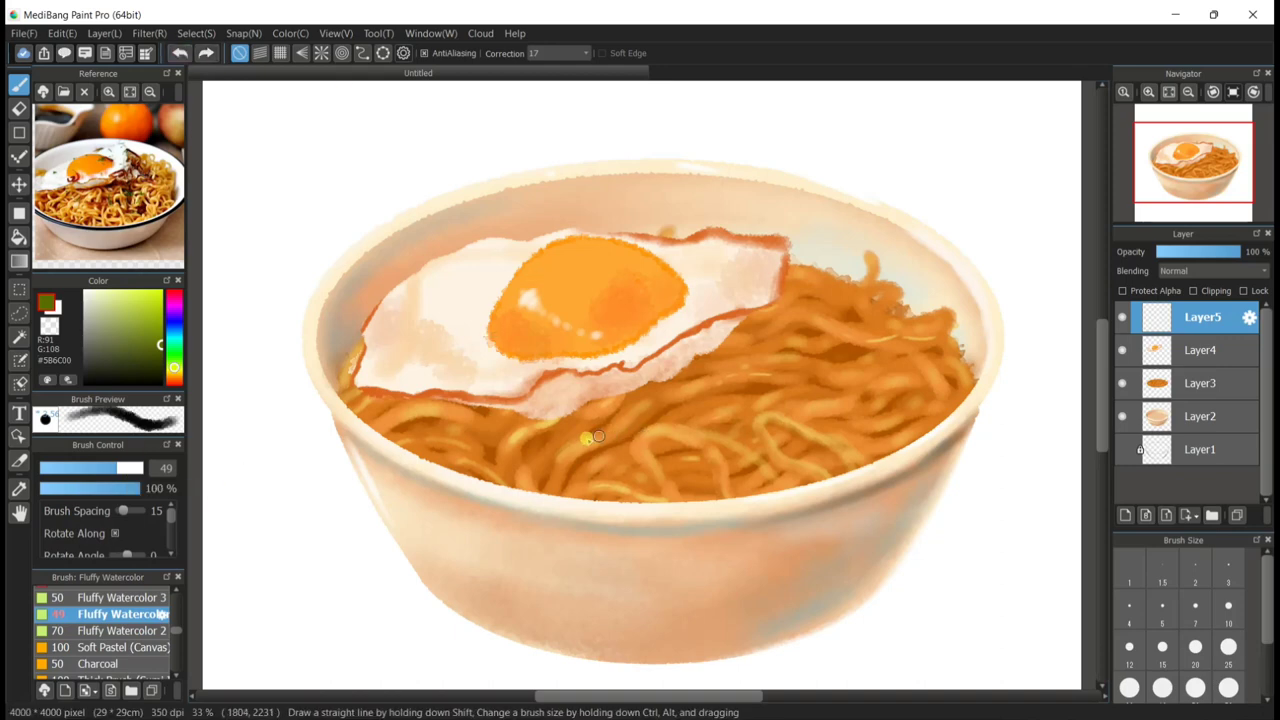
{"action": "left_click_drag", "start_coordinate": [521, 429], "coordinate": [539, 438]}
{"action": "left_click_drag", "start_coordinate": [655, 402], "coordinate": [654, 441]}
{"action": "left_click_drag", "start_coordinate": [688, 394], "coordinate": [694, 415]}
{"action": "left_click_drag", "start_coordinate": [685, 442], "coordinate": [703, 446]}
{"action": "left_click_drag", "start_coordinate": [757, 345], "coordinate": [782, 350]}
{"action": "left_click_drag", "start_coordinate": [588, 373], "coordinate": [630, 357]}
{"action": "left_click_drag", "start_coordinate": [478, 357], "coordinate": [493, 365]}
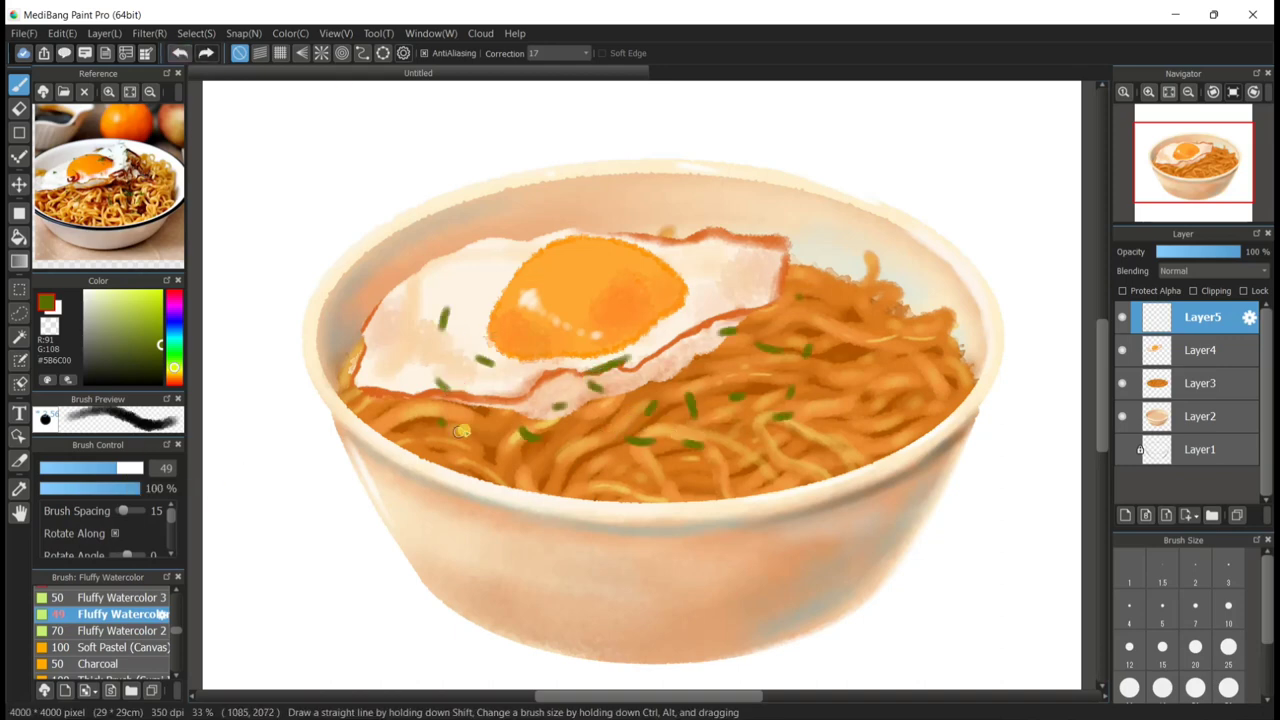
{"action": "left_click_drag", "start_coordinate": [441, 421], "coordinate": [461, 432]}
{"action": "left_click_drag", "start_coordinate": [465, 455], "coordinate": [480, 450]}
{"action": "left_click_drag", "start_coordinate": [567, 483], "coordinate": [605, 491]}
{"action": "left_click", "coordinate": [182, 54]}
{"action": "left_click_drag", "start_coordinate": [640, 348], "coordinate": [642, 327]}
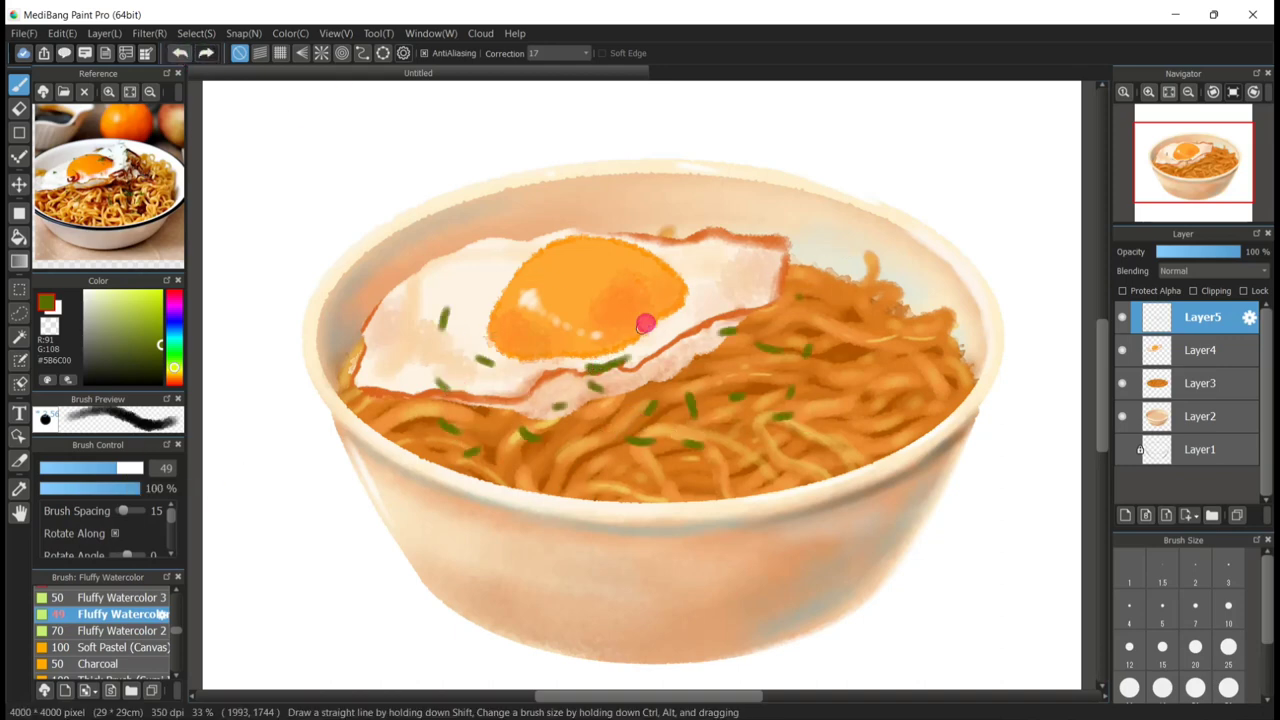
Protect the scallion layer's alpha and tint the lower edges of several pieces with dark blue #004D83.
{"action": "left_click", "coordinate": [1142, 291]}
{"action": "left_click_drag", "start_coordinate": [177, 341], "coordinate": [193, 334]}
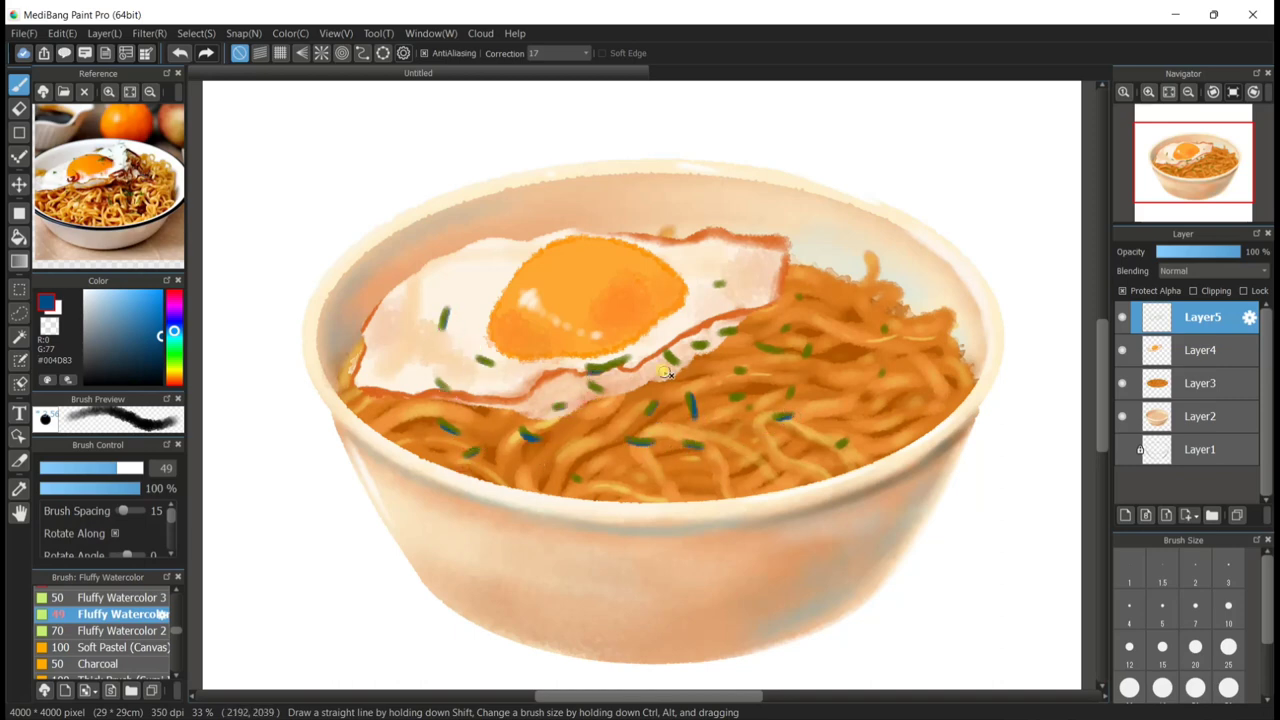
On Layer3, paint a soft shadow on the noodles beneath the egg white in #00518A at 14% opacity and size 251.
{"action": "left_click", "coordinate": [1200, 386]}
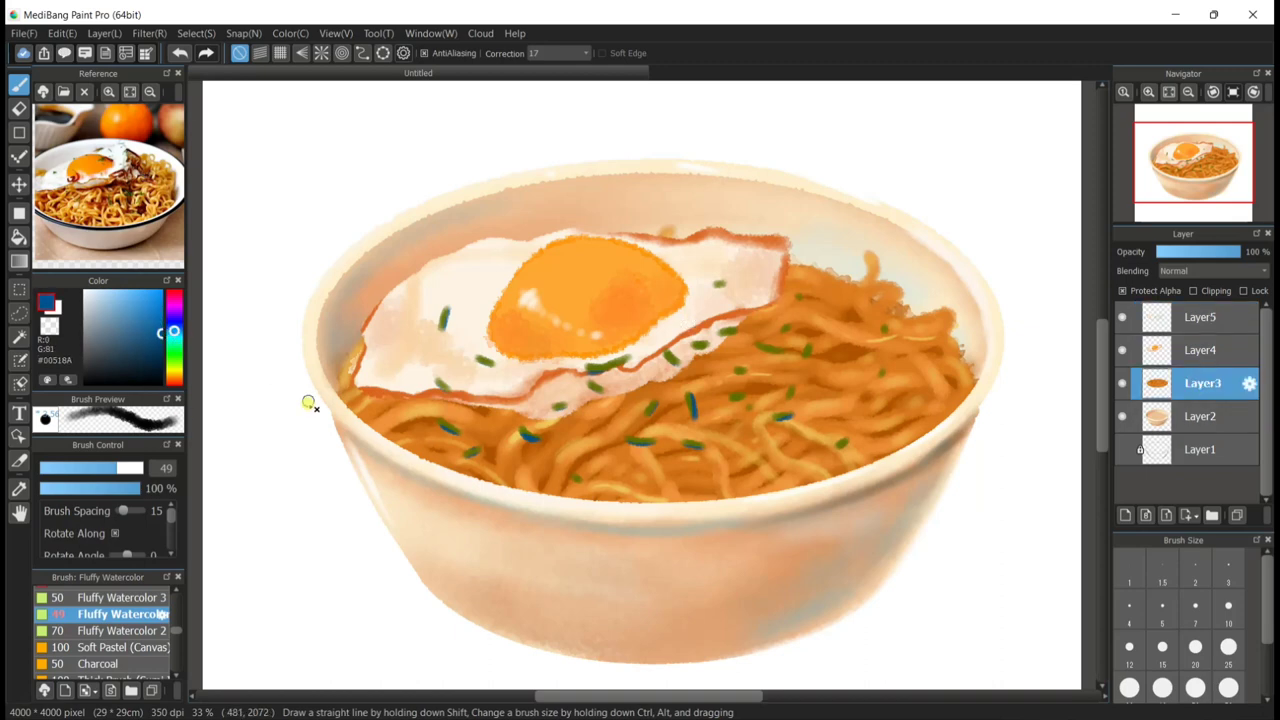
{"action": "mouse_move", "coordinate": [398, 375]}
{"action": "left_mouse_down"}
{"action": "mouse_move", "coordinate": [617, 374]}
{"action": "mouse_move", "coordinate": [700, 337]}
{"action": "mouse_move", "coordinate": [771, 277]}
{"action": "left_mouse_up"}
{"action": "left_click", "coordinate": [416, 382]}
{"action": "left_click_drag", "start_coordinate": [416, 382], "coordinate": [428, 309]}
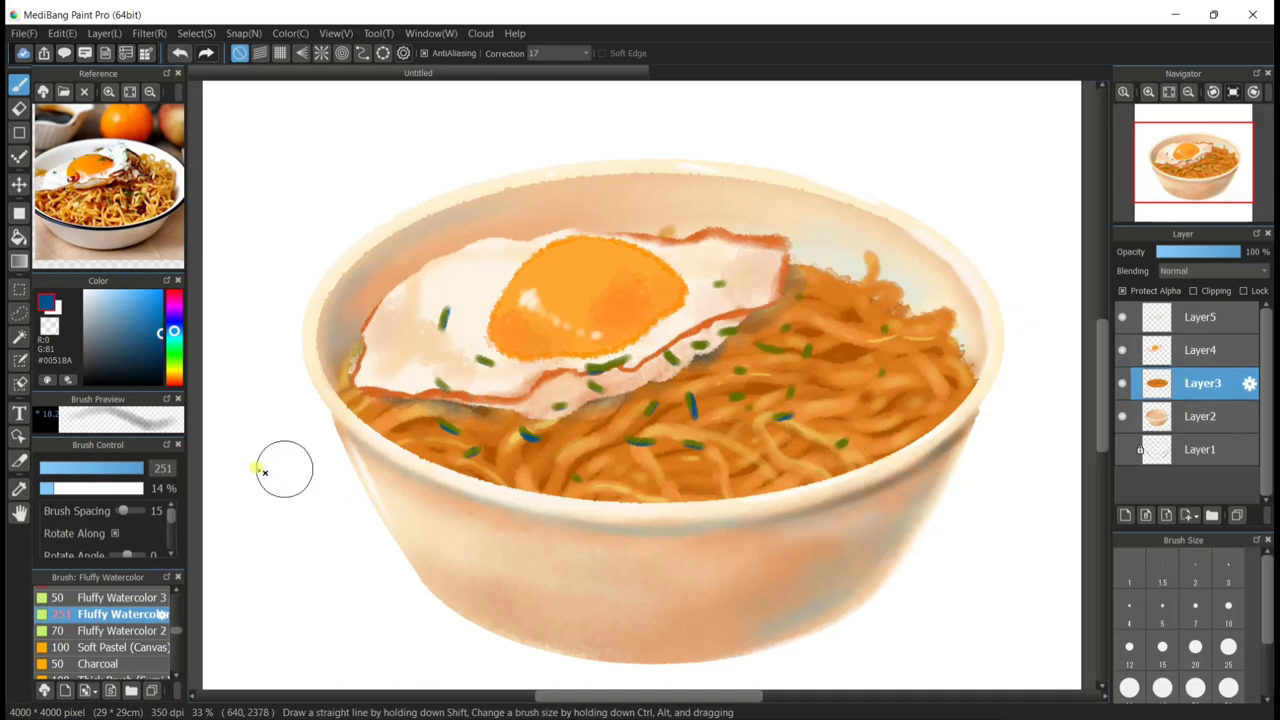
Add small shadows on the noodles beneath the scallion pieces at 22% opacity and size 47.
{"action": "left_click", "coordinate": [113, 486]}
{"action": "left_click", "coordinate": [115, 469]}
{"action": "left_click", "coordinate": [62, 488]}
{"action": "left_click_drag", "start_coordinate": [466, 457], "coordinate": [478, 451]}
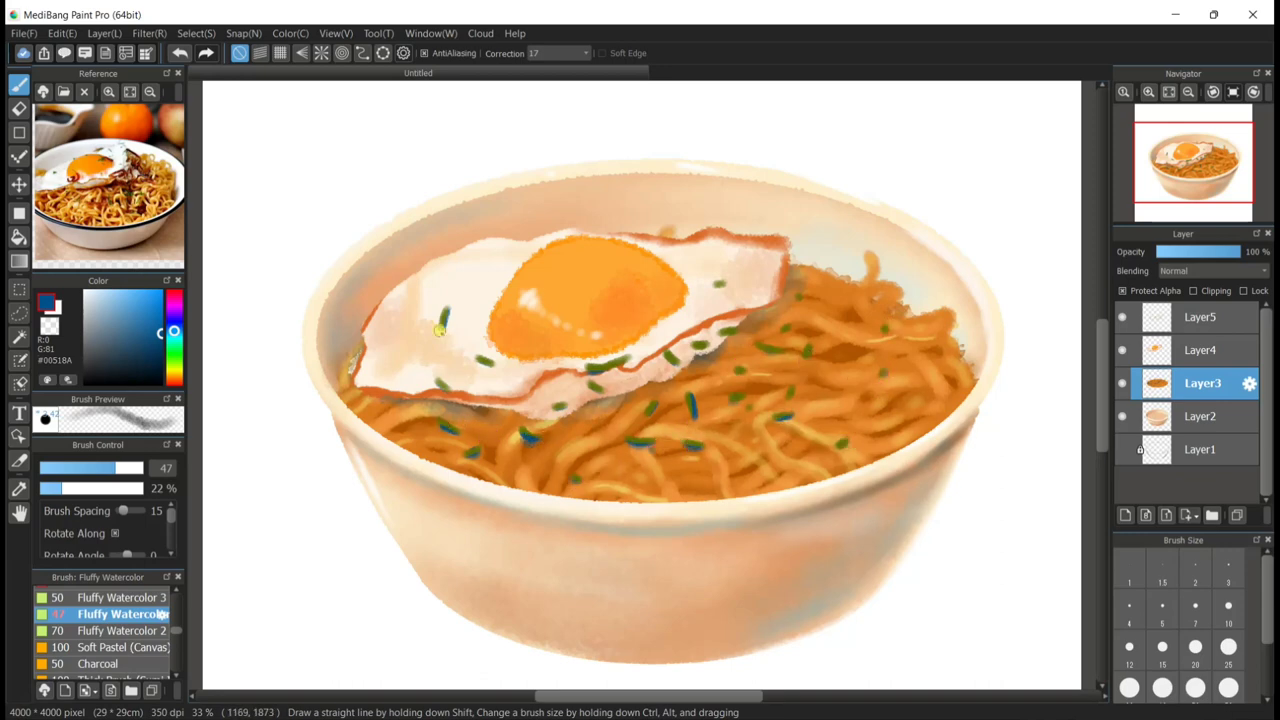
On Layer5, add tiny #FDEBD3 highlights to the scallion pieces at 56% opacity and size 14.4.
{"action": "left_click", "coordinate": [1200, 317]}
{"action": "right_click", "coordinate": [466, 251]}
{"action": "left_click_drag", "start_coordinate": [122, 488], "coordinate": [146, 484]}
{"action": "left_click", "coordinate": [69, 468]}
{"action": "left_click", "coordinate": [97, 488]}
{"action": "left_click", "coordinate": [1138, 81]}
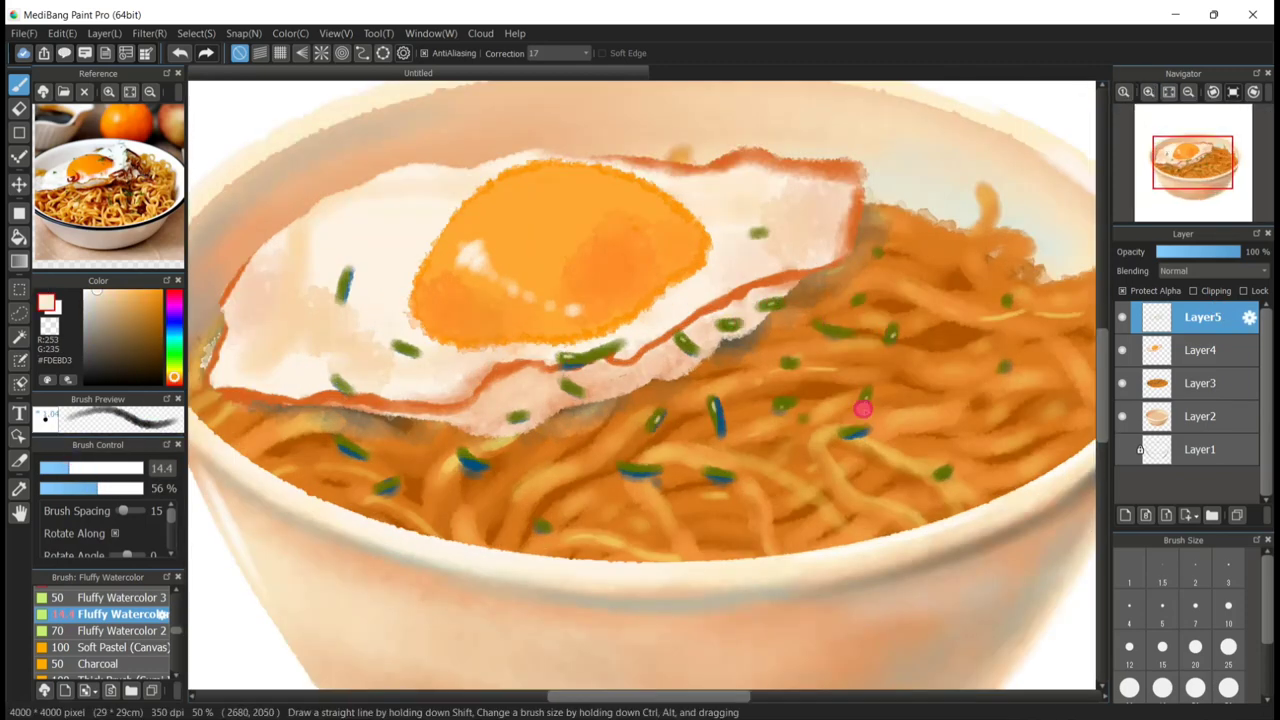
{"action": "left_click", "coordinate": [1167, 92]}
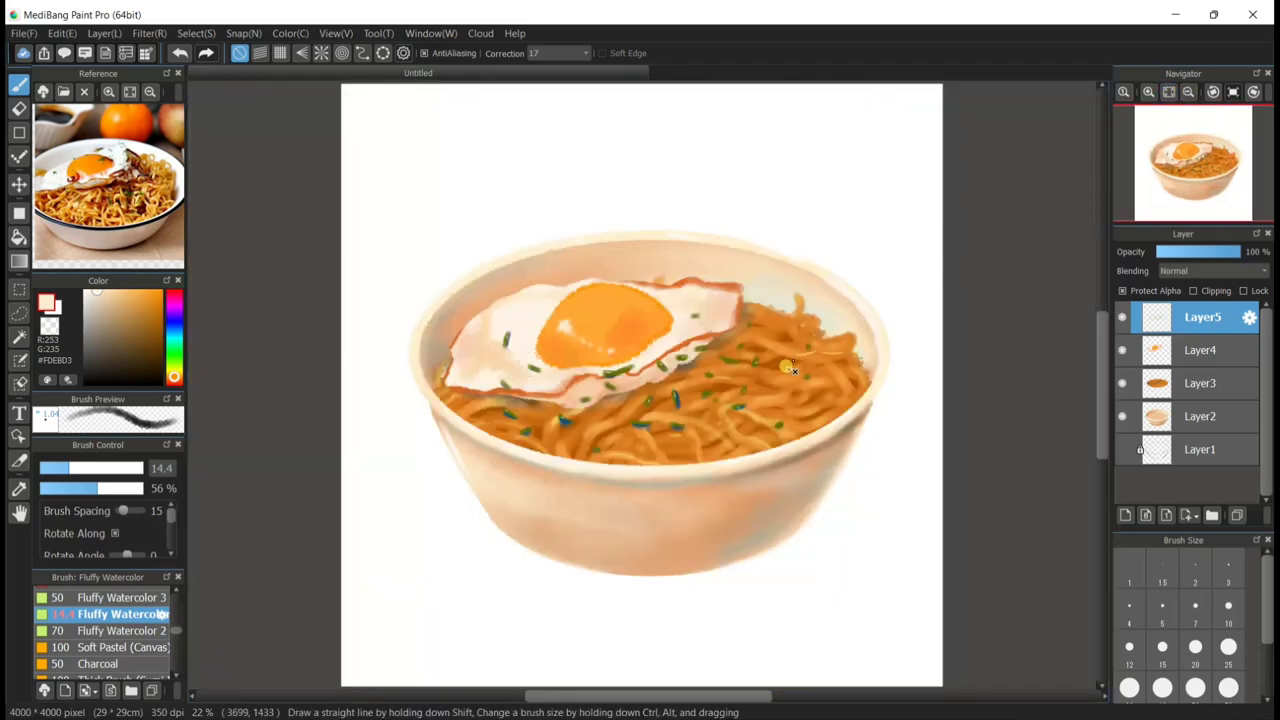
Add a new layer above Layer5 and choose the Splatter Brush.
{"action": "left_click", "coordinate": [1125, 515]}
{"action": "mouse_move", "coordinate": [176, 626]}
{"action": "left_mouse_down"}
{"action": "mouse_move", "coordinate": [176, 657]}
{"action": "mouse_move", "coordinate": [161, 661]}
{"action": "left_mouse_up"}
{"action": "double_click", "coordinate": [115, 653]}
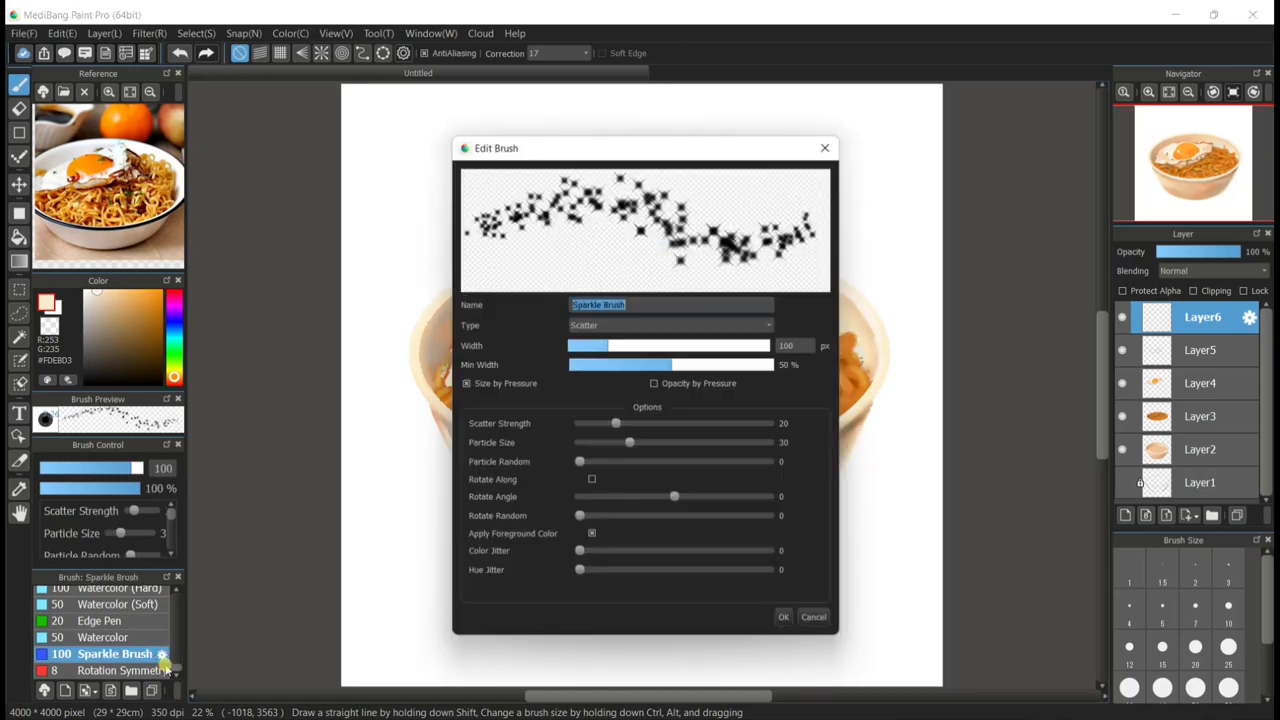
{"action": "left_click", "coordinate": [829, 143]}
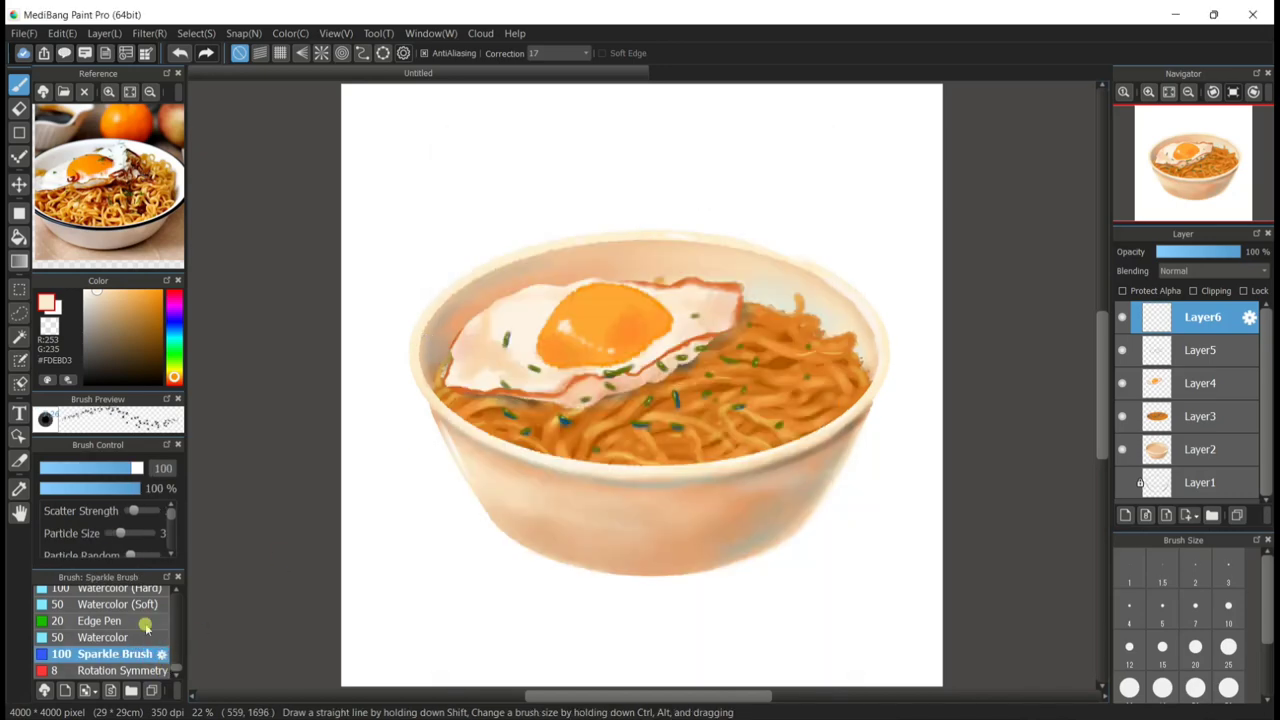
{"action": "scroll", "coordinate": [175, 595], "scroll_direction": "up", "scroll_amount": 2}
{"action": "scroll", "coordinate": [175, 597], "scroll_direction": "up", "scroll_amount": 5}
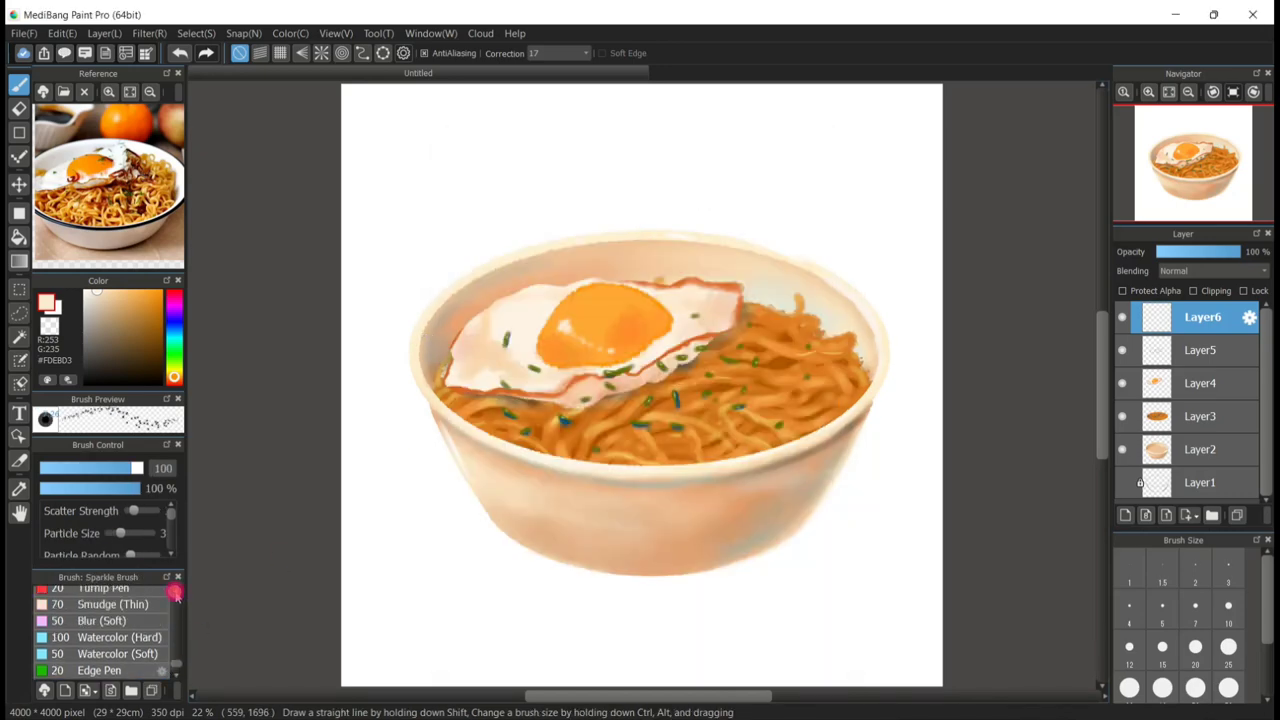
{"action": "left_click", "coordinate": [140, 604]}
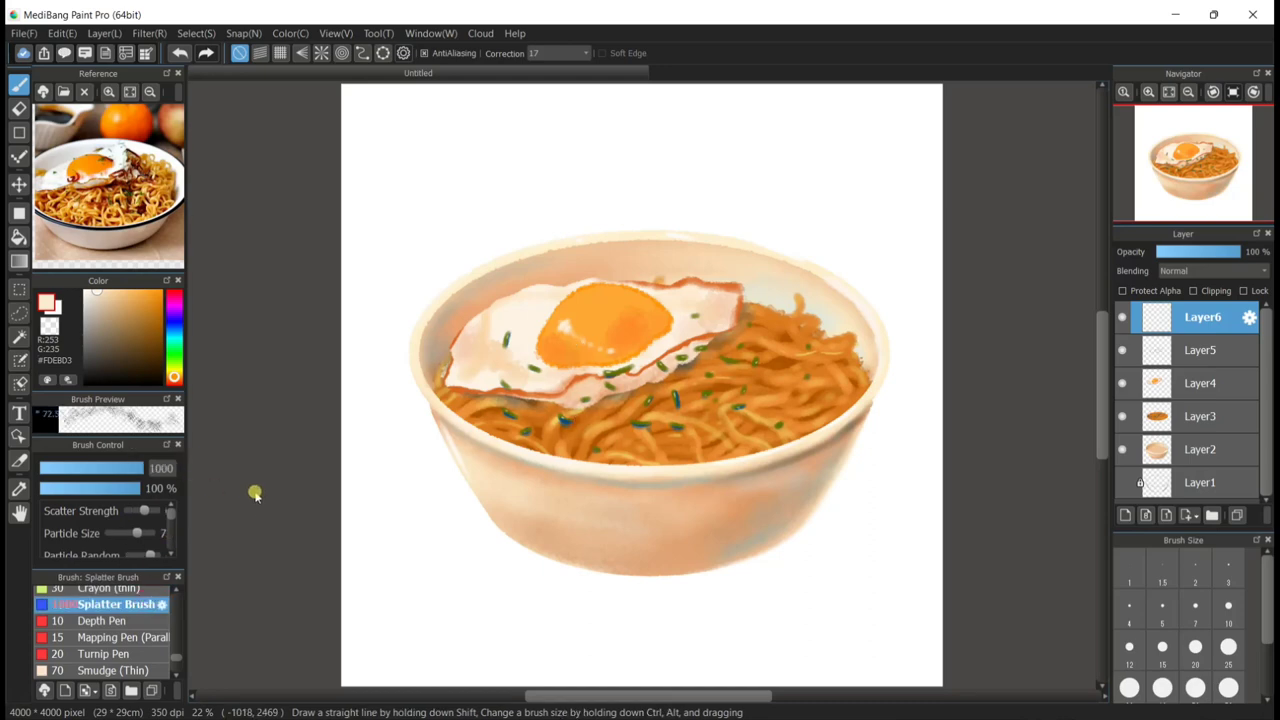
Try a cream #FDEBD3 splatter on the noodles at brush size 134 and undo it.
{"action": "left_click", "coordinate": [138, 478]}
{"action": "left_click_drag", "start_coordinate": [140, 480], "coordinate": [142, 479]}
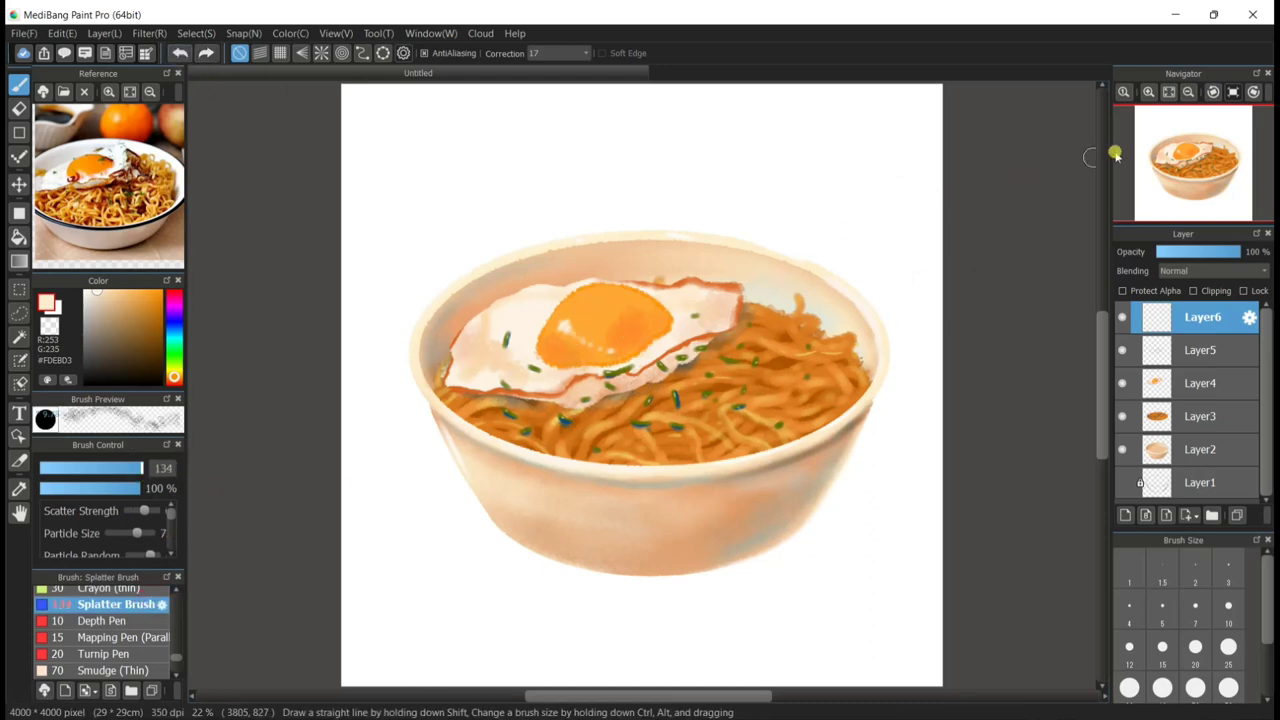
{"action": "left_click", "coordinate": [1148, 92]}
{"action": "left_click", "coordinate": [1148, 92]}
{"action": "left_click", "coordinate": [680, 424]}
{"action": "left_click", "coordinate": [600, 426]}
{"action": "left_click", "coordinate": [178, 53]}
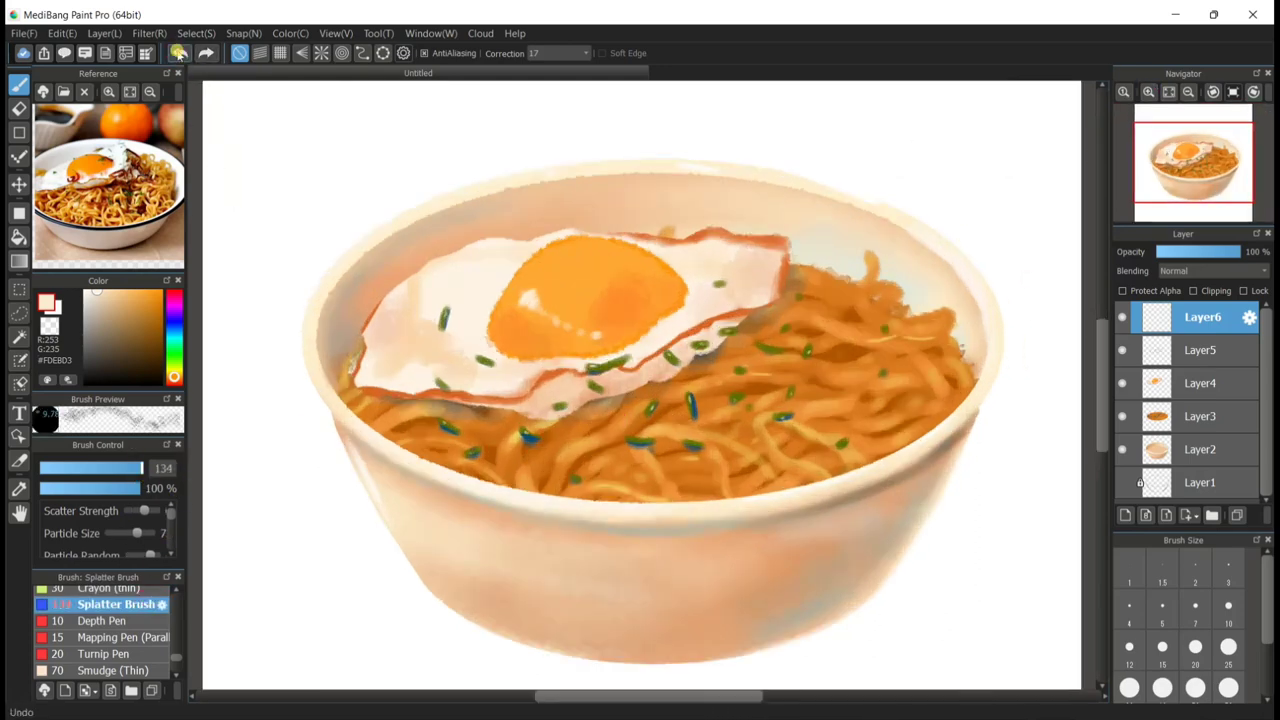
Try splatter over the egg and noodles with a smaller particle size, at brush sizes 371 and 1000.
{"action": "left_click_drag", "start_coordinate": [138, 470], "coordinate": [176, 483]}
{"action": "left_click_drag", "start_coordinate": [137, 536], "coordinate": [117, 538]}
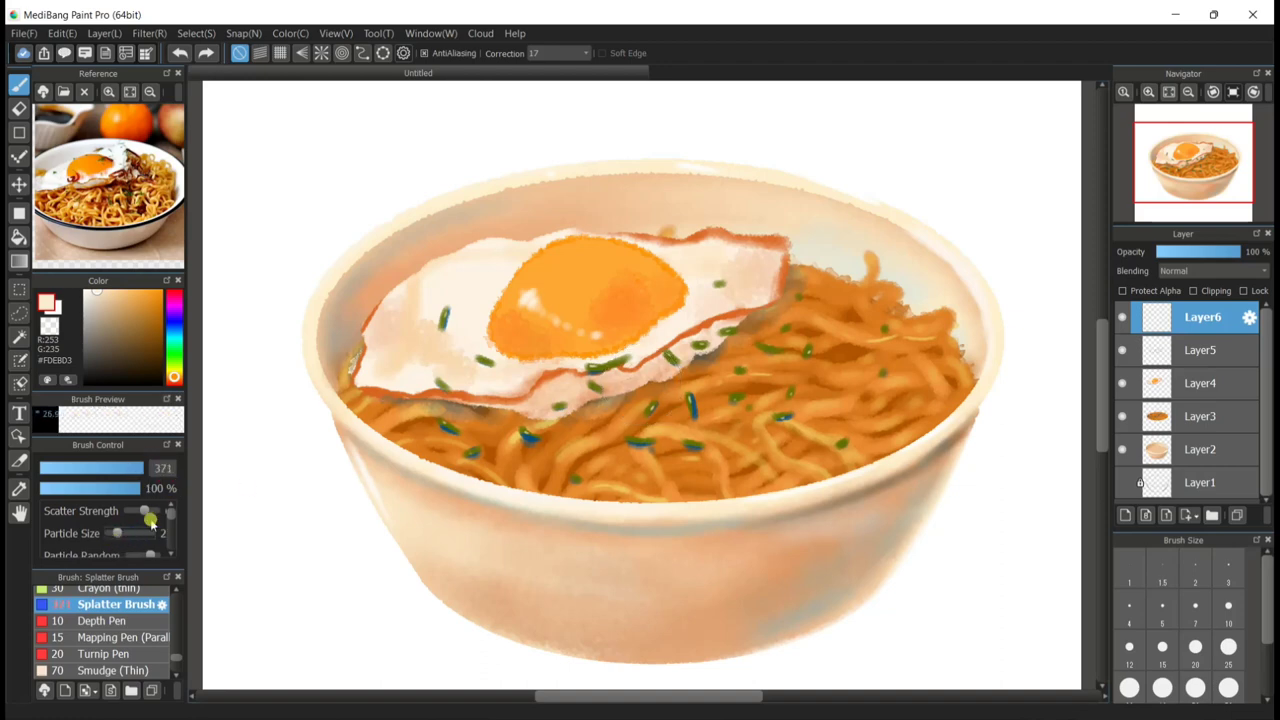
{"action": "left_click", "coordinate": [731, 414]}
{"action": "left_click_drag", "start_coordinate": [139, 470], "coordinate": [149, 479]}
{"action": "left_click", "coordinate": [534, 360]}
{"action": "left_click", "coordinate": [588, 428]}
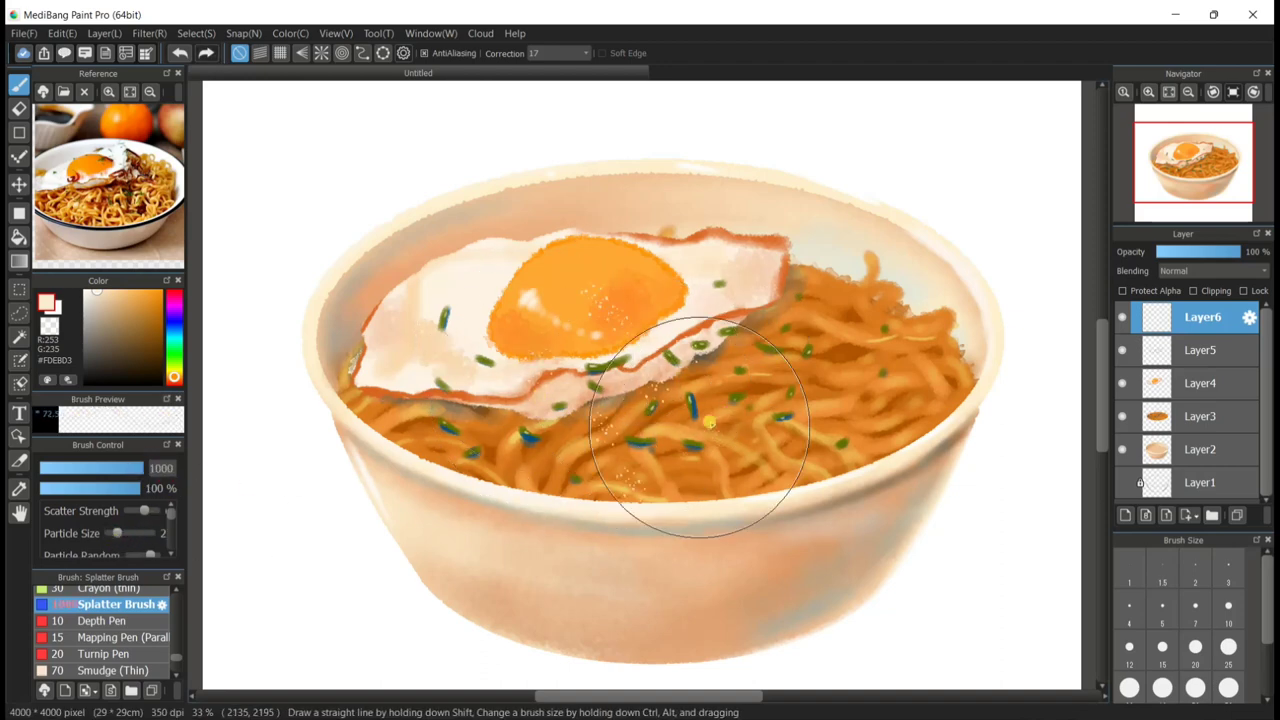
{"action": "left_click", "coordinate": [122, 533]}
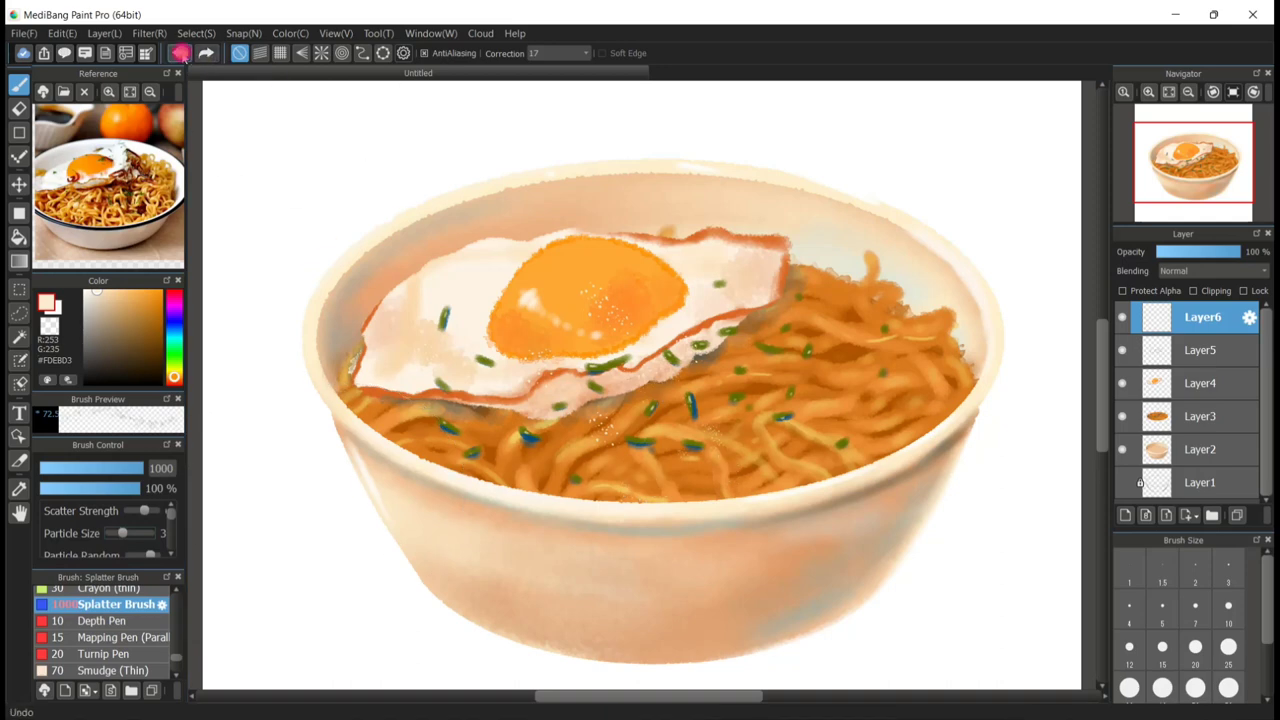
Try a wider splatter across the egg and noodles with a higher scatter strength, undoing each attempt.
{"action": "left_click_drag", "start_coordinate": [146, 512], "coordinate": [159, 516]}
{"action": "left_click", "coordinate": [548, 371]}
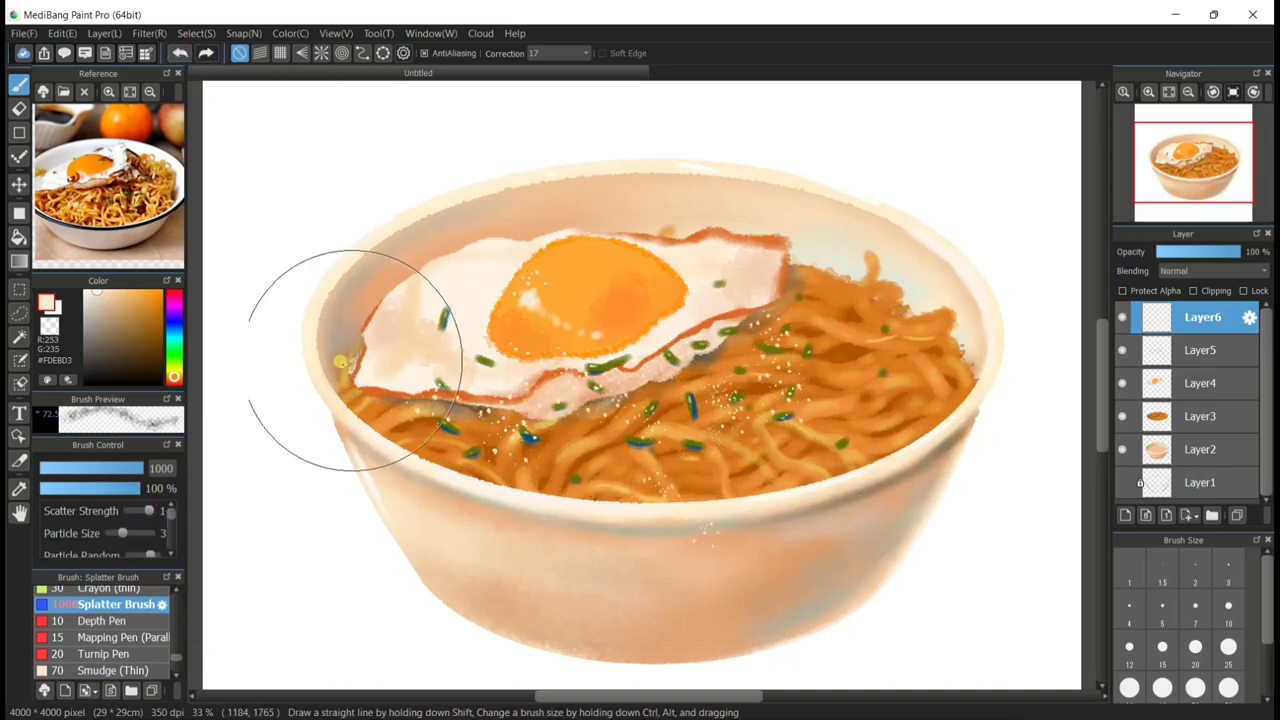
{"action": "left_click", "coordinate": [176, 56]}
{"action": "left_click", "coordinate": [180, 53]}
{"action": "mouse_move", "coordinate": [615, 365]}
{"action": "left_mouse_down"}
{"action": "mouse_move", "coordinate": [762, 346]}
{"action": "mouse_move", "coordinate": [828, 355]}
{"action": "left_mouse_up"}
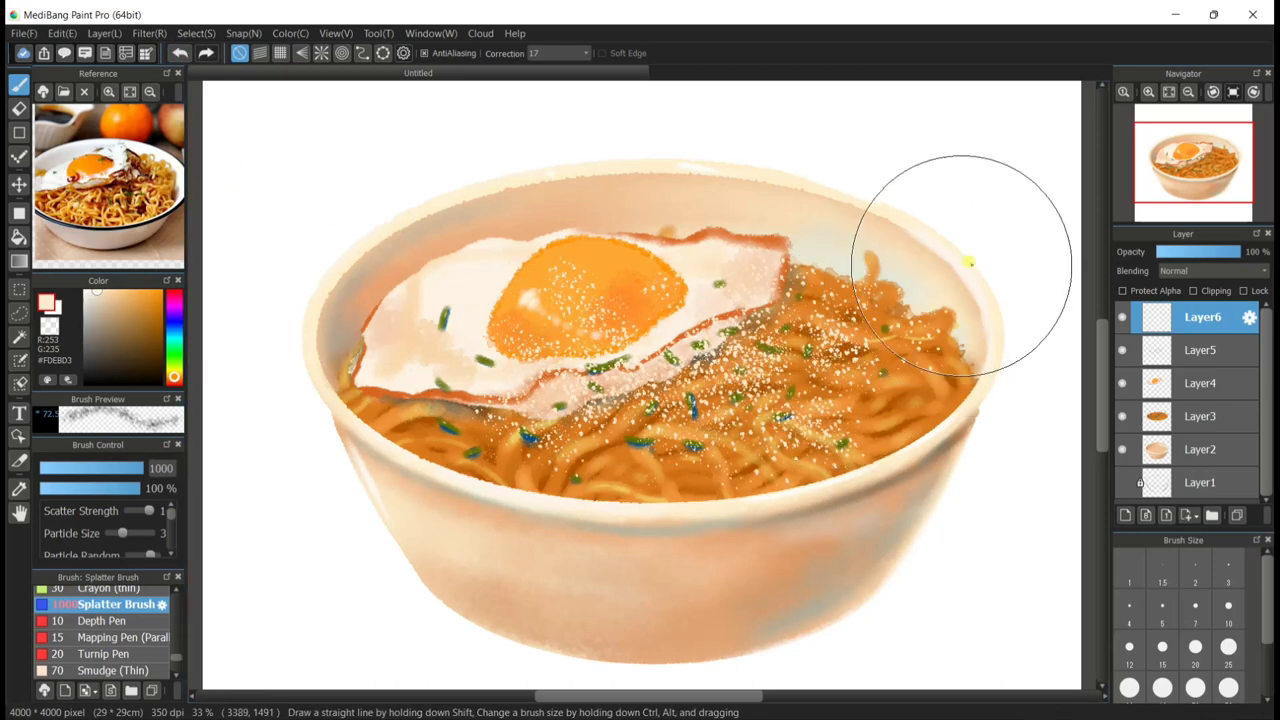
{"action": "left_click", "coordinate": [175, 55]}
On Layer6, splatter fine #FDEBD3 specks across the egg and noodles at size 1000 with high scatter strength and a very small particle size.
{"action": "left_click_drag", "start_coordinate": [148, 513], "coordinate": [145, 518]}
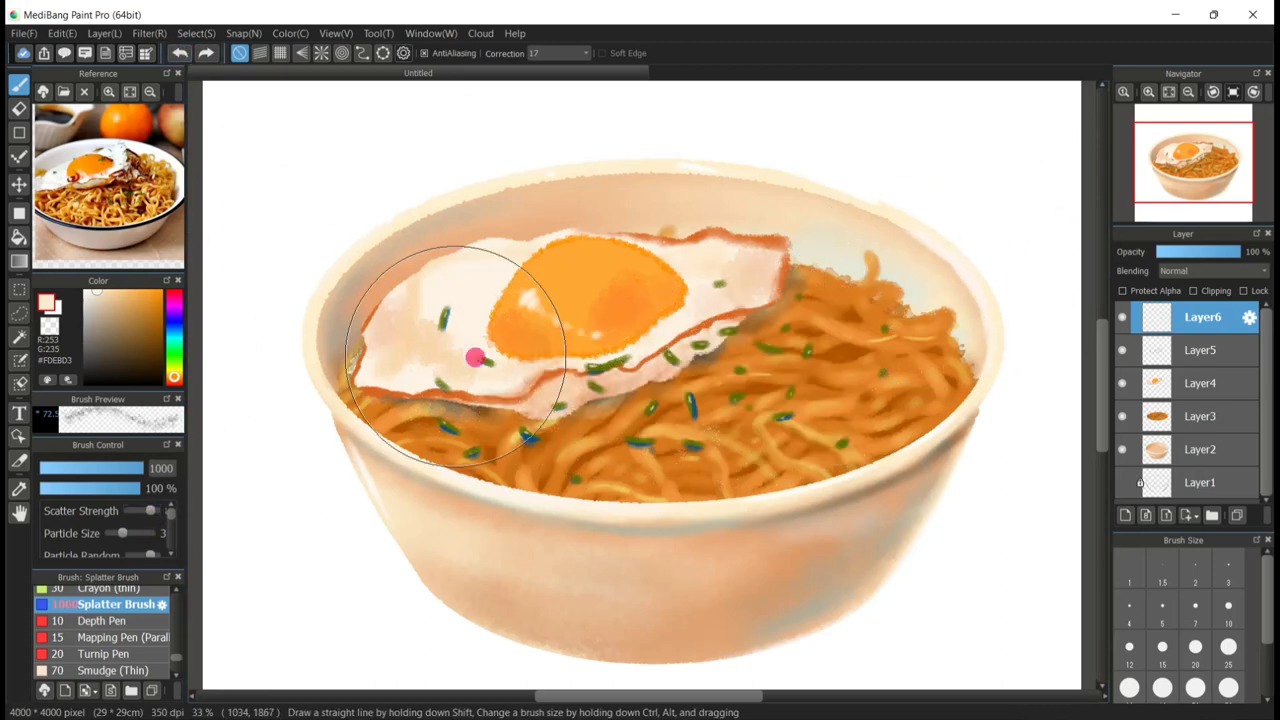
{"action": "mouse_move", "coordinate": [471, 343]}
{"action": "left_mouse_down"}
{"action": "mouse_move", "coordinate": [746, 371]}
{"action": "mouse_move", "coordinate": [929, 357]}
{"action": "left_mouse_up"}
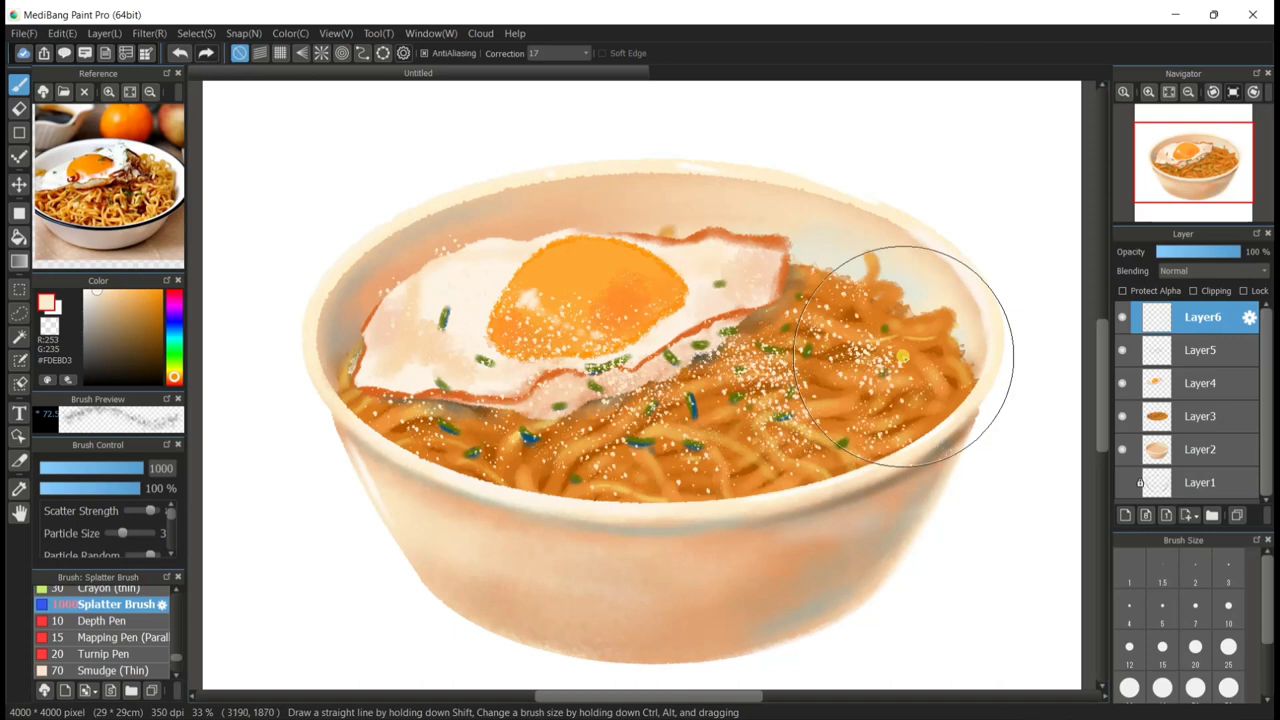
{"action": "left_click", "coordinate": [179, 53]}
{"action": "left_click", "coordinate": [112, 537]}
{"action": "mouse_move", "coordinate": [428, 335]}
{"action": "left_mouse_down"}
{"action": "mouse_move", "coordinate": [868, 363]}
{"action": "mouse_move", "coordinate": [580, 415]}
{"action": "mouse_move", "coordinate": [787, 333]}
{"action": "left_mouse_up"}
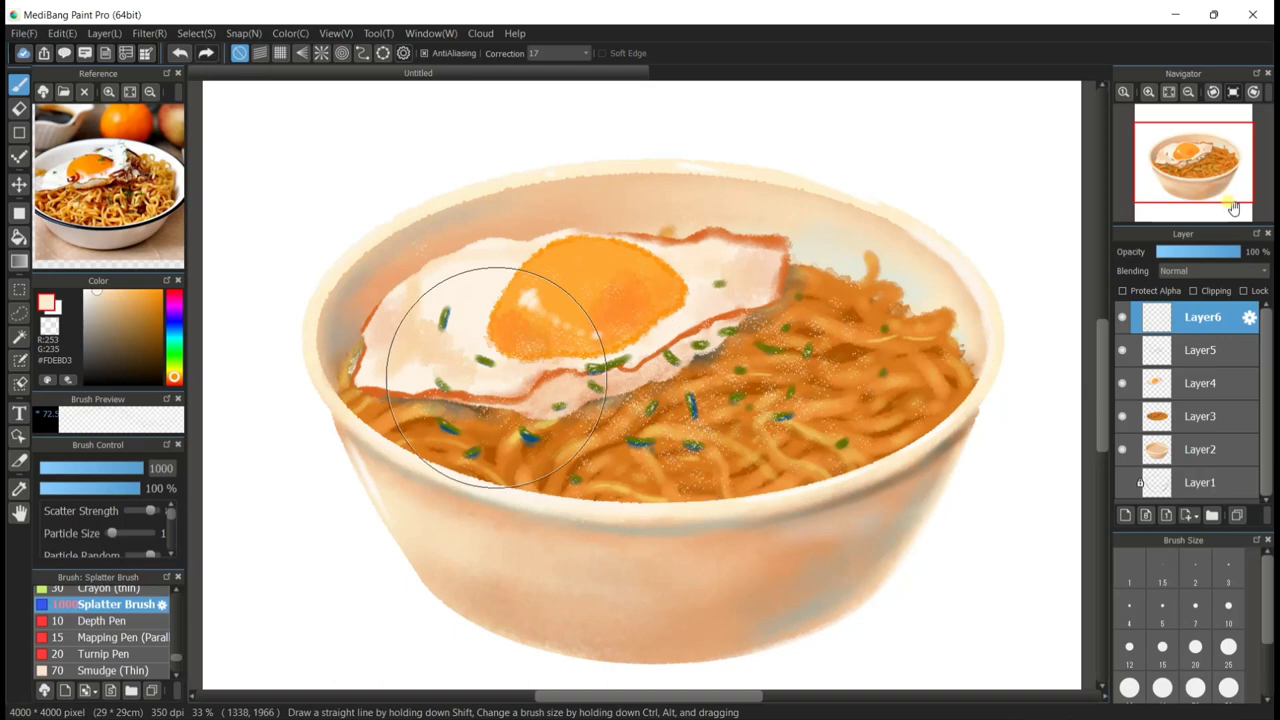
{"action": "left_click", "coordinate": [1166, 91]}
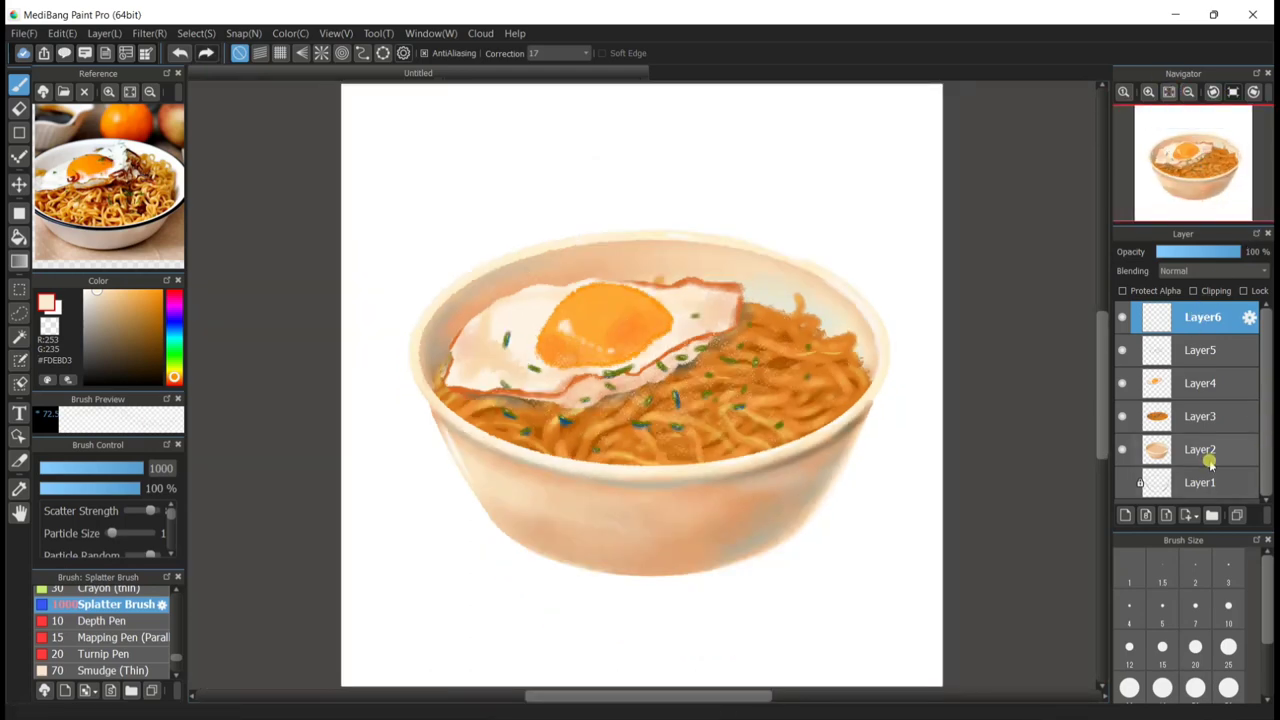
Add a new layer directly above Layer1 and fill the whole canvas on it with turquoise #58D0CA.
{"action": "left_click", "coordinate": [1199, 482]}
{"action": "left_click", "coordinate": [1125, 515]}
{"action": "left_click", "coordinate": [127, 290]}
{"action": "left_click", "coordinate": [176, 373]}
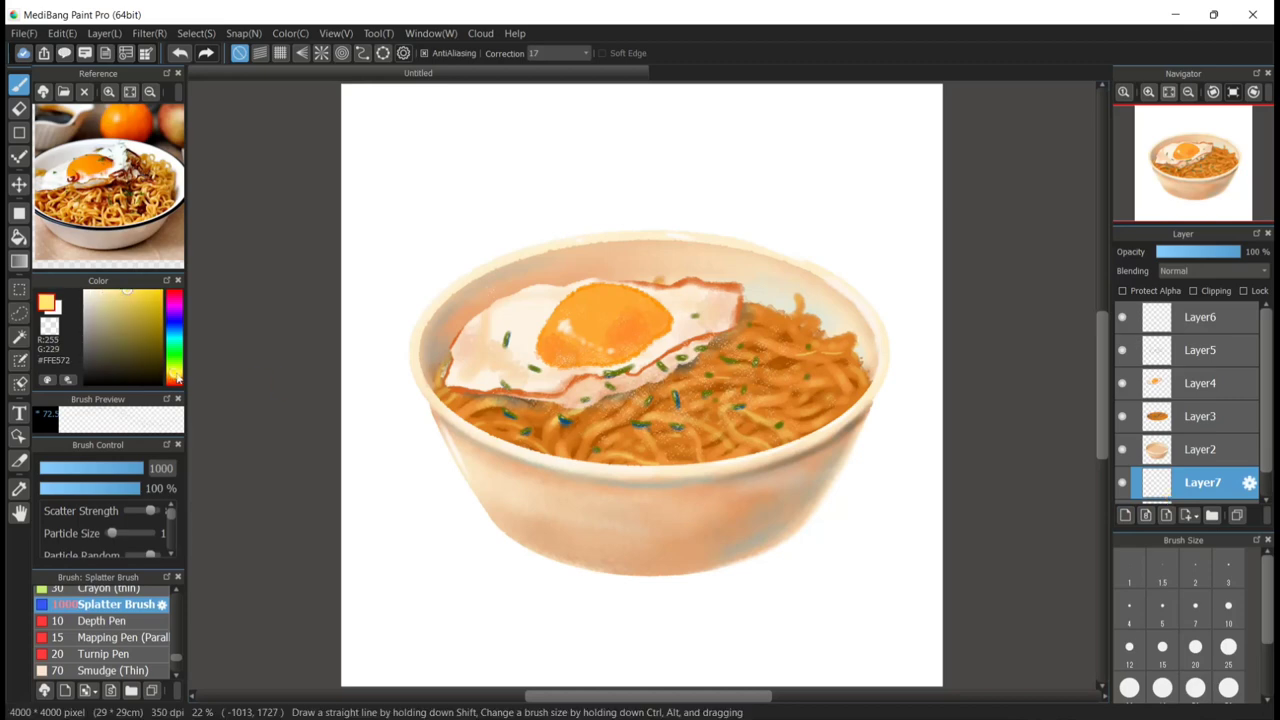
{"action": "left_click", "coordinate": [174, 338]}
{"action": "left_click", "coordinate": [129, 307]}
{"action": "left_click", "coordinate": [19, 212]}
{"action": "left_click_drag", "start_coordinate": [324, 88], "coordinate": [968, 714]}
{"action": "left_click", "coordinate": [1188, 92]}
{"action": "left_click_drag", "start_coordinate": [374, 140], "coordinate": [920, 240]}
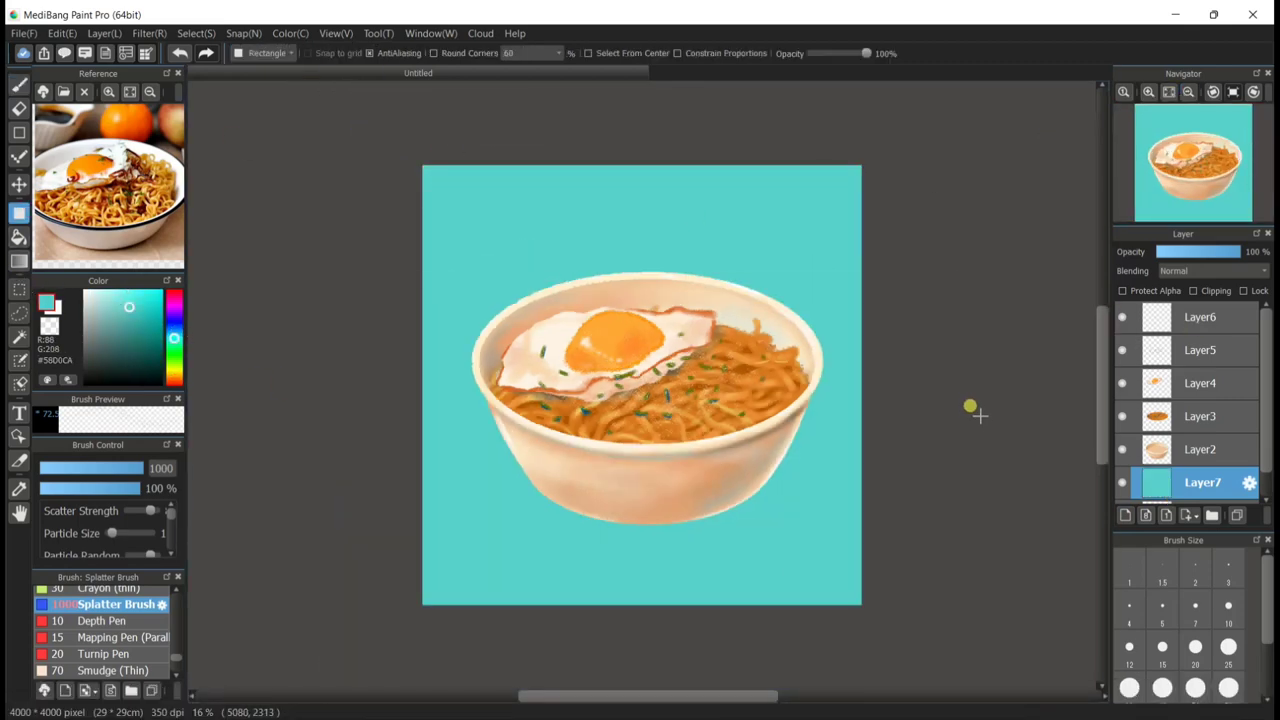
Refill the Layer7 background with beige #C7AE9A and tan #C9946A as color trials.
{"action": "left_click", "coordinate": [159, 251]}
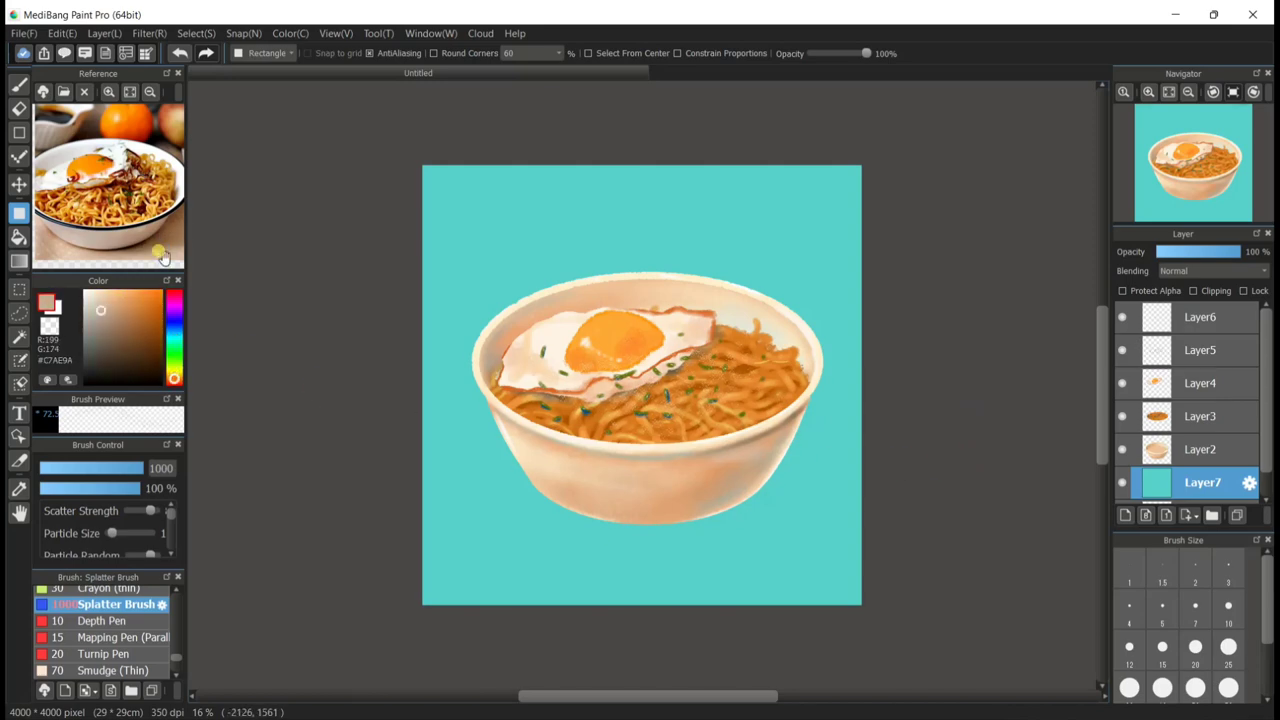
{"action": "left_click_drag", "start_coordinate": [406, 134], "coordinate": [1016, 616]}
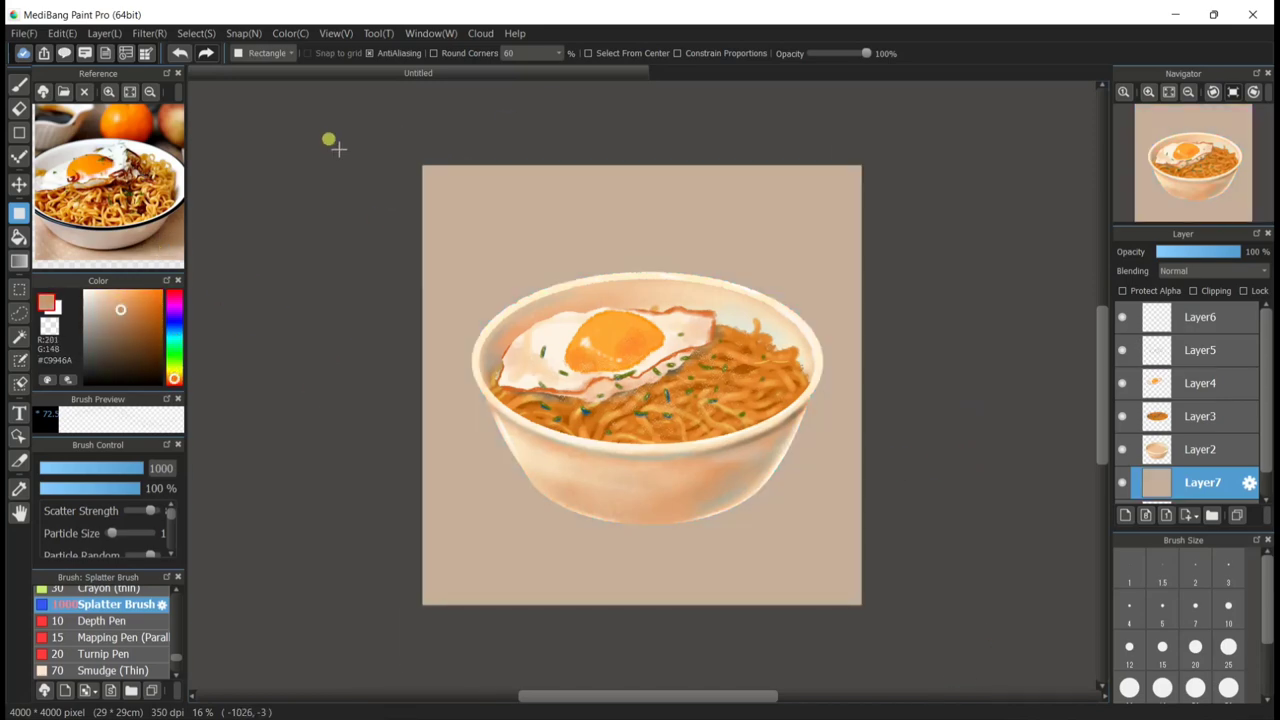
{"action": "left_click_drag", "start_coordinate": [380, 142], "coordinate": [800, 636]}
{"action": "left_click_drag", "start_coordinate": [714, 100], "coordinate": [984, 704]}
Try lighter background fills on Layer7 in #F3BB8E, #F3D48E and #FFE19C.
{"action": "left_click_drag", "start_coordinate": [120, 316], "coordinate": [105, 277]}
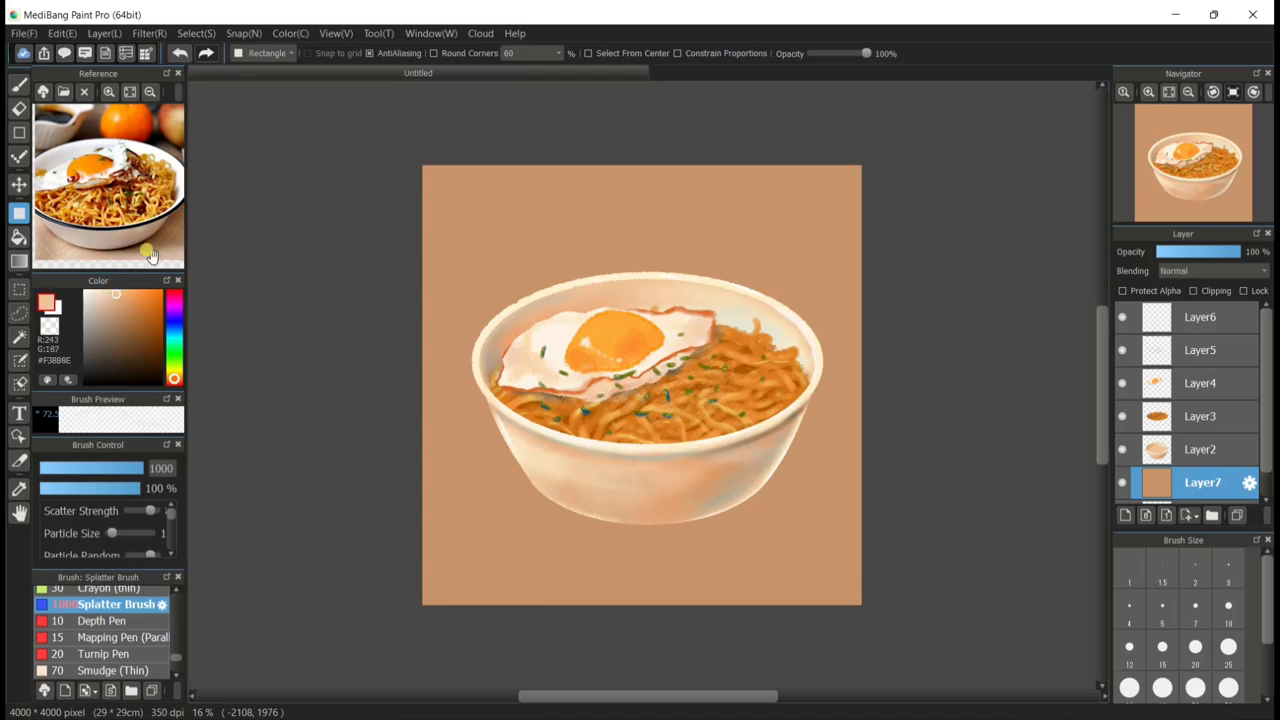
{"action": "left_click_drag", "start_coordinate": [372, 130], "coordinate": [989, 666]}
{"action": "left_click", "coordinate": [173, 375]}
{"action": "left_click_drag", "start_coordinate": [328, 124], "coordinate": [968, 707]}
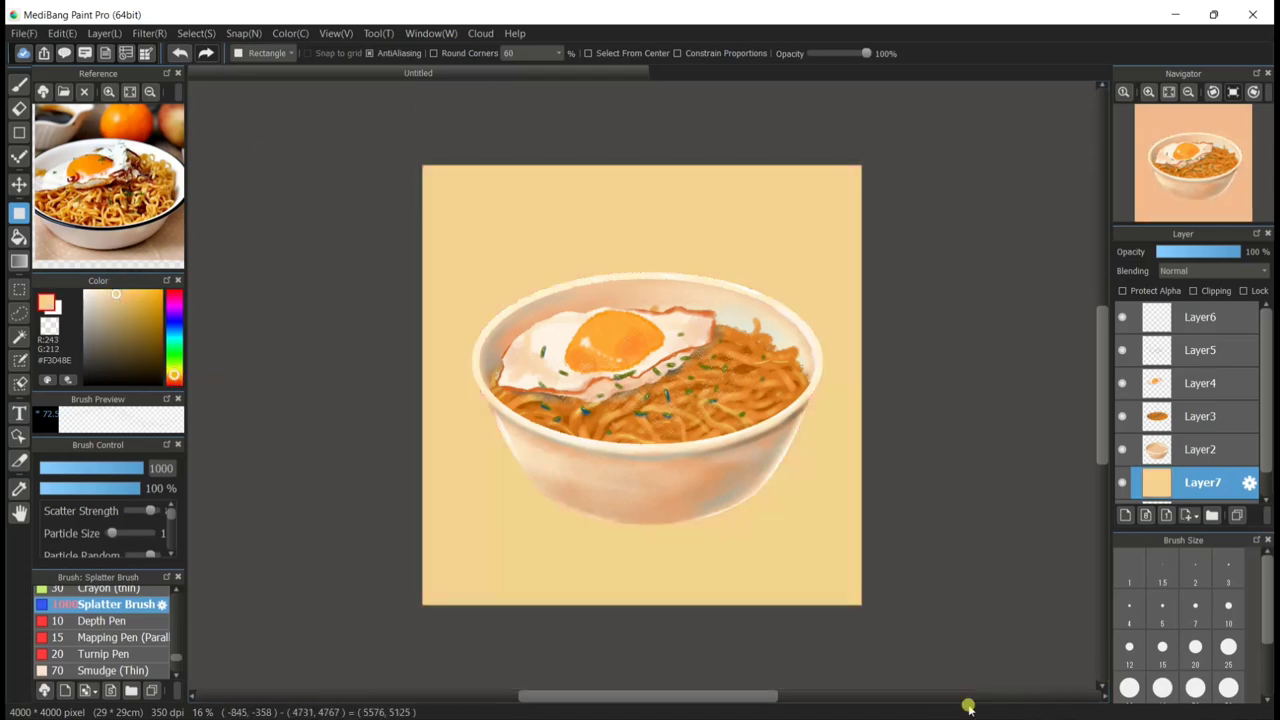
{"action": "left_click", "coordinate": [113, 289]}
{"action": "left_click_drag", "start_coordinate": [410, 116], "coordinate": [1023, 700]}
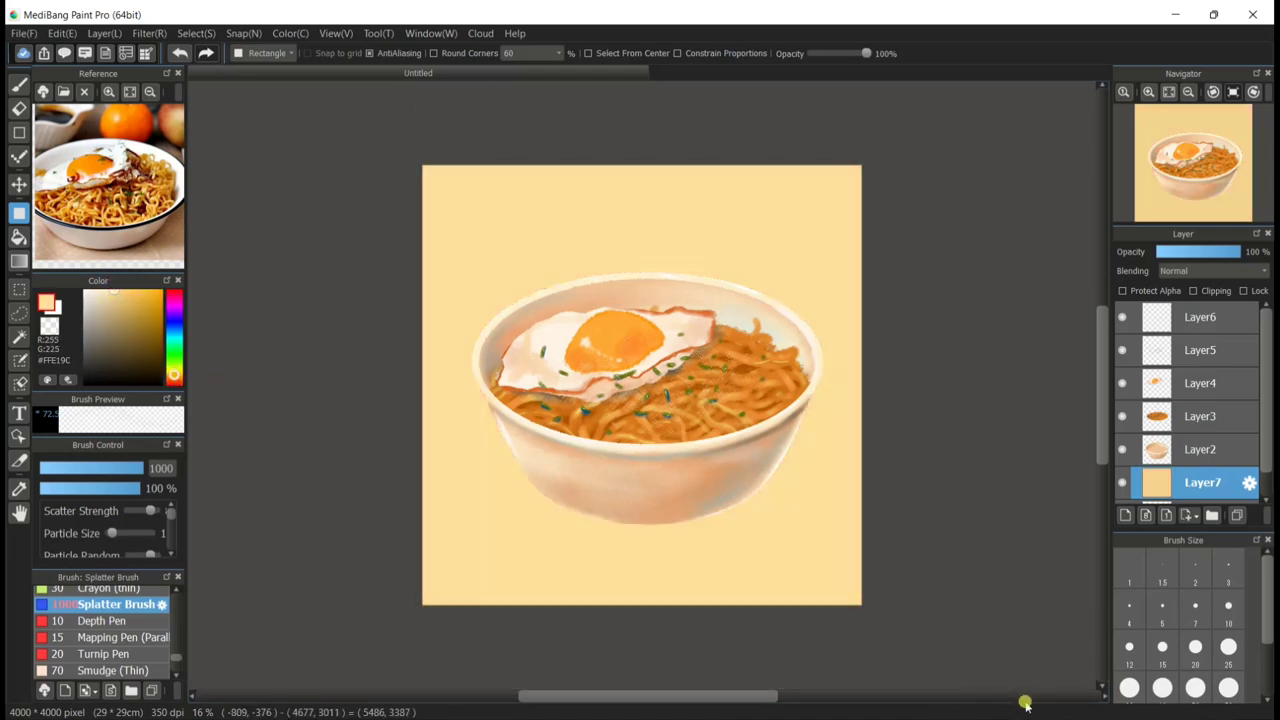
{"action": "left_click", "coordinate": [1169, 92]}
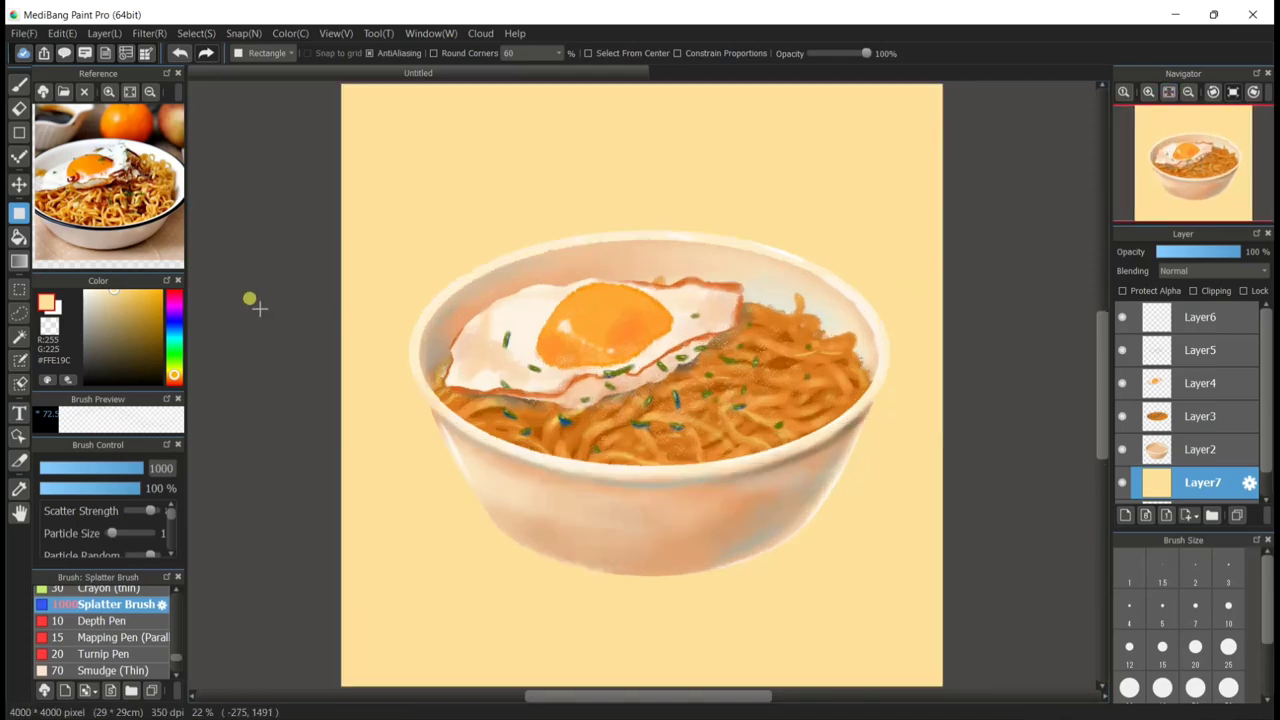
Fill the Layer7 background with pale yellow #FFECC2, and try orange #FFC477 before undoing it.
{"action": "left_click", "coordinate": [1188, 92]}
{"action": "left_click", "coordinate": [1188, 92]}
{"action": "left_click_drag", "start_coordinate": [414, 171], "coordinate": [905, 622]}
{"action": "left_click", "coordinate": [1148, 92]}
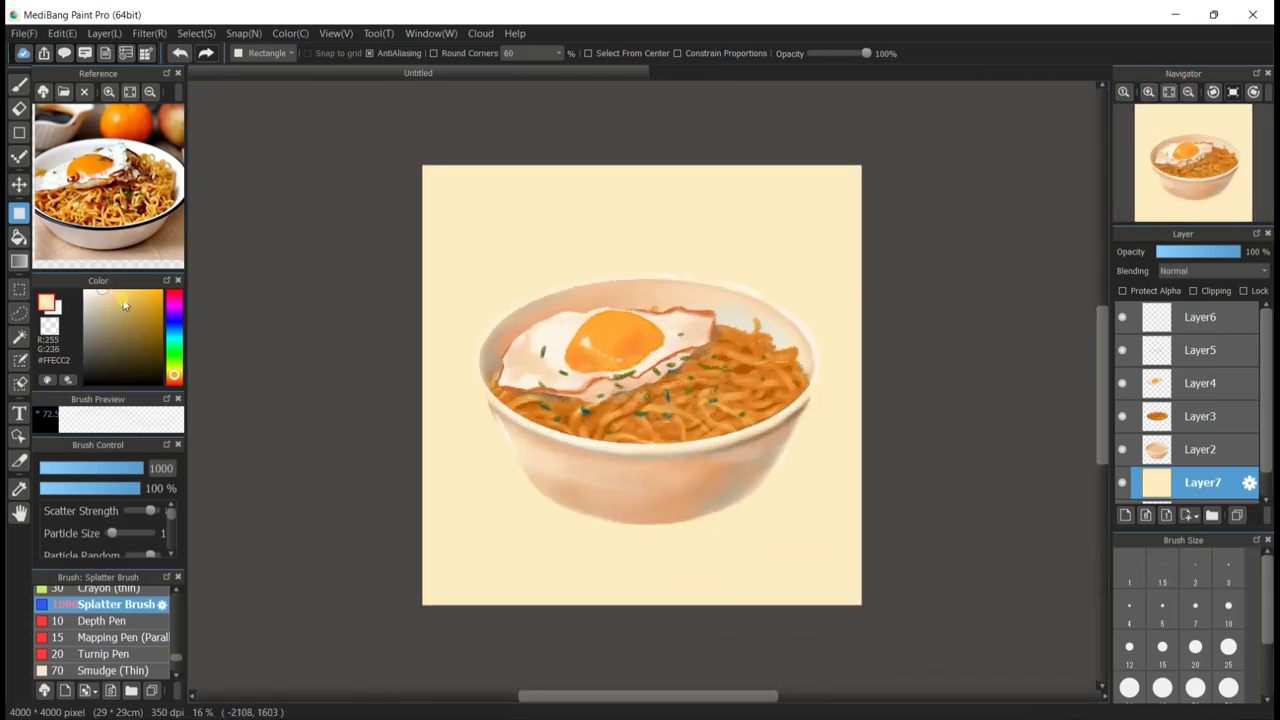
{"action": "left_click", "coordinate": [175, 380]}
{"action": "left_click_drag", "start_coordinate": [405, 135], "coordinate": [920, 591]}
{"action": "left_click", "coordinate": [181, 54]}
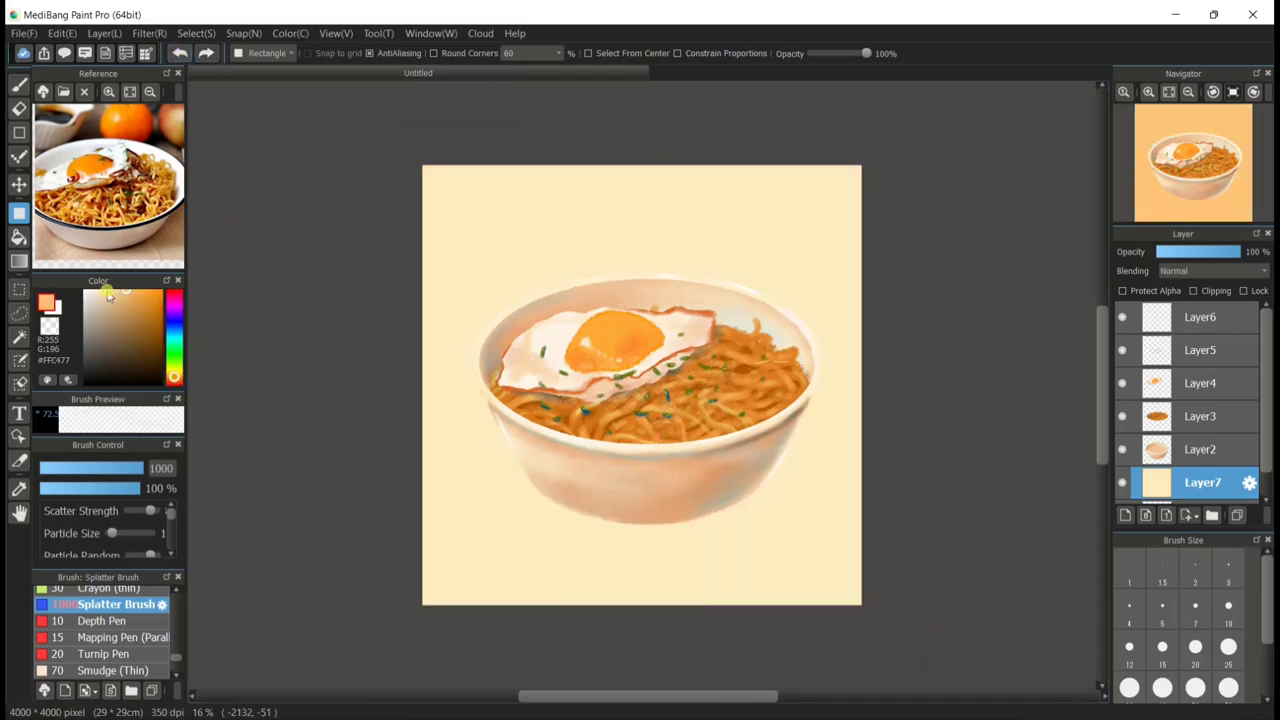
Try very pale background fills on Layer7 in light cream, #FDFFDA and #FFF3DA.
{"action": "left_click", "coordinate": [95, 290]}
{"action": "left_click_drag", "start_coordinate": [296, 130], "coordinate": [963, 585]}
{"action": "left_click", "coordinate": [174, 371]}
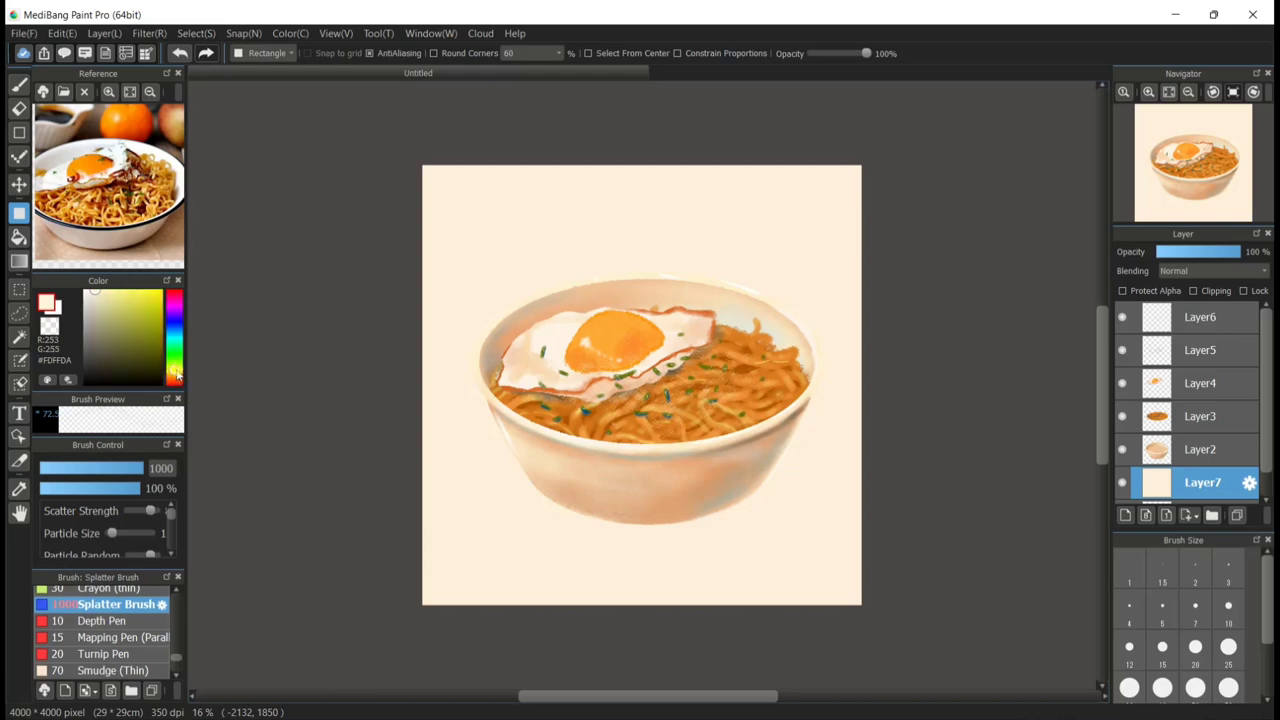
{"action": "left_click_drag", "start_coordinate": [366, 122], "coordinate": [968, 605]}
{"action": "left_click", "coordinate": [174, 376]}
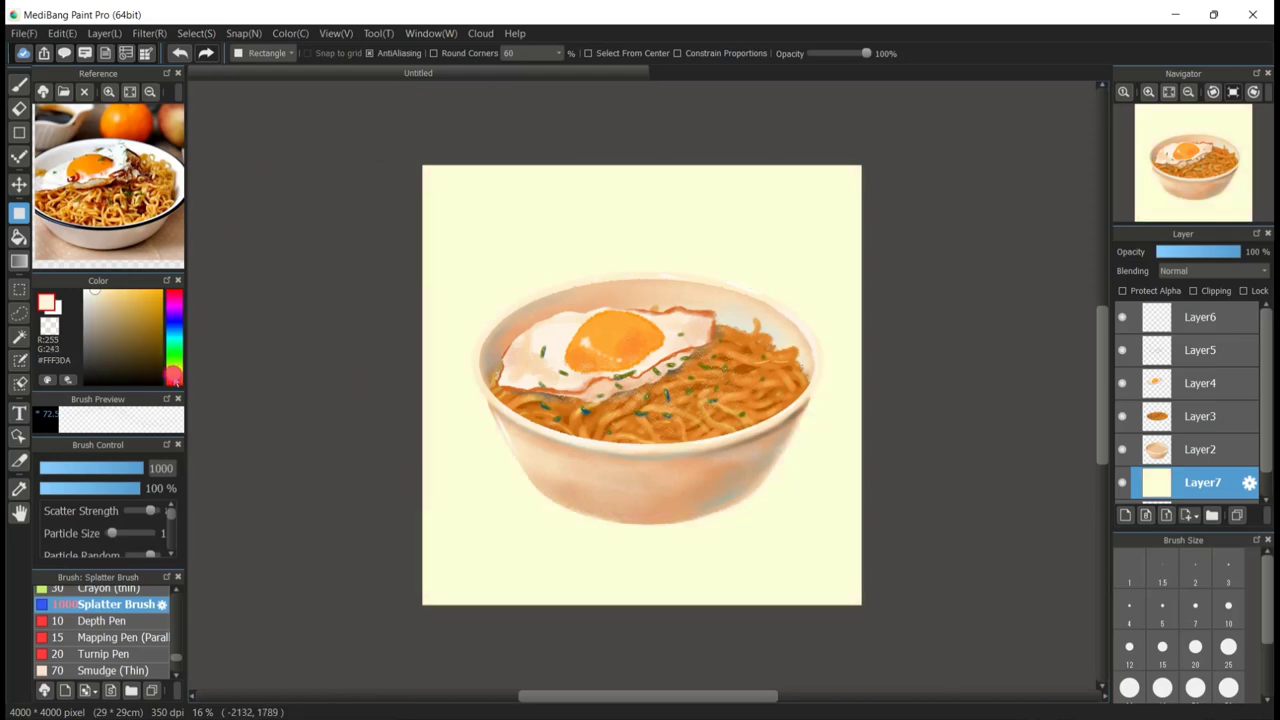
{"action": "left_click_drag", "start_coordinate": [280, 209], "coordinate": [948, 655]}
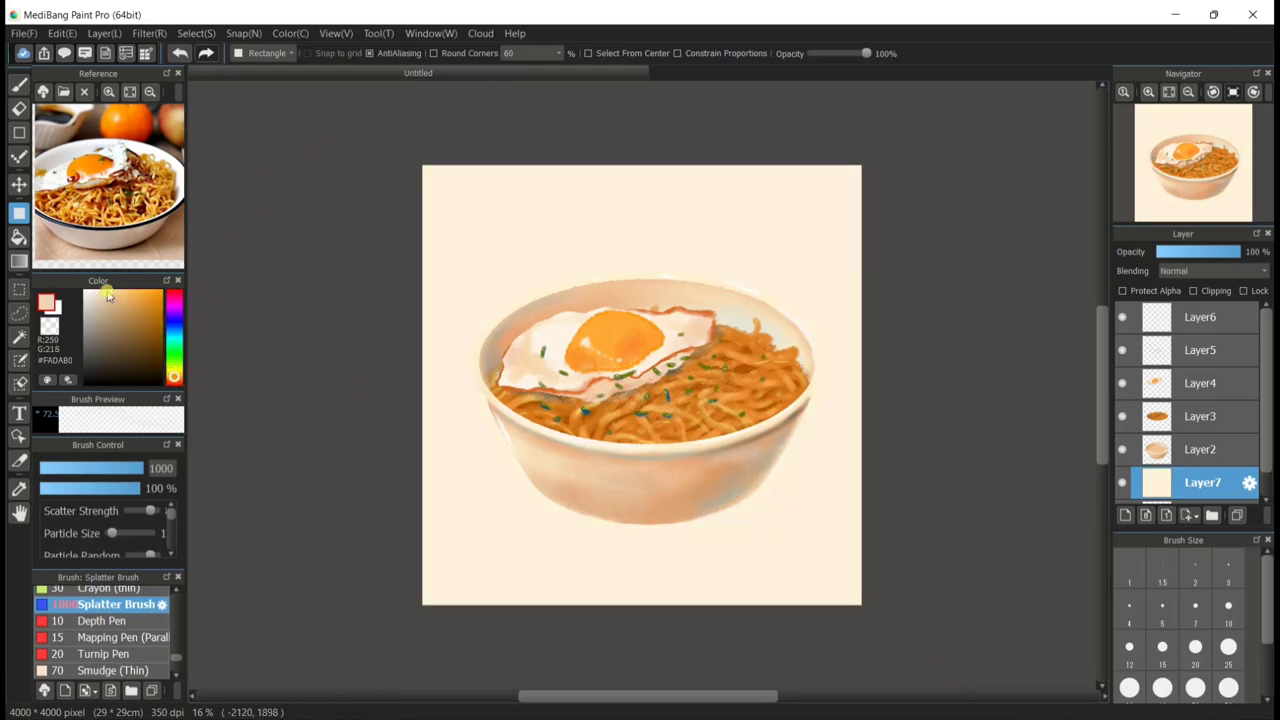
Fill the whole Layer7 background with peach #FEDDB1.
{"action": "left_click", "coordinate": [107, 291]}
{"action": "left_click_drag", "start_coordinate": [396, 130], "coordinate": [963, 670]}
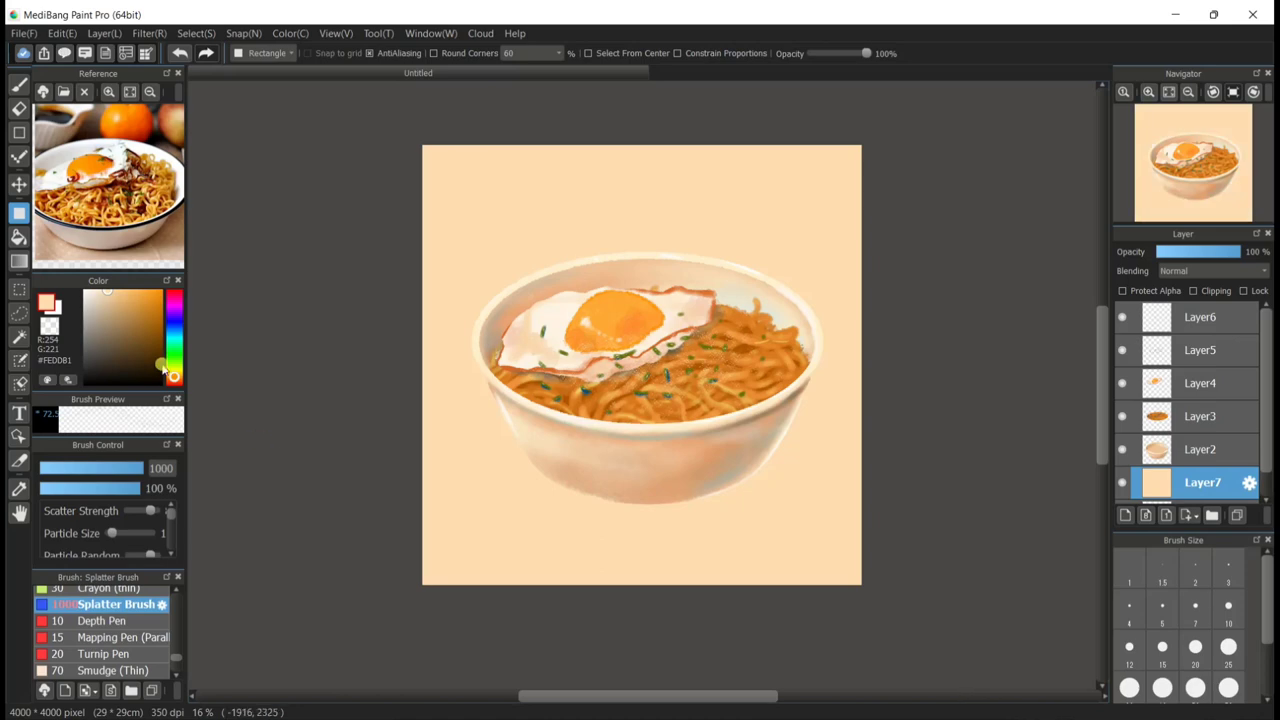
Fill the lower part of the background with orange-brown #D58047 as a tabletop, starting level with the widest part of the bowl's rim.
{"action": "left_click", "coordinate": [136, 305]}
{"action": "left_click_drag", "start_coordinate": [390, 343], "coordinate": [995, 655]}
{"action": "left_click_drag", "start_coordinate": [402, 306], "coordinate": [1042, 664]}
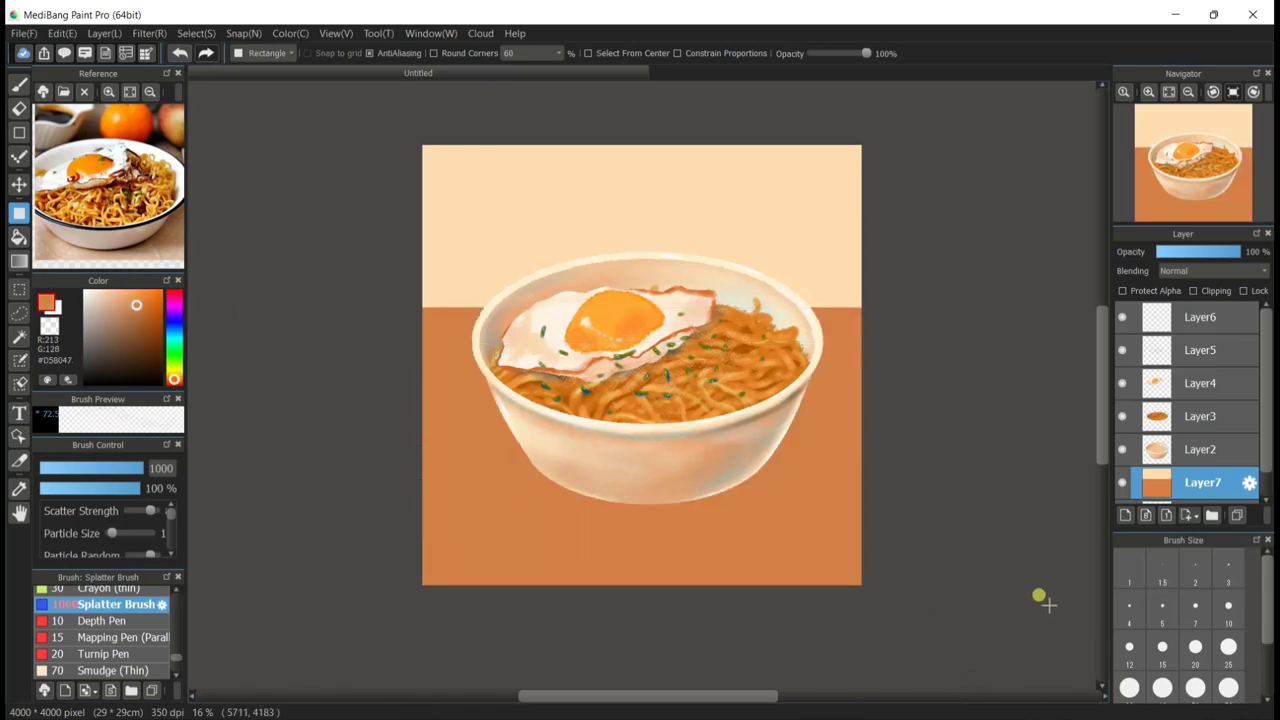
{"action": "key", "text": "ctrl+z"}
{"action": "key", "text": "ctrl+z"}
{"action": "left_click_drag", "start_coordinate": [414, 266], "coordinate": [1000, 634]}
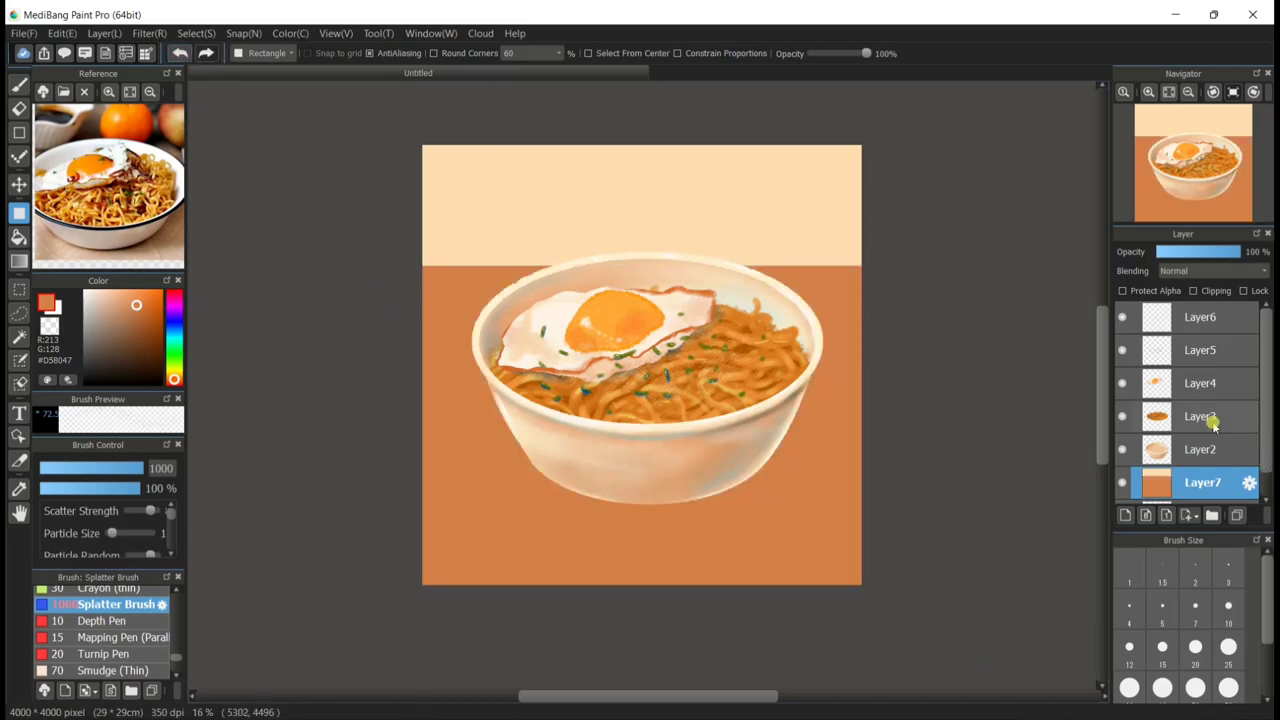
{"action": "left_click", "coordinate": [180, 53]}
{"action": "left_click_drag", "start_coordinate": [398, 346], "coordinate": [963, 640]}
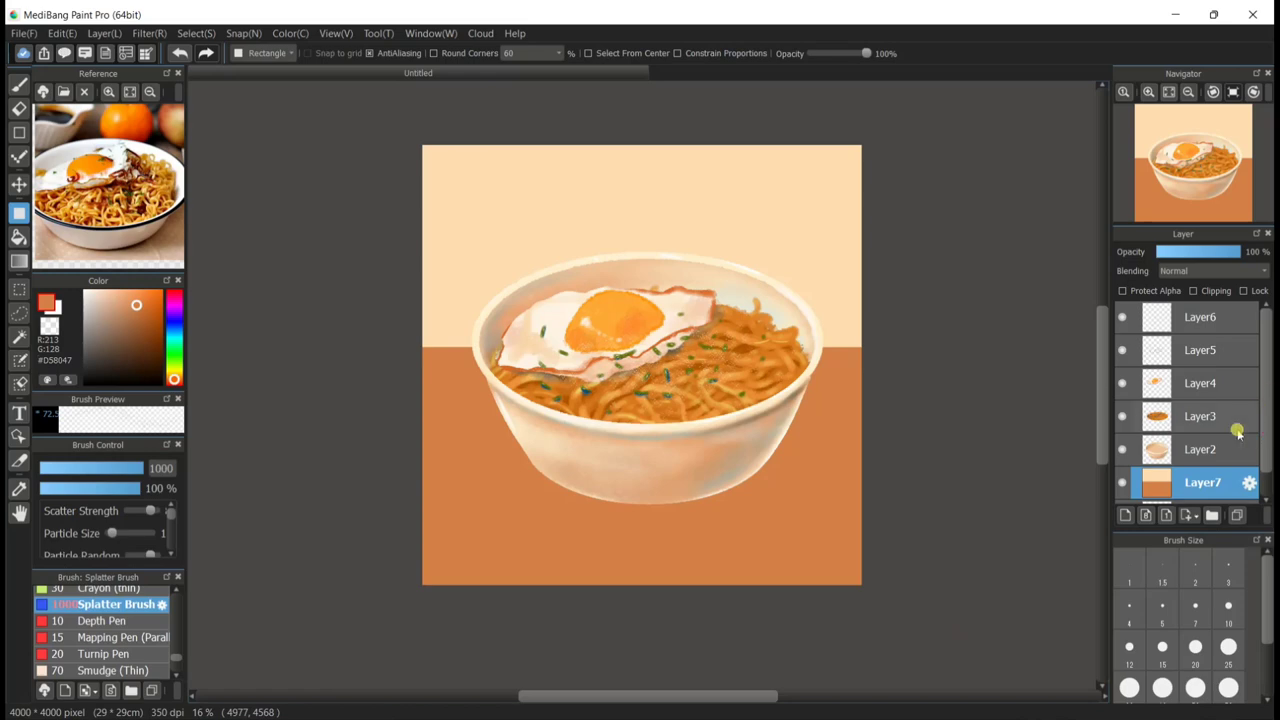
Create a layer folder above Layer6 and move Layer6, Layer5, Layer4, Layer3 and Layer2 into it.
{"action": "left_click", "coordinate": [1192, 318]}
{"action": "left_click", "coordinate": [1212, 516]}
{"action": "left_click_drag", "start_coordinate": [1180, 350], "coordinate": [1172, 318]}
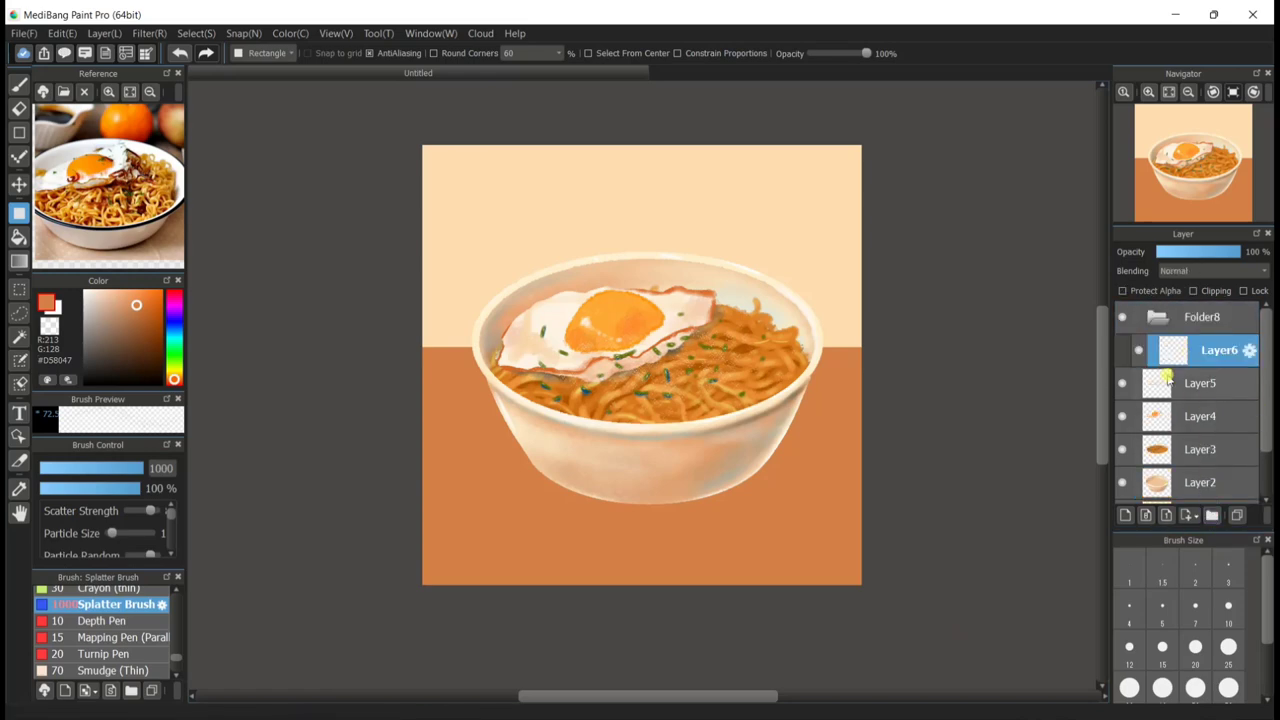
{"action": "left_click_drag", "start_coordinate": [1167, 377], "coordinate": [1190, 372]}
{"action": "left_click_drag", "start_coordinate": [1170, 414], "coordinate": [1190, 345]}
{"action": "left_click_drag", "start_coordinate": [1170, 448], "coordinate": [1190, 378]}
{"action": "left_click_drag", "start_coordinate": [1170, 481], "coordinate": [1196, 389]}
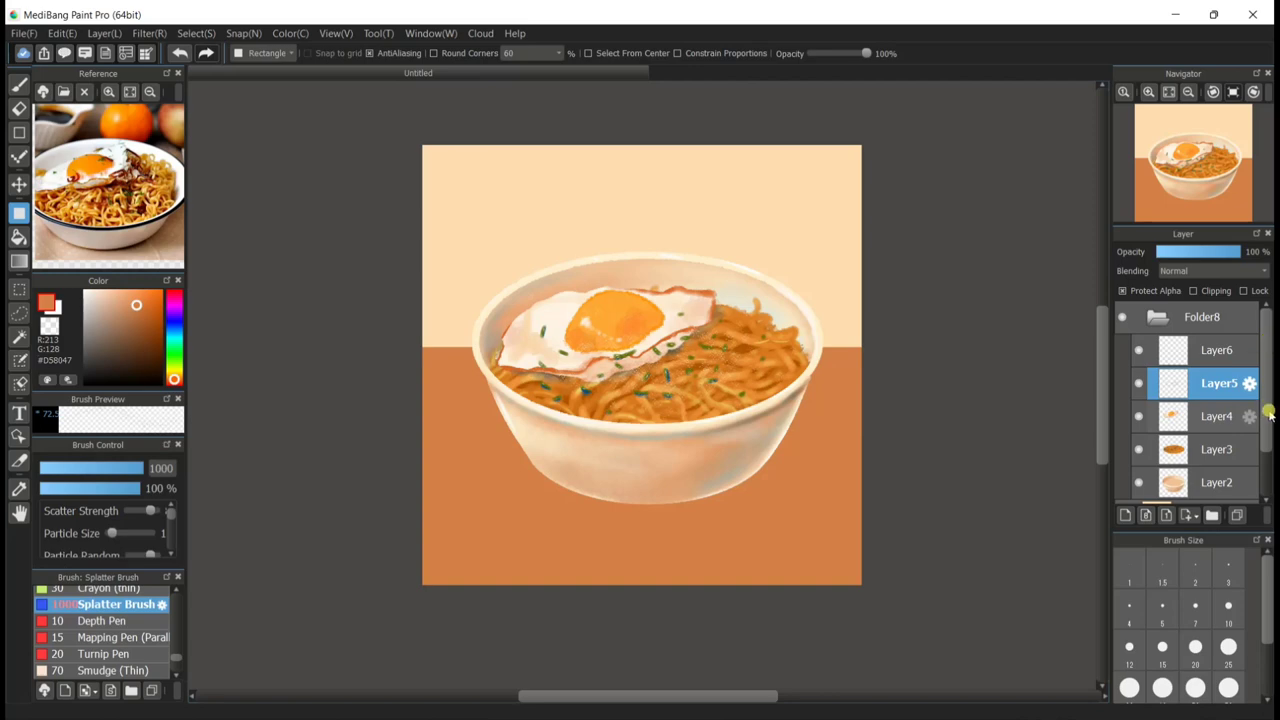
Enlarge the whole bowl by transforming Folder8 so it fills more of the canvas width.
{"action": "left_click", "coordinate": [1157, 316]}
{"action": "left_click", "coordinate": [196, 33]}
{"action": "left_click", "coordinate": [243, 224]}
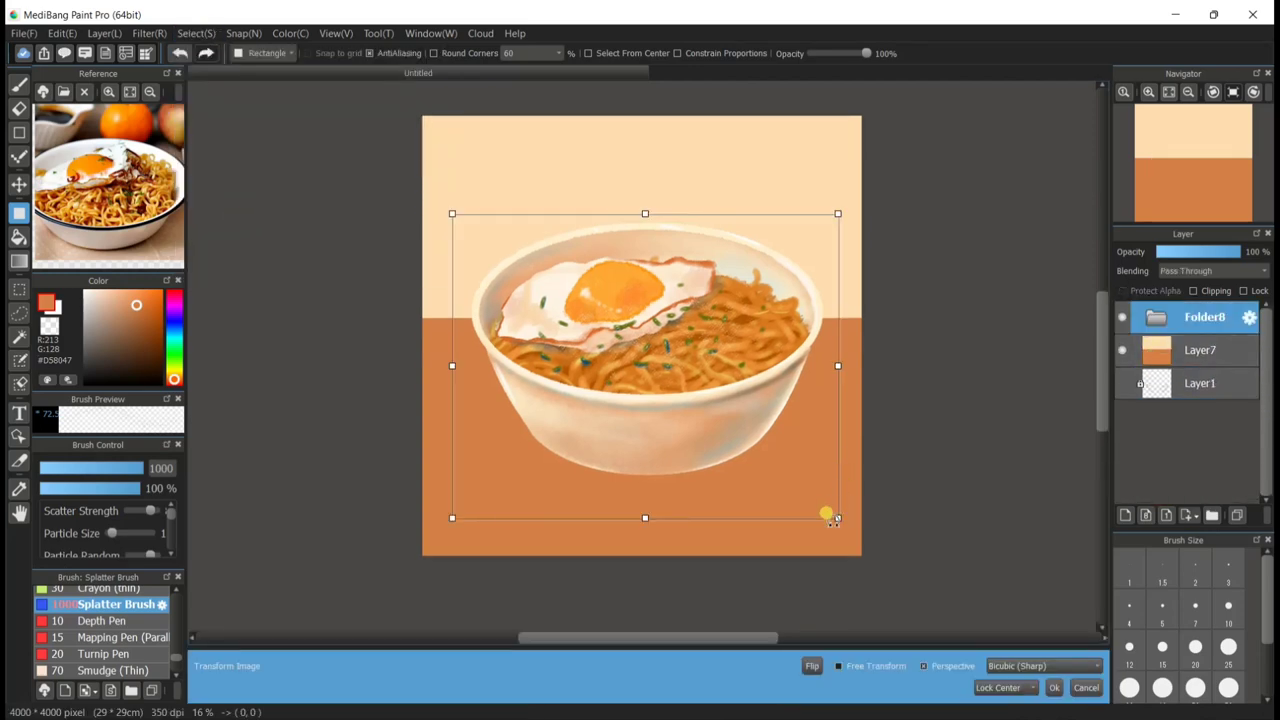
{"action": "left_click_drag", "start_coordinate": [833, 518], "coordinate": [864, 536]}
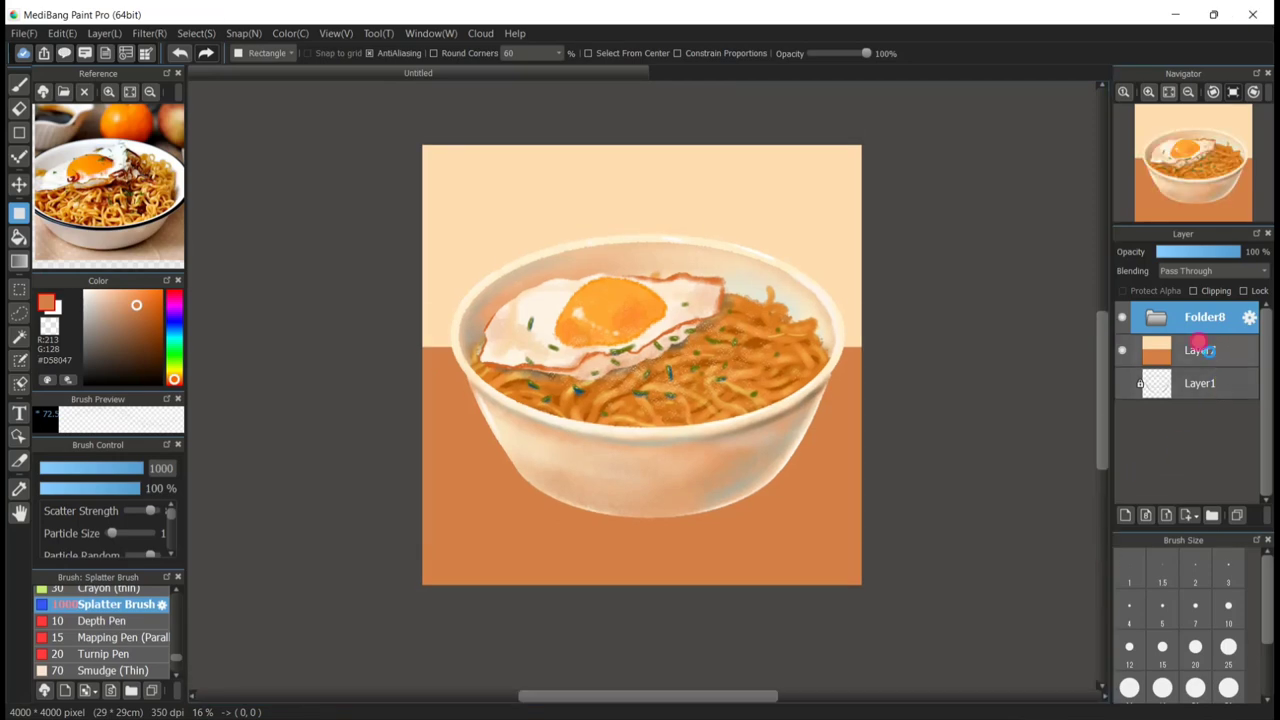
Select the orange-brown tabletop area on Layer7 with the Magic Wand and switch to the Watercolor (Soft) brush.
{"action": "left_click", "coordinate": [1199, 344]}
{"action": "left_click", "coordinate": [19, 337]}
{"action": "left_click", "coordinate": [510, 477]}
{"action": "left_click", "coordinate": [19, 85]}
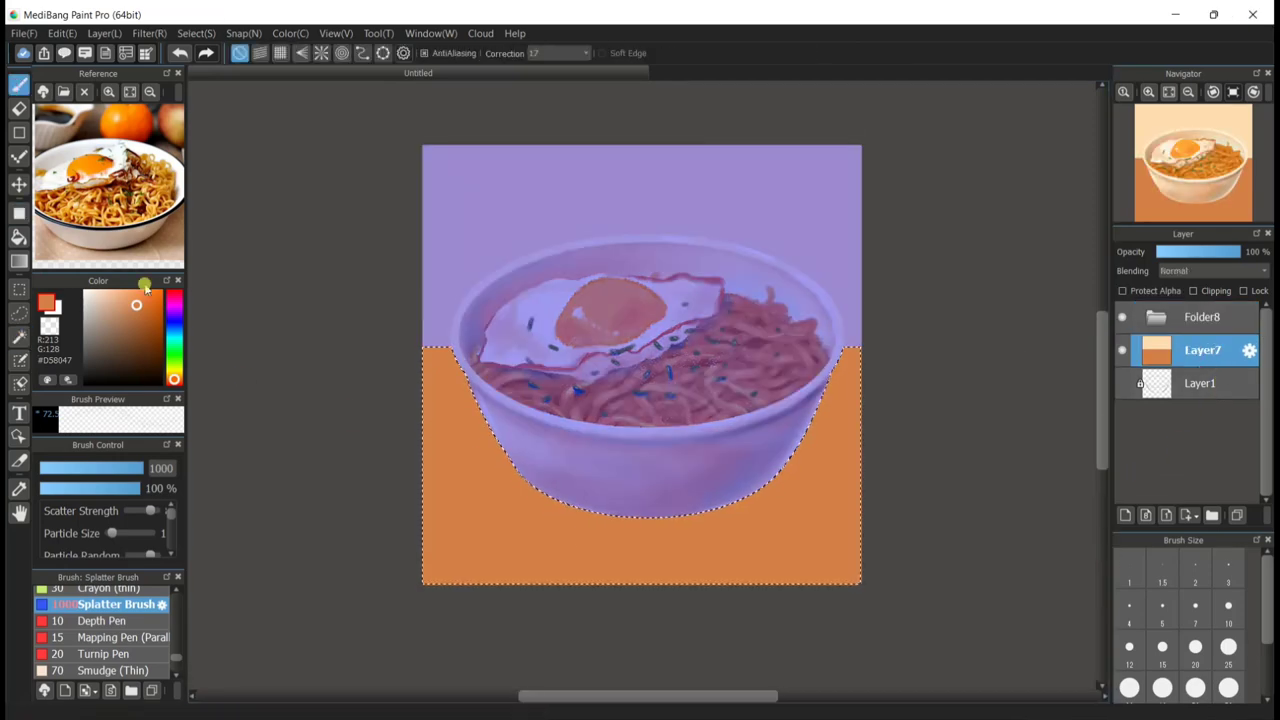
{"action": "scroll", "coordinate": [176, 665], "scroll_direction": "down", "scroll_amount": 5}
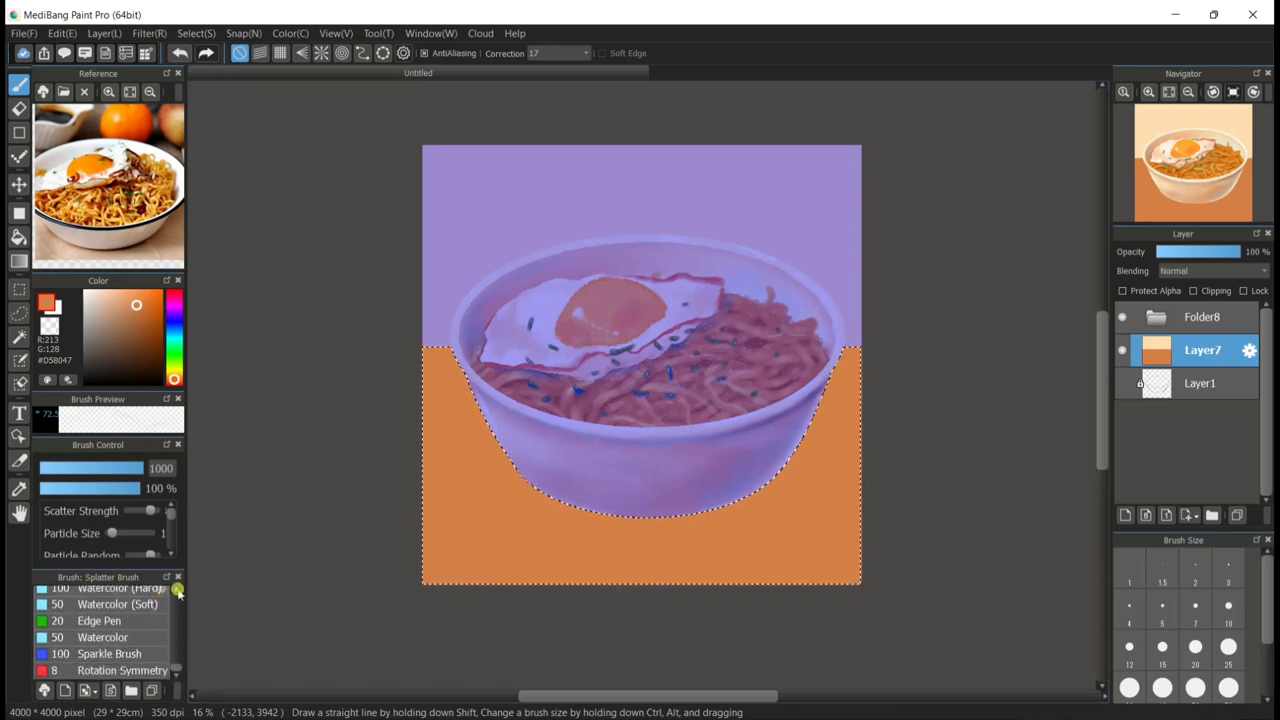
{"action": "scroll", "coordinate": [177, 590], "scroll_direction": "up", "scroll_amount": 1}
{"action": "left_click", "coordinate": [155, 620]}
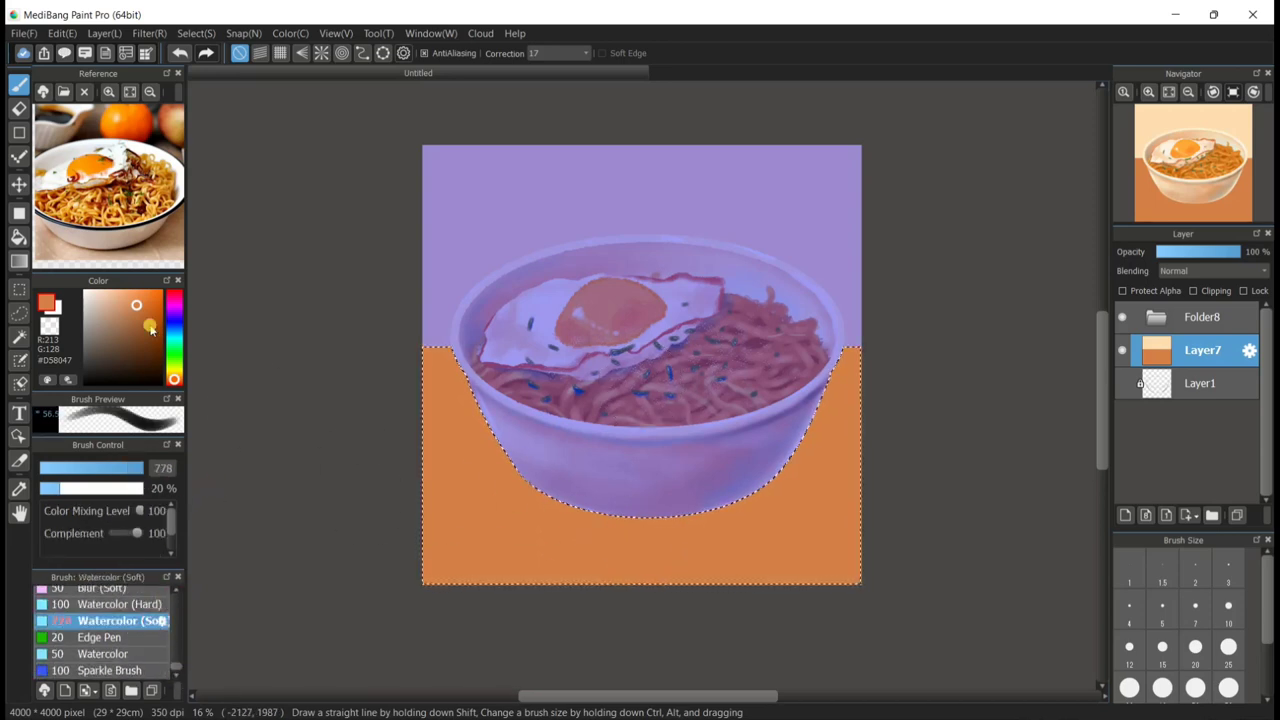
Brush soft highlights in light orange #EC9960 and #F0B388 over the tabletop to the left of the bowl.
{"action": "left_click_drag", "start_coordinate": [131, 298], "coordinate": [130, 296]}
{"action": "left_click_drag", "start_coordinate": [388, 525], "coordinate": [600, 518]}
{"action": "left_click_drag", "start_coordinate": [390, 450], "coordinate": [600, 437]}
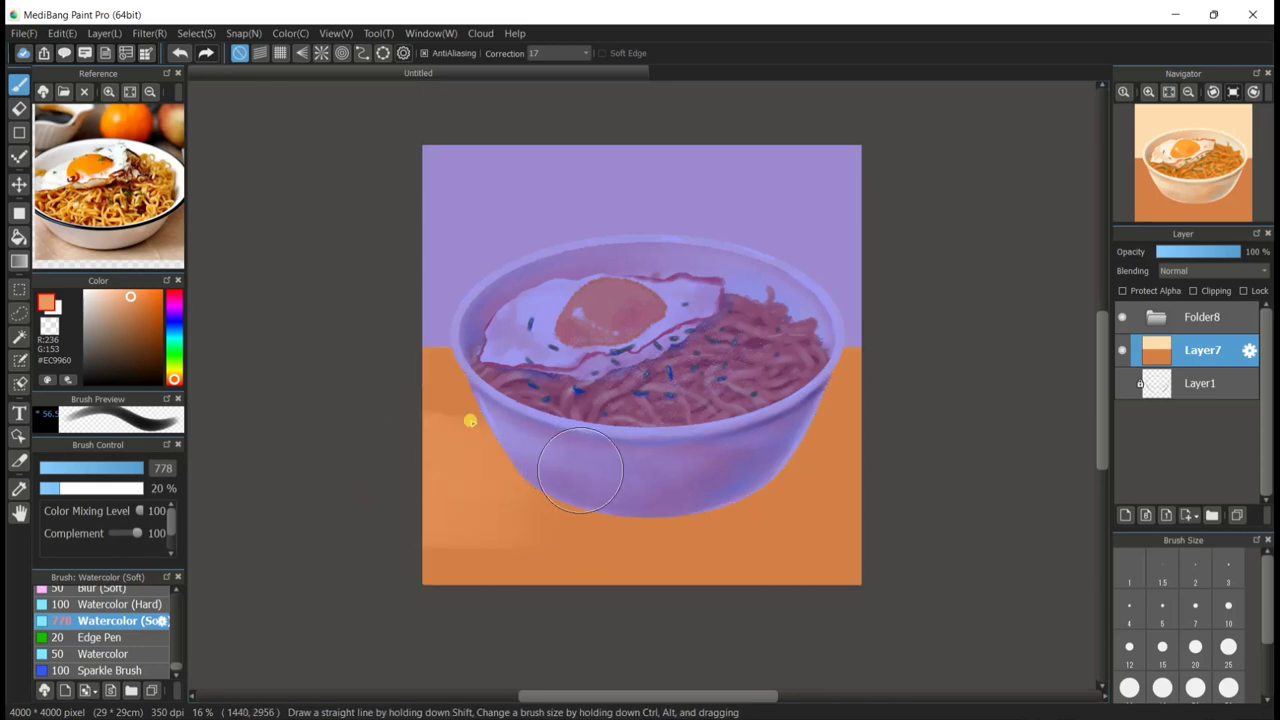
{"action": "left_click_drag", "start_coordinate": [376, 375], "coordinate": [629, 387]}
{"action": "left_click_drag", "start_coordinate": [392, 542], "coordinate": [545, 548]}
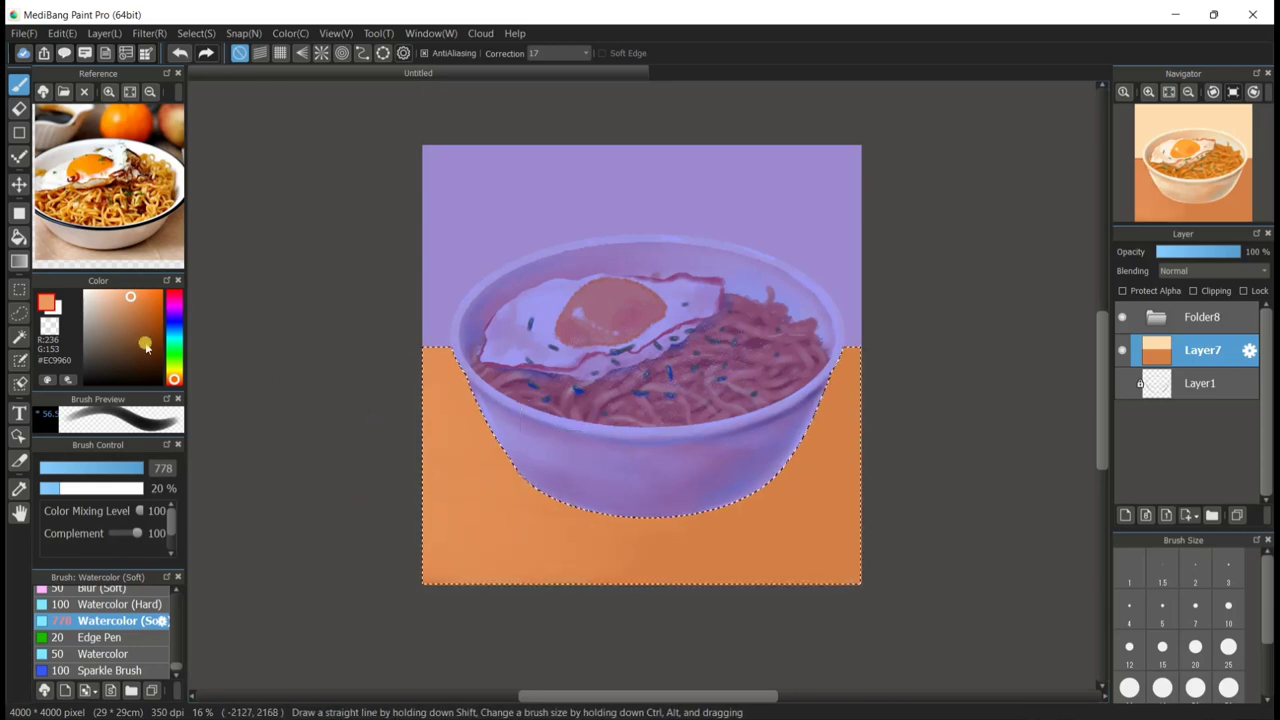
{"action": "left_click", "coordinate": [117, 295]}
{"action": "left_click", "coordinate": [258, 60]}
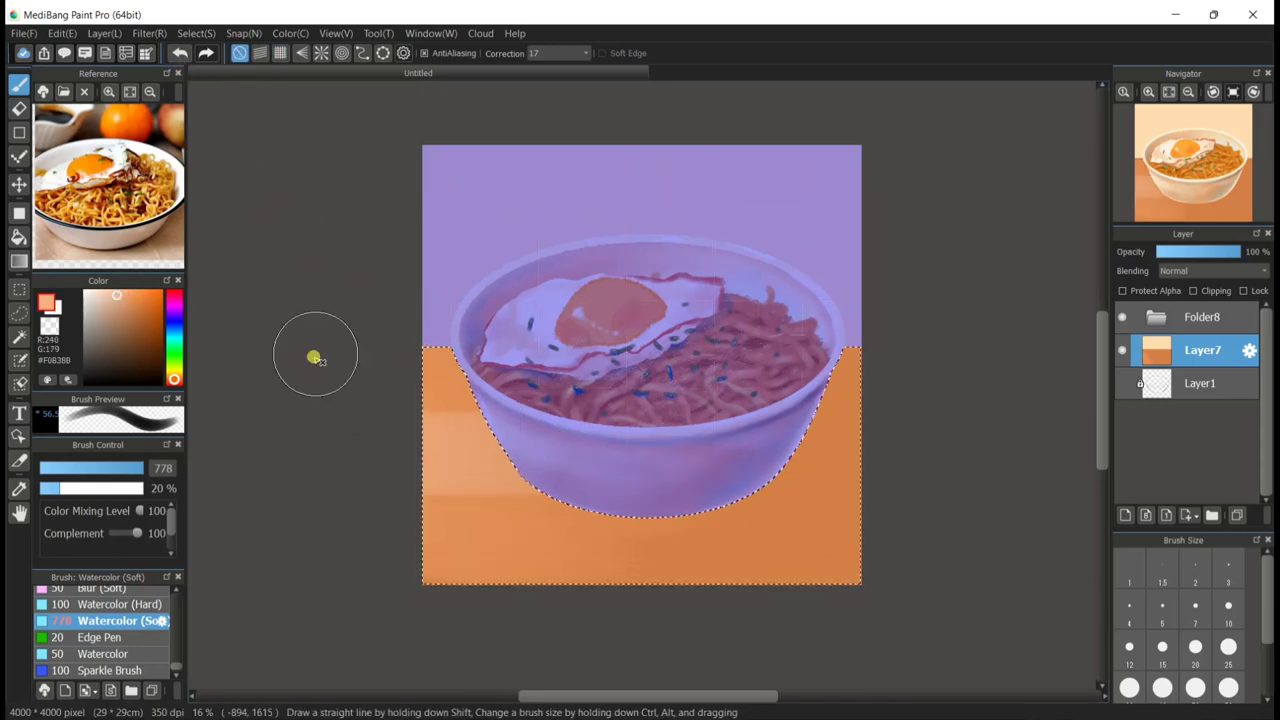
{"action": "left_click_drag", "start_coordinate": [360, 463], "coordinate": [566, 470]}
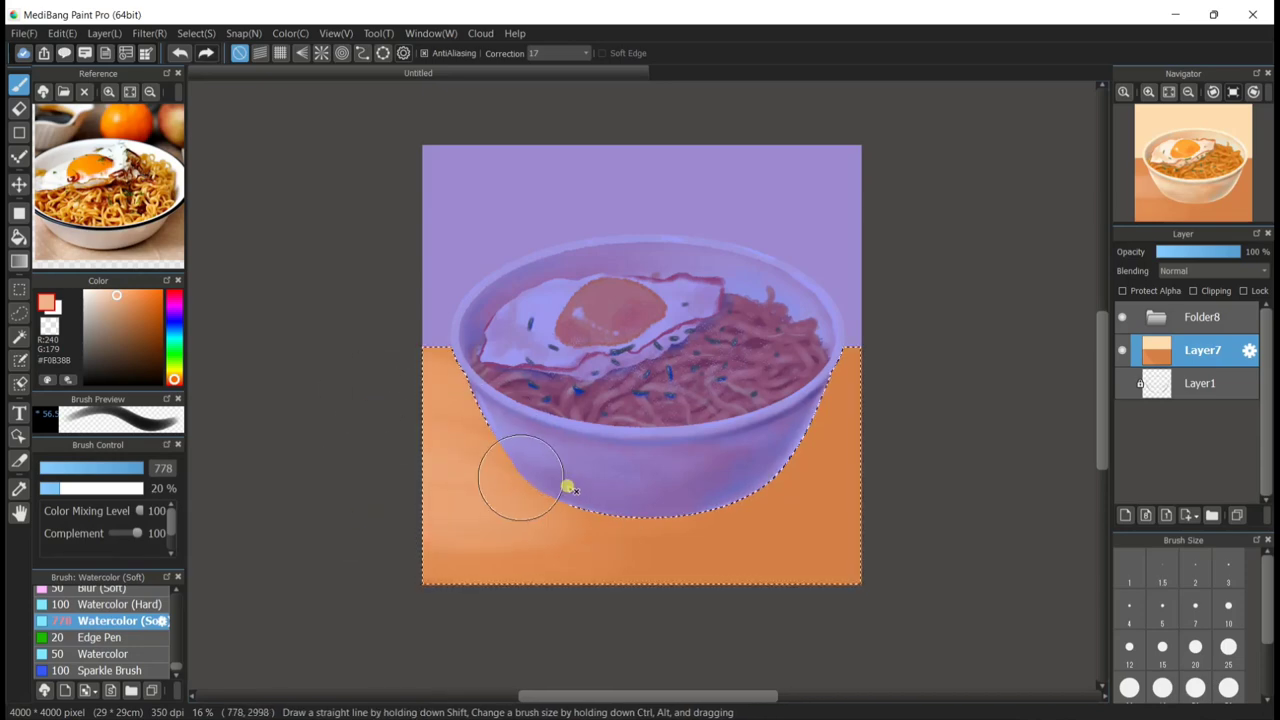
Paint a soft blue #5E86D4 cast shadow on the table below and right of the bowl, blending its edges with #D58047.
{"action": "left_click", "coordinate": [176, 330]}
{"action": "left_click_drag", "start_coordinate": [180, 330], "coordinate": [176, 327]}
{"action": "left_click", "coordinate": [127, 306]}
{"action": "left_click_drag", "start_coordinate": [586, 508], "coordinate": [788, 498]}
{"action": "key", "text": "ctrl+z"}
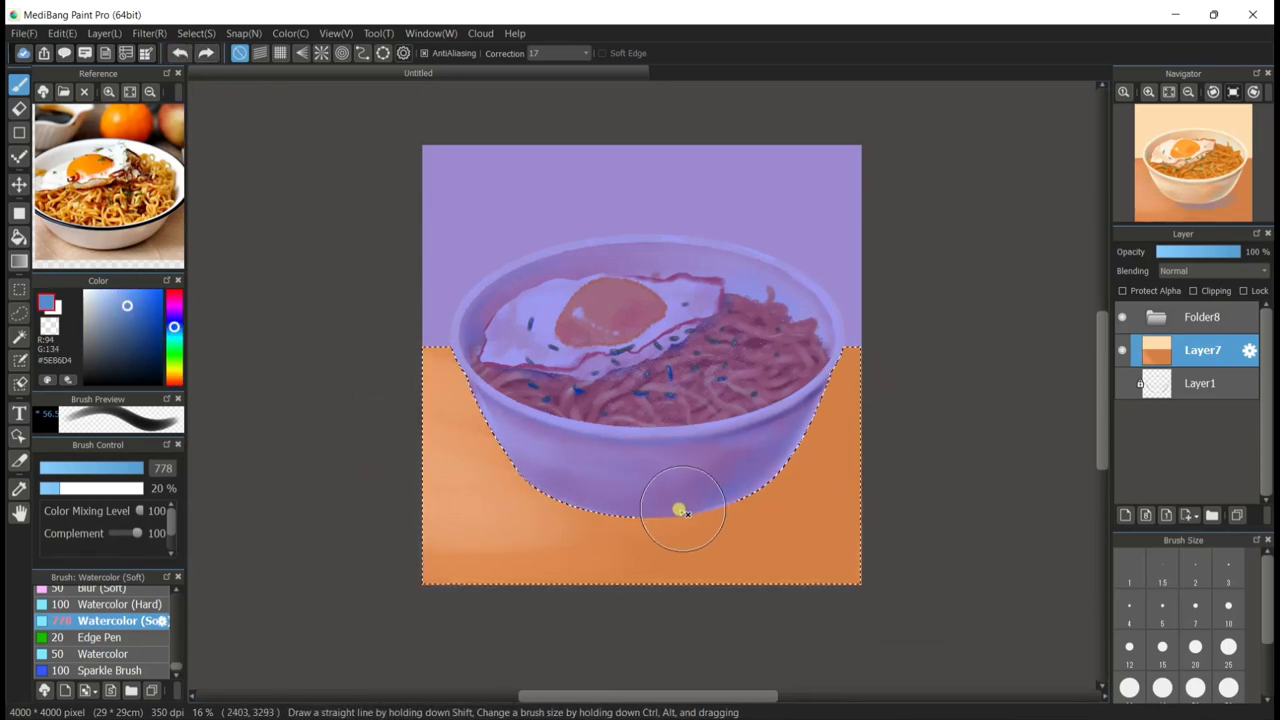
{"action": "left_click_drag", "start_coordinate": [697, 445], "coordinate": [961, 556]}
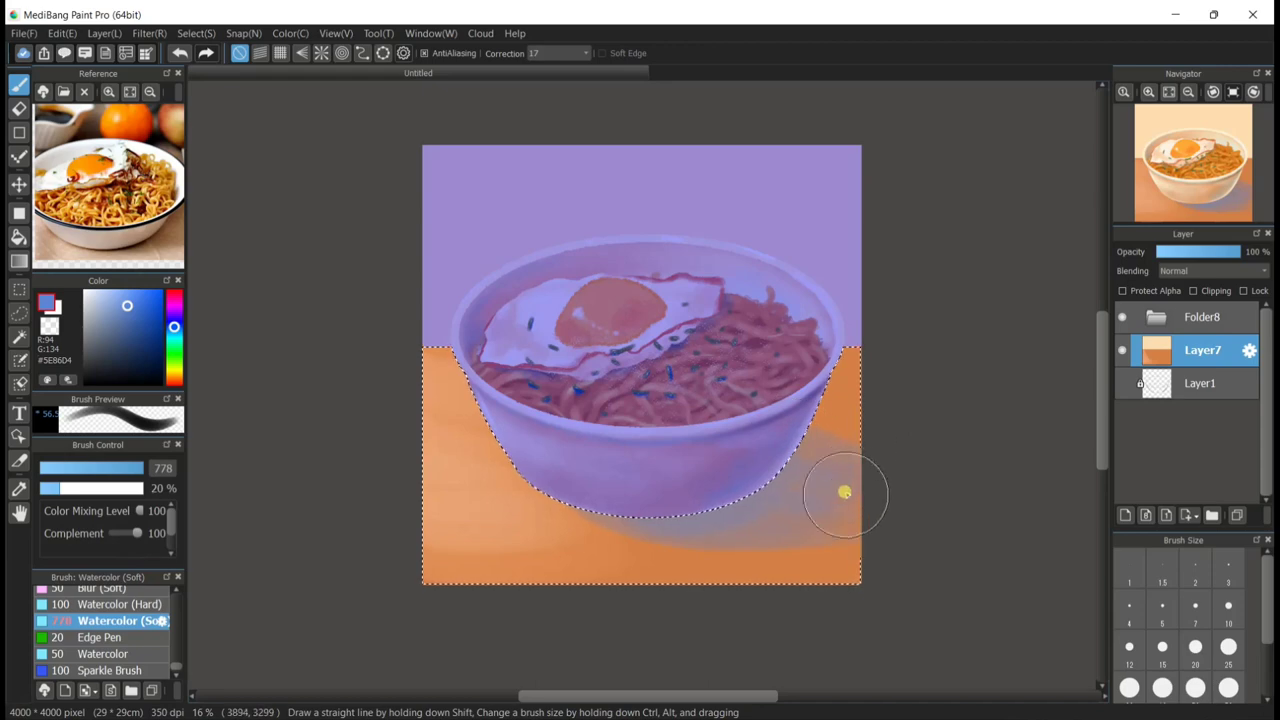
{"action": "left_click", "coordinate": [834, 397], "text": "alt"}
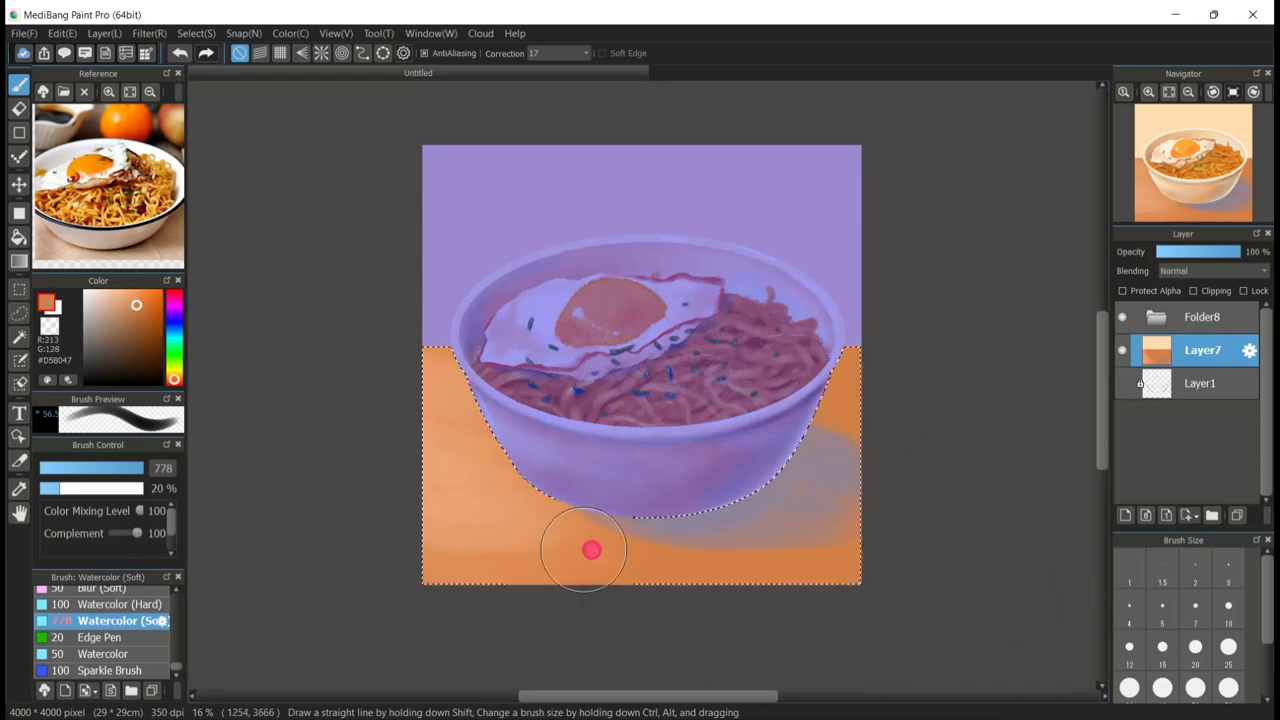
Draw horizontal plank lines across the tabletop in brown #A66941 with grid snapping, brush size 30 and 7% opacity.
{"action": "left_click", "coordinate": [132, 323]}
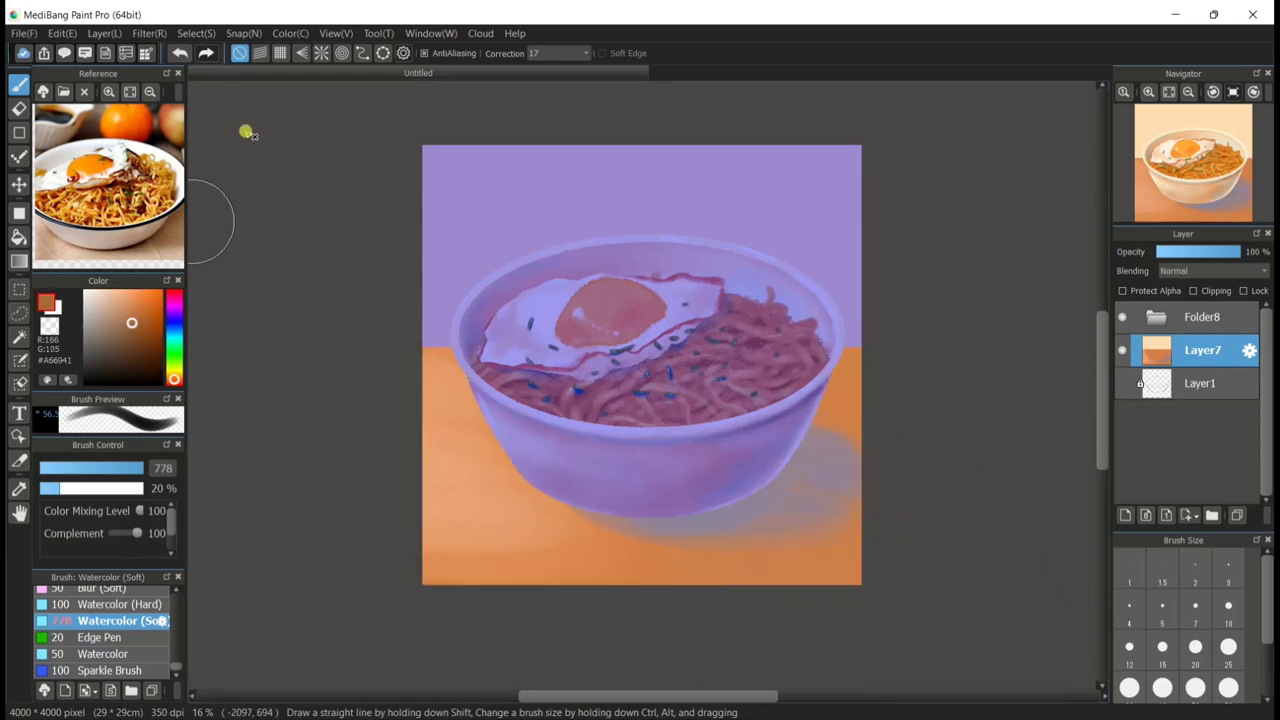
{"action": "left_click", "coordinate": [281, 54]}
{"action": "left_click", "coordinate": [97, 468]}
{"action": "mouse_move", "coordinate": [426, 411]}
{"action": "left_mouse_down"}
{"action": "mouse_move", "coordinate": [707, 431]}
{"action": "mouse_move", "coordinate": [959, 429]}
{"action": "left_mouse_up"}
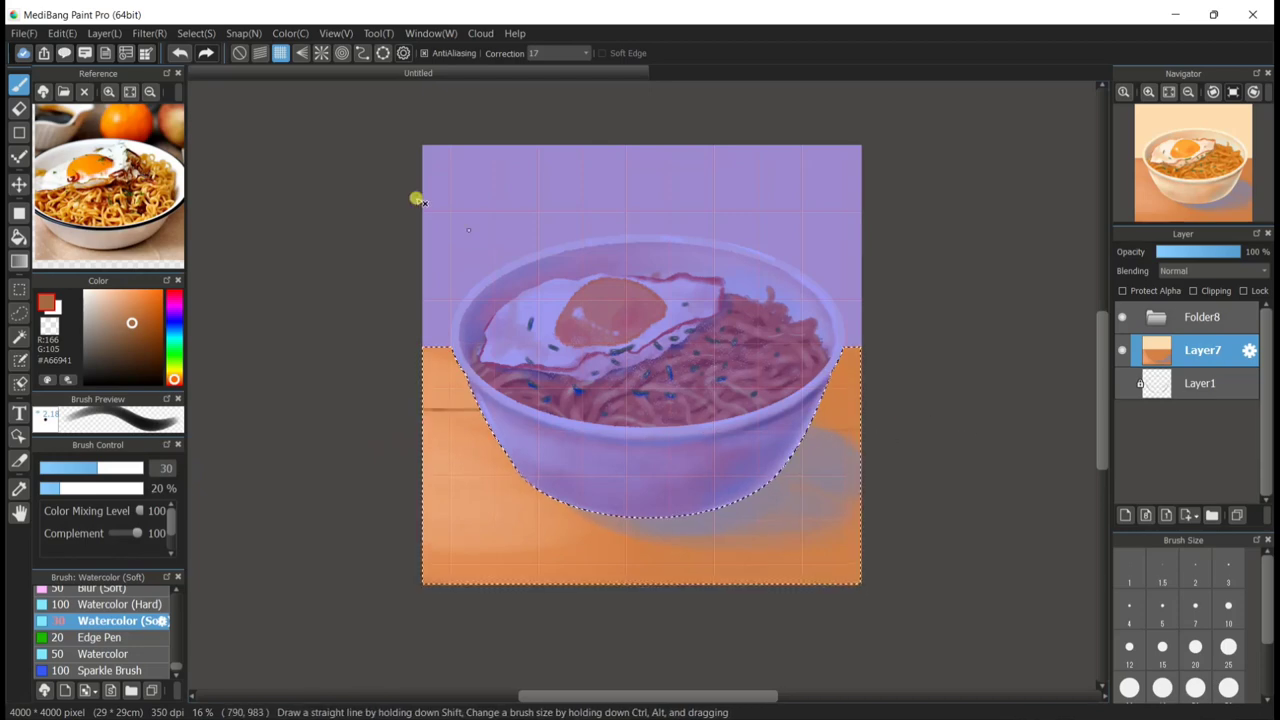
{"action": "left_click", "coordinate": [178, 54]}
{"action": "left_click", "coordinate": [51, 489]}
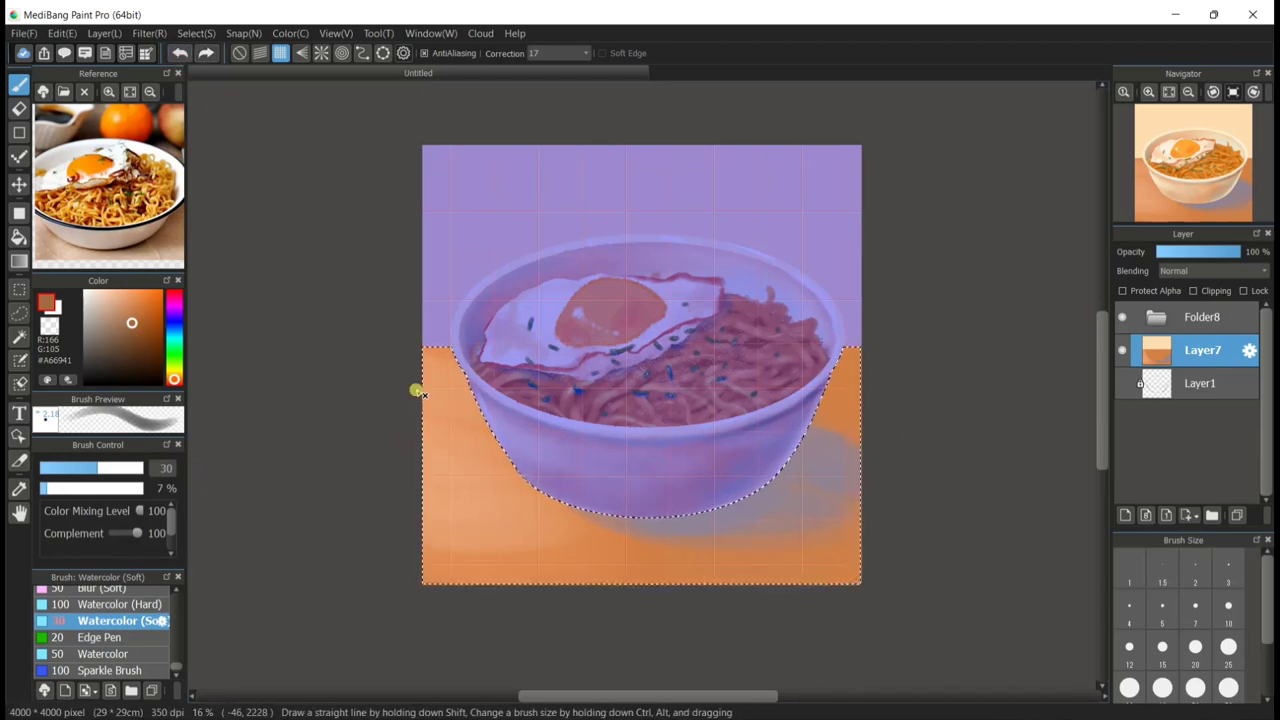
{"action": "key", "text": "ctrl+d"}
{"action": "left_click_drag", "start_coordinate": [414, 472], "coordinate": [364, 507]}
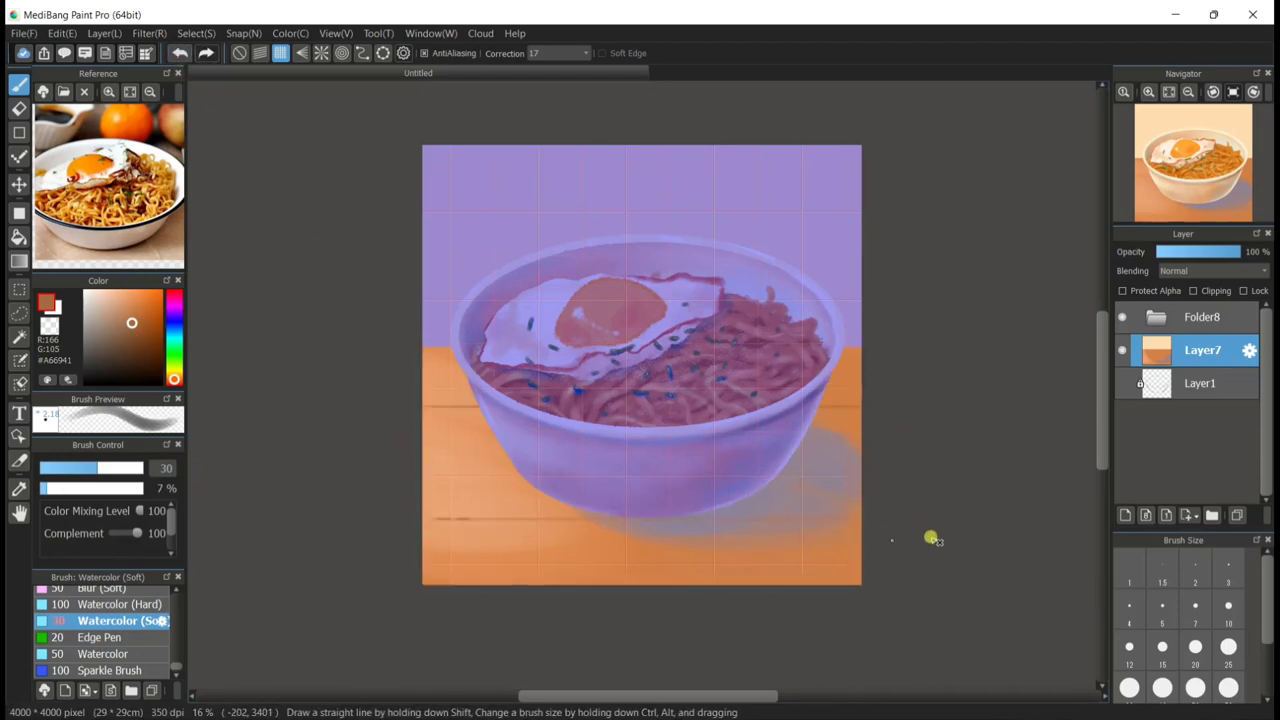
{"action": "left_click", "coordinate": [179, 55]}
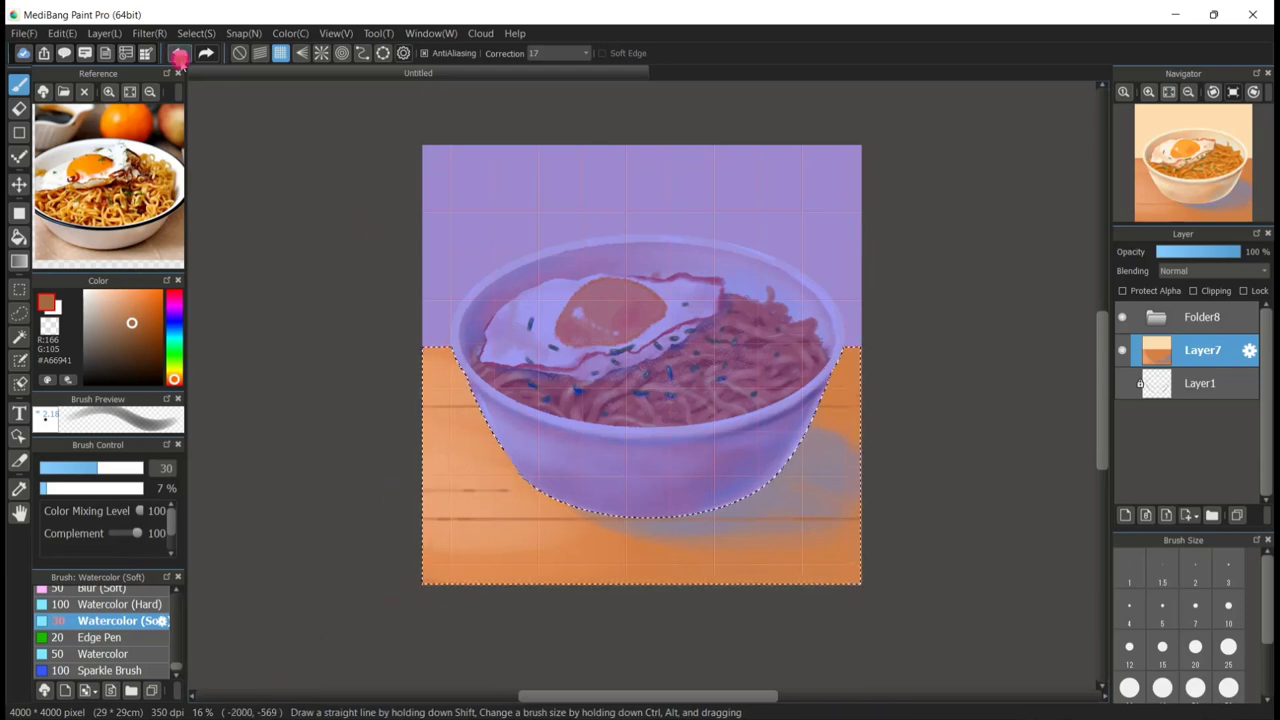
Add fine wood-grain lines to the planks at brush sizes 9.2 and 17, using darker brown #784324.
{"action": "left_click", "coordinate": [57, 468]}
{"action": "mouse_move", "coordinate": [377, 463]}
{"action": "left_mouse_down"}
{"action": "mouse_move", "coordinate": [392, 493]}
{"action": "mouse_move", "coordinate": [666, 509]}
{"action": "left_mouse_up"}
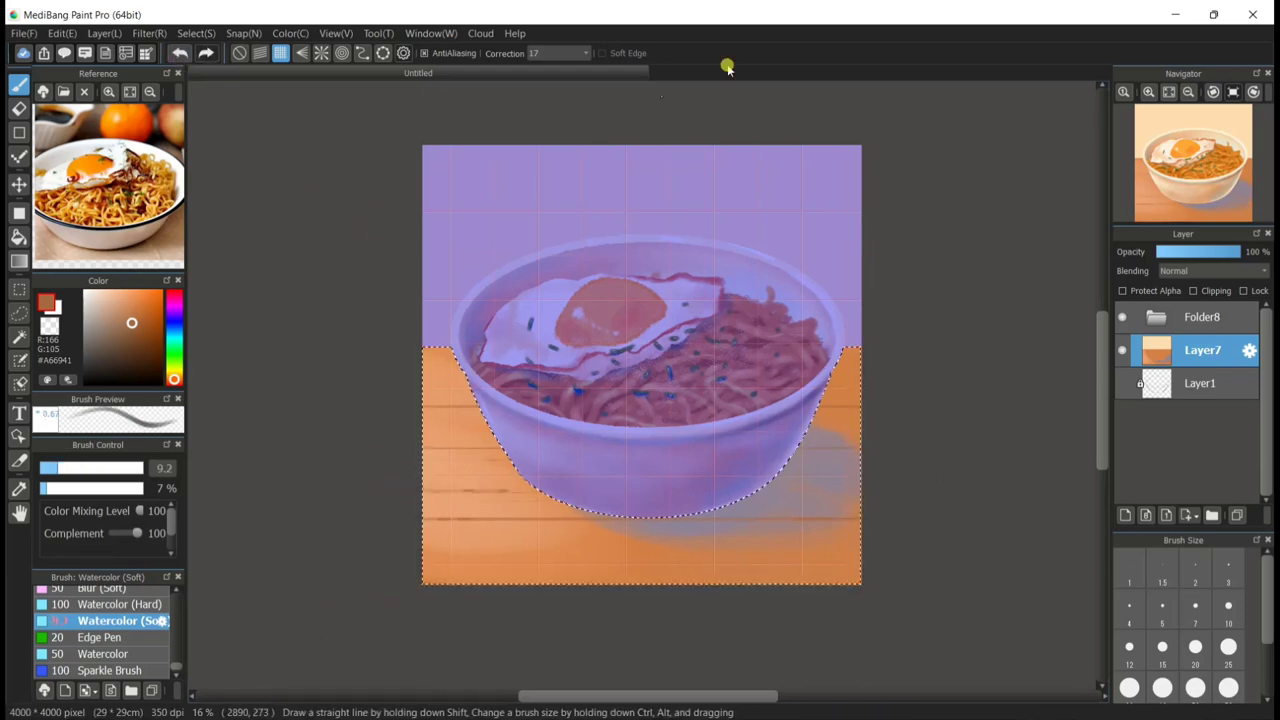
{"action": "left_click", "coordinate": [1167, 92]}
{"action": "left_click", "coordinate": [180, 57]}
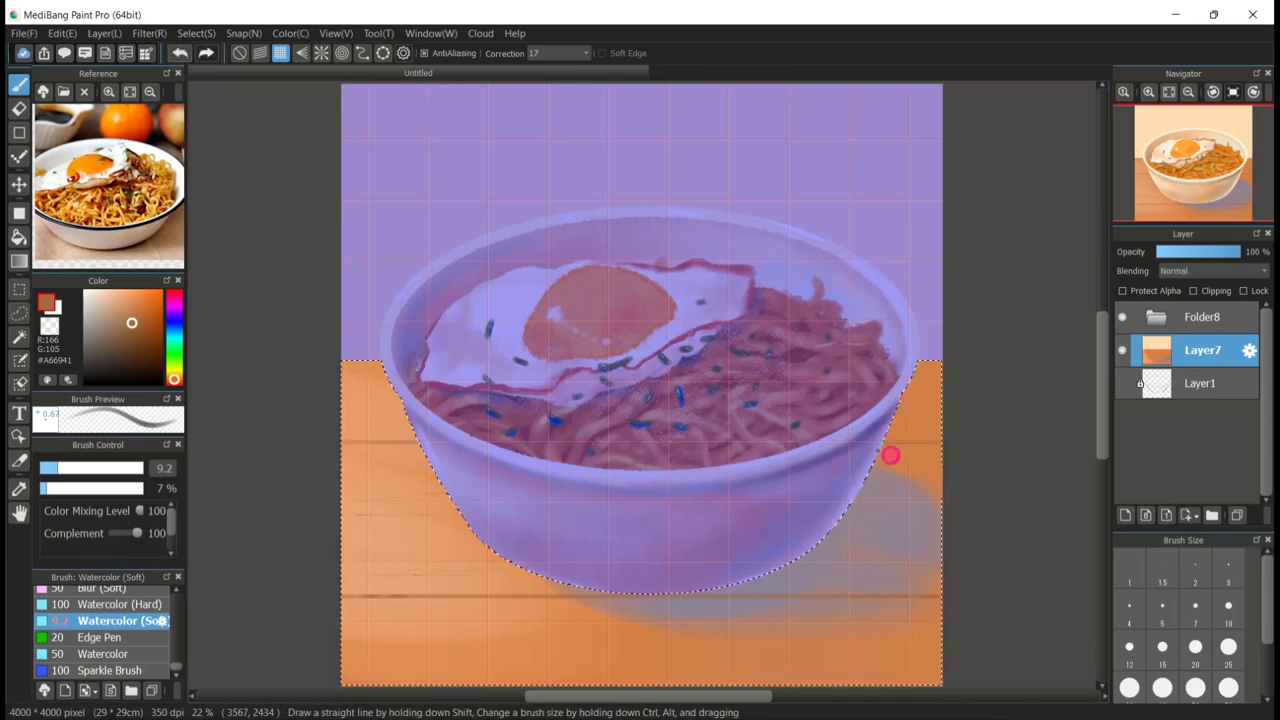
{"action": "left_click", "coordinate": [138, 340]}
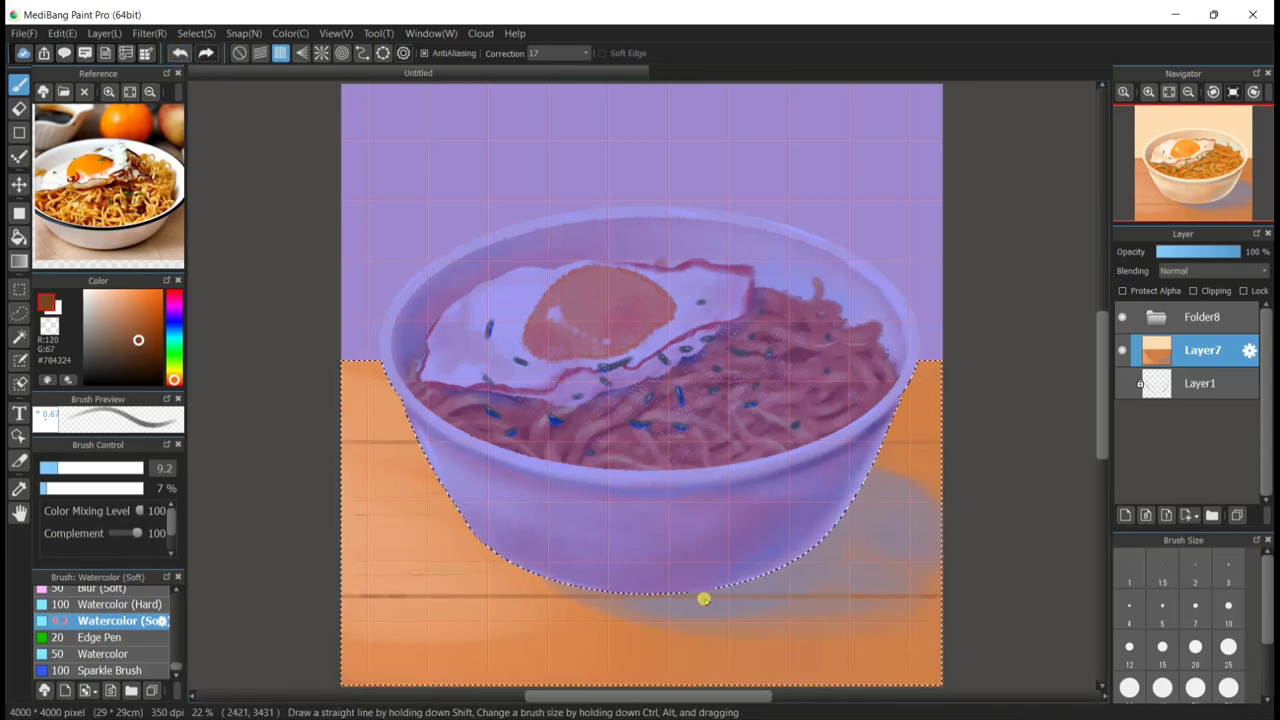
{"action": "left_click", "coordinate": [75, 469]}
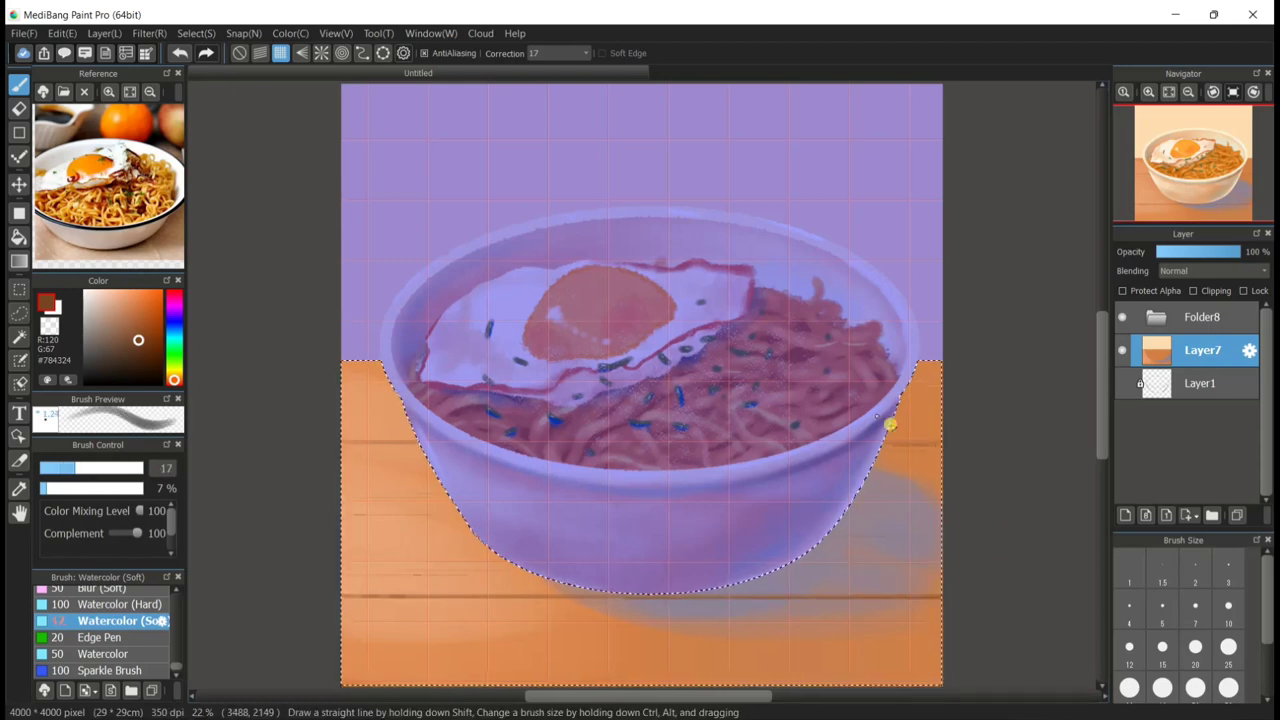
{"action": "left_click", "coordinate": [184, 54]}
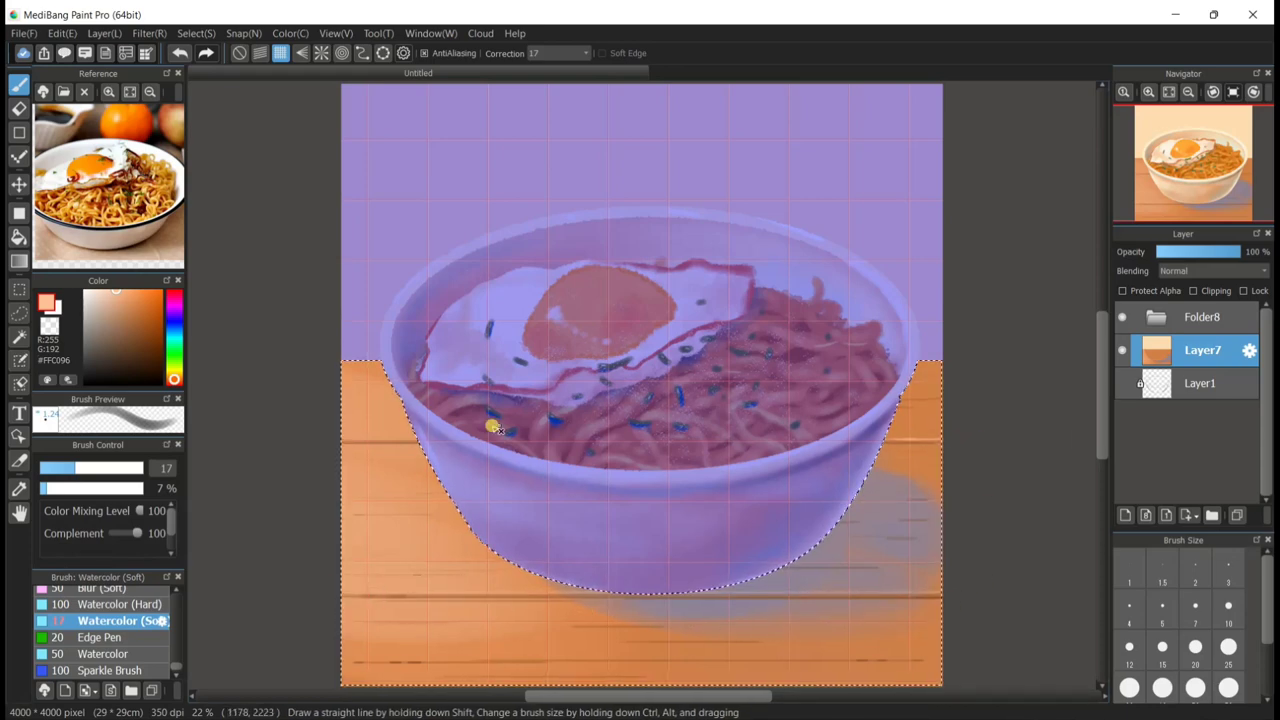
Draw light #FFC096 highlight lines along the plank seams and clear the selection.
{"action": "left_click_drag", "start_coordinate": [383, 397], "coordinate": [317, 540]}
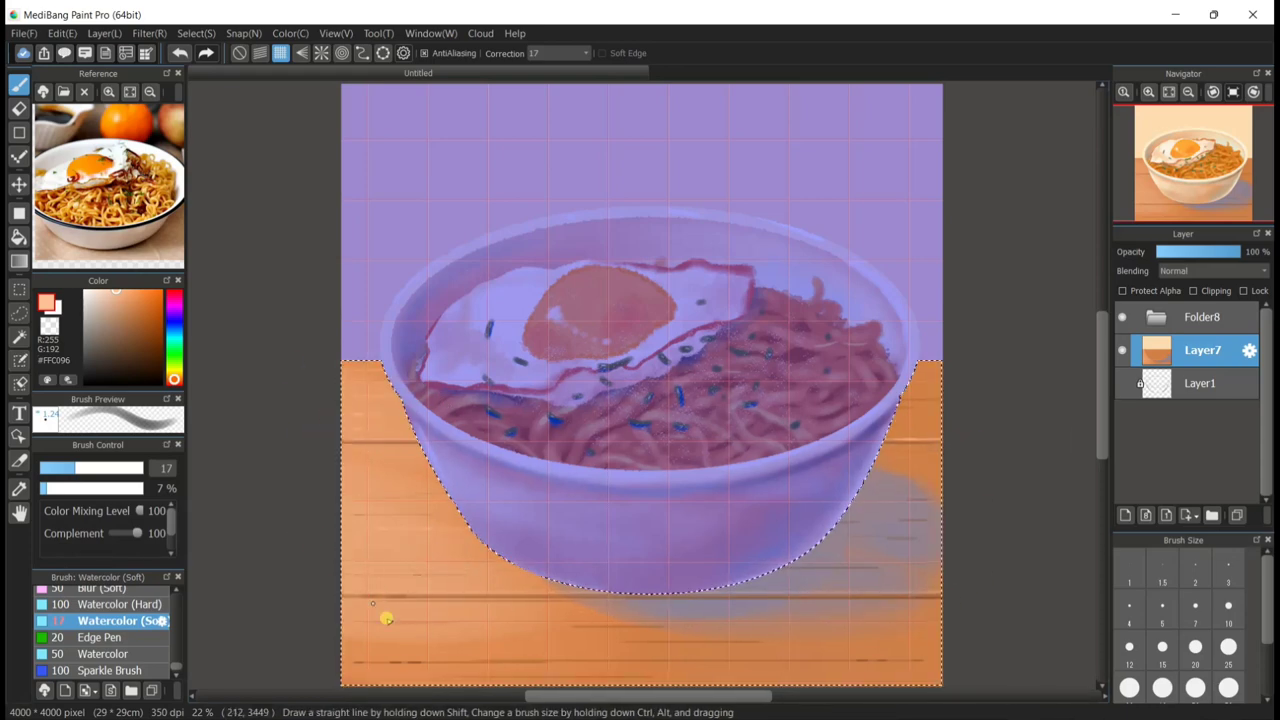
{"action": "mouse_move", "coordinate": [386, 617]}
{"action": "left_mouse_down"}
{"action": "mouse_move", "coordinate": [824, 637]}
{"action": "mouse_move", "coordinate": [980, 688]}
{"action": "left_mouse_up"}
{"action": "key", "text": "ctrl+d"}
Select the peach wall area behind the bowl with the Magic Wand.
{"action": "left_click", "coordinate": [19, 337]}
{"action": "left_click", "coordinate": [794, 53]}
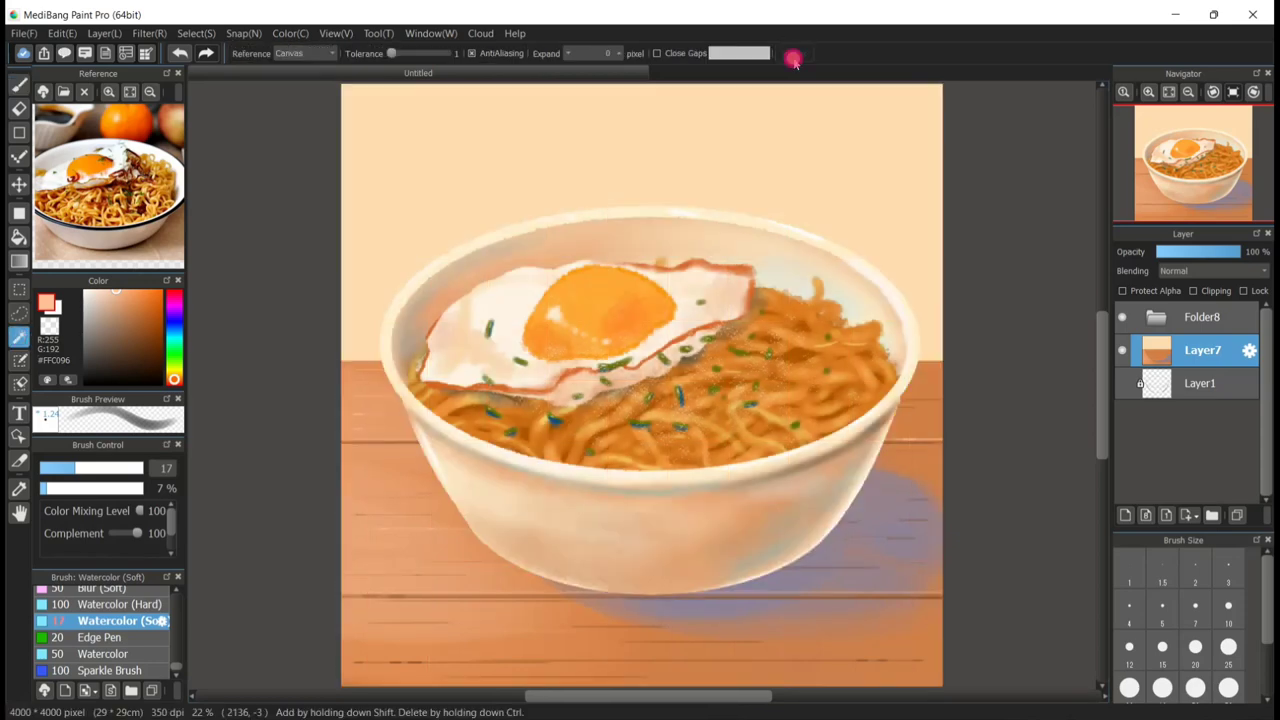
{"action": "left_click", "coordinate": [906, 172]}
Compare textured brushes in the brush list, choose Hard Pastel and set its size to 1000.
{"action": "scroll", "coordinate": [120, 640], "scroll_direction": "down", "scroll_amount": 5}
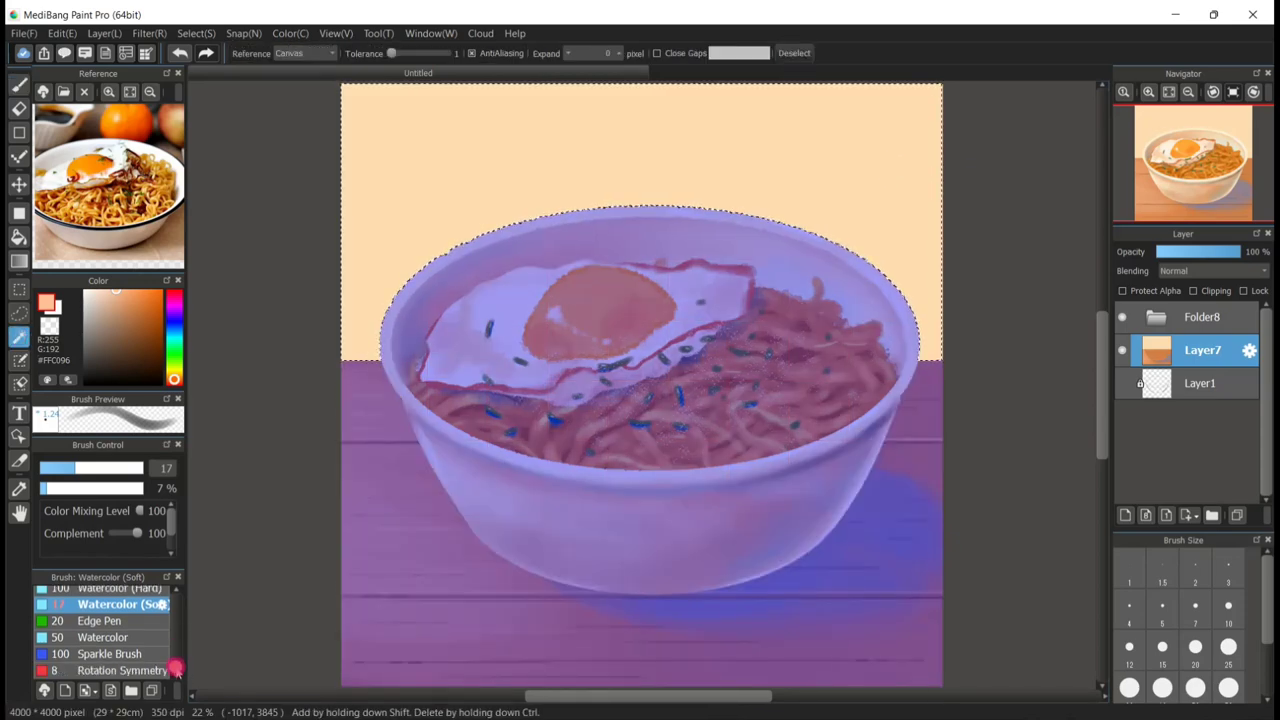
{"action": "left_click", "coordinate": [147, 655]}
{"action": "left_click", "coordinate": [147, 639]}
{"action": "left_click", "coordinate": [147, 622]}
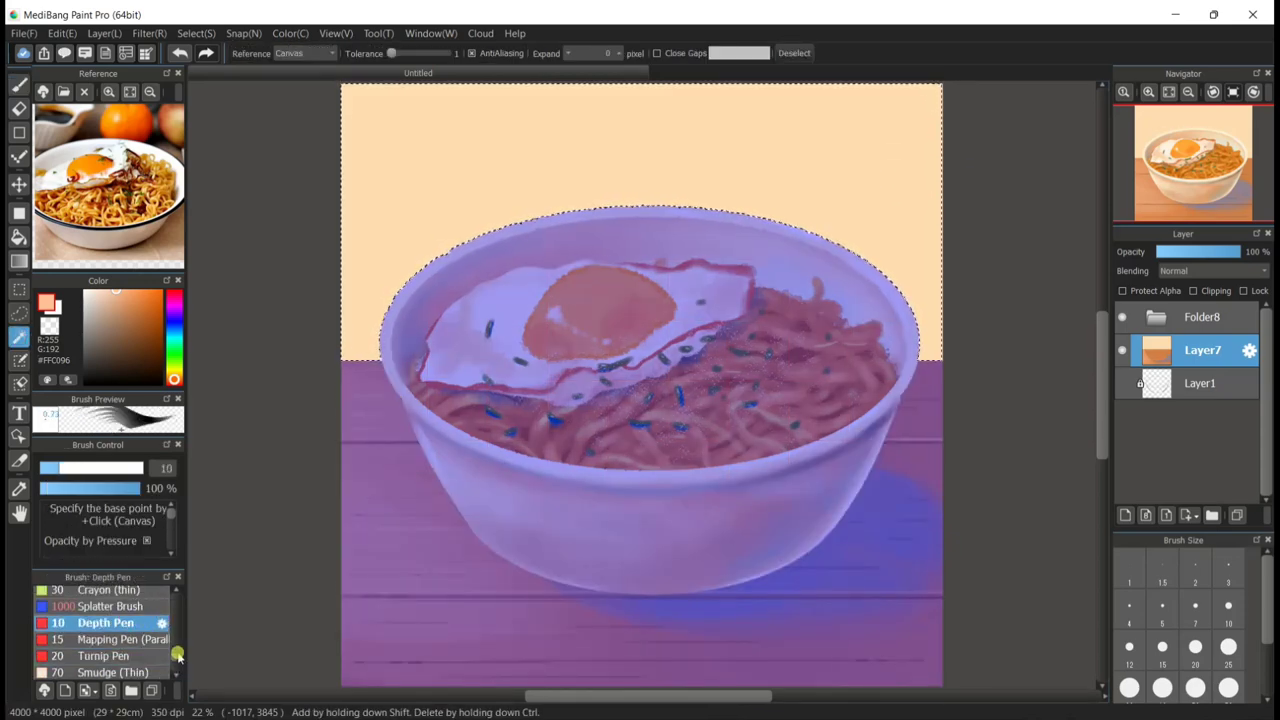
{"action": "scroll", "coordinate": [145, 628], "scroll_direction": "up", "scroll_amount": 2}
{"action": "left_click", "coordinate": [140, 633]}
{"action": "left_click", "coordinate": [145, 649]}
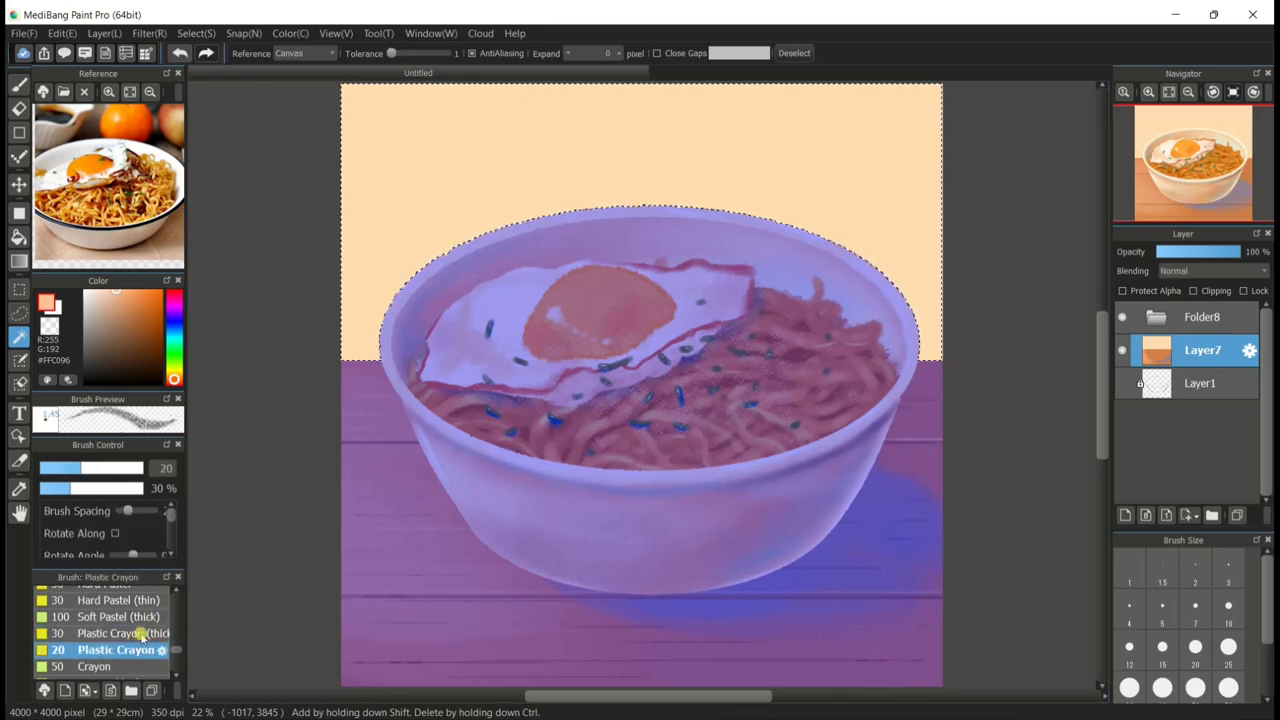
{"action": "left_click", "coordinate": [140, 634]}
{"action": "left_click", "coordinate": [139, 617]}
{"action": "left_click", "coordinate": [141, 602]}
{"action": "left_click", "coordinate": [178, 594]}
{"action": "left_click", "coordinate": [156, 602]}
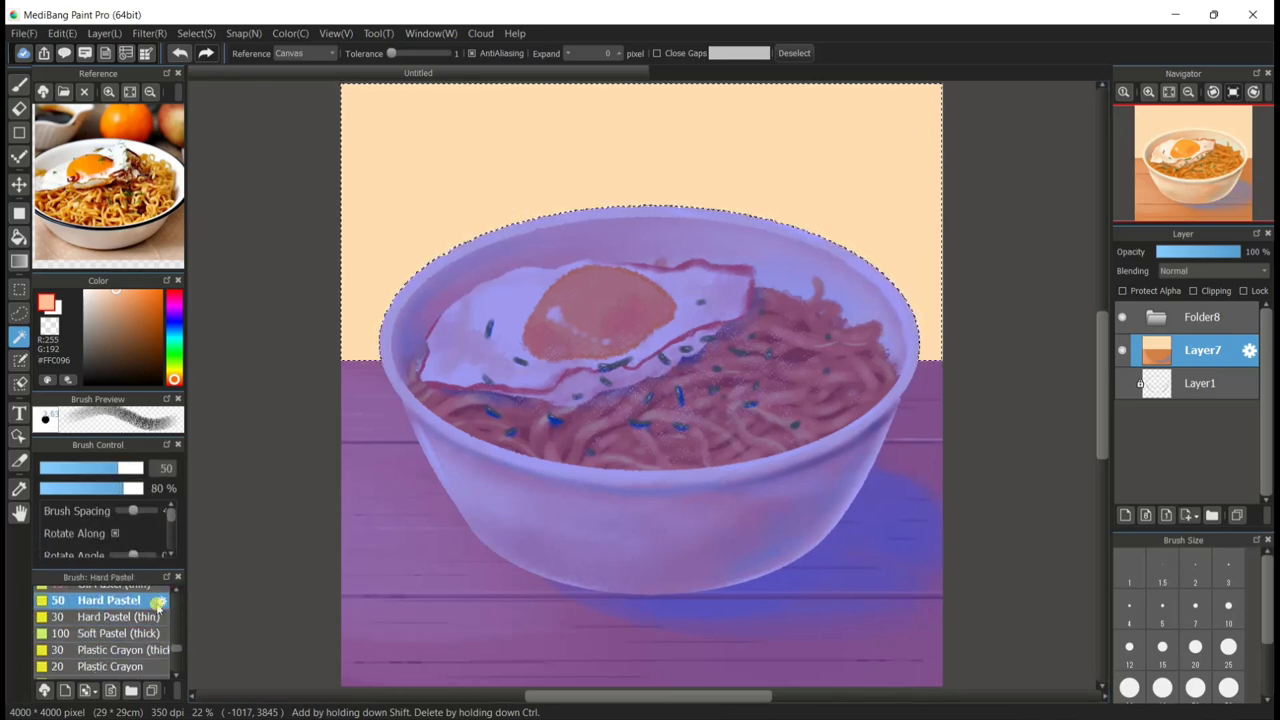
{"action": "left_click_drag", "start_coordinate": [138, 469], "coordinate": [228, 486]}
Turn off grid snapping, try several peach tones on the wall, and texture it with pastel strokes in #FED093.
{"action": "right_click", "coordinate": [390, 170]}
{"action": "left_click", "coordinate": [110, 290]}
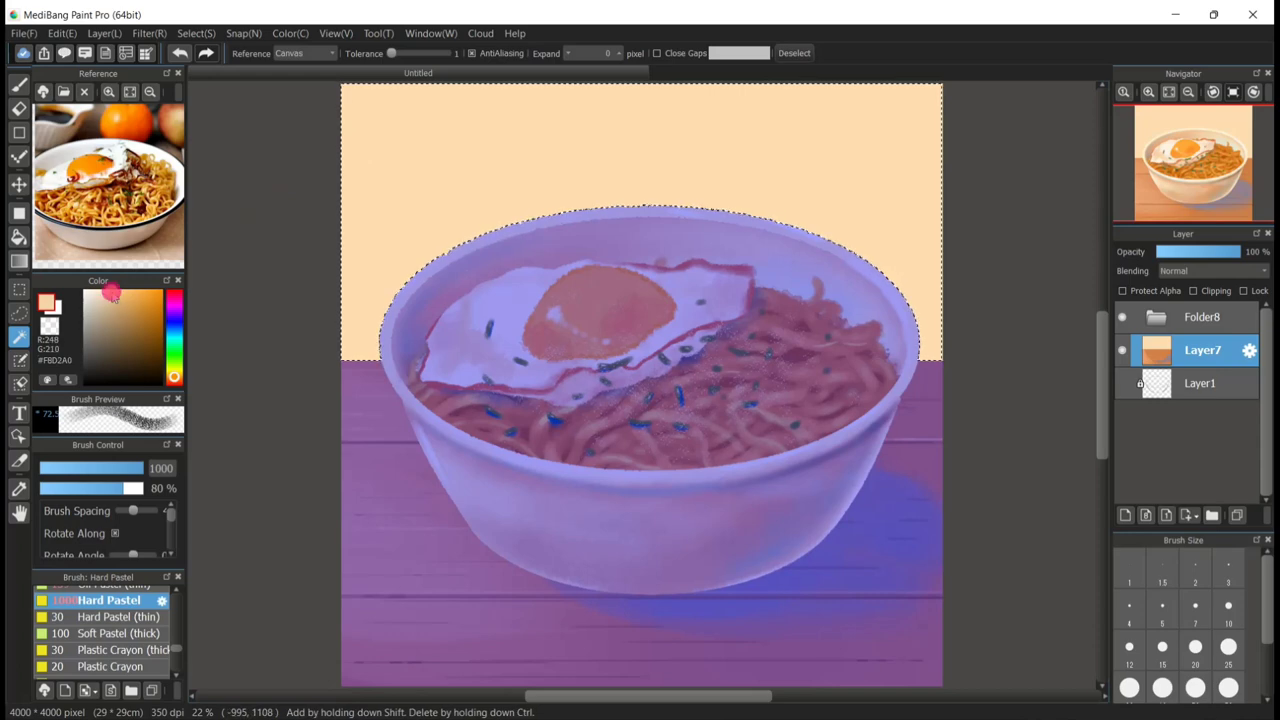
{"action": "left_click", "coordinate": [399, 221]}
{"action": "left_click", "coordinate": [19, 90]}
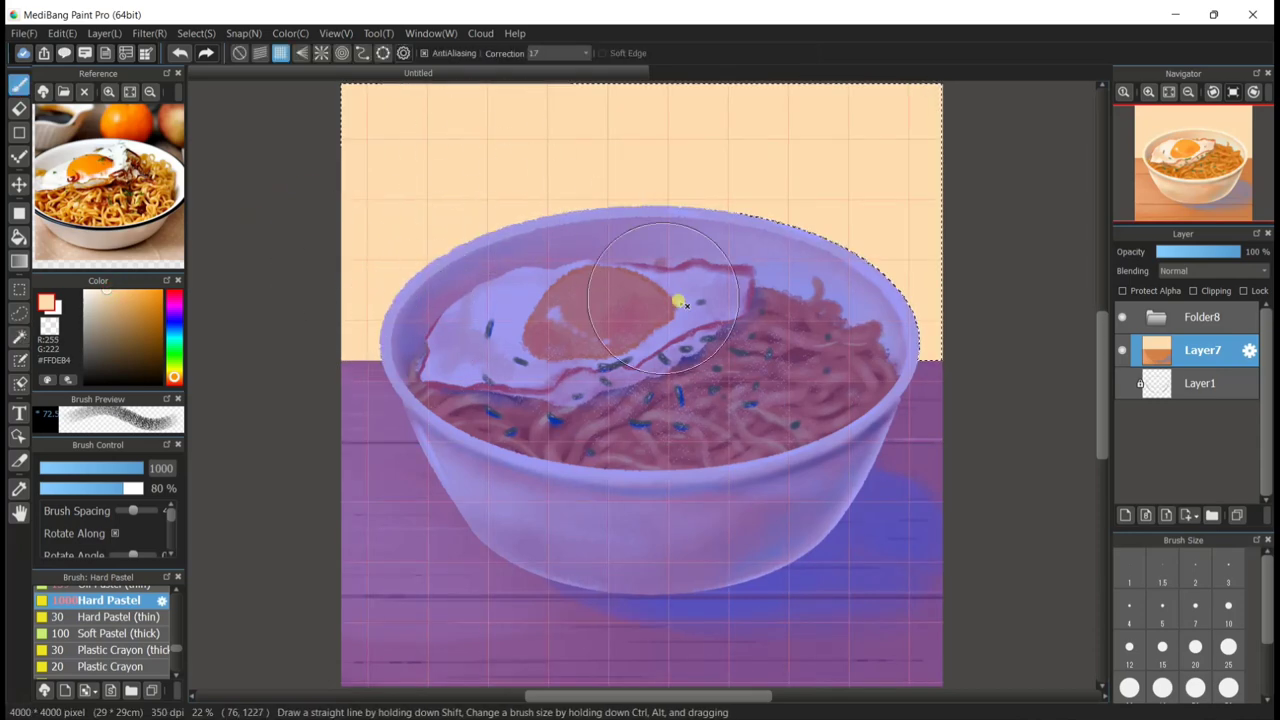
{"action": "left_click", "coordinate": [239, 53]}
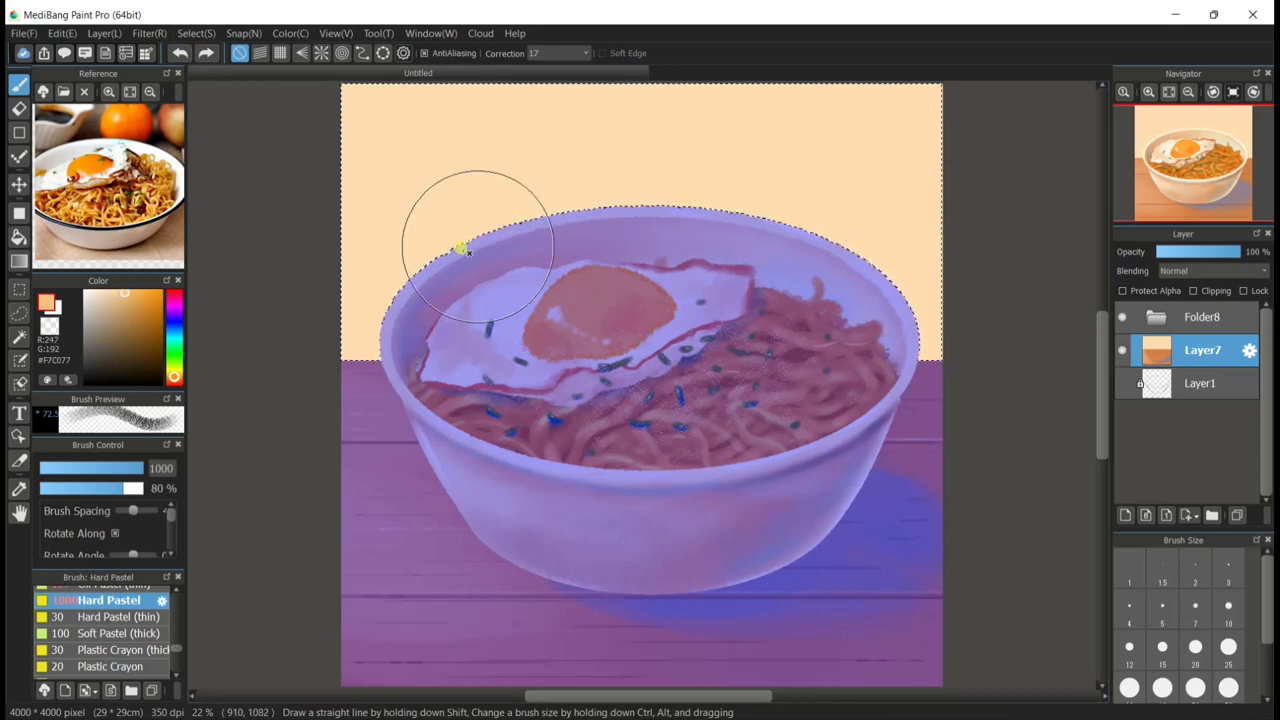
{"action": "left_click", "coordinate": [351, 170], "text": "alt"}
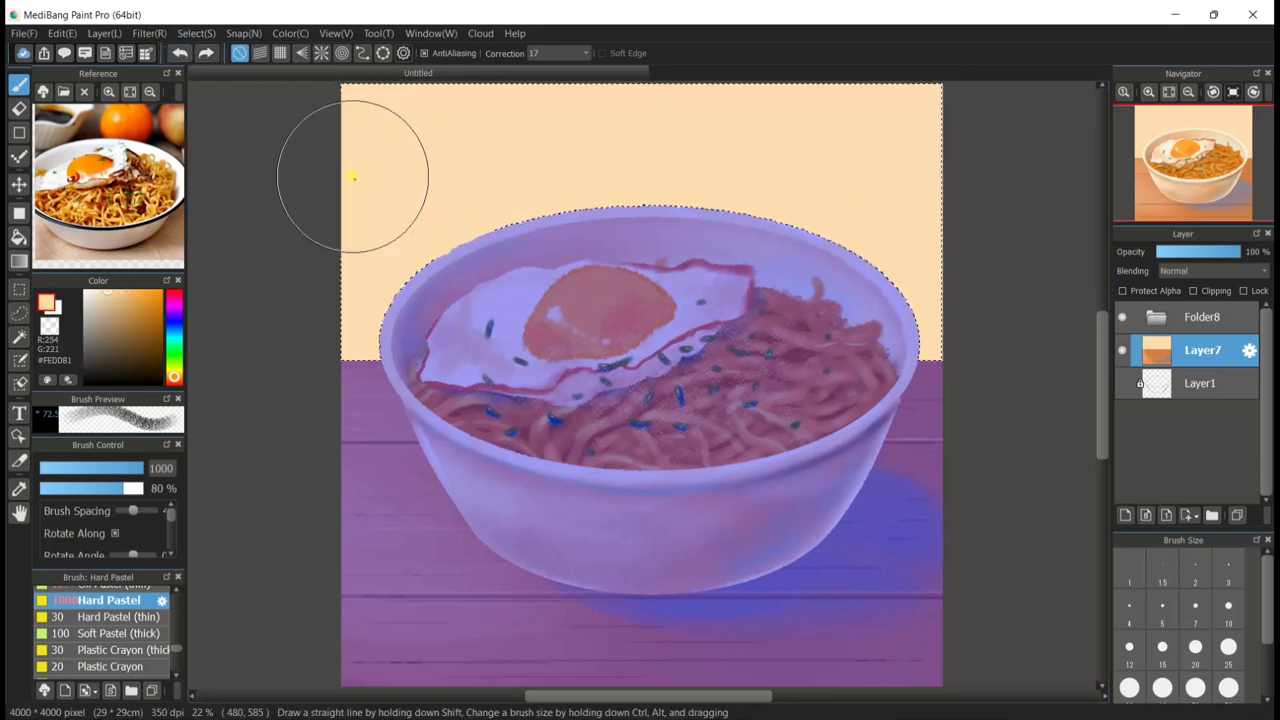
{"action": "left_click", "coordinate": [117, 293]}
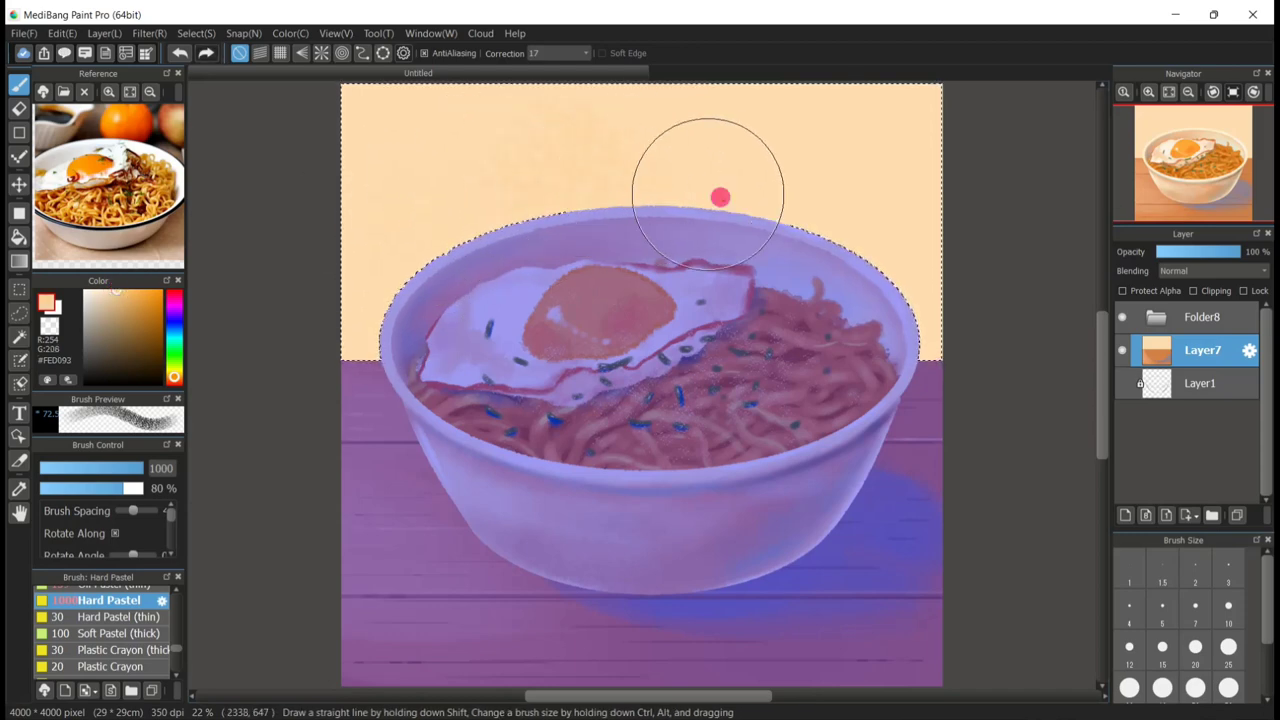
{"action": "scroll", "coordinate": [1100, 342], "scroll_direction": "up", "scroll_amount": 2}
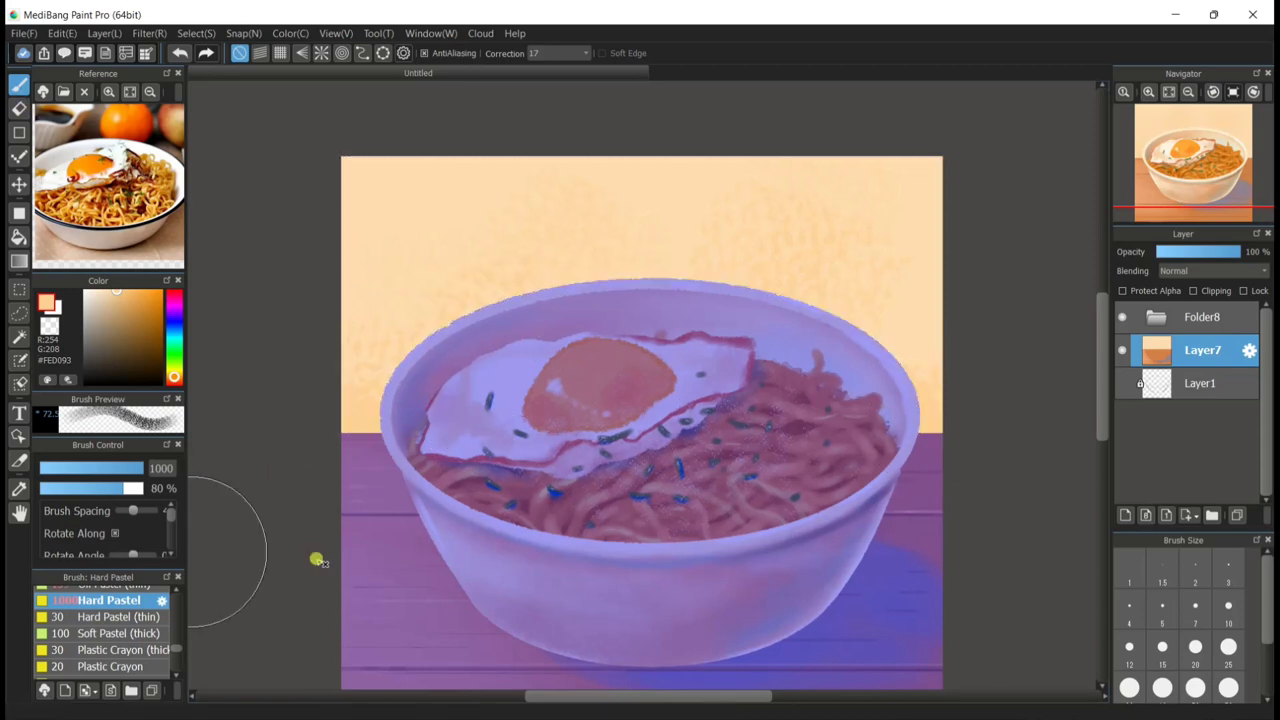
Add a new empty layer above Folder8.
{"action": "left_click", "coordinate": [1168, 312]}
{"action": "left_click", "coordinate": [1125, 516]}
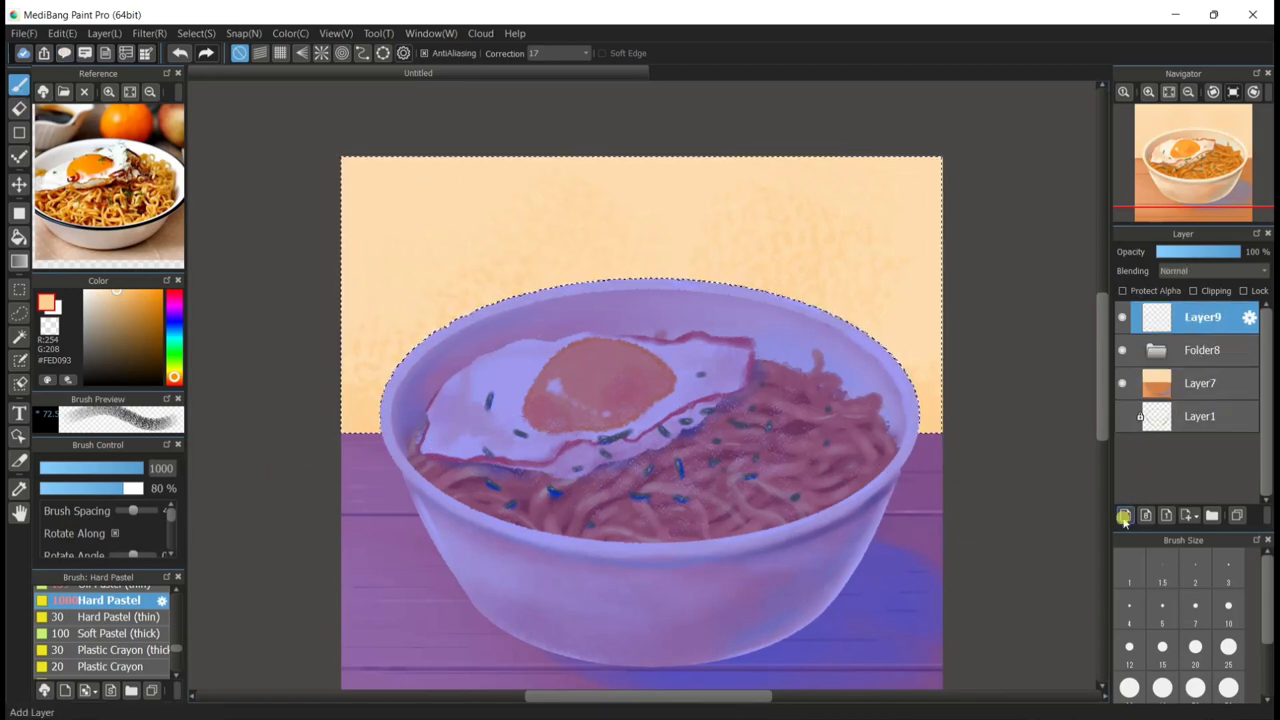
Browse the large cloud materials, checking tiles and moving on to the second page of tones.
{"action": "left_click", "coordinate": [67, 58]}
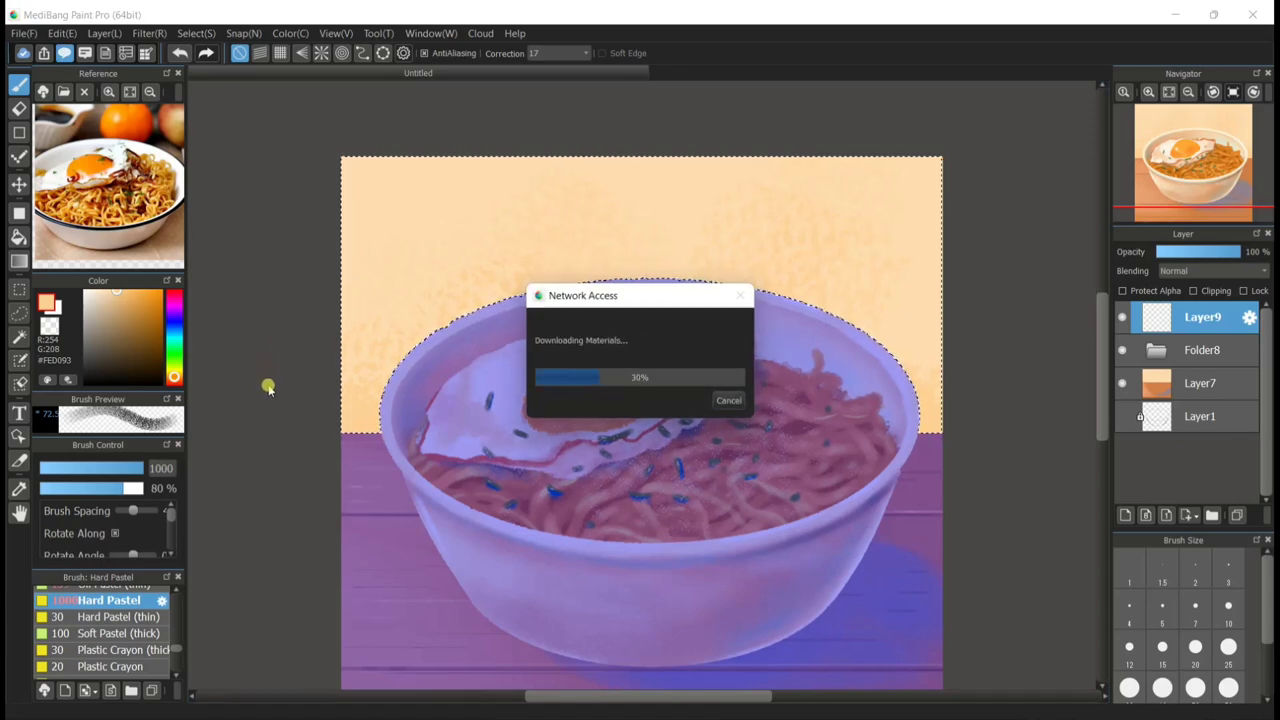
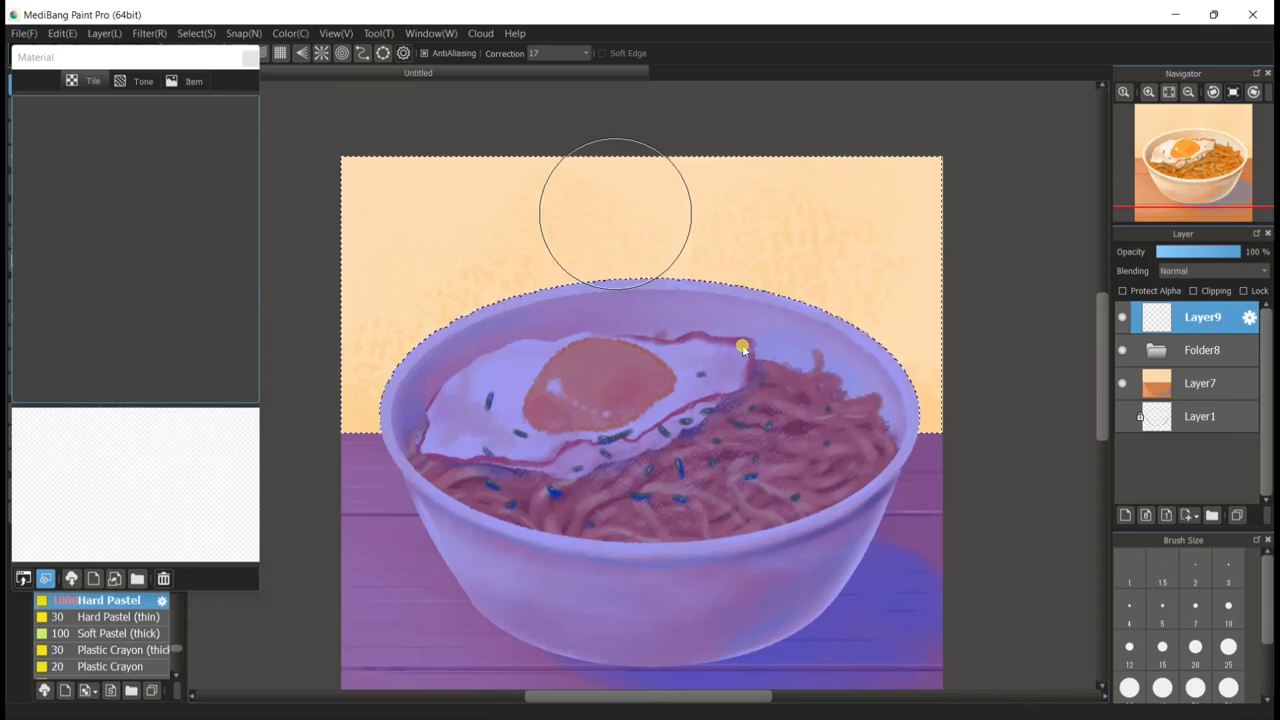
{"action": "left_click", "coordinate": [71, 575]}
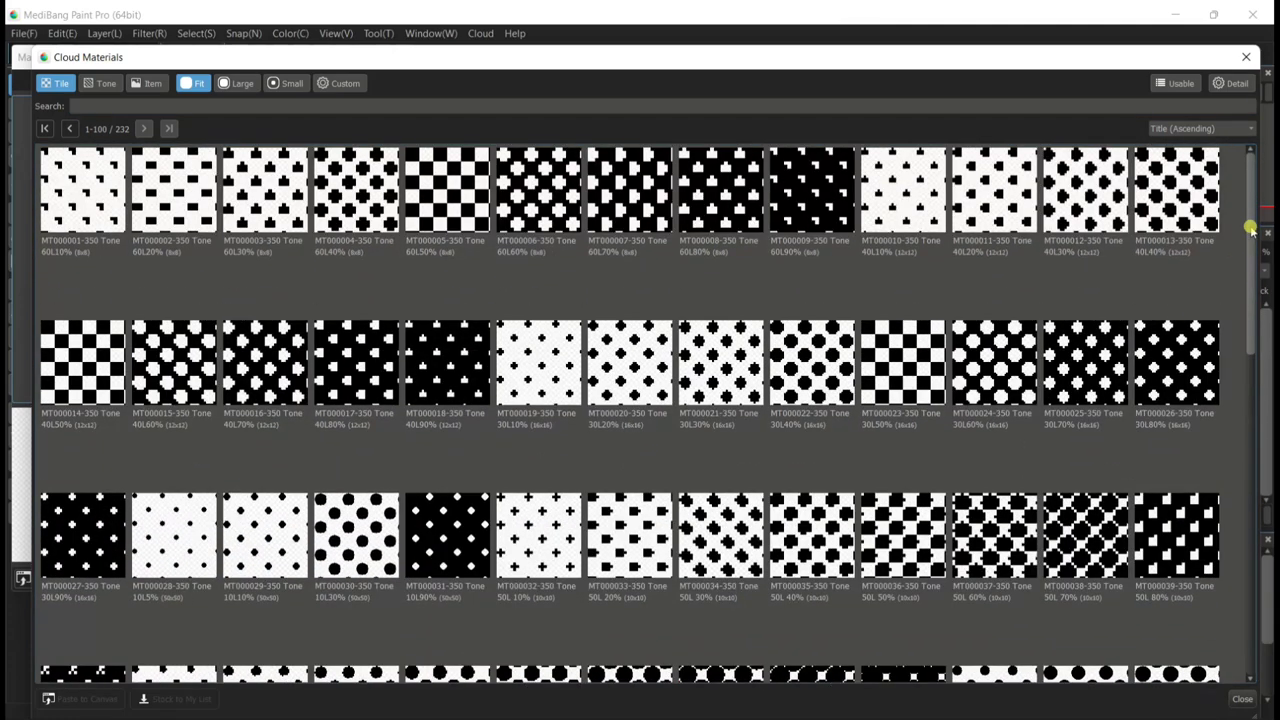
{"action": "left_click", "coordinate": [240, 84]}
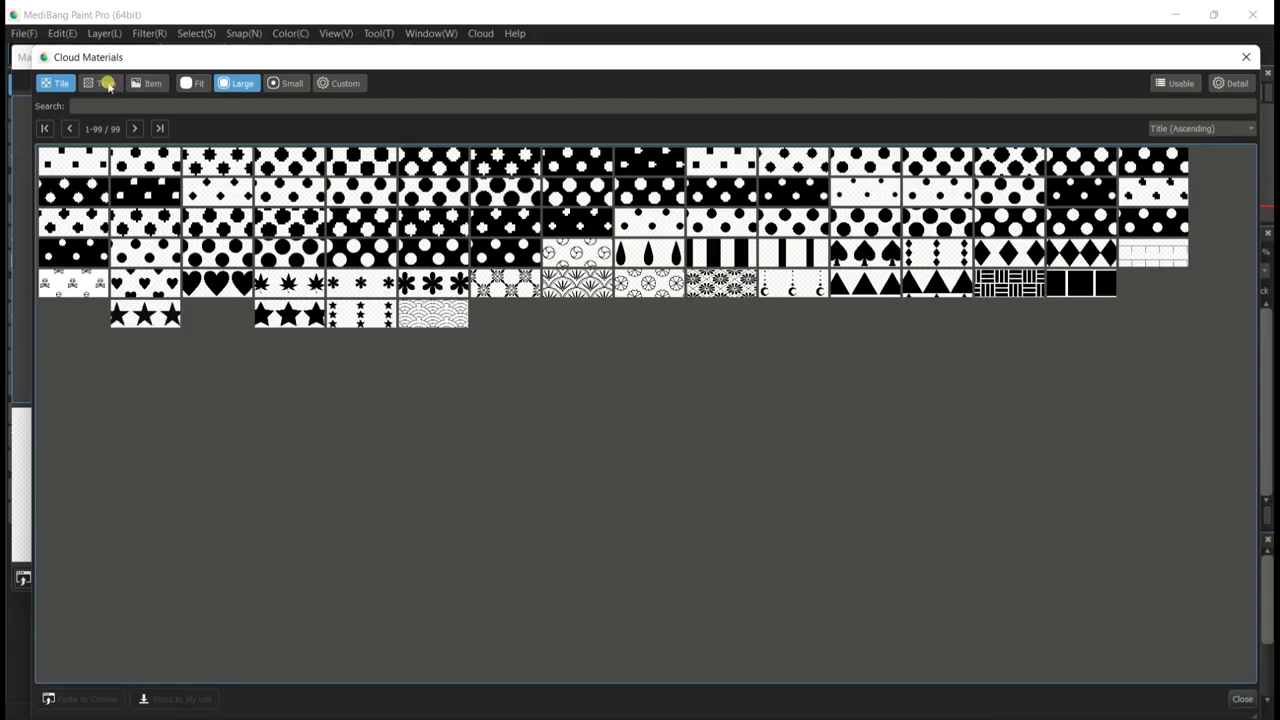
{"action": "left_click", "coordinate": [105, 84]}
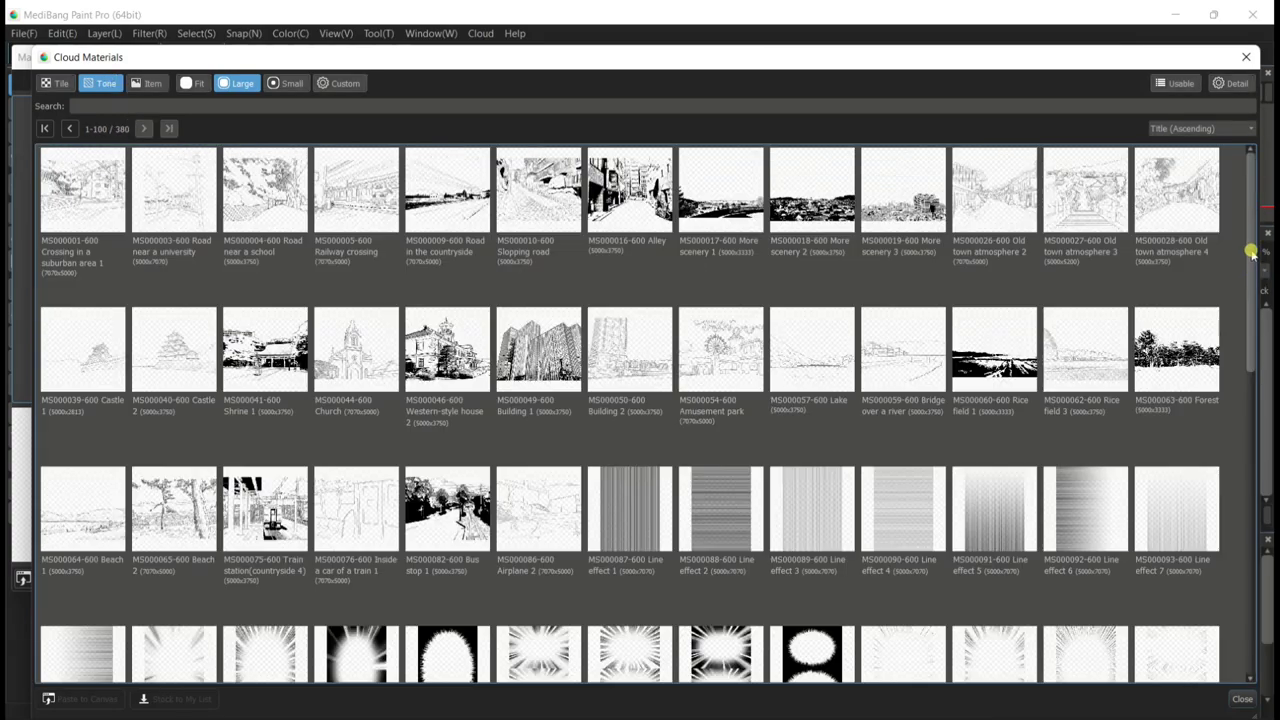
{"action": "left_click_drag", "start_coordinate": [1251, 254], "coordinate": [1242, 563]}
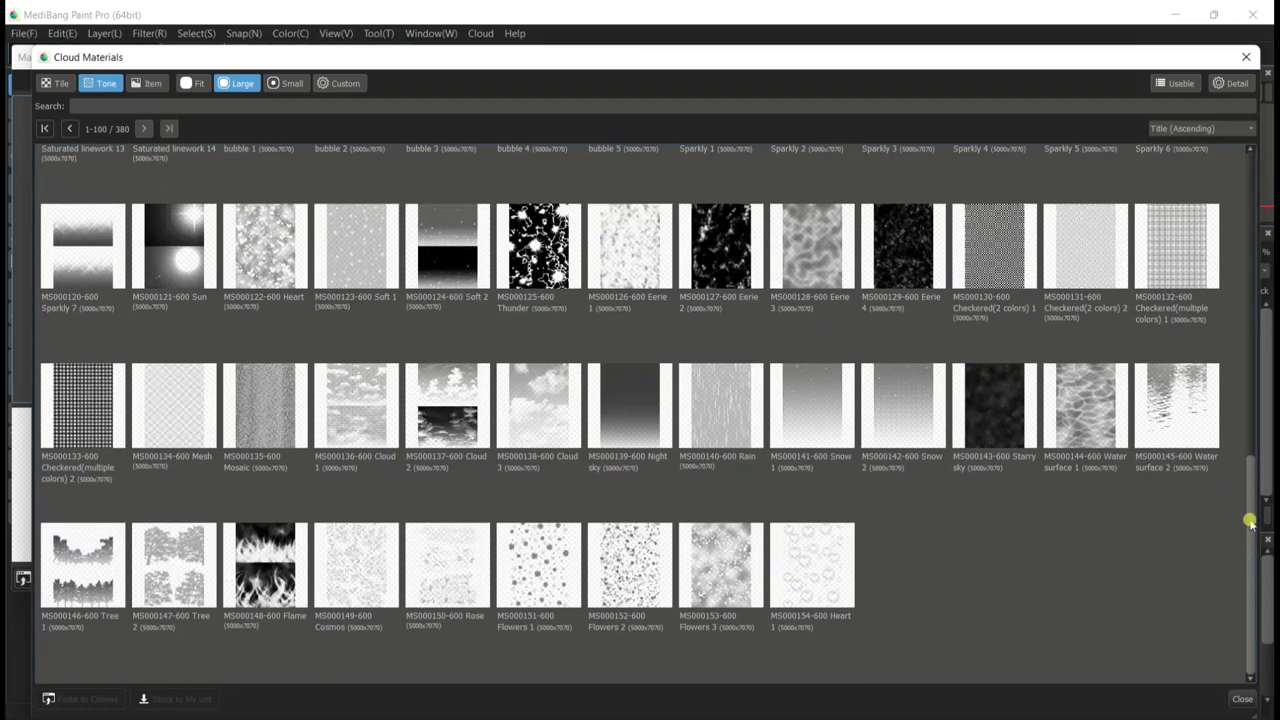
{"action": "left_click", "coordinate": [143, 128]}
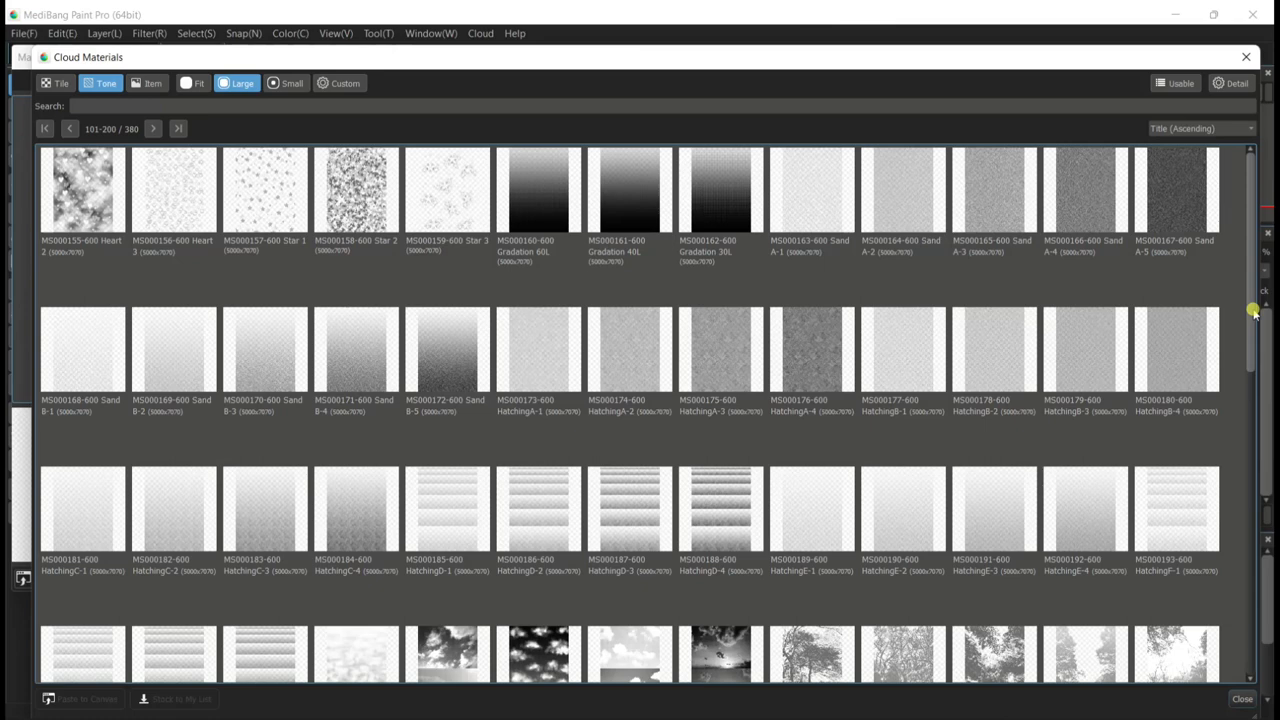
Stock the Sand A-1, Sand A-2 and Sand A-5 tones from the cloud library in the personal material list.
{"action": "left_click", "coordinate": [853, 192]}
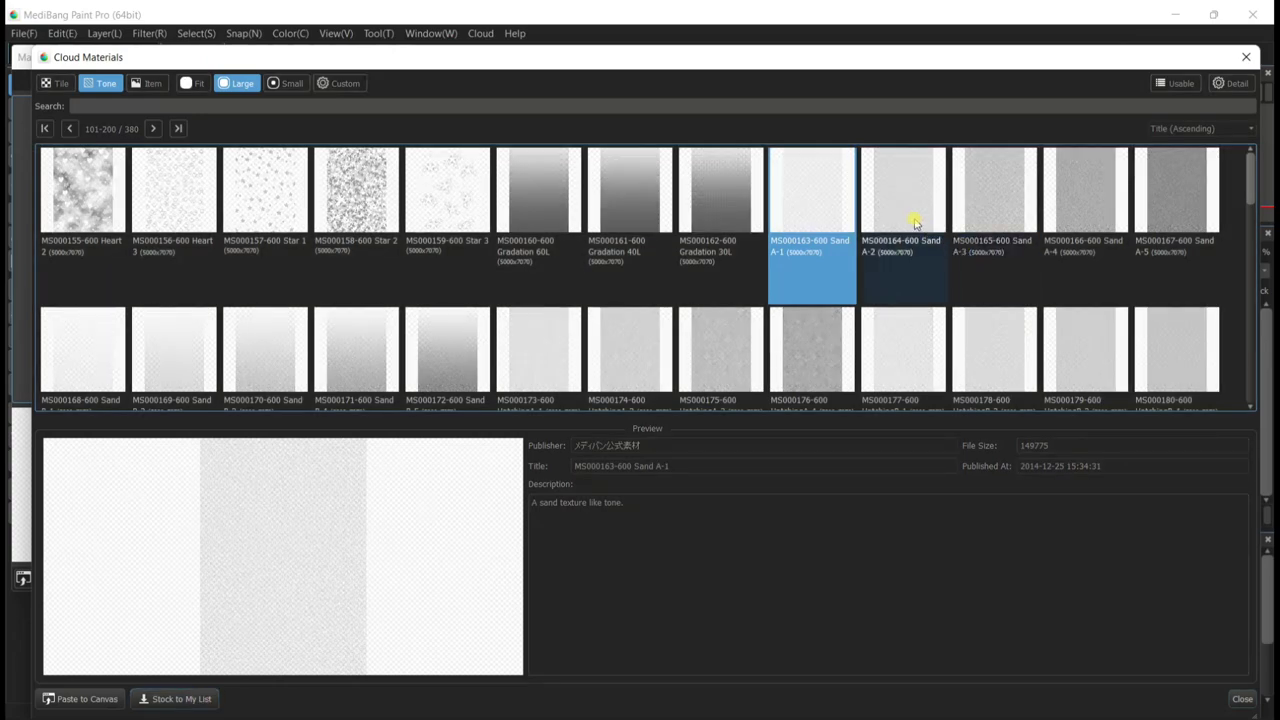
{"action": "left_click", "coordinate": [912, 215]}
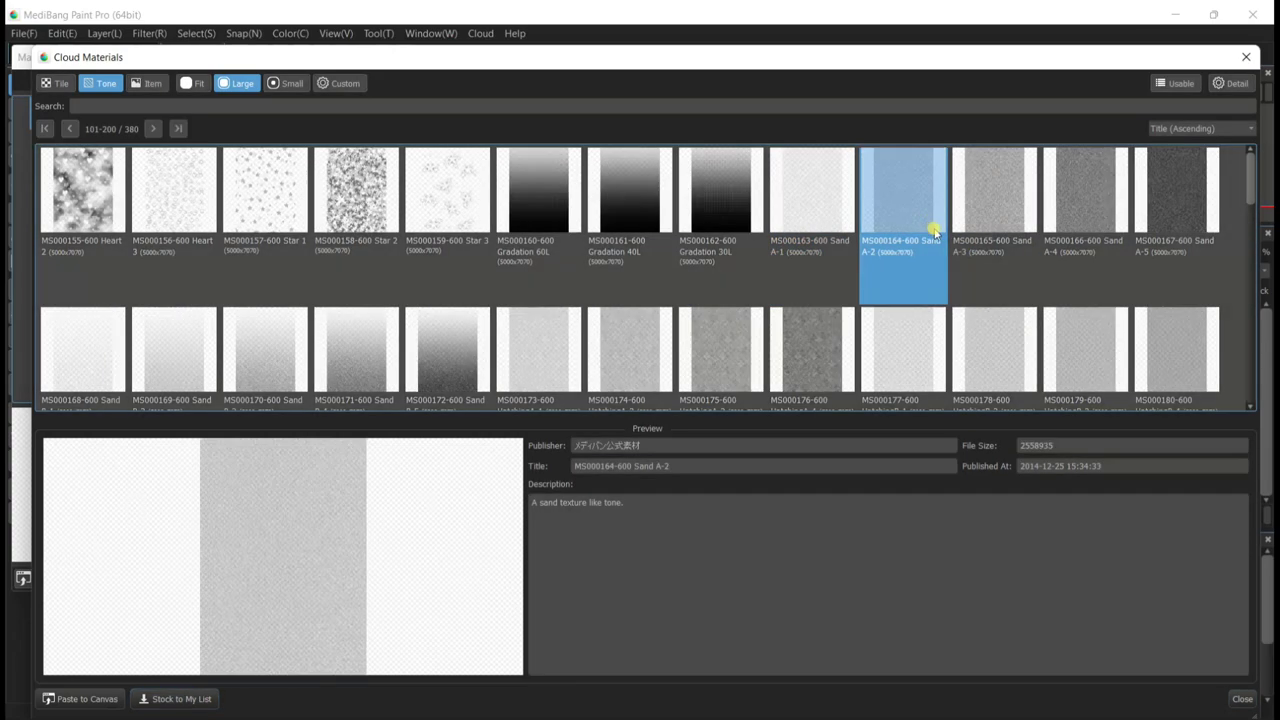
{"action": "left_click", "coordinate": [213, 703]}
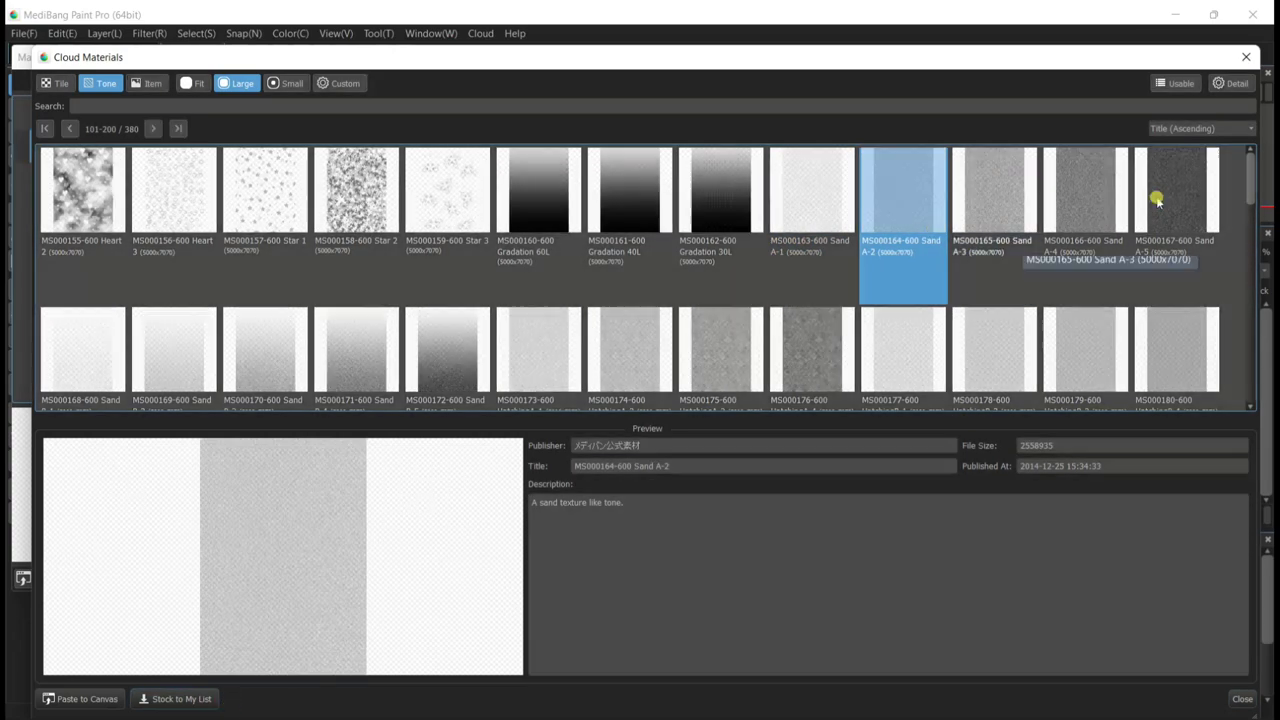
{"action": "left_click", "coordinate": [1157, 200]}
{"action": "left_click", "coordinate": [175, 698]}
{"action": "mouse_move", "coordinate": [1250, 177]}
{"action": "left_mouse_down"}
{"action": "mouse_move", "coordinate": [1249, 371]}
{"action": "mouse_move", "coordinate": [1257, 195]}
{"action": "left_mouse_up"}
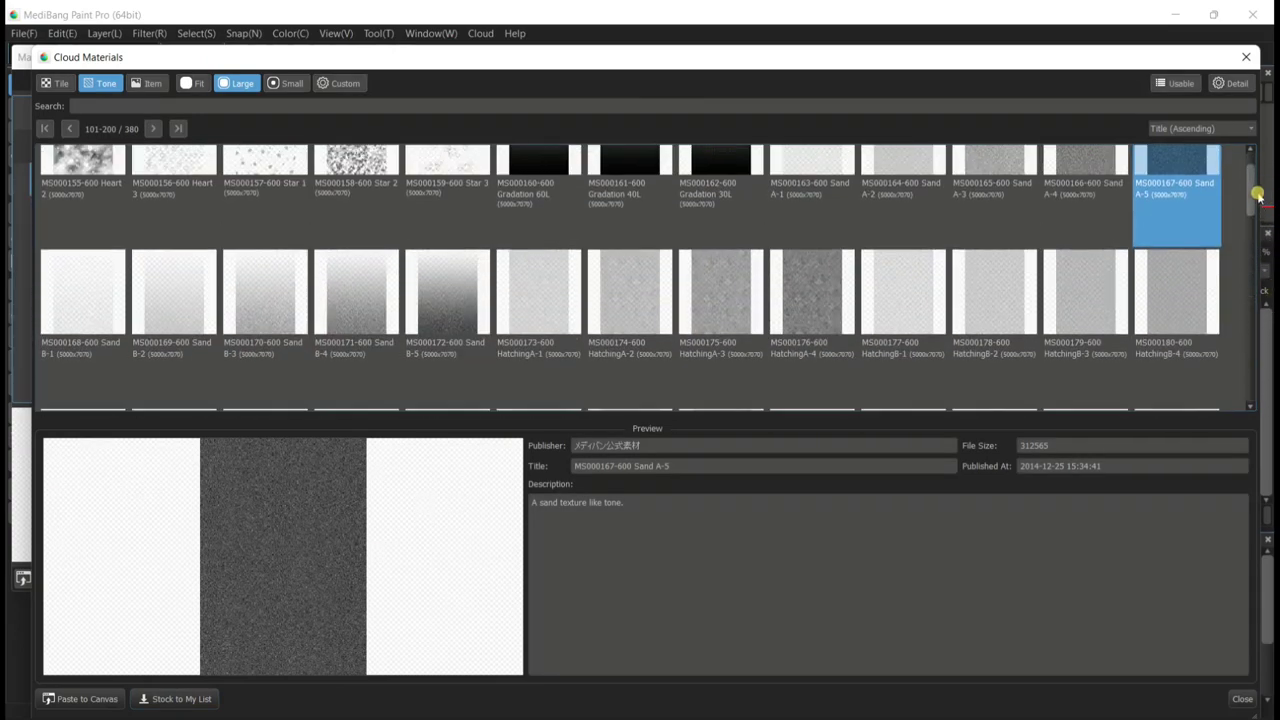
{"action": "left_click", "coordinate": [1246, 57]}
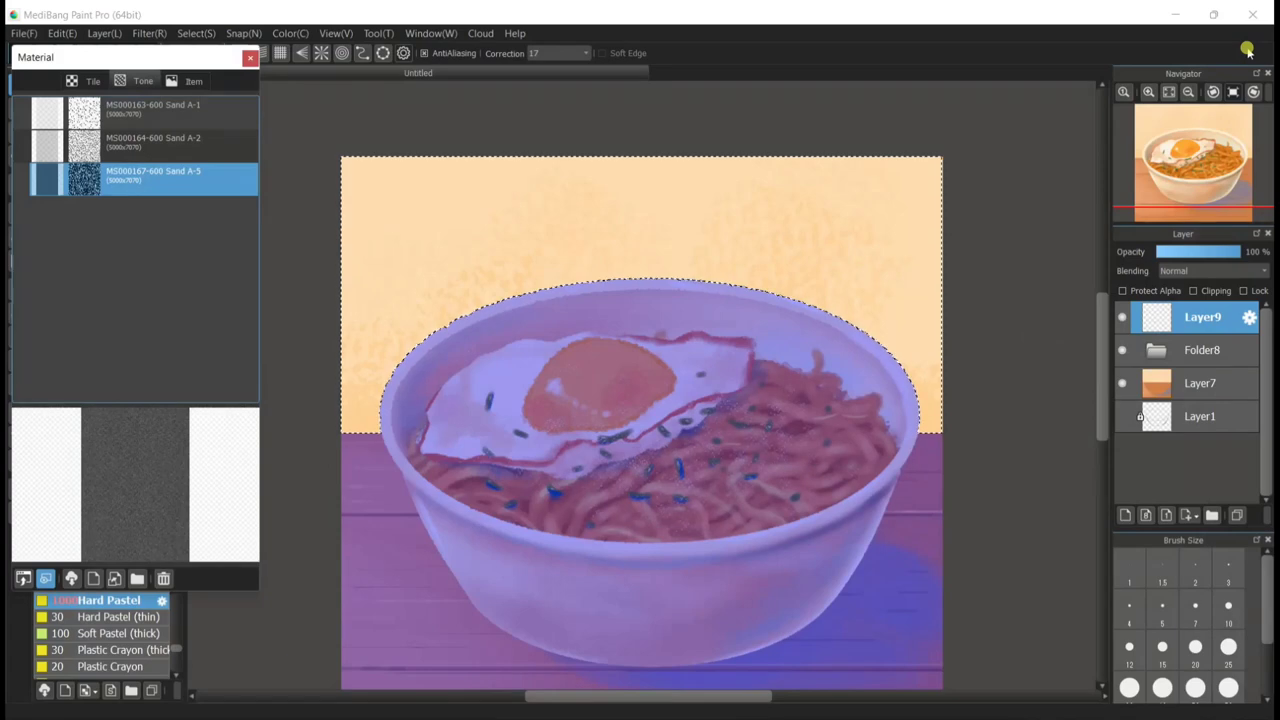
Try pasting the Sand A-2 tone inside the wall selection, cancel it, and clear the selection.
{"action": "left_click", "coordinate": [180, 134]}
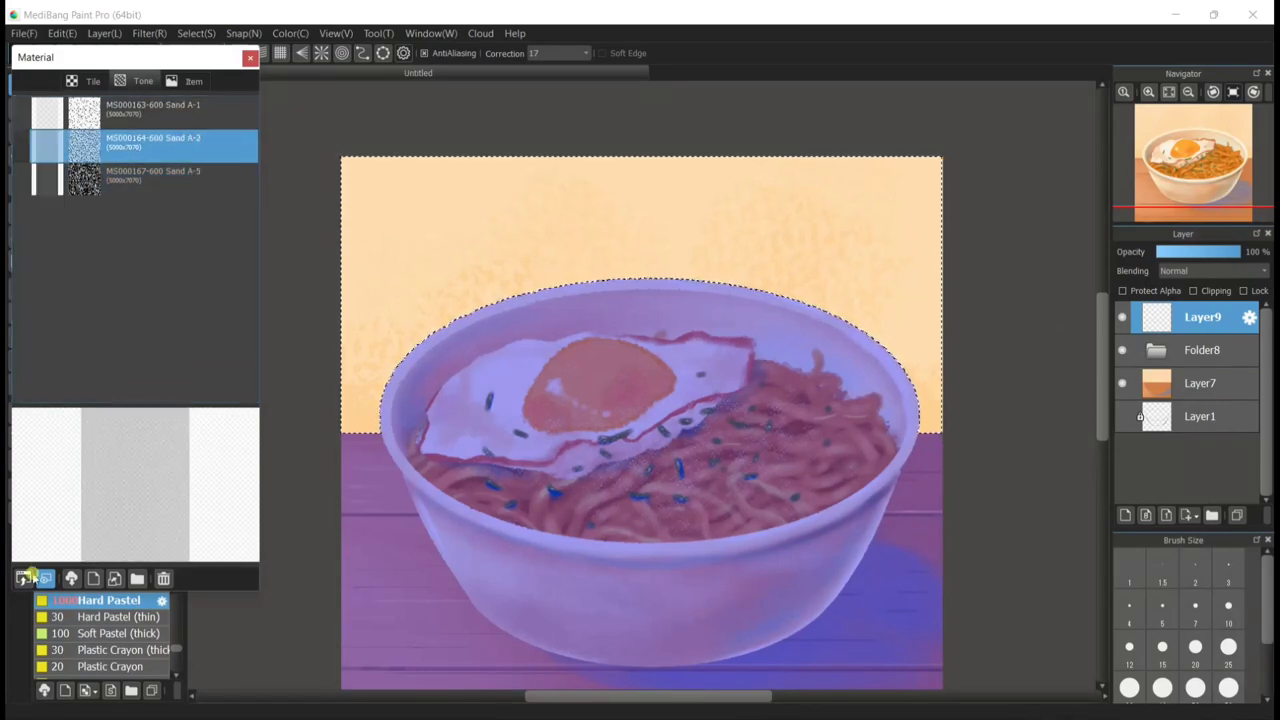
{"action": "left_click", "coordinate": [23, 578]}
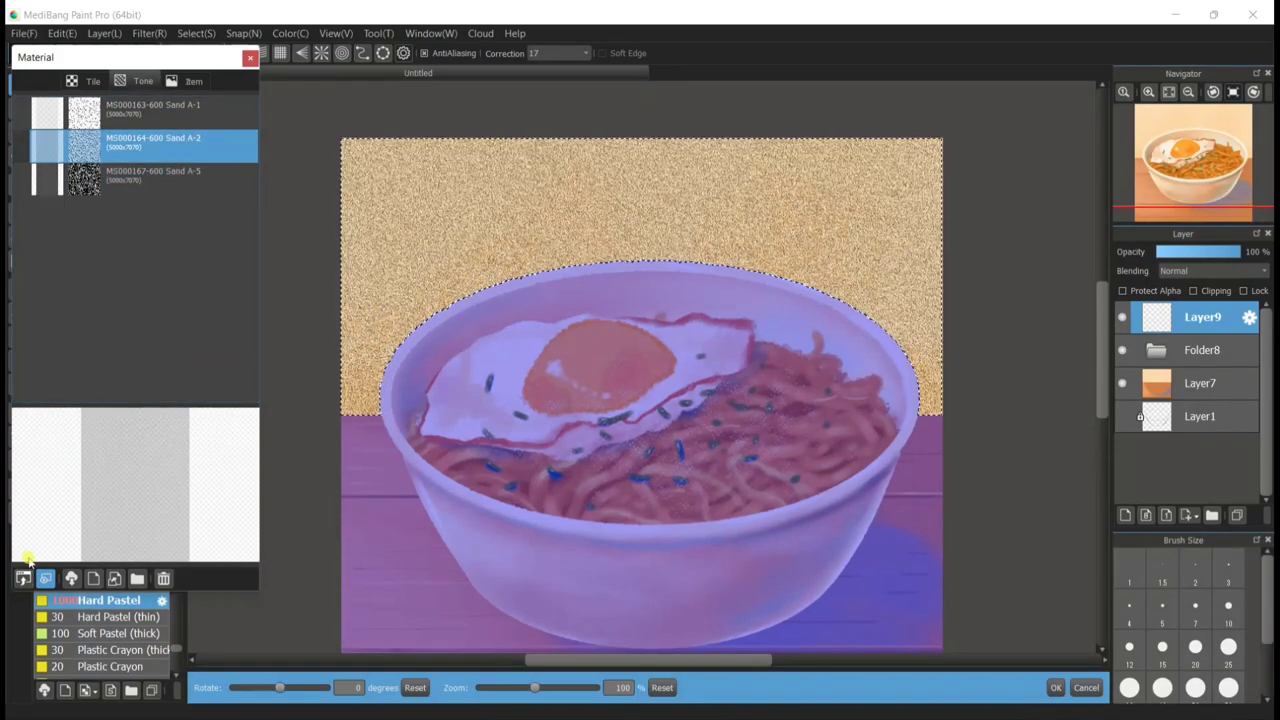
{"action": "left_click", "coordinate": [250, 58]}
{"action": "left_click", "coordinate": [20, 338]}
{"action": "left_click", "coordinate": [806, 53]}
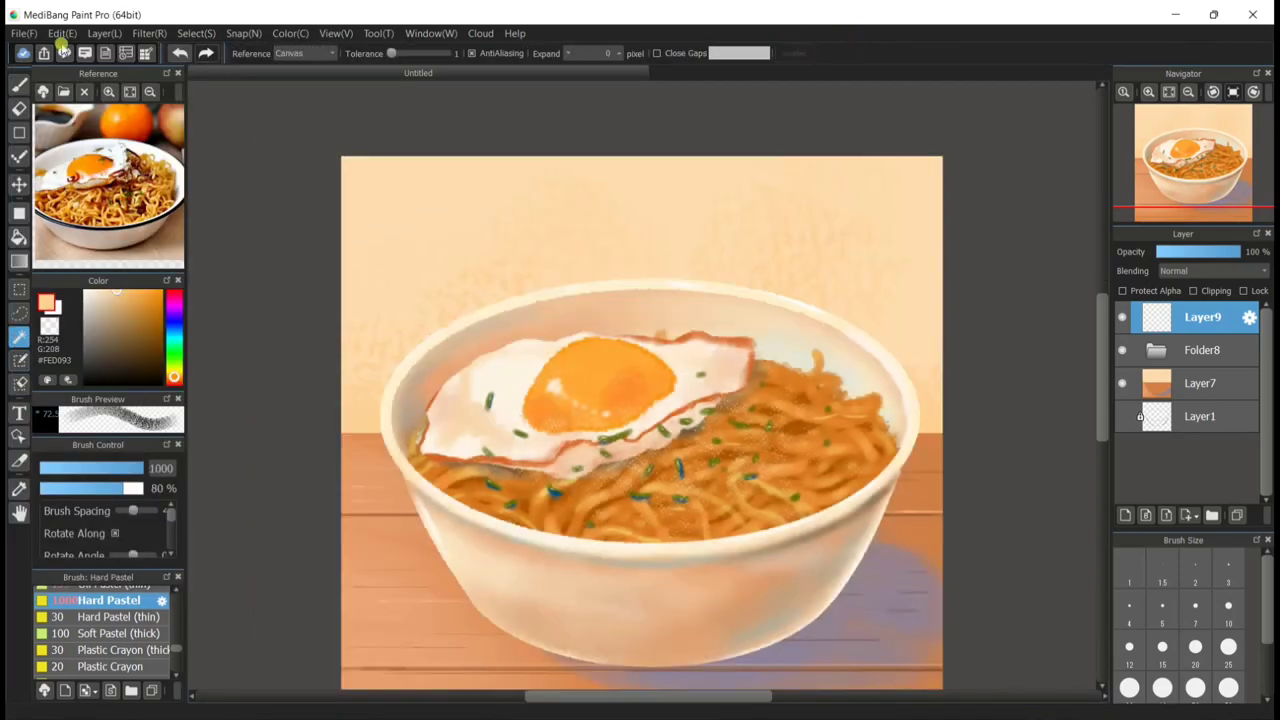
Paste the Sand A-2 tone over the whole canvas on Layer9 at a slightly reduced zoom.
{"action": "left_click", "coordinate": [61, 53]}
{"action": "left_click", "coordinate": [23, 578]}
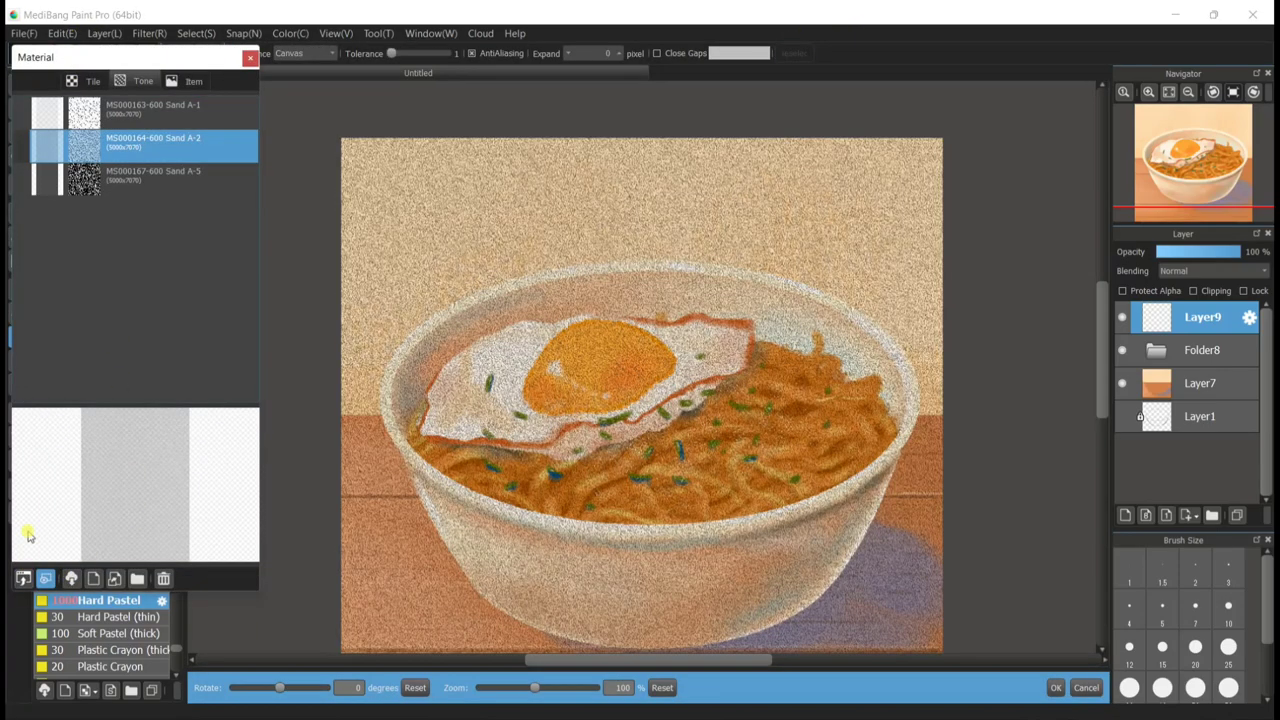
{"action": "left_click_drag", "start_coordinate": [1099, 384], "coordinate": [1098, 400]}
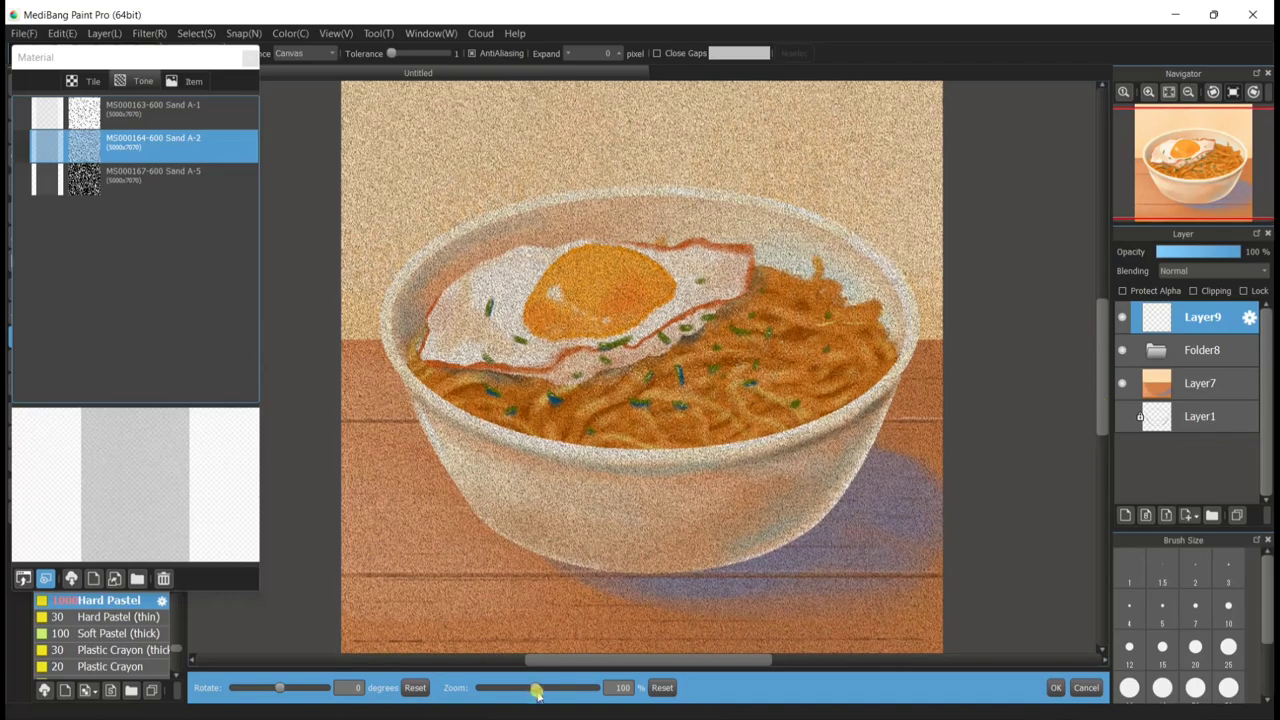
{"action": "left_click_drag", "start_coordinate": [536, 690], "coordinate": [524, 699]}
{"action": "left_click", "coordinate": [1055, 687]}
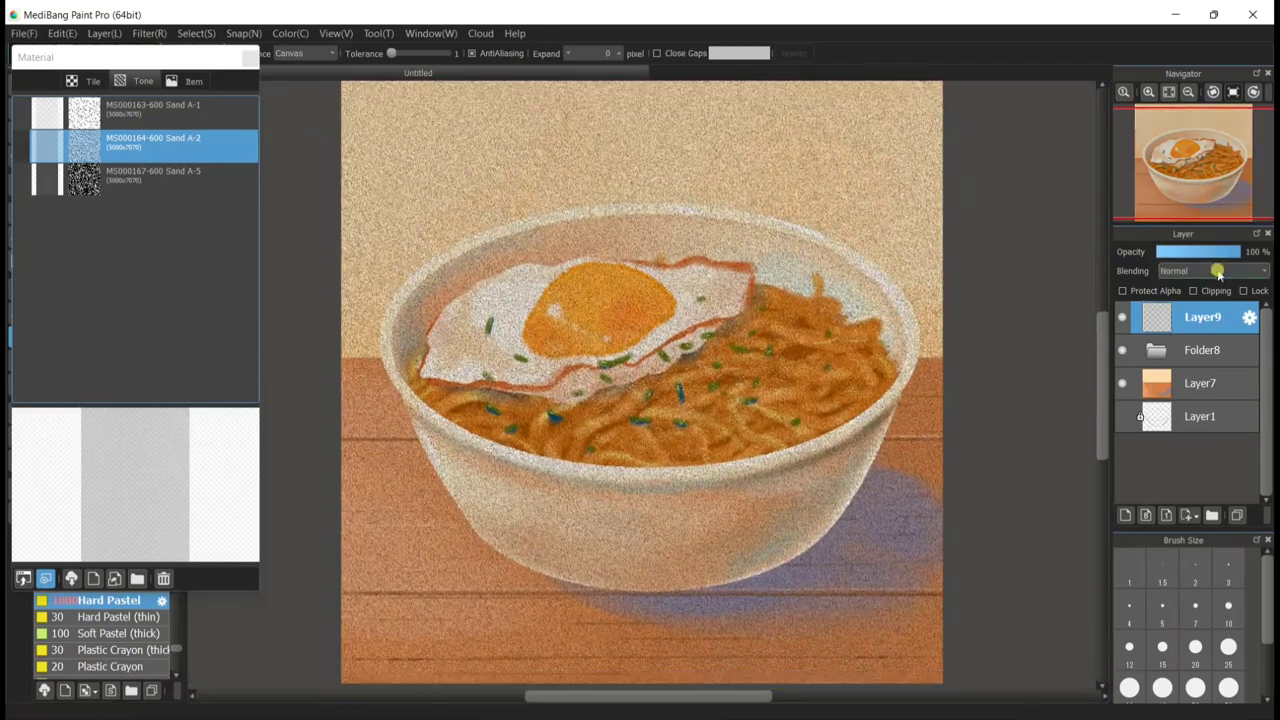
Compare Multiply with other blending modes for the grain on Layer9, choosing Overlay at 47% opacity.
{"action": "left_click", "coordinate": [1215, 271]}
{"action": "left_click", "coordinate": [1222, 290]}
{"action": "left_click", "coordinate": [1215, 271]}
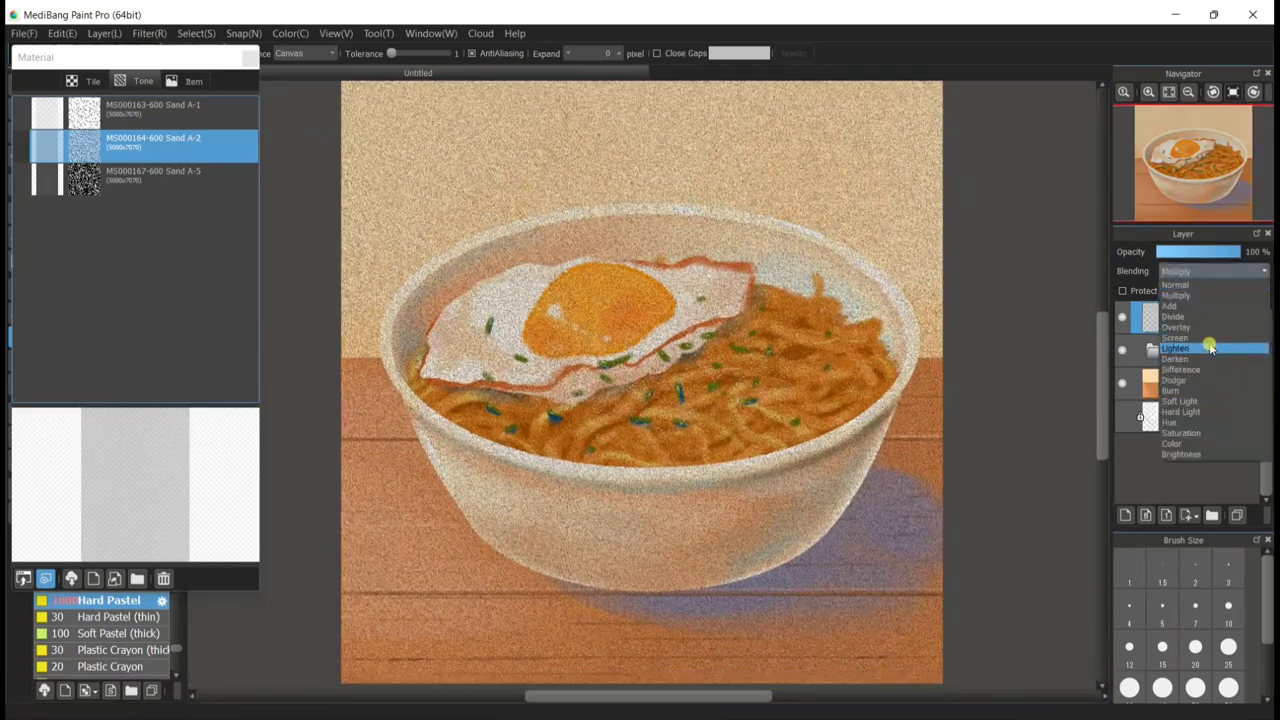
{"action": "left_click", "coordinate": [1212, 334]}
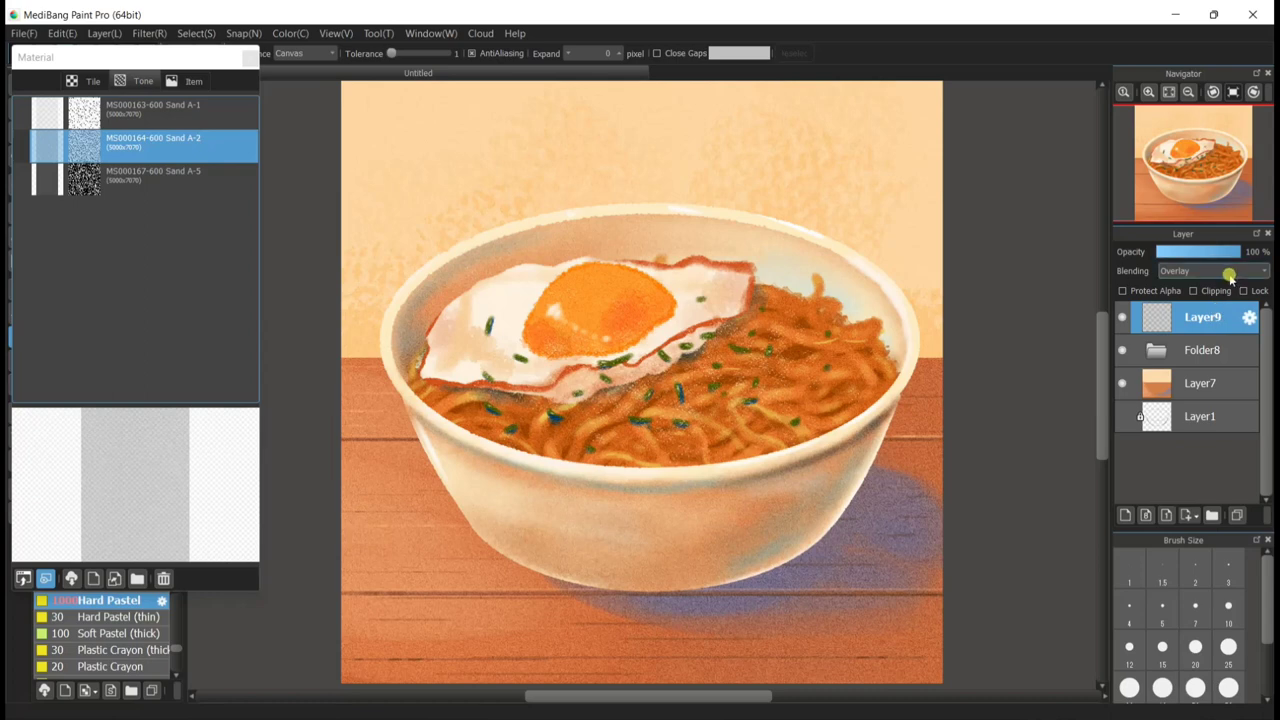
{"action": "mouse_move", "coordinate": [1229, 253]}
{"action": "left_mouse_down"}
{"action": "mouse_move", "coordinate": [1197, 266]}
{"action": "mouse_move", "coordinate": [1209, 257]}
{"action": "left_mouse_up"}
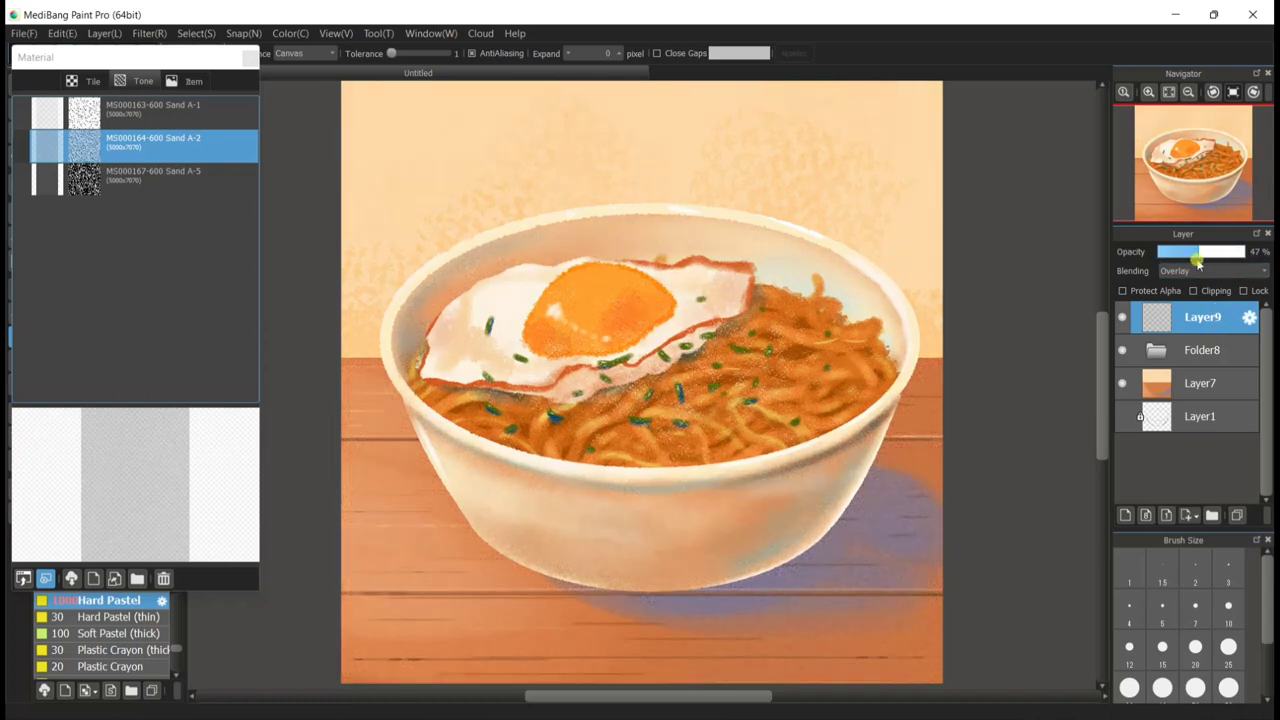
Protect the alpha of Layer9 and recolor its grain light blue #93D6FE with a canvas-wide filled rectangle.
{"action": "left_click", "coordinate": [250, 57]}
{"action": "left_click", "coordinate": [1124, 290]}
{"action": "left_click", "coordinate": [174, 332]}
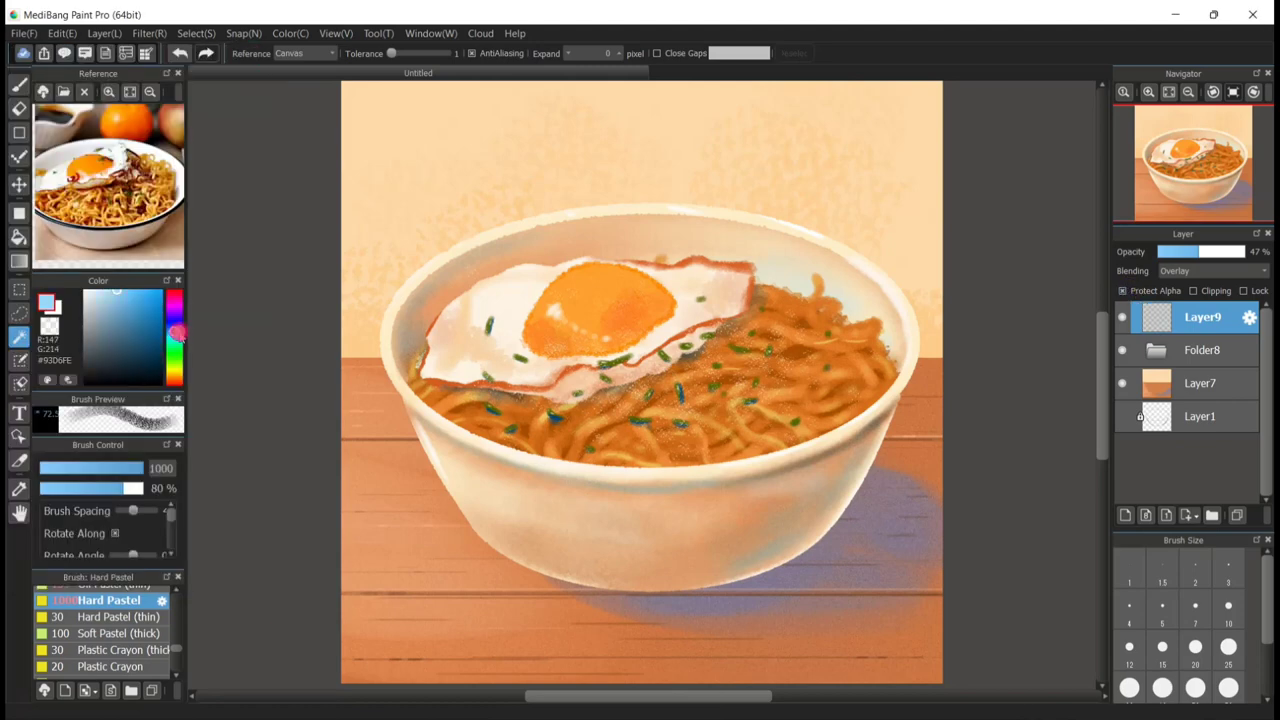
{"action": "left_click", "coordinate": [19, 131]}
{"action": "left_click", "coordinate": [1148, 91]}
{"action": "left_click_drag", "start_coordinate": [358, 163], "coordinate": [967, 582]}
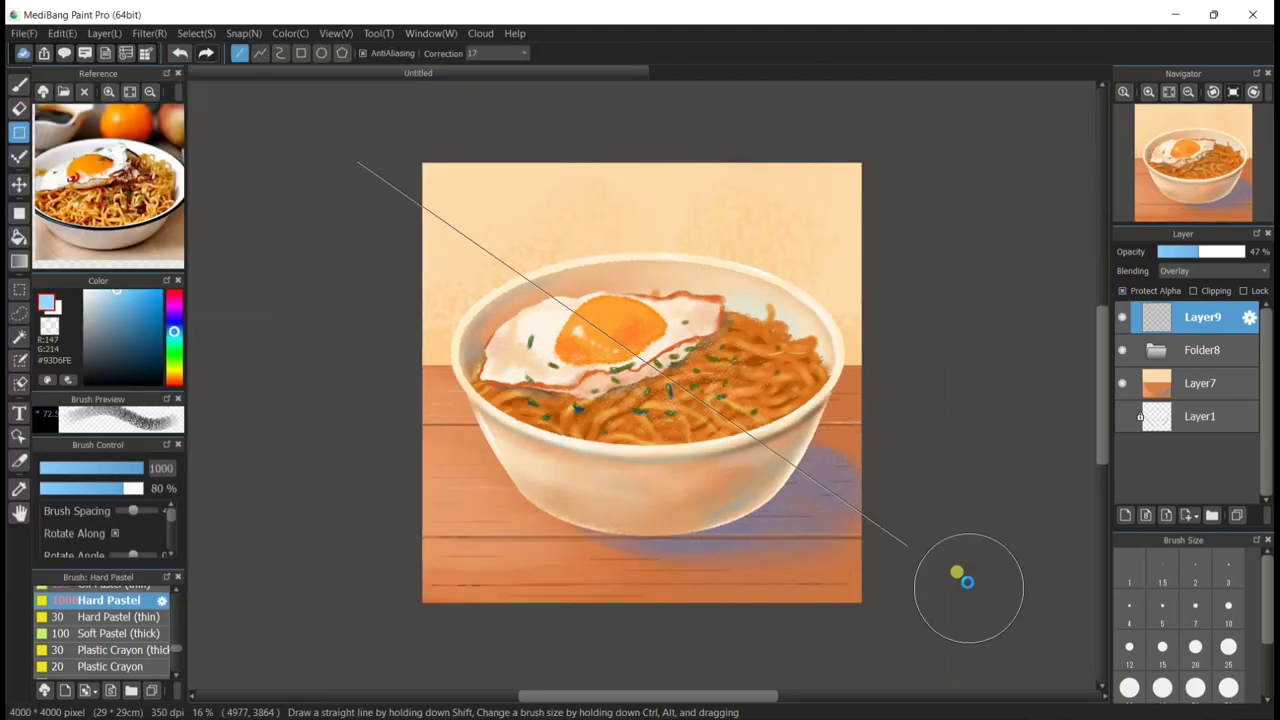
{"action": "left_click", "coordinate": [19, 212]}
{"action": "left_click_drag", "start_coordinate": [361, 135], "coordinate": [953, 606]}
{"action": "left_click", "coordinate": [1148, 92]}
{"action": "left_click", "coordinate": [1148, 92]}
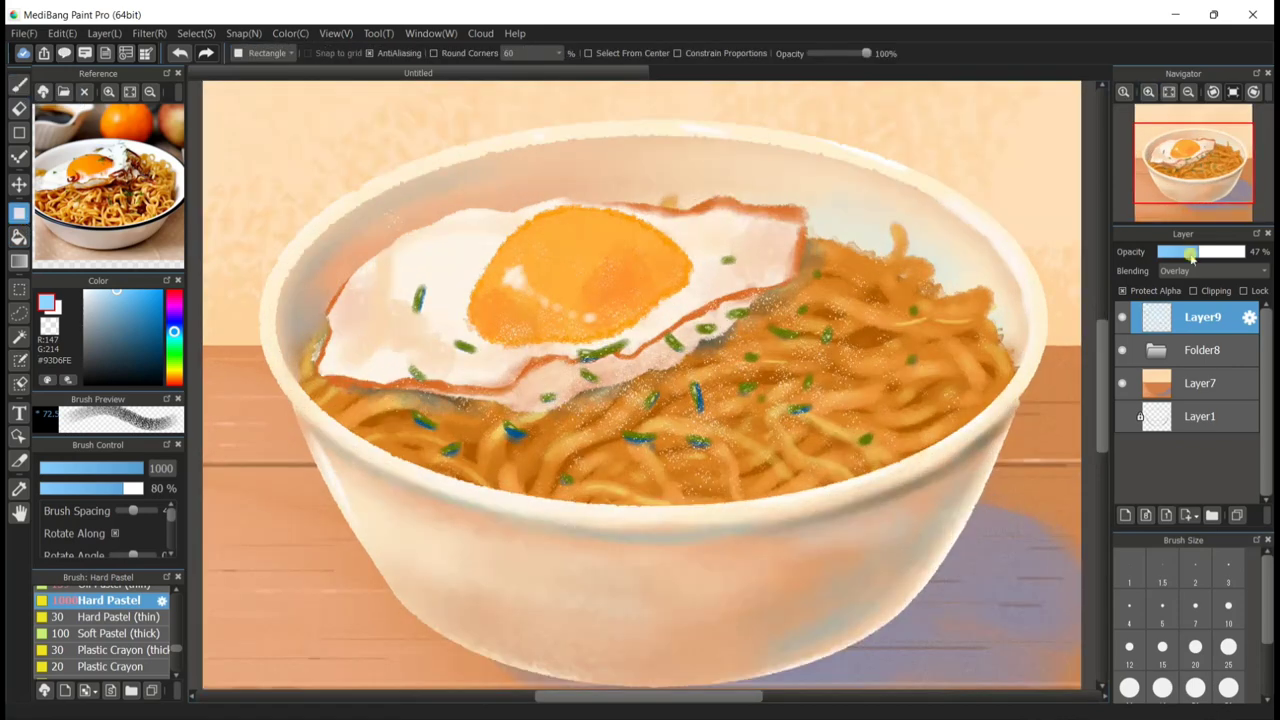
Recolor the grain on Layer9 with a filled rectangle in the deeper blue #1F81BD.
{"action": "left_click", "coordinate": [1169, 92]}
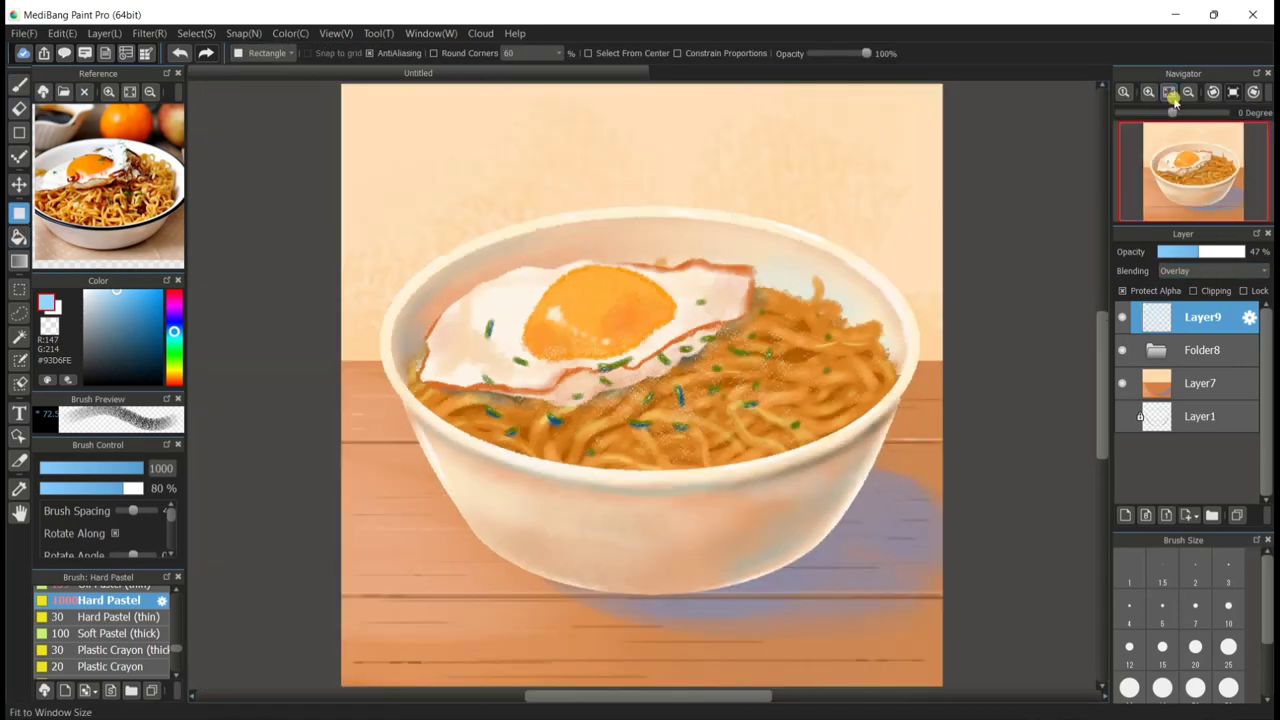
{"action": "left_click", "coordinate": [150, 314]}
{"action": "left_click_drag", "start_coordinate": [329, 97], "coordinate": [891, 676]}
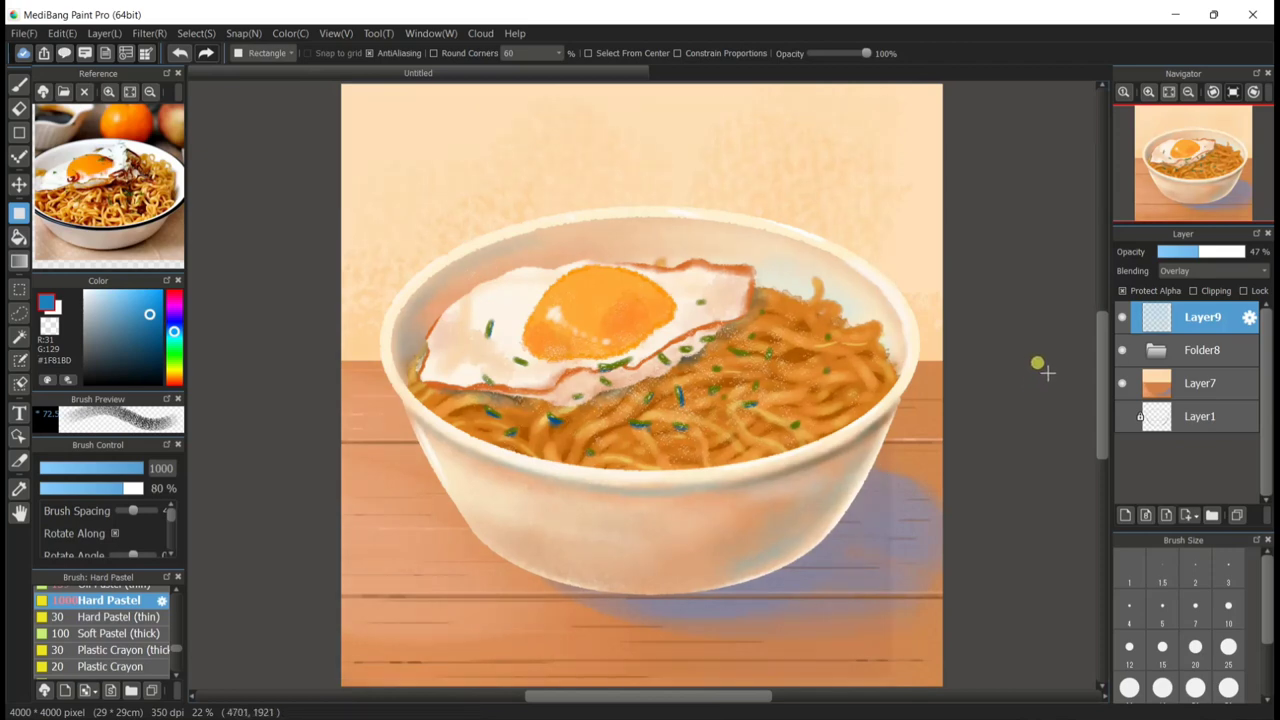
Undo the blue recoloring of the grain on Layer9.
{"action": "left_click", "coordinate": [1148, 91]}
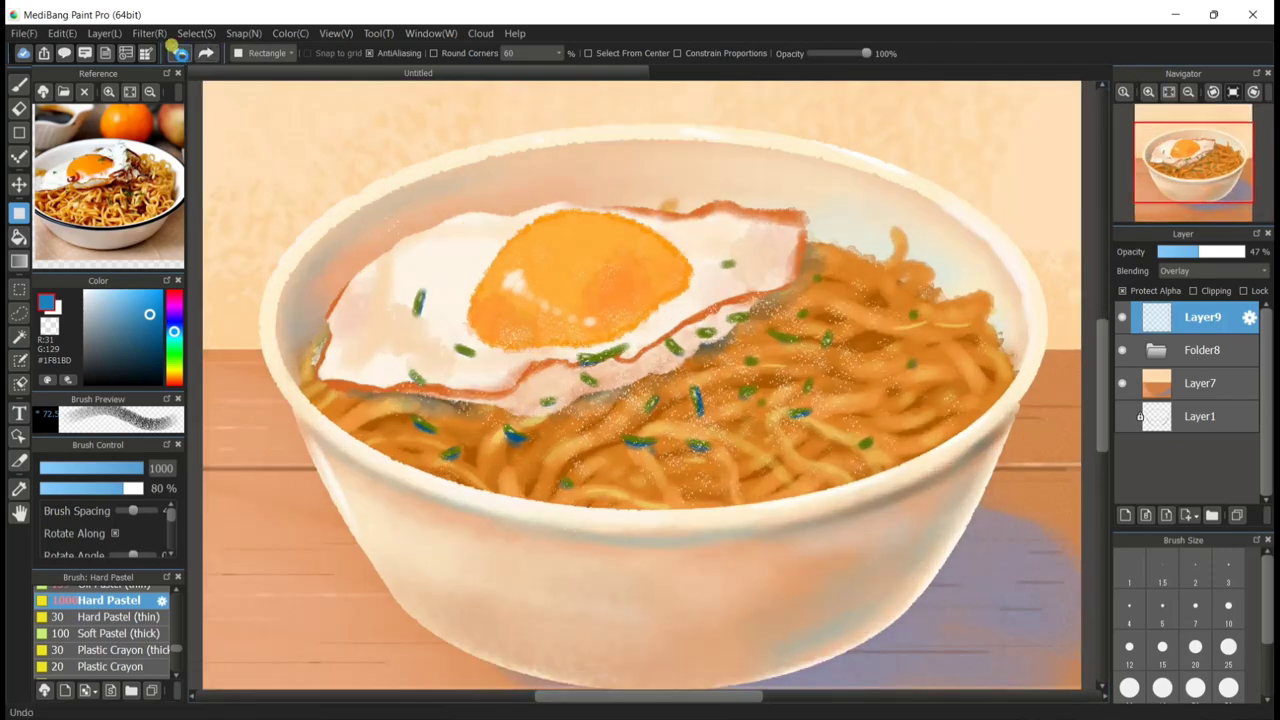
{"action": "left_click", "coordinate": [182, 52]}
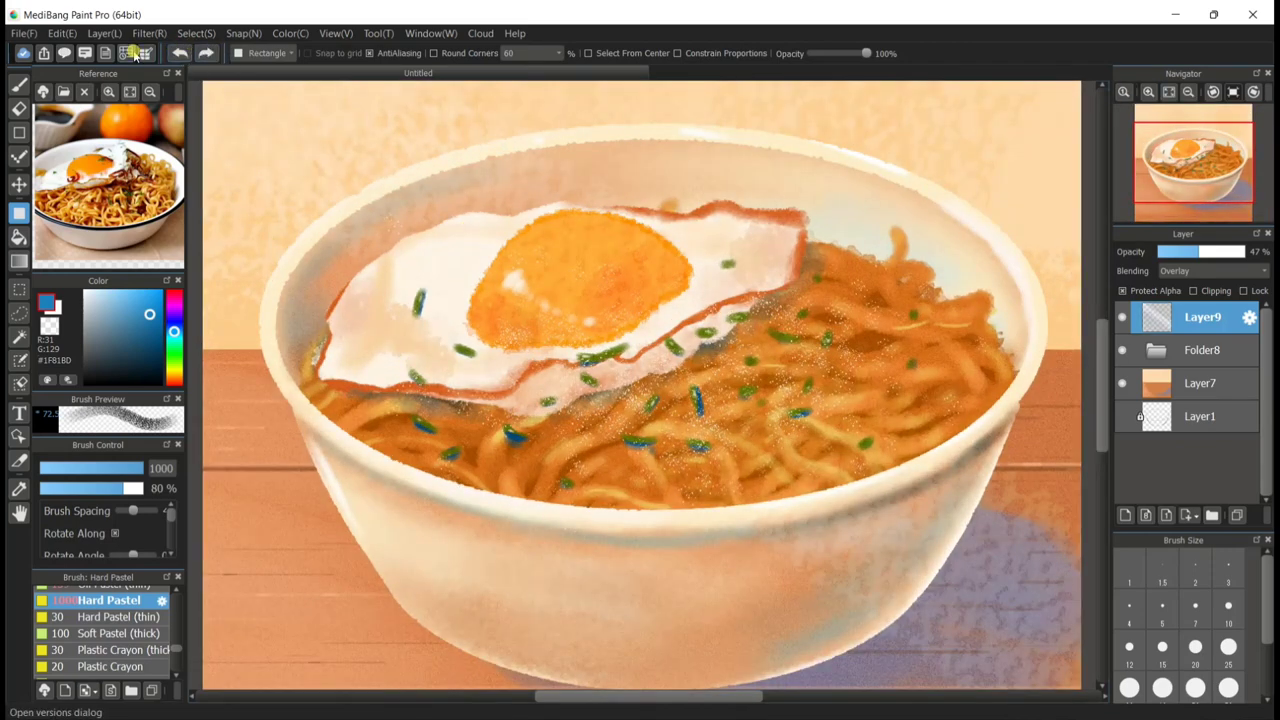
{"action": "left_click", "coordinate": [177, 53]}
{"action": "left_click", "coordinate": [1169, 92]}
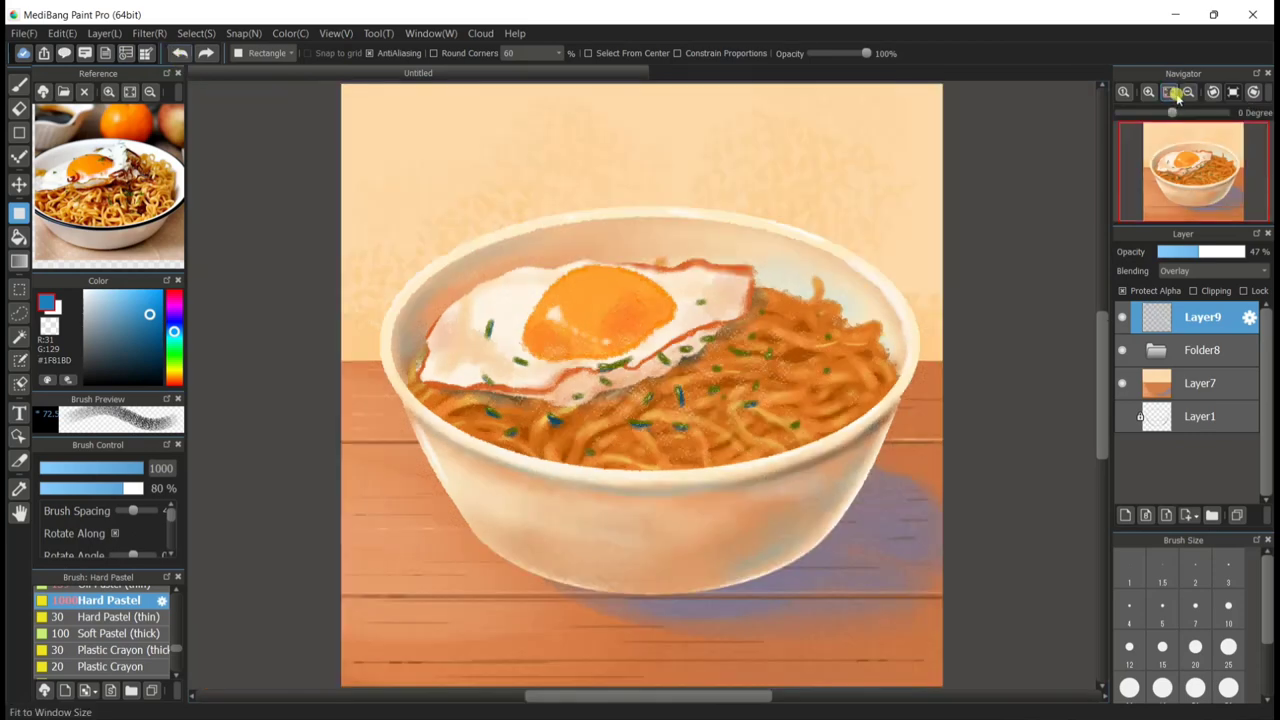
Add a new layer directly beneath Layer9 and choose the G Pen with white #FFFFFF.
{"action": "left_click", "coordinate": [1125, 515]}
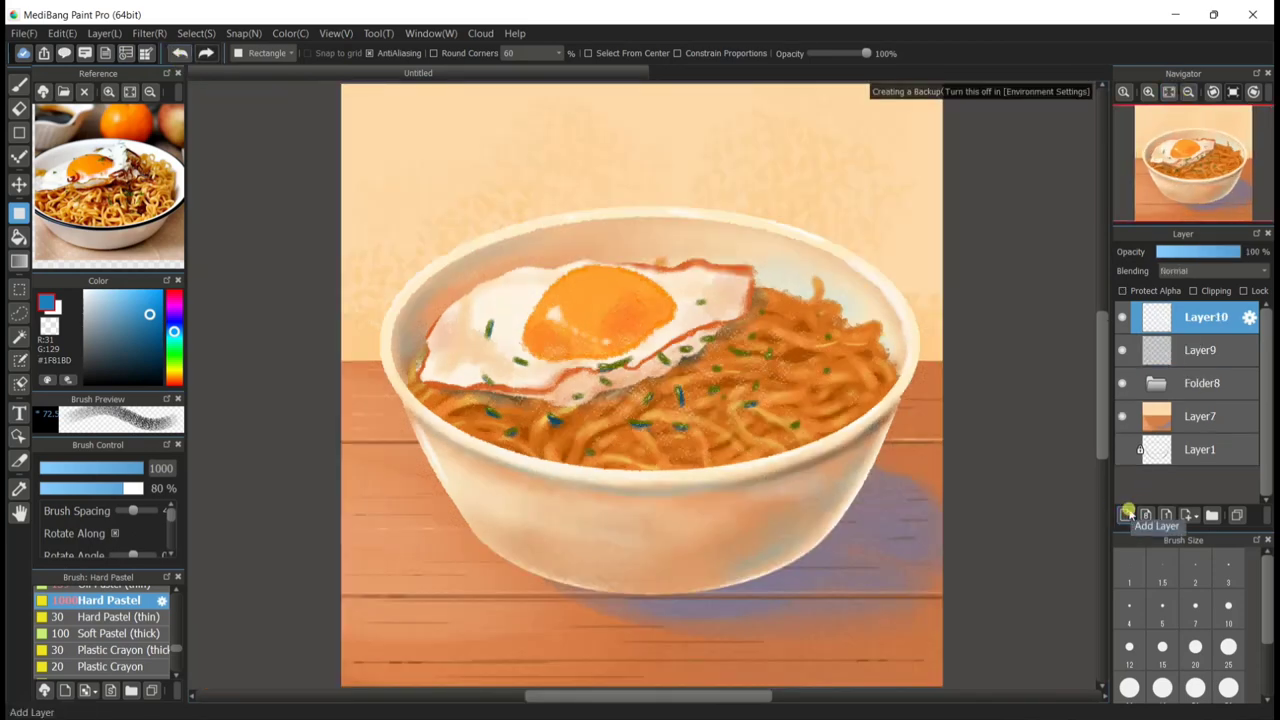
{"action": "key", "text": "b"}
{"action": "left_click", "coordinate": [90, 292]}
{"action": "left_click_drag", "start_coordinate": [90, 292], "coordinate": [70, 277]}
{"action": "left_click_drag", "start_coordinate": [176, 648], "coordinate": [177, 585]}
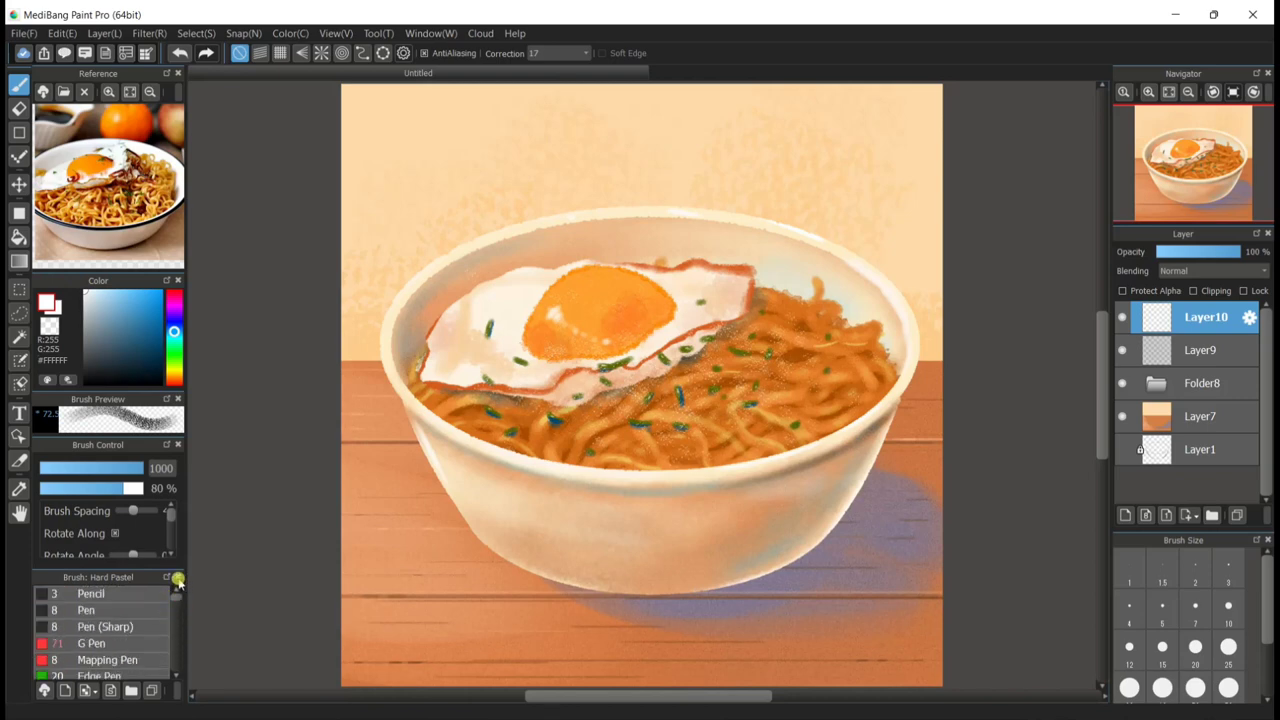
{"action": "left_click", "coordinate": [147, 609]}
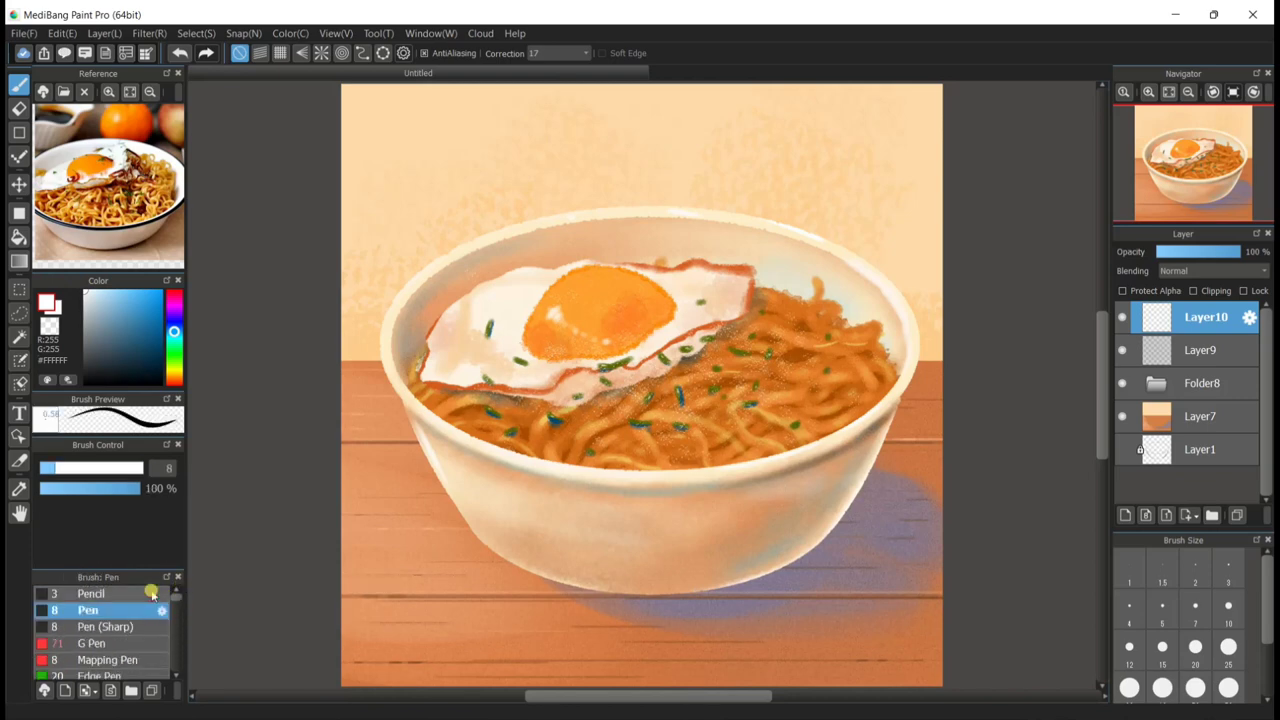
{"action": "left_click", "coordinate": [114, 641]}
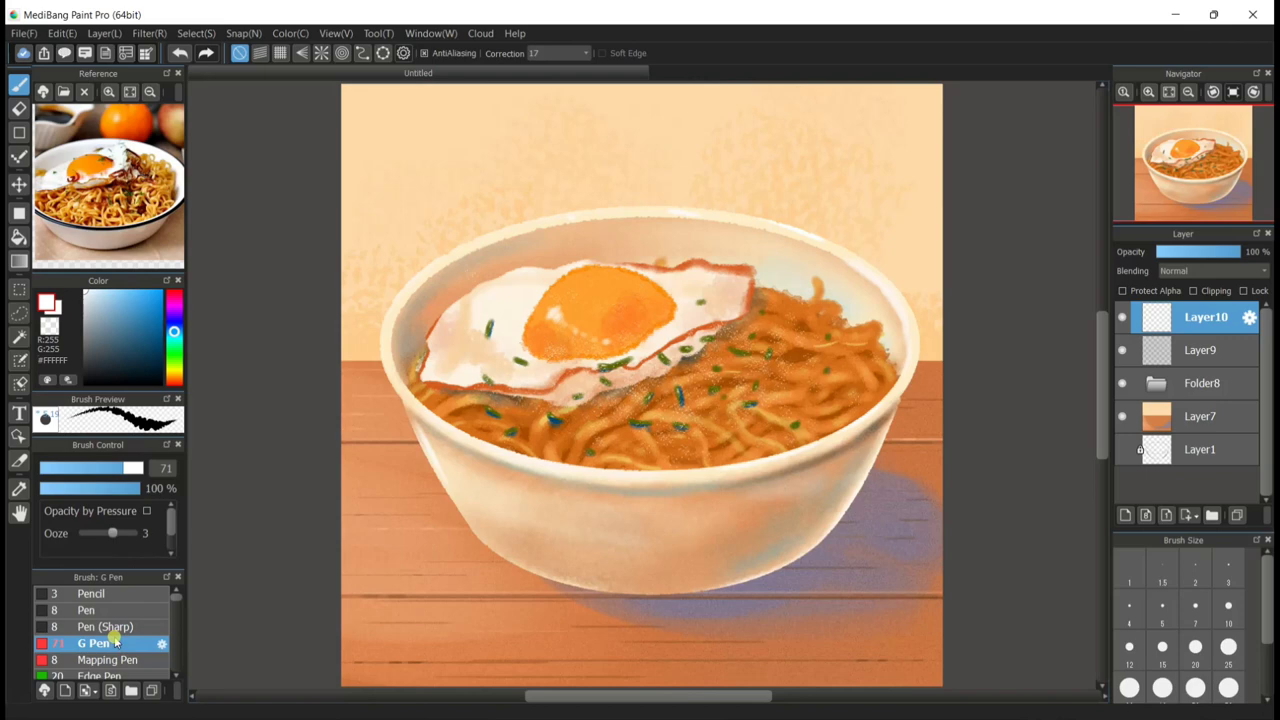
{"action": "left_click_drag", "start_coordinate": [1192, 322], "coordinate": [1166, 366]}
Set the G Pen brush size to 715.
{"action": "left_click_drag", "start_coordinate": [130, 470], "coordinate": [142, 470]}
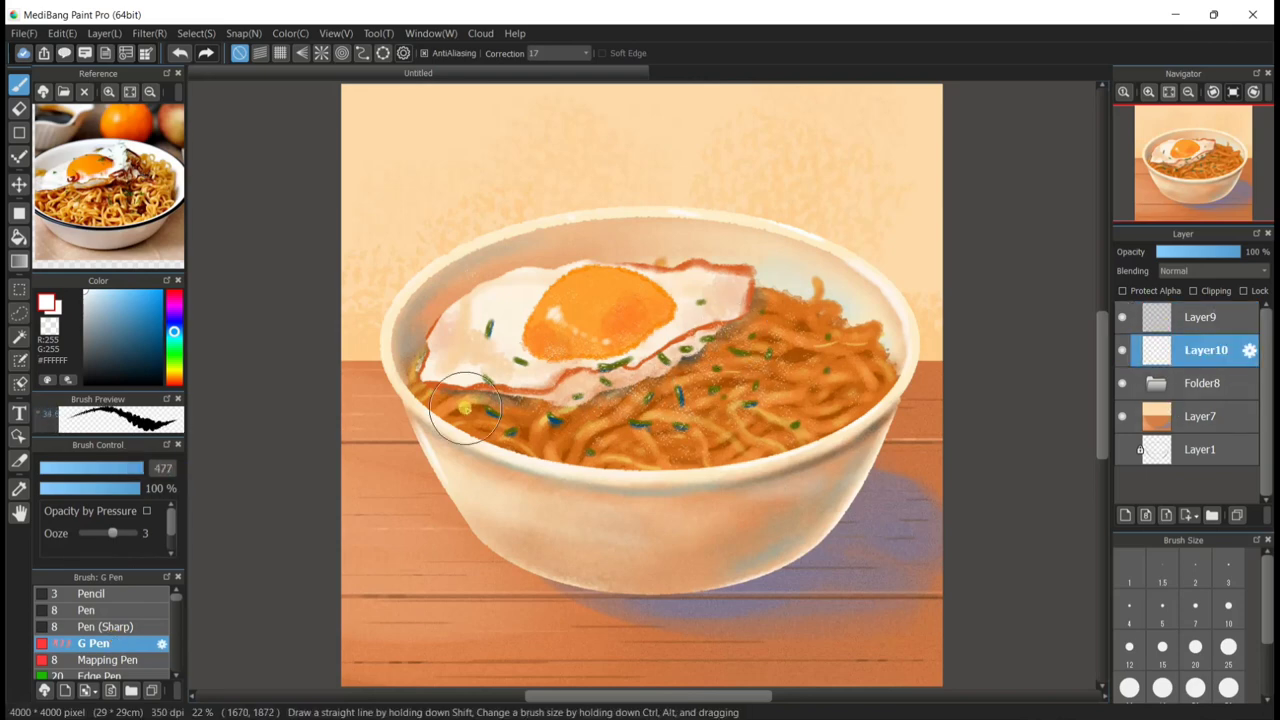
{"action": "left_click", "coordinate": [162, 473]}
{"action": "mouse_move", "coordinate": [662, 416]}
{"action": "left_mouse_down"}
{"action": "mouse_move", "coordinate": [606, 360]}
{"action": "mouse_move", "coordinate": [739, 100]}
{"action": "mouse_move", "coordinate": [672, 27]}
{"action": "left_mouse_up"}
{"action": "mouse_move", "coordinate": [720, 412]}
{"action": "left_mouse_down"}
{"action": "mouse_move", "coordinate": [724, 380]}
{"action": "mouse_move", "coordinate": [729, 424]}
{"action": "mouse_move", "coordinate": [752, 303]}
{"action": "left_mouse_up"}
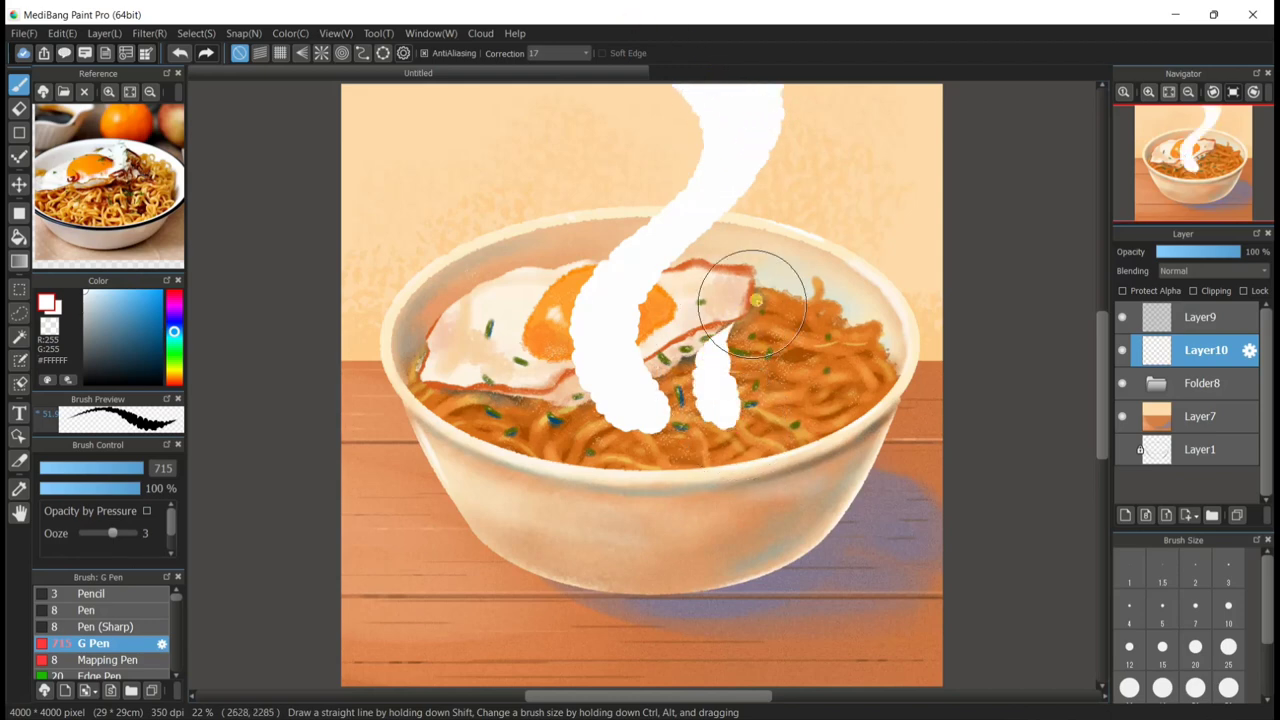
{"action": "left_click", "coordinate": [180, 53]}
{"action": "left_click", "coordinate": [180, 53]}
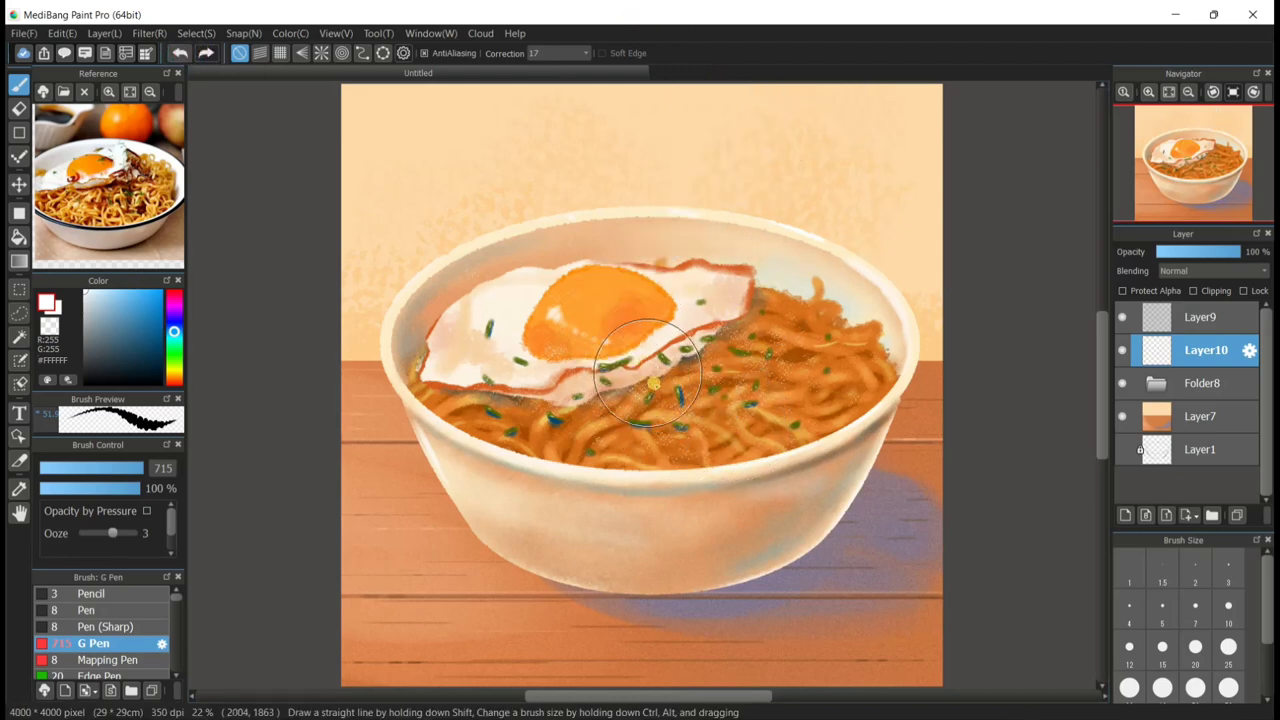
Paint three wavy white steam wisps on Layer10, rising from the noodles and egg above the bowl's rim.
{"action": "mouse_move", "coordinate": [653, 395]}
{"action": "left_mouse_down"}
{"action": "mouse_move", "coordinate": [686, 57]}
{"action": "mouse_move", "coordinate": [655, 70]}
{"action": "left_mouse_up"}
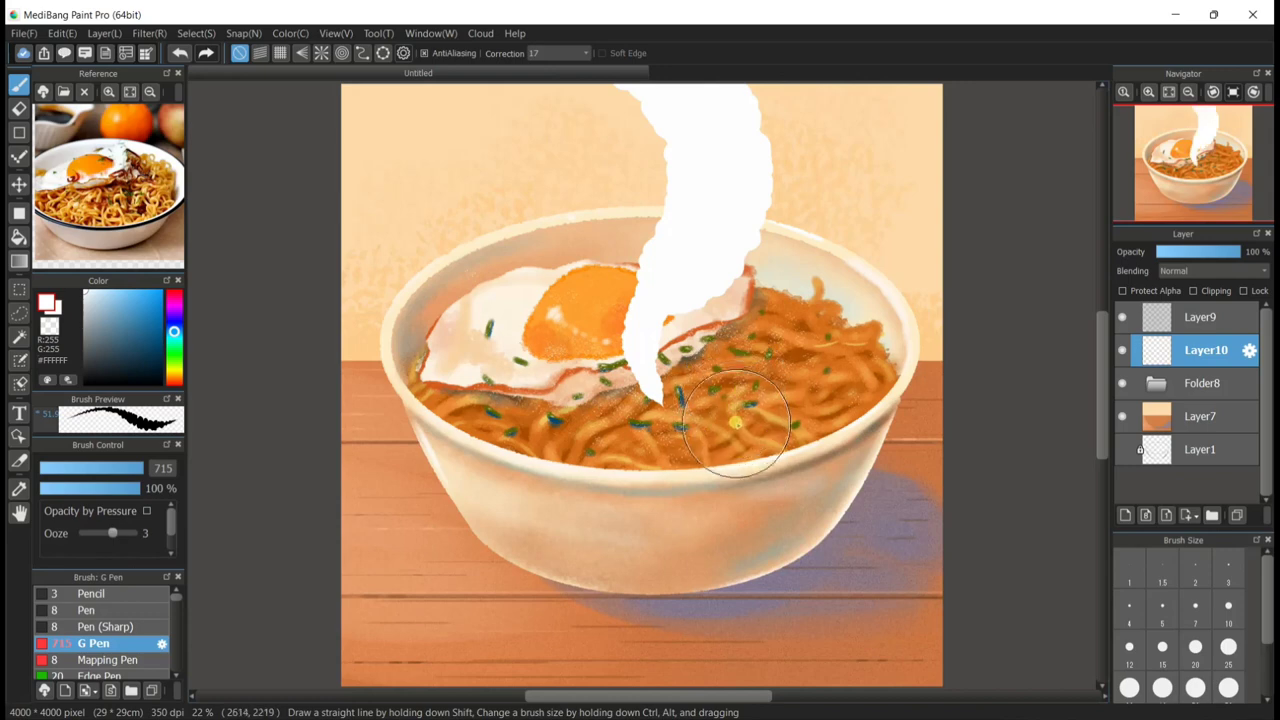
{"action": "mouse_move", "coordinate": [735, 422]}
{"action": "left_mouse_down"}
{"action": "mouse_move", "coordinate": [751, 351]}
{"action": "mouse_move", "coordinate": [735, 397]}
{"action": "mouse_move", "coordinate": [793, 320]}
{"action": "mouse_move", "coordinate": [736, 418]}
{"action": "mouse_move", "coordinate": [821, 230]}
{"action": "mouse_move", "coordinate": [805, 165]}
{"action": "left_mouse_up"}
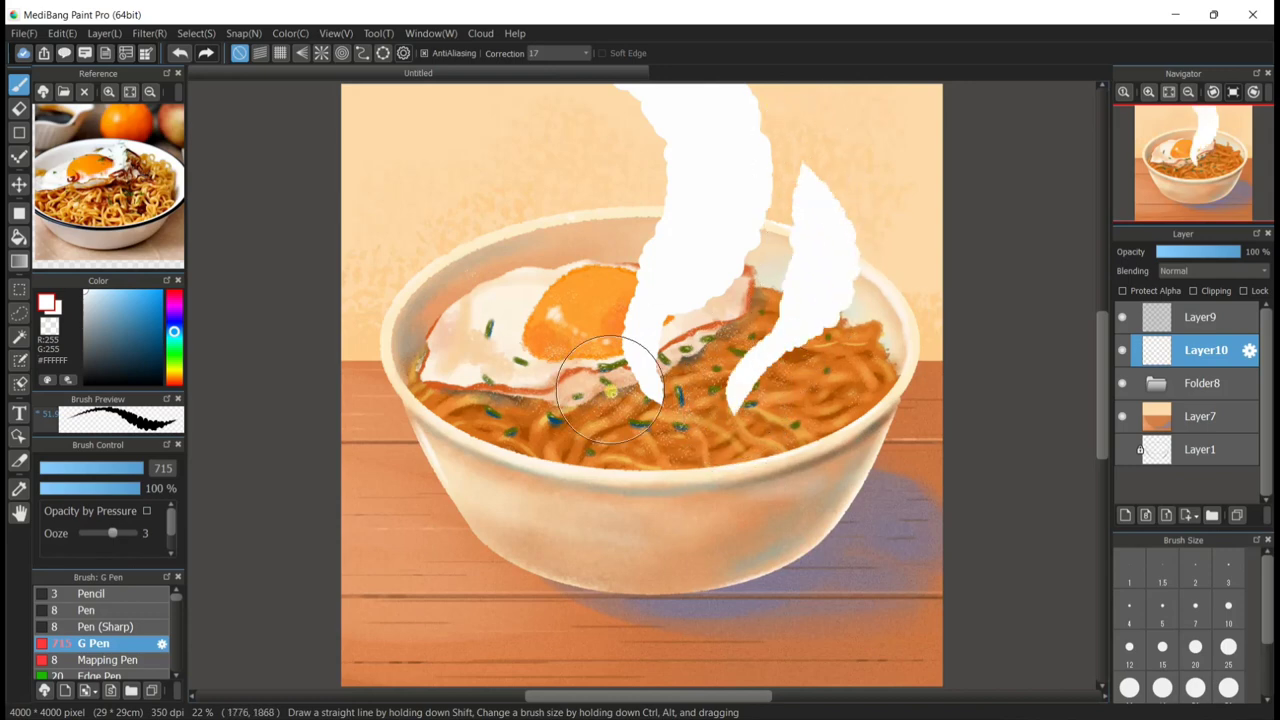
{"action": "mouse_move", "coordinate": [608, 390]}
{"action": "left_mouse_down"}
{"action": "mouse_move", "coordinate": [571, 286]}
{"action": "mouse_move", "coordinate": [634, 167]}
{"action": "mouse_move", "coordinate": [522, 60]}
{"action": "left_mouse_up"}
Shift the steam strokes slightly left over the bowl and reduce the opacity of Layer10 to 51%.
{"action": "key", "text": "v"}
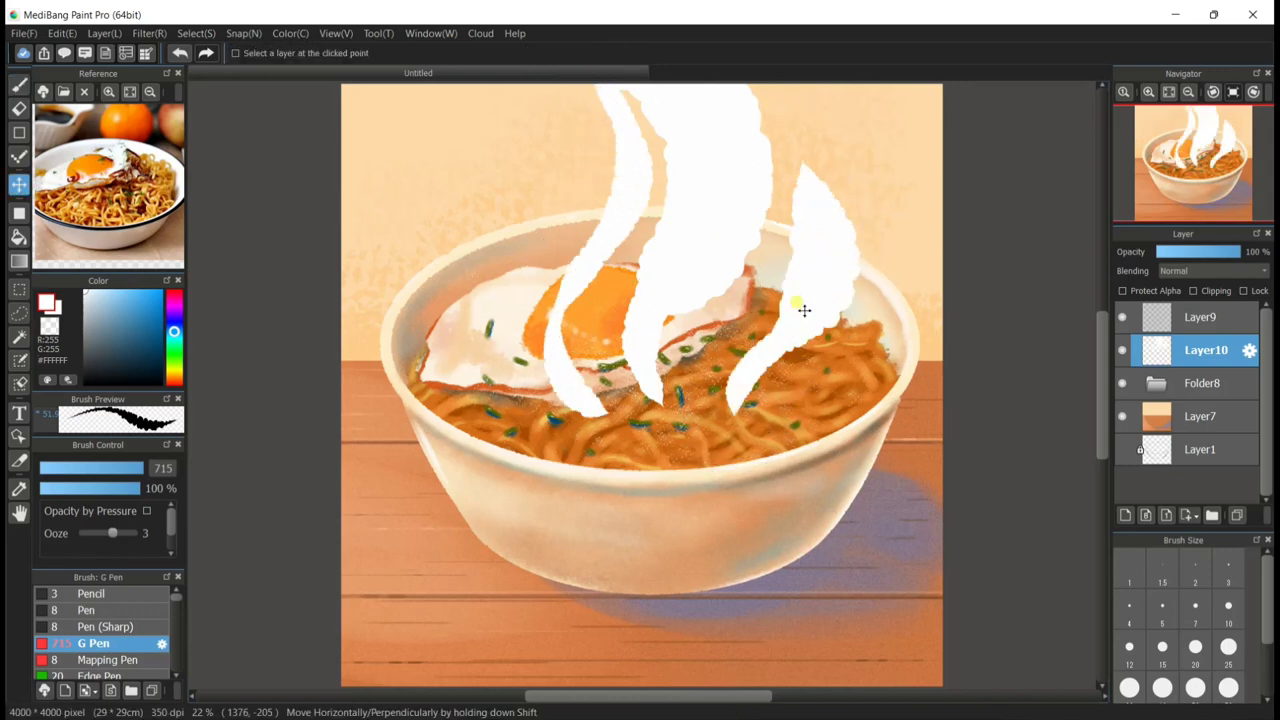
{"action": "left_click_drag", "start_coordinate": [804, 310], "coordinate": [781, 337]}
{"action": "left_click", "coordinate": [1203, 254]}
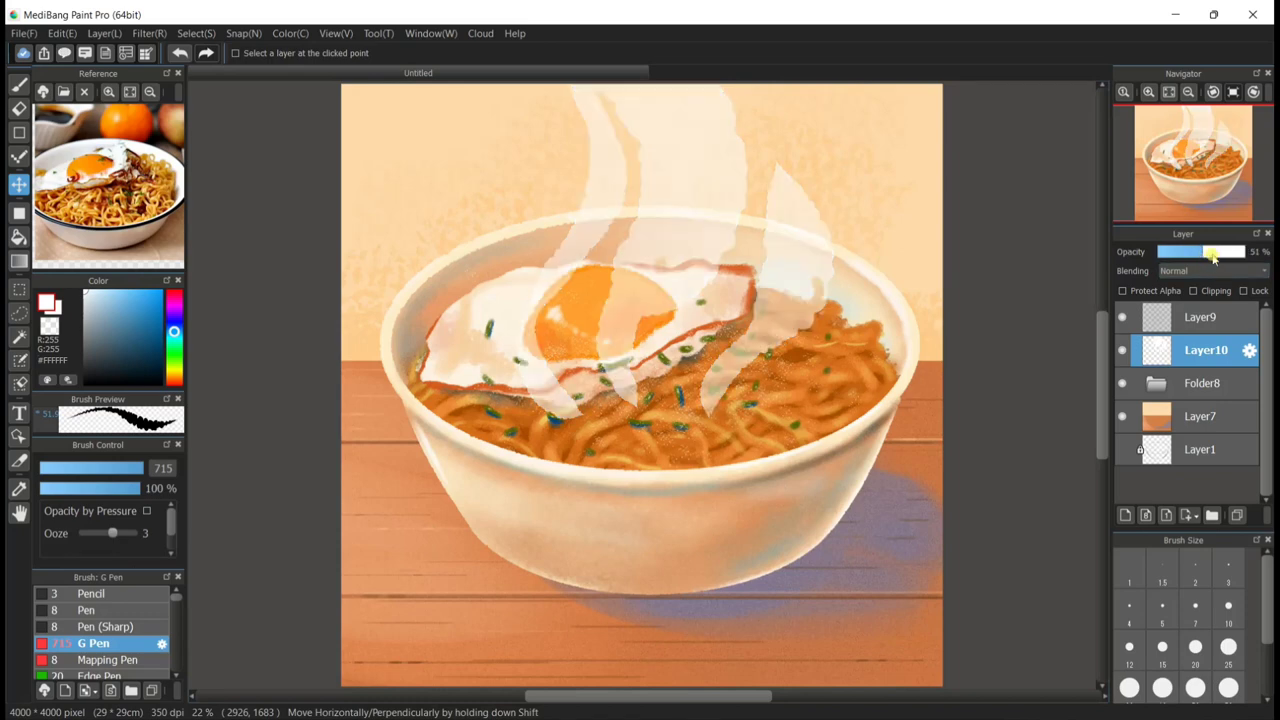
Apply a Lens Blur filter to the steam on Layer10 with radius 81 and brightness 2.10.
{"action": "left_click", "coordinate": [149, 33]}
{"action": "left_click", "coordinate": [206, 286]}
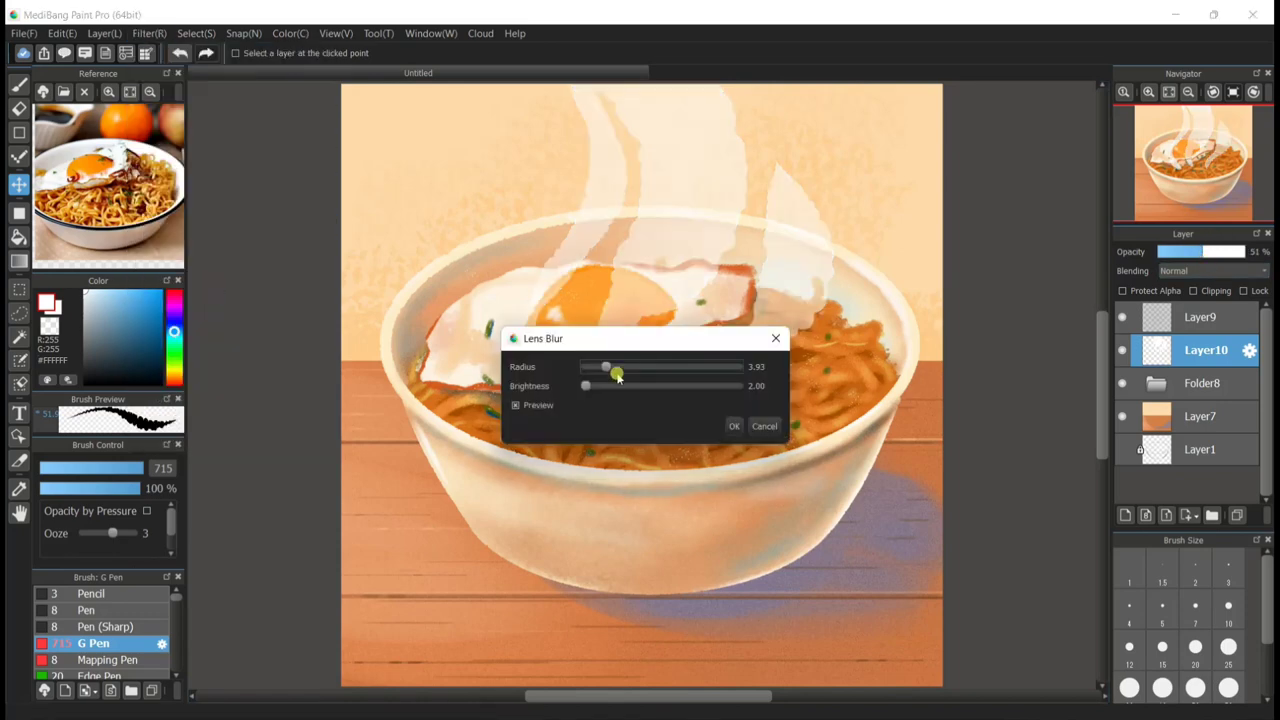
{"action": "left_click_drag", "start_coordinate": [609, 368], "coordinate": [696, 412]}
{"action": "left_click_drag", "start_coordinate": [588, 386], "coordinate": [600, 386]}
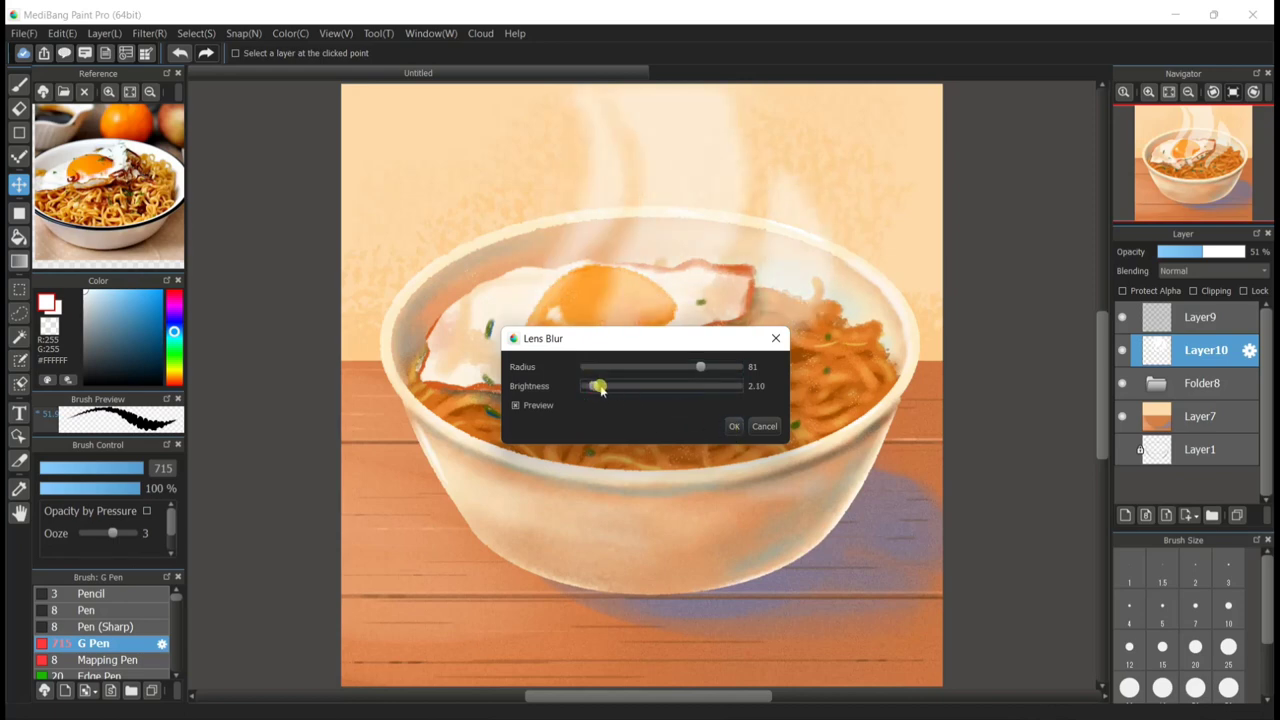
{"action": "left_click", "coordinate": [734, 426]}
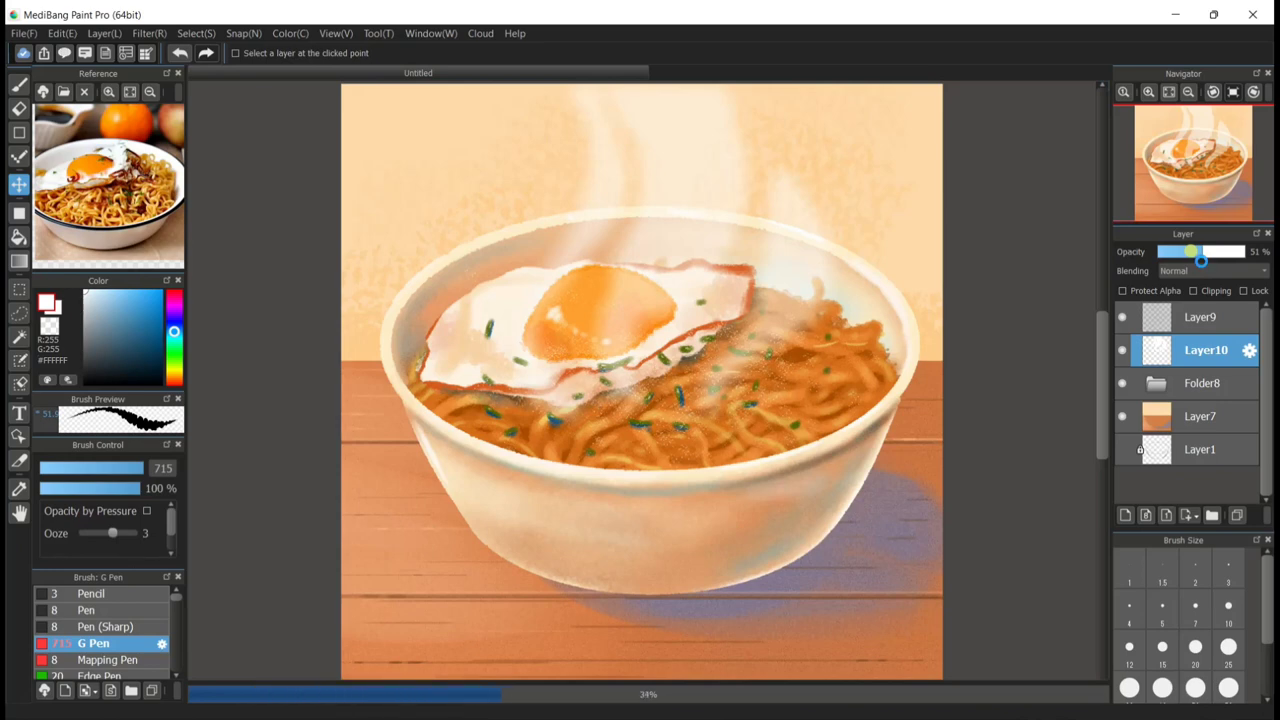
Raise the opacity of the blurred steam layer, Layer10, to 70%.
{"action": "key", "text": "XF86MonBrightnessUp"}
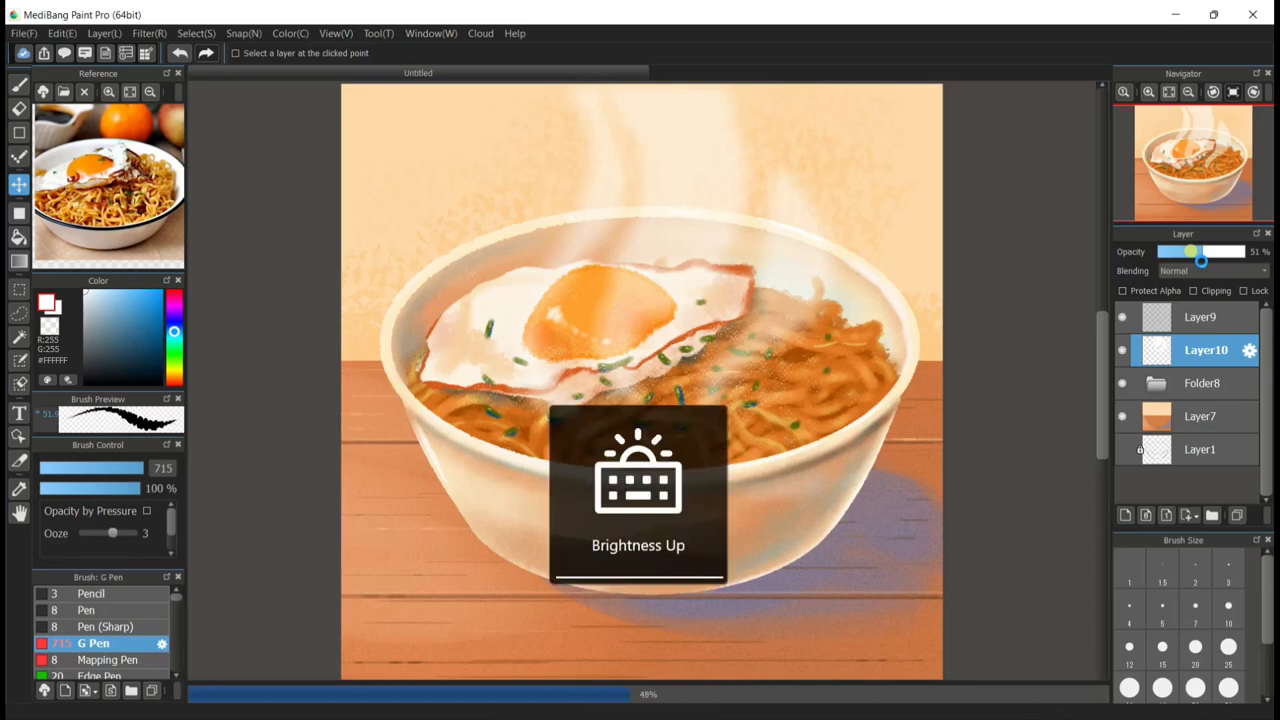
{"action": "key", "text": "XF86KbdLightOnOff"}
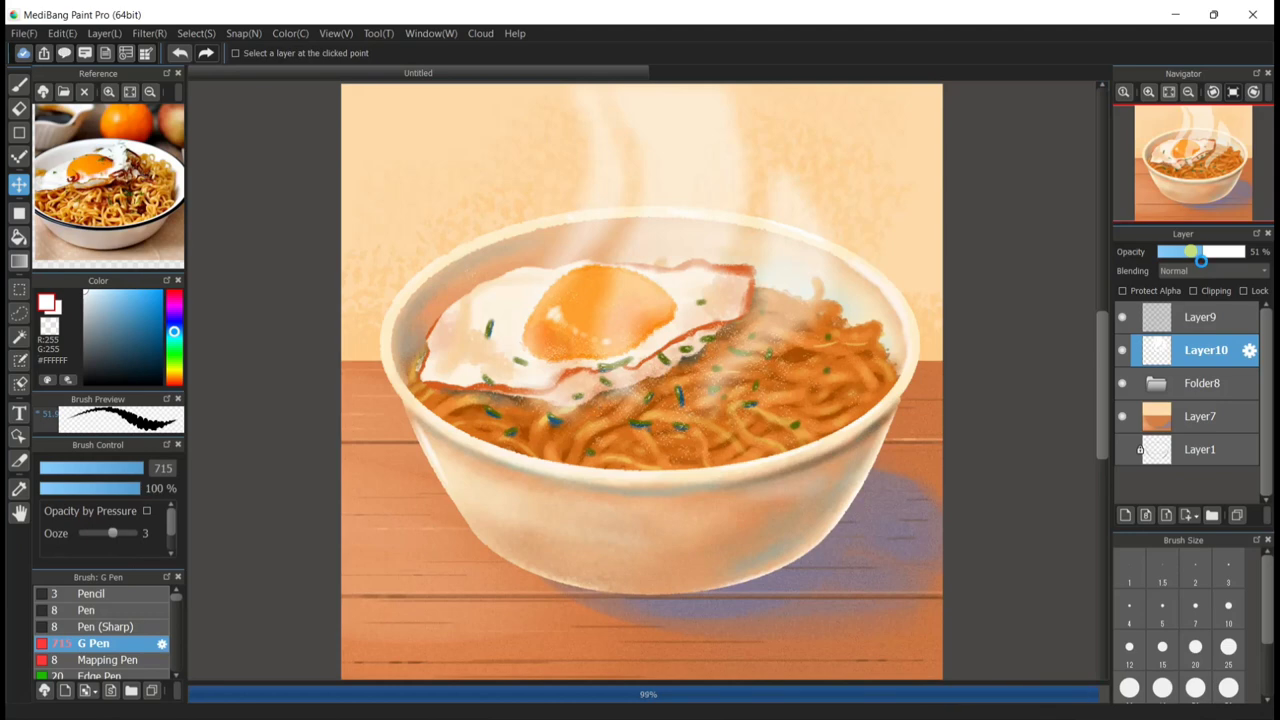
{"action": "left_click_drag", "start_coordinate": [1190, 251], "coordinate": [1219, 253]}
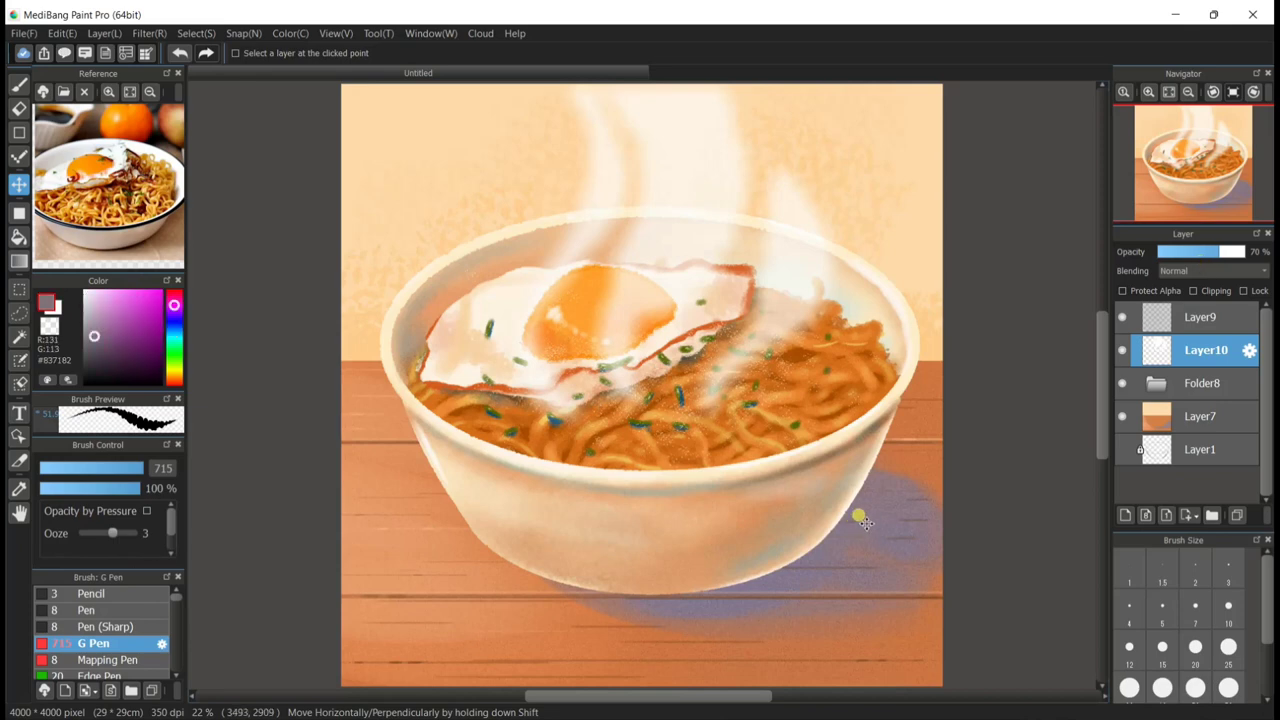
Pick the muted blue #80AACE and select the bowl's Layer2 inside Folder8.
{"action": "left_click", "coordinate": [113, 318]}
{"action": "left_click_drag", "start_coordinate": [113, 318], "coordinate": [113, 307]}
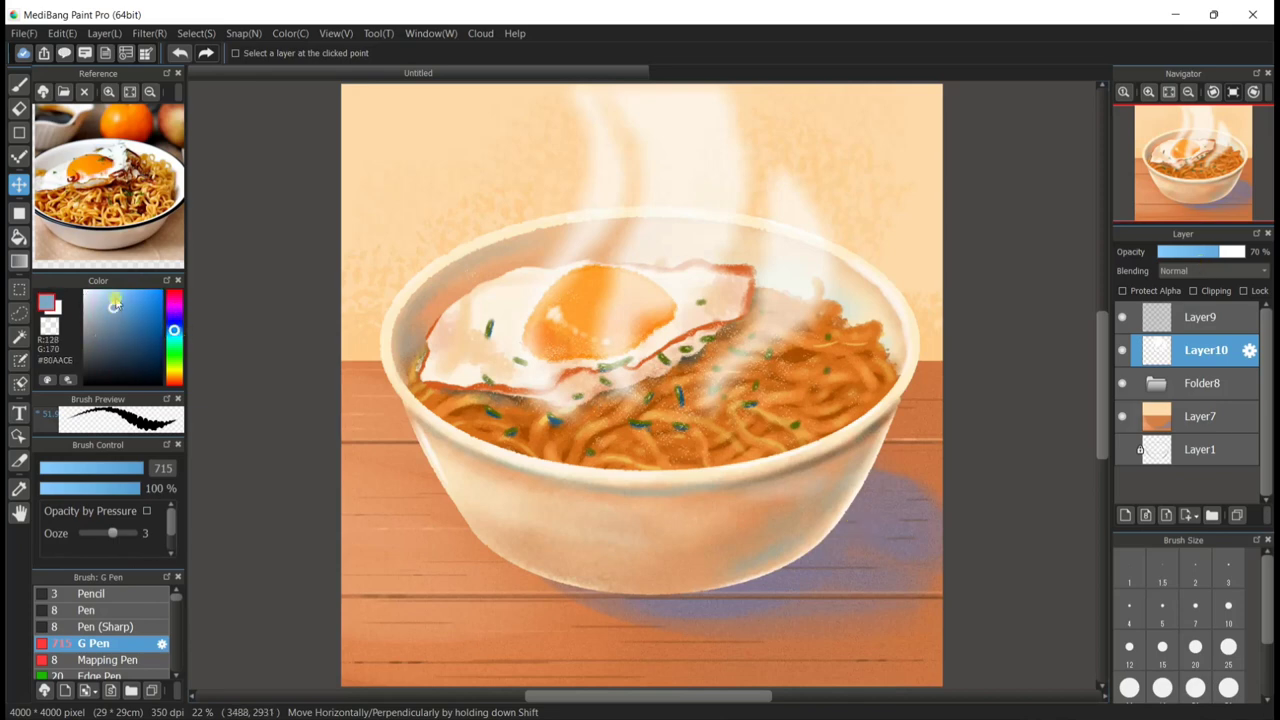
{"action": "left_click", "coordinate": [1156, 383]}
{"action": "scroll", "coordinate": [1200, 420], "scroll_direction": "down", "scroll_amount": 3}
{"action": "left_click", "coordinate": [1220, 421]}
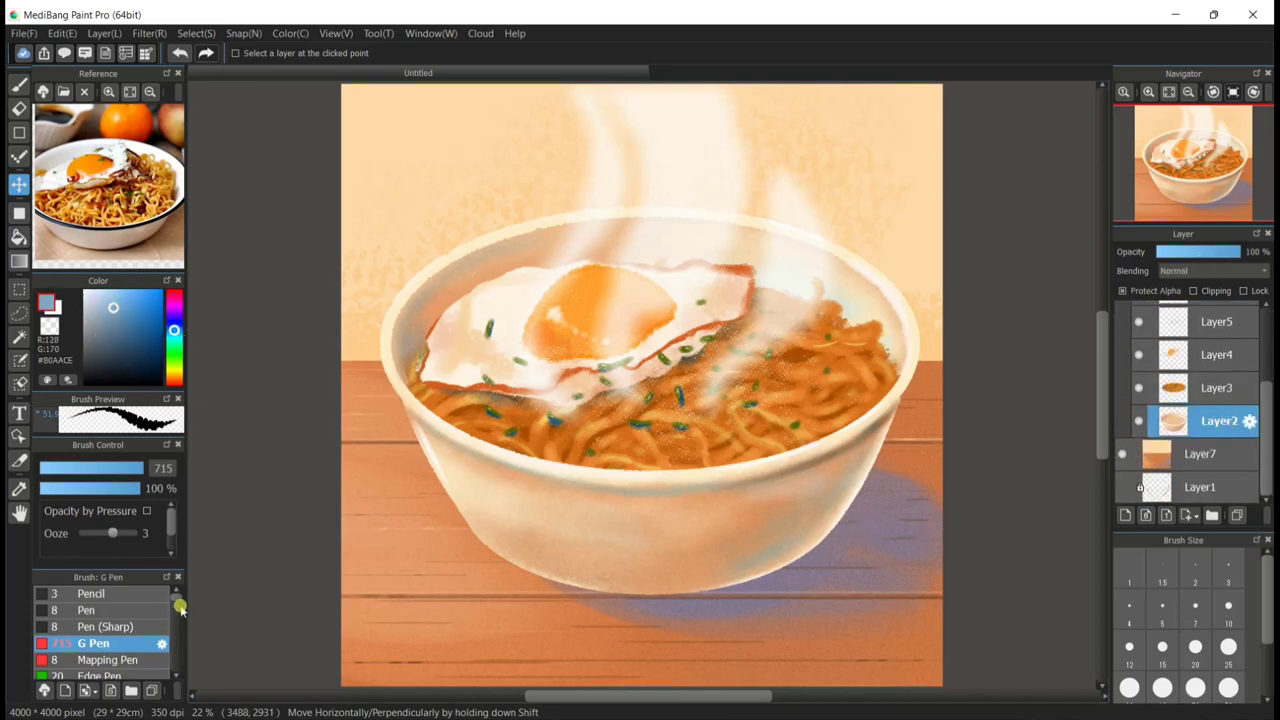
Try shading the bowl's lower right edge with Fluffy Watercolor 3 at size 322 and 75% opacity.
{"action": "mouse_move", "coordinate": [178, 603]}
{"action": "left_mouse_down"}
{"action": "mouse_move", "coordinate": [180, 642]}
{"action": "mouse_move", "coordinate": [178, 630]}
{"action": "left_mouse_up"}
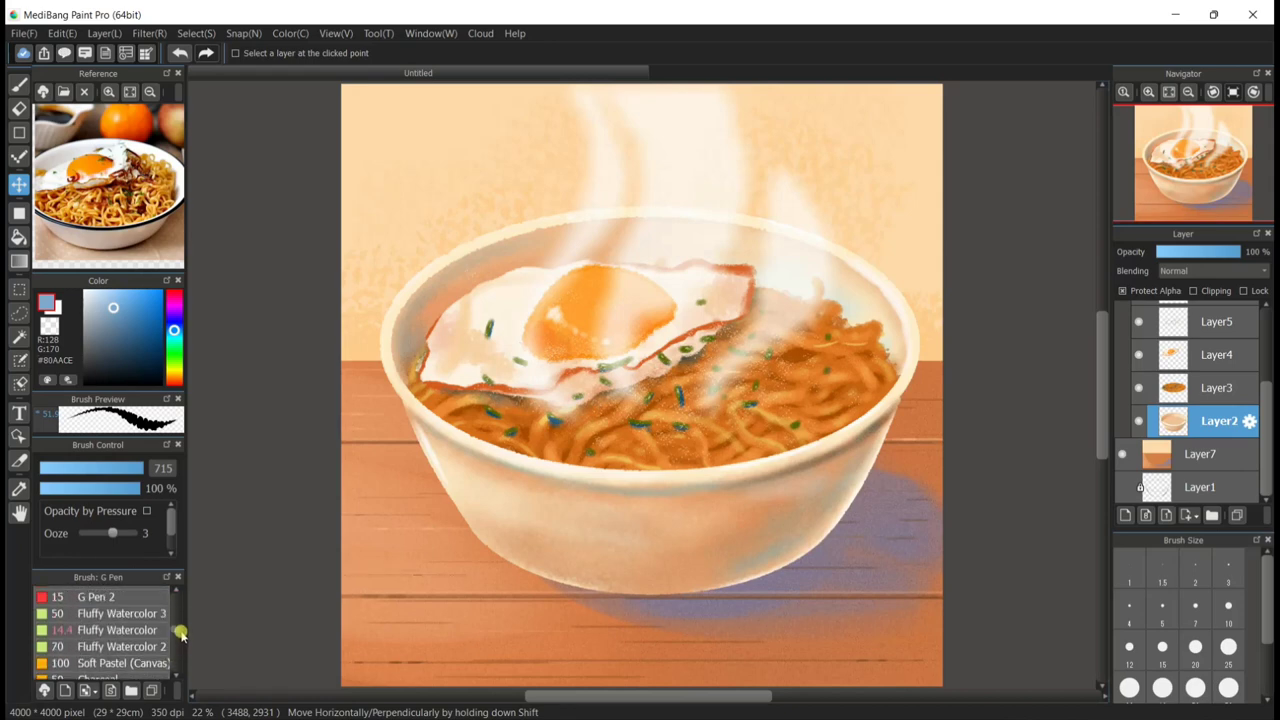
{"action": "left_click", "coordinate": [163, 631]}
{"action": "left_click", "coordinate": [156, 645]}
{"action": "left_click", "coordinate": [148, 615]}
{"action": "left_click_drag", "start_coordinate": [117, 468], "coordinate": [169, 484]}
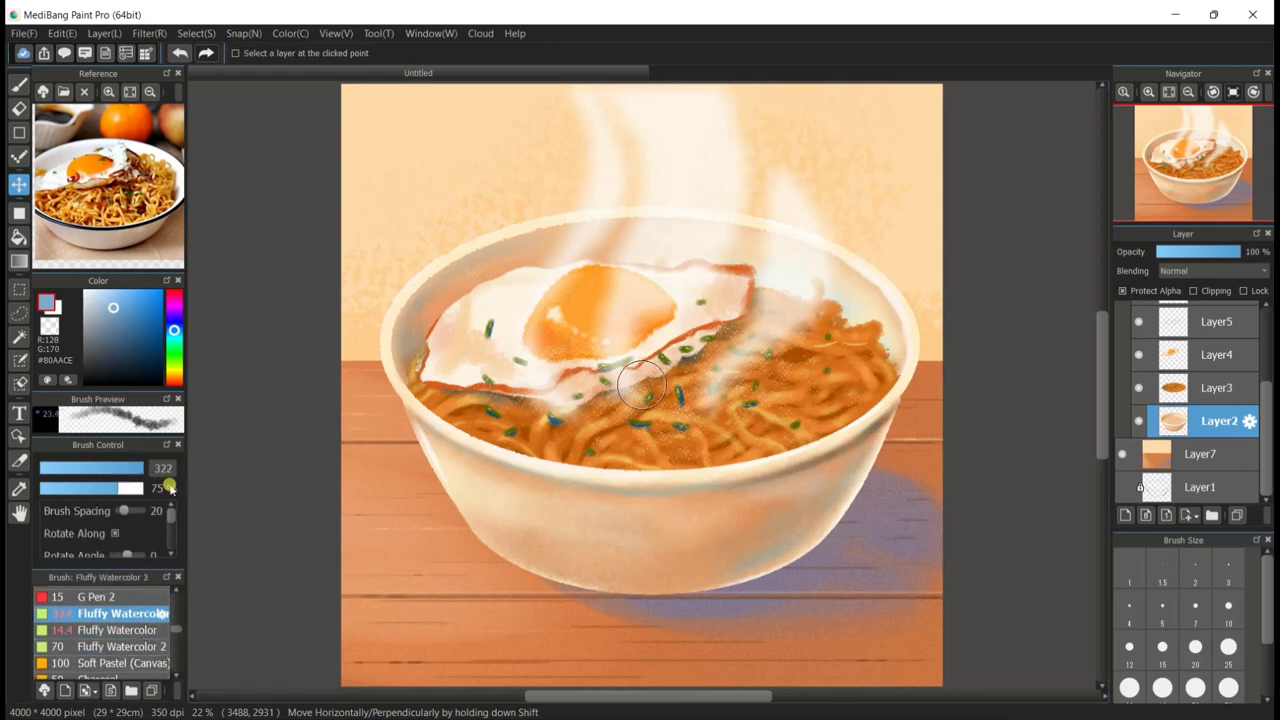
{"action": "left_click", "coordinate": [24, 85]}
{"action": "left_click_drag", "start_coordinate": [802, 577], "coordinate": [772, 595]}
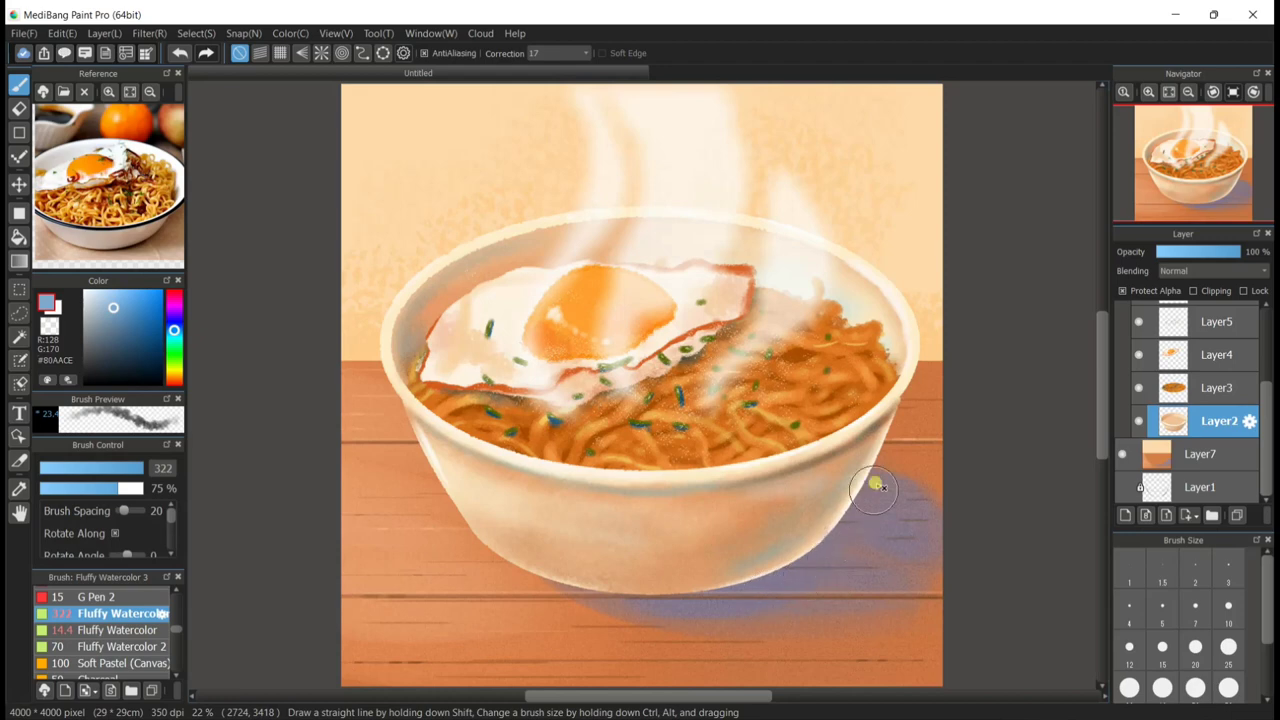
{"action": "mouse_move", "coordinate": [905, 425]}
{"action": "left_mouse_down"}
{"action": "mouse_move", "coordinate": [803, 574]}
{"action": "mouse_move", "coordinate": [712, 591]}
{"action": "left_mouse_up"}
{"action": "left_click", "coordinate": [180, 56]}
Try a light blue #AFDAFF reflection on the bowl's right edge with Fluffy Watercolor at size 287 and 56% opacity.
{"action": "left_click", "coordinate": [157, 624]}
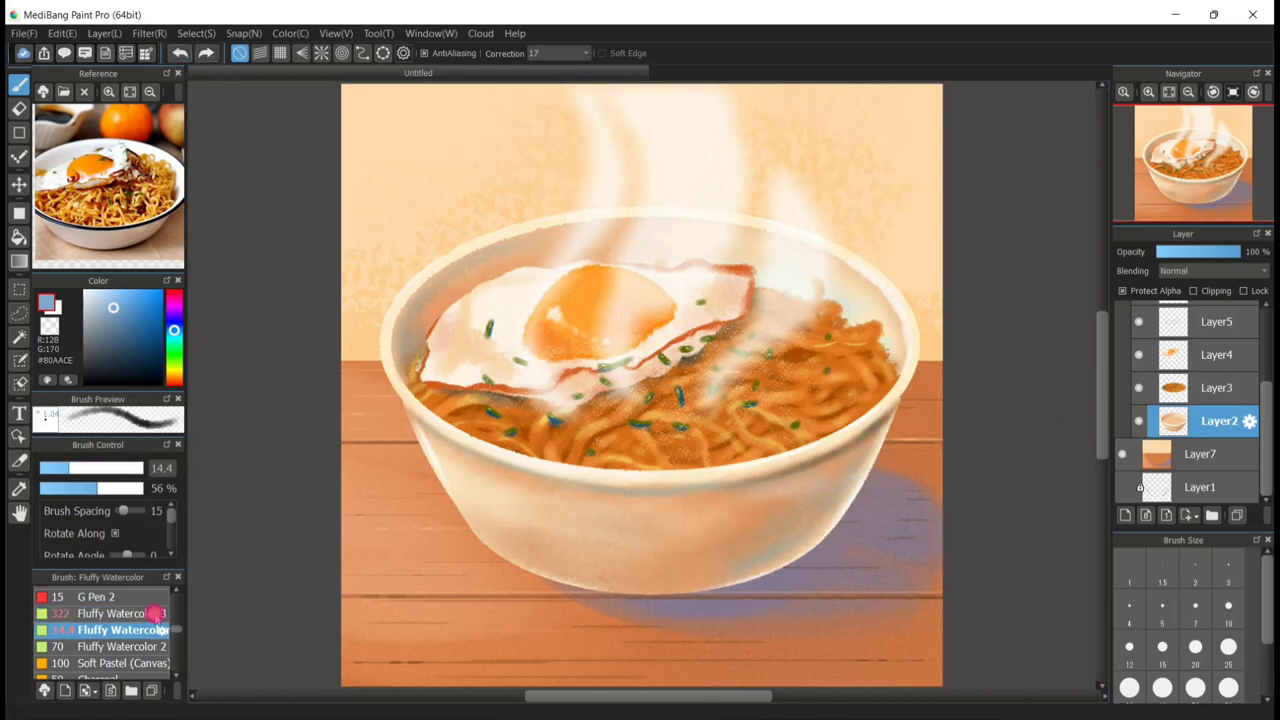
{"action": "left_click", "coordinate": [141, 473]}
{"action": "left_click", "coordinate": [112, 310]}
{"action": "left_click", "coordinate": [108, 290]}
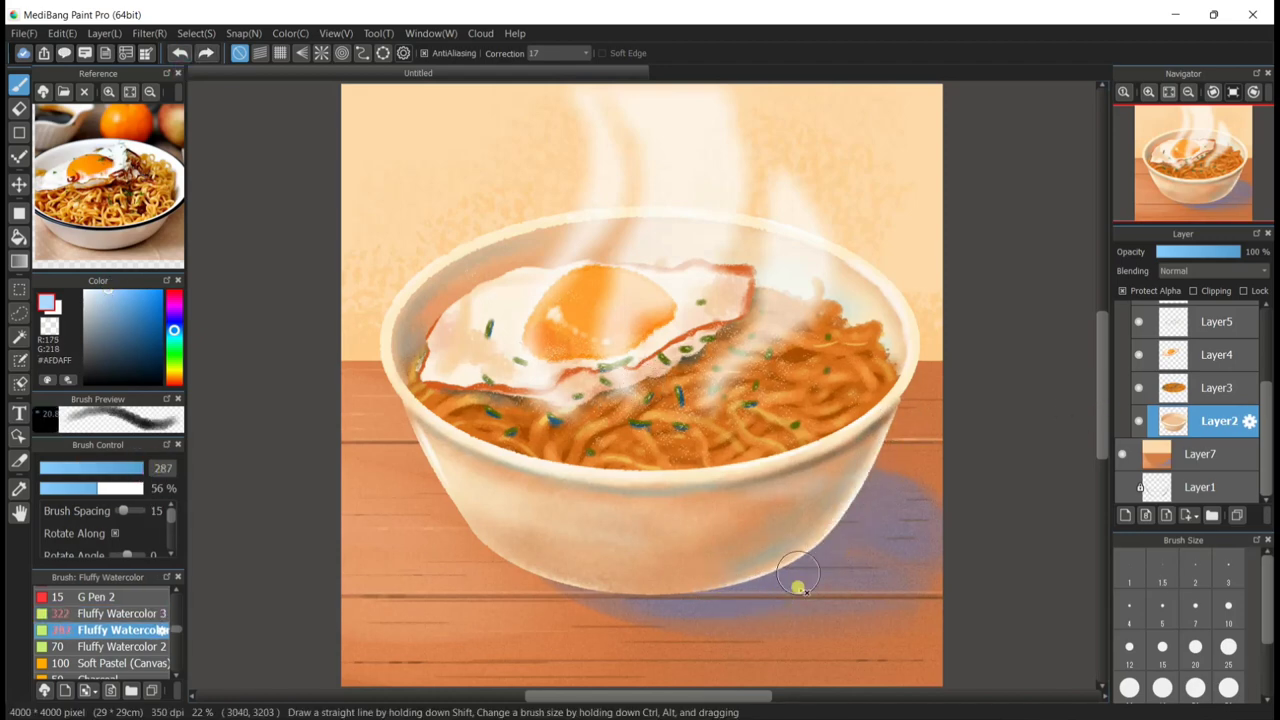
{"action": "left_click_drag", "start_coordinate": [829, 563], "coordinate": [910, 413]}
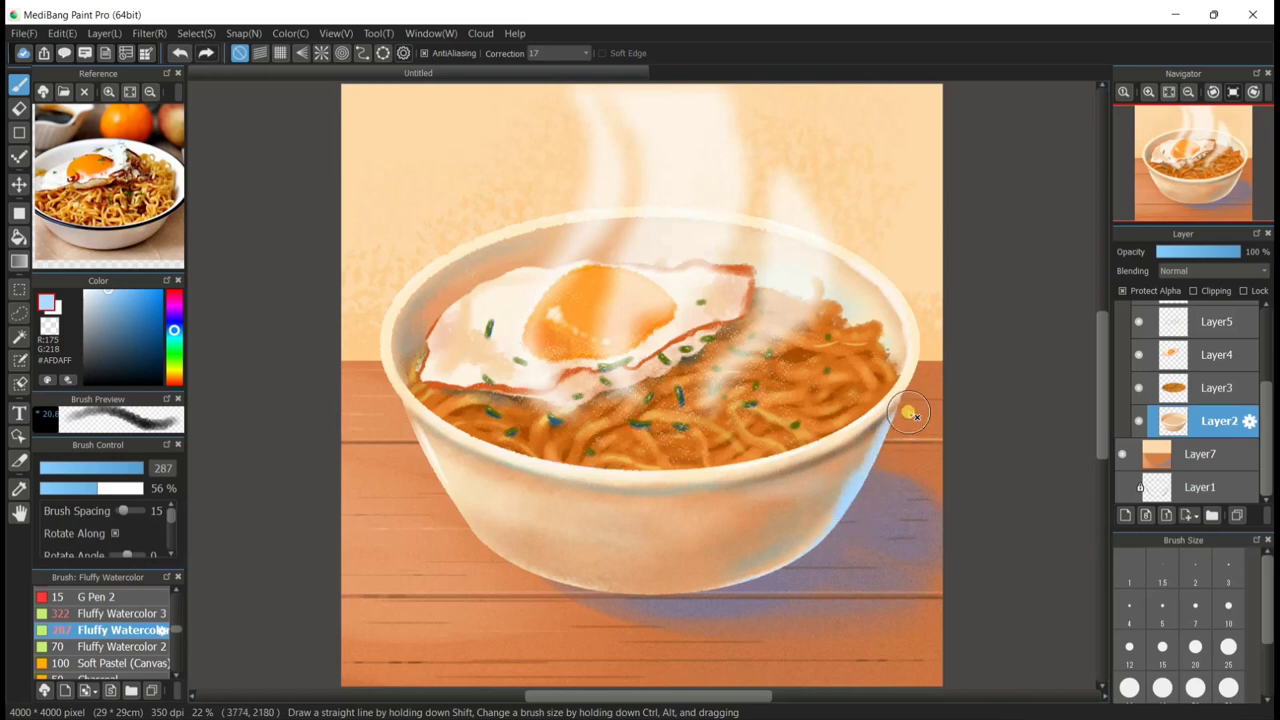
{"action": "left_click", "coordinate": [179, 54]}
{"action": "left_click", "coordinate": [50, 487]}
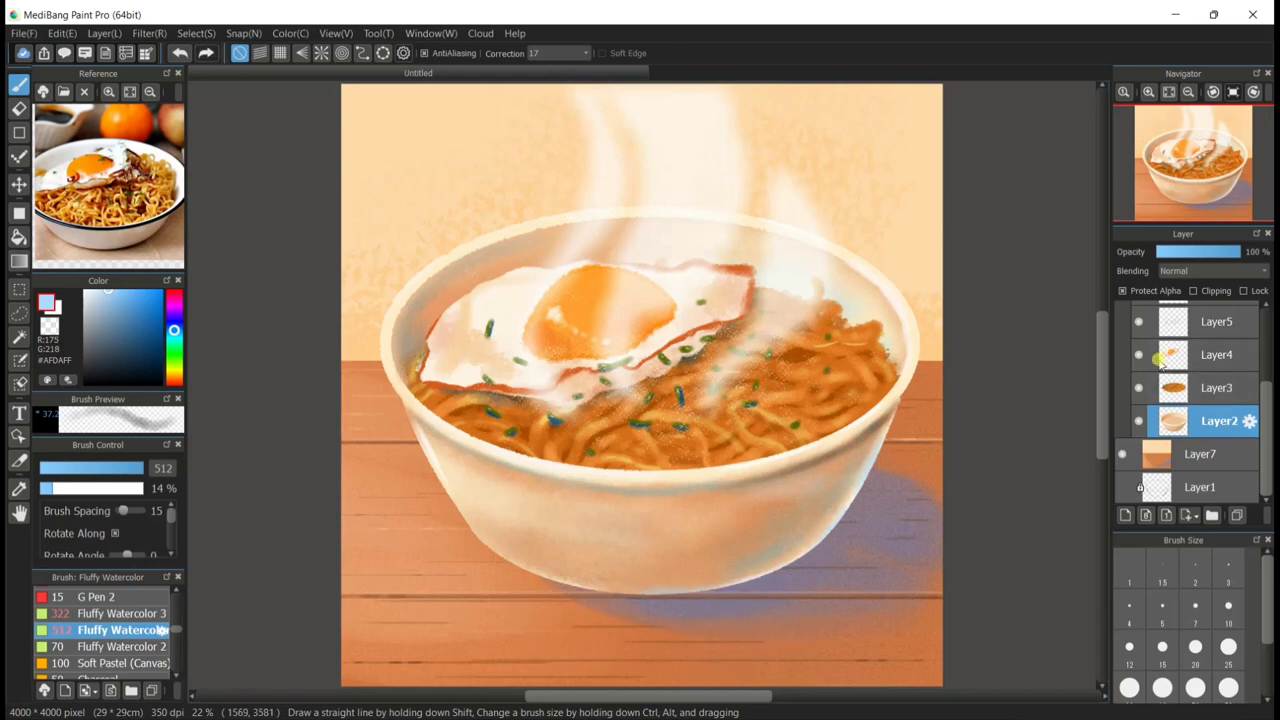
Add a new layer directly above Layer10 and choose the Pen brush with white #FFFFFF.
{"action": "scroll", "coordinate": [130, 610], "scroll_direction": "up", "scroll_amount": 3}
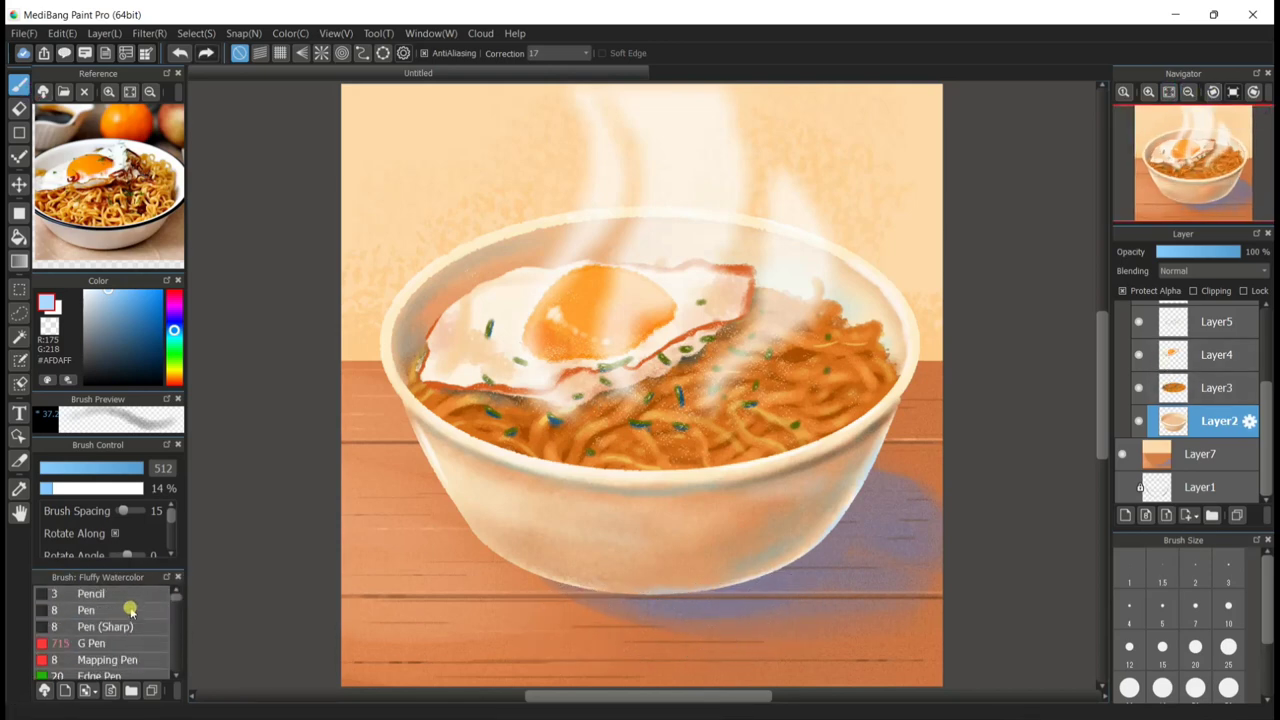
{"action": "left_click", "coordinate": [130, 609]}
{"action": "scroll", "coordinate": [1200, 400], "scroll_direction": "up", "scroll_amount": 3}
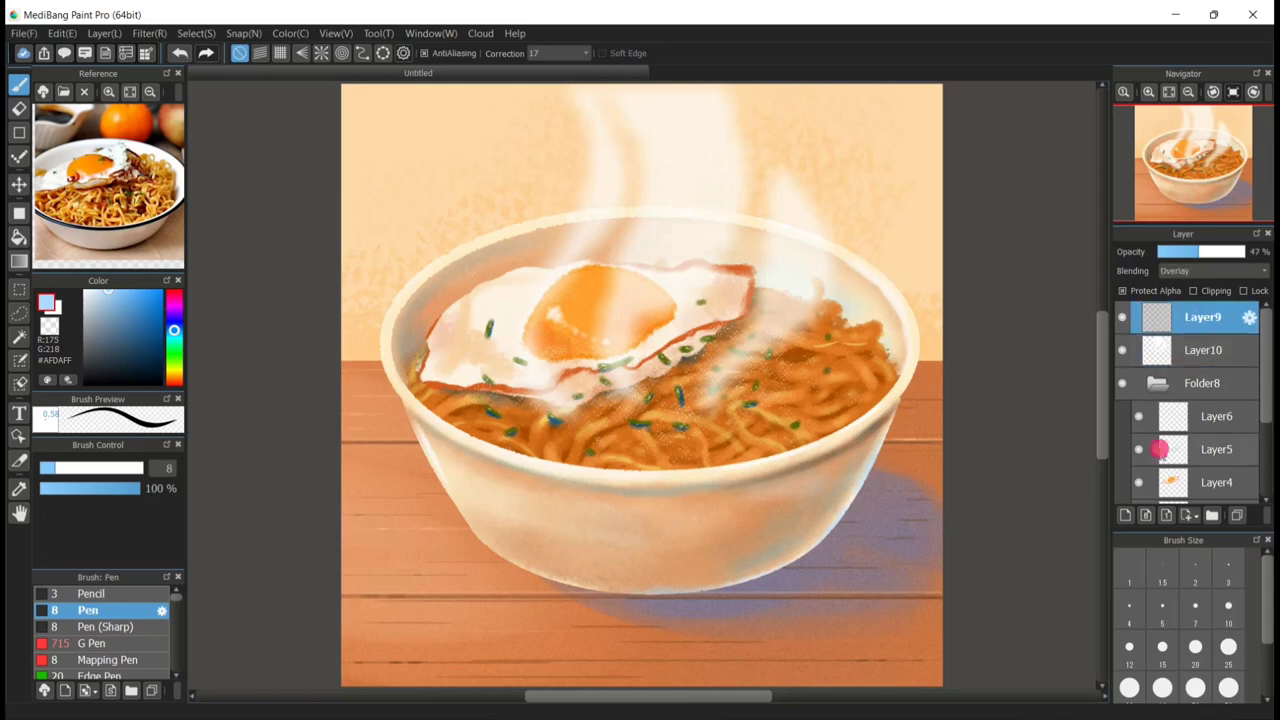
{"action": "left_click", "coordinate": [1205, 350]}
{"action": "left_click", "coordinate": [1149, 94]}
{"action": "left_click", "coordinate": [1149, 94]}
{"action": "left_click_drag", "start_coordinate": [1102, 385], "coordinate": [1102, 424]}
Hand-letter the artist's signature with a dash on each side on the bowl's lower front, using the white Pen at size 30.
{"action": "scroll", "coordinate": [145, 632], "scroll_direction": "down", "scroll_amount": 8}
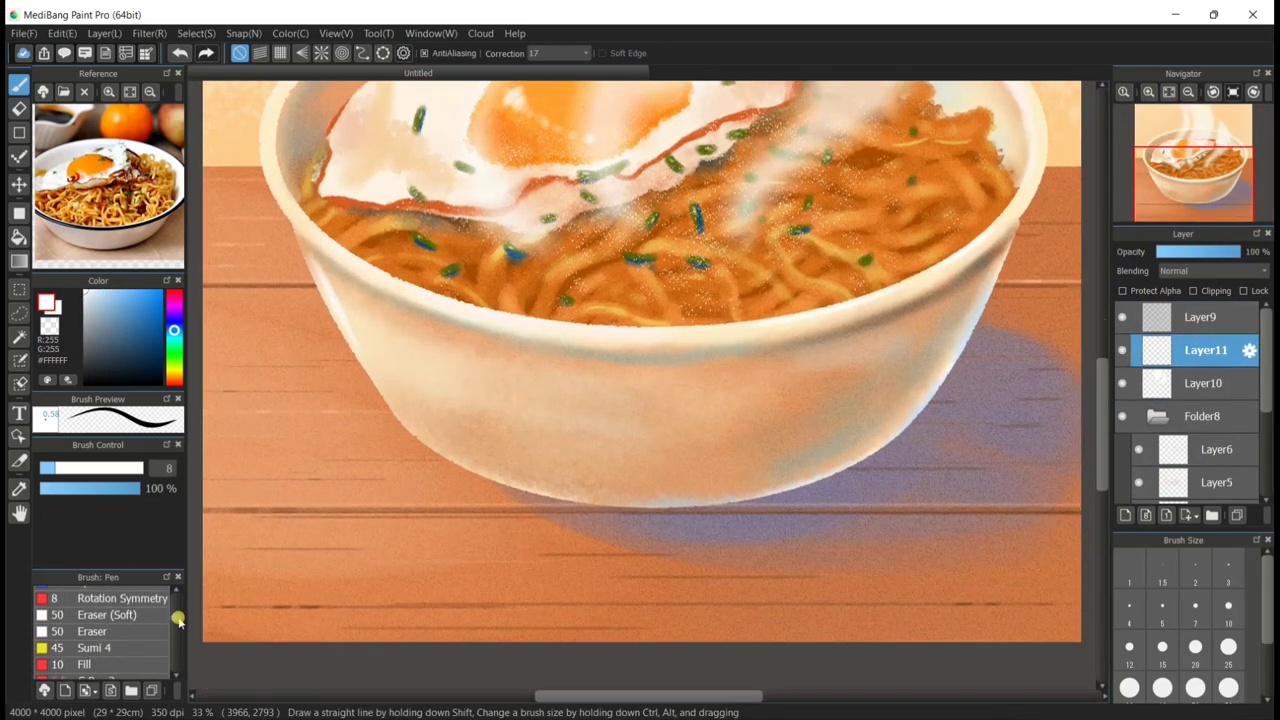
{"action": "left_click", "coordinate": [145, 632]}
{"action": "scroll", "coordinate": [145, 632], "scroll_direction": "down", "scroll_amount": 2}
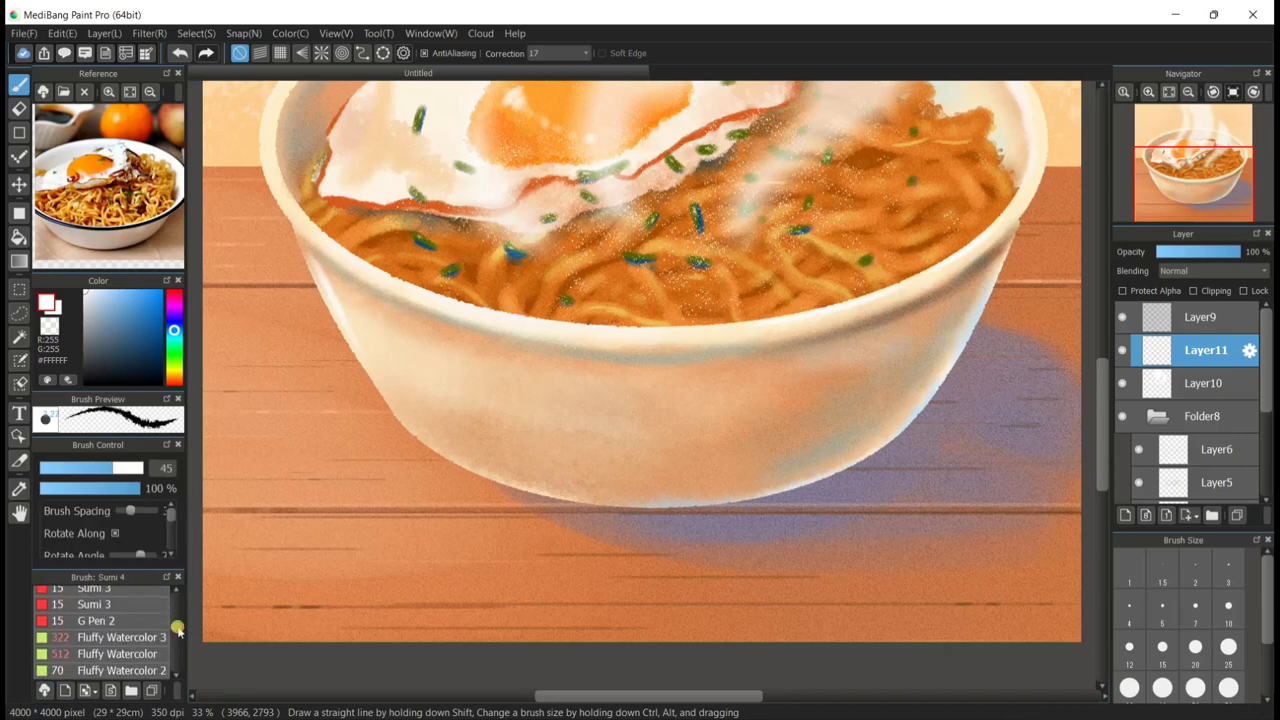
{"action": "left_click", "coordinate": [143, 624]}
{"action": "left_click", "coordinate": [137, 634]}
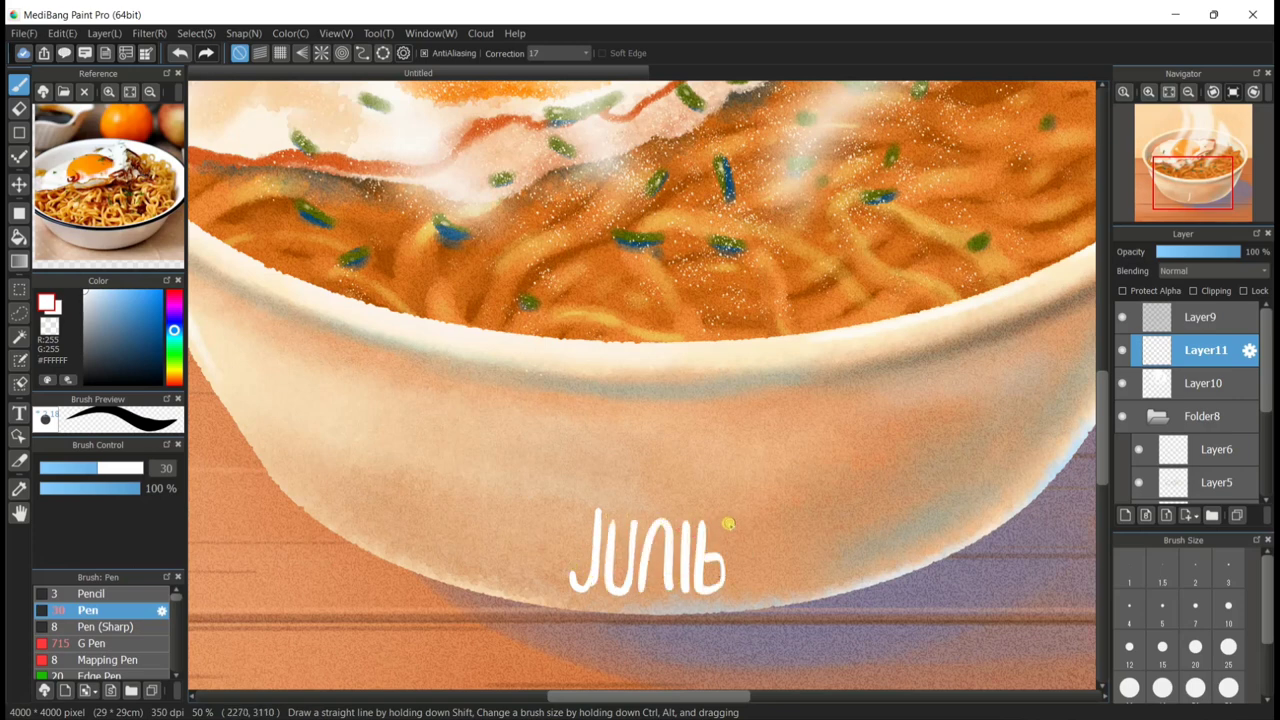
{"action": "key", "text": "ctrl+z"}
{"action": "left_click_drag", "start_coordinate": [699, 512], "coordinate": [702, 556]}
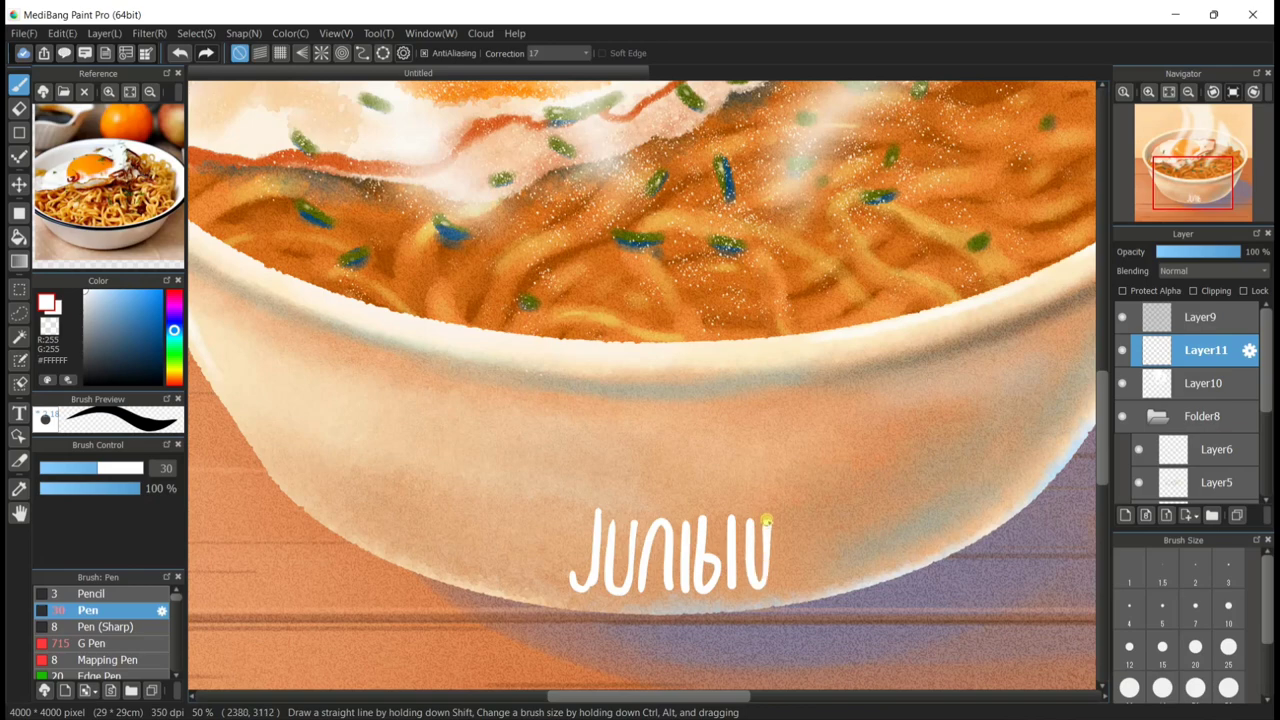
{"action": "left_click_drag", "start_coordinate": [815, 546], "coordinate": [834, 546]}
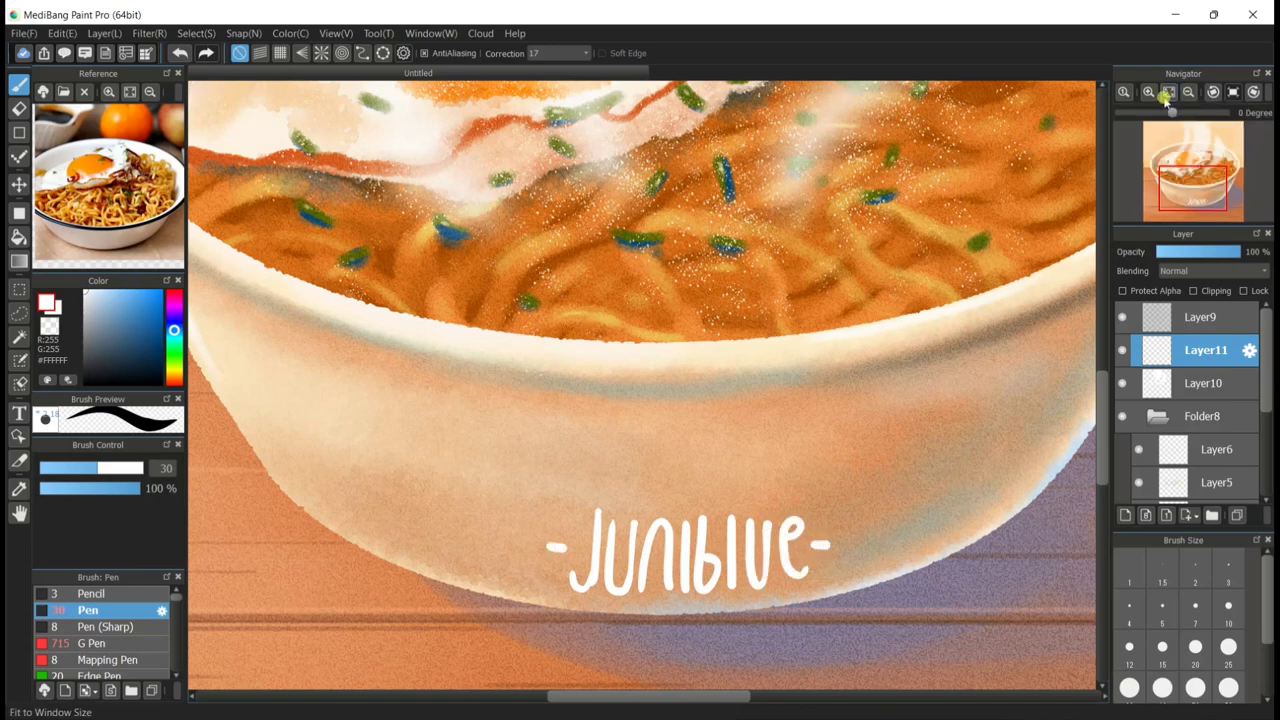
Reduce the signature layer's opacity to 58% and nudge the lettering slightly left on the bowl.
{"action": "left_click", "coordinate": [1168, 91]}
{"action": "left_click", "coordinate": [1202, 252]}
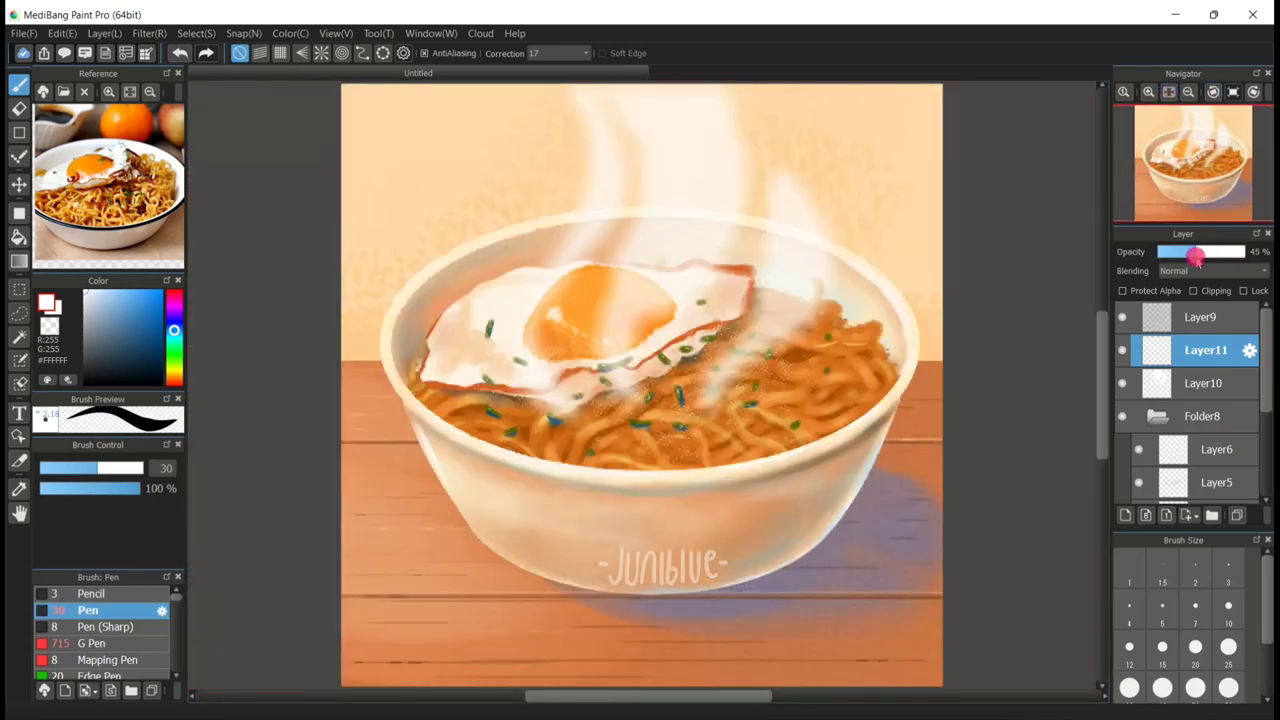
{"action": "left_click", "coordinate": [19, 184]}
{"action": "left_click_drag", "start_coordinate": [852, 420], "coordinate": [846, 423]}
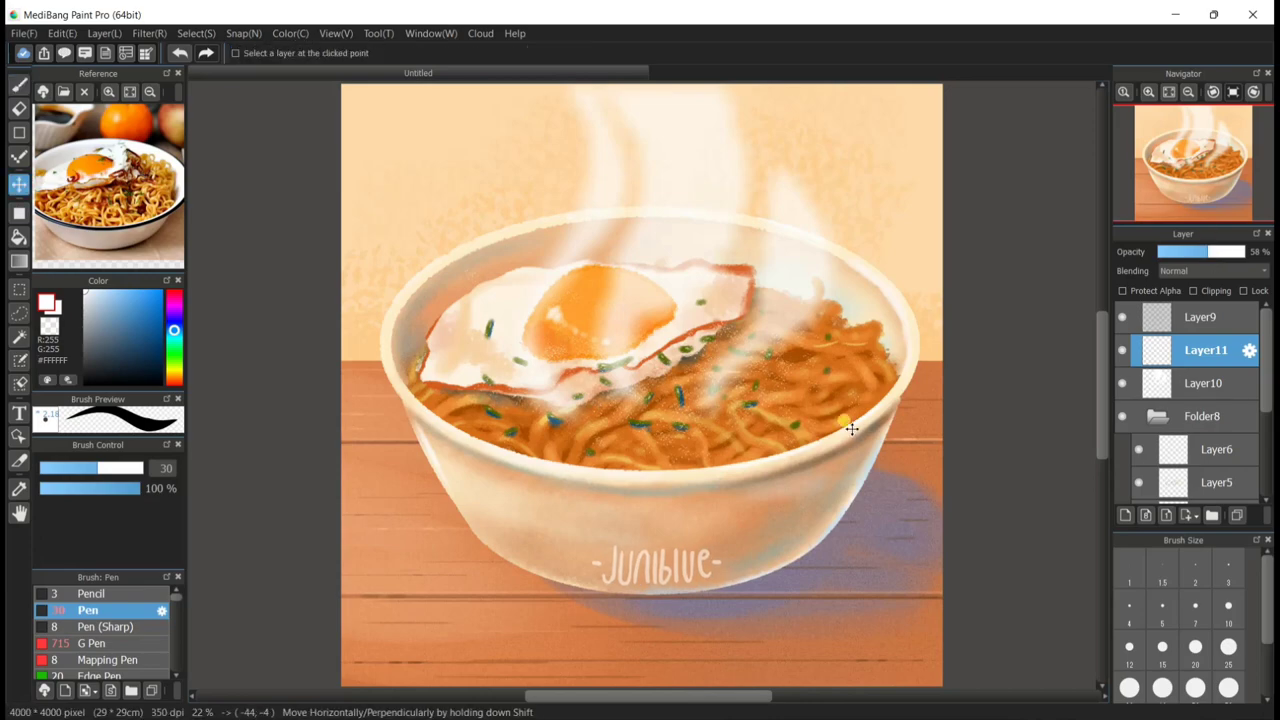
Examine the signature on the bowl and the details of the whole painting up close.
{"action": "left_click", "coordinate": [1172, 92]}
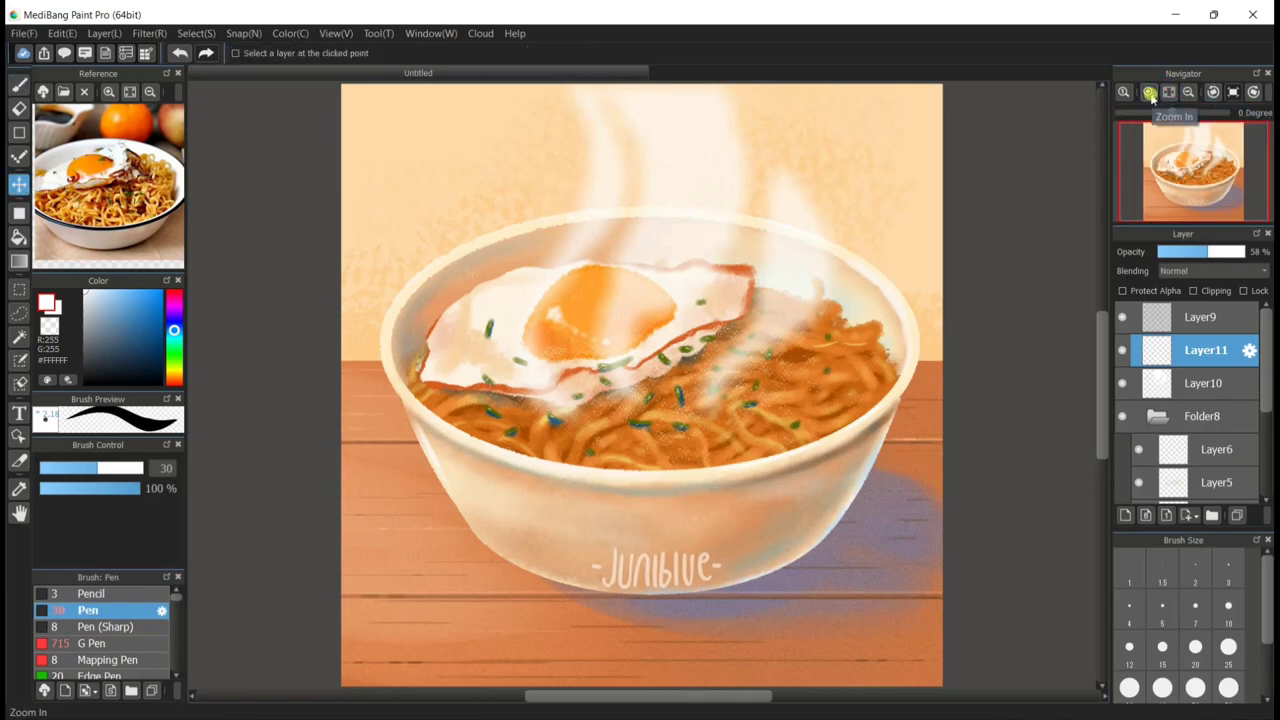
{"action": "left_click", "coordinate": [1149, 93]}
{"action": "left_click", "coordinate": [1149, 93]}
{"action": "left_click", "coordinate": [1149, 93]}
{"action": "left_click", "coordinate": [1149, 93]}
{"action": "mouse_move", "coordinate": [1102, 355]}
{"action": "left_mouse_down"}
{"action": "mouse_move", "coordinate": [1104, 257]}
{"action": "mouse_move", "coordinate": [1103, 430]}
{"action": "left_mouse_up"}
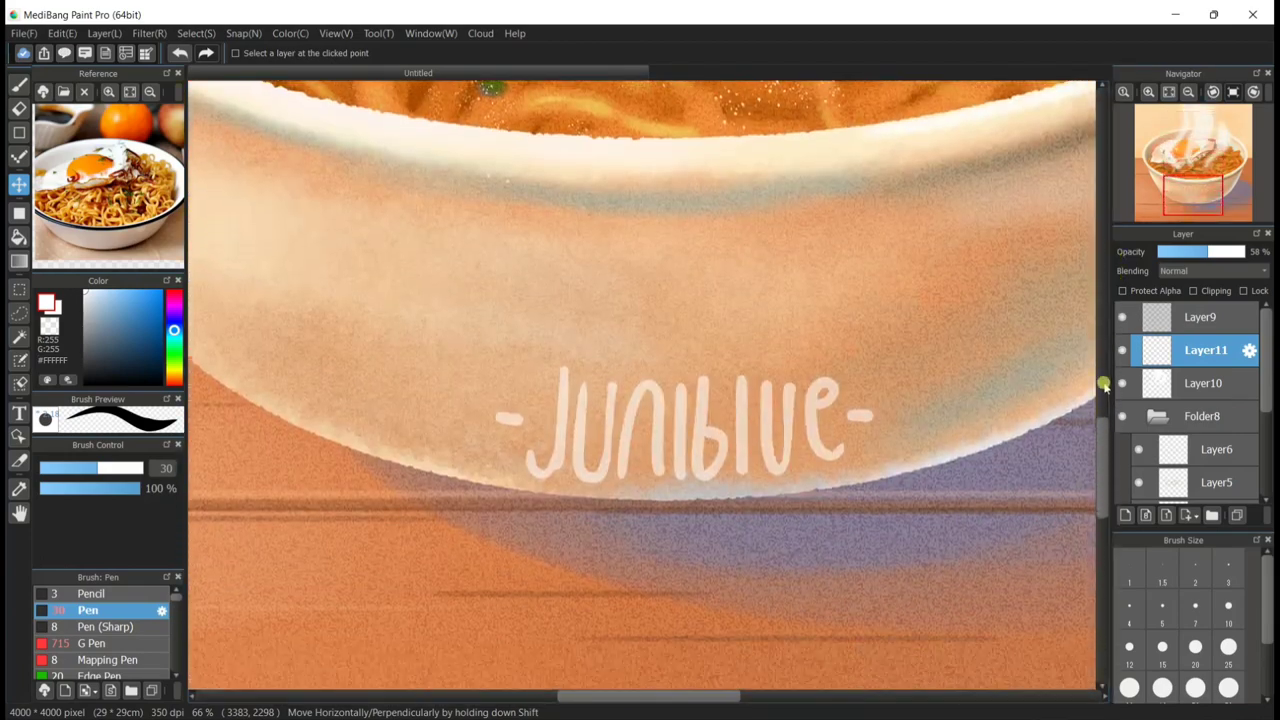
{"action": "left_click", "coordinate": [1169, 91]}
{"action": "left_click", "coordinate": [1150, 92]}
{"action": "left_click", "coordinate": [1150, 92]}
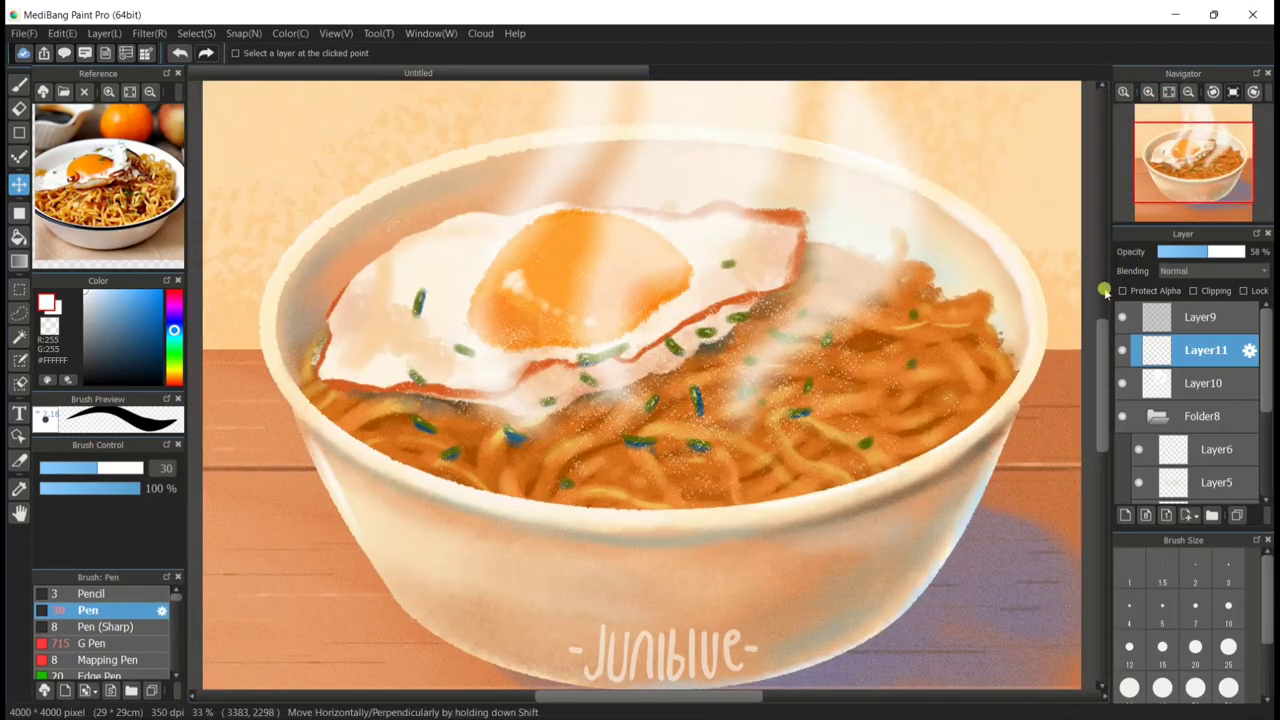
{"action": "left_click_drag", "start_coordinate": [690, 697], "coordinate": [760, 714]}
{"action": "left_click", "coordinate": [1169, 91]}
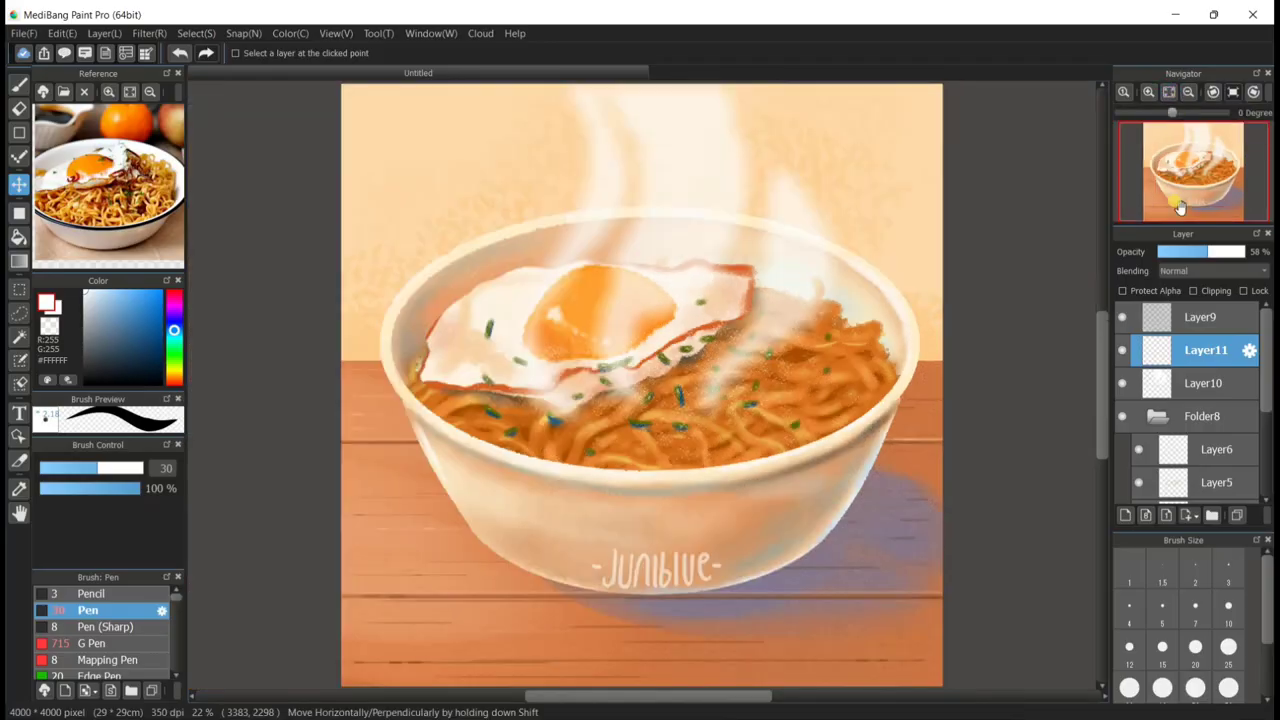